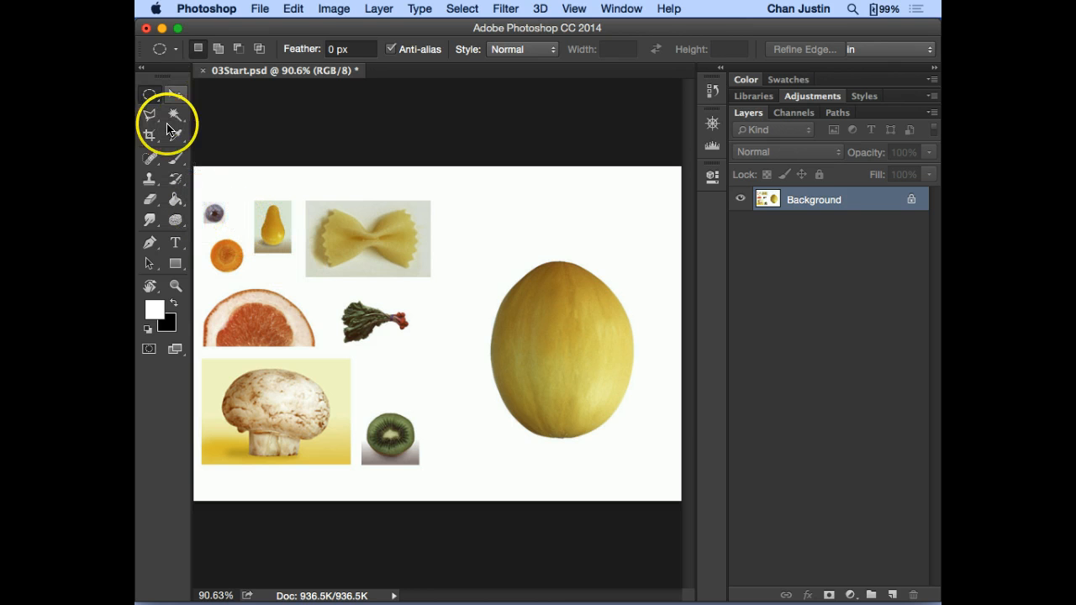
# - Activate the Elliptical Marquee tool for a close-up selection of the blueberry
pyautogui.press('z')
pyautogui.moveTo(246, 187); pyautogui.dragTo(208, 241)
pyautogui.hscroll(-2, 378, 245)
pyautogui.scroll(-1, 378, 245)
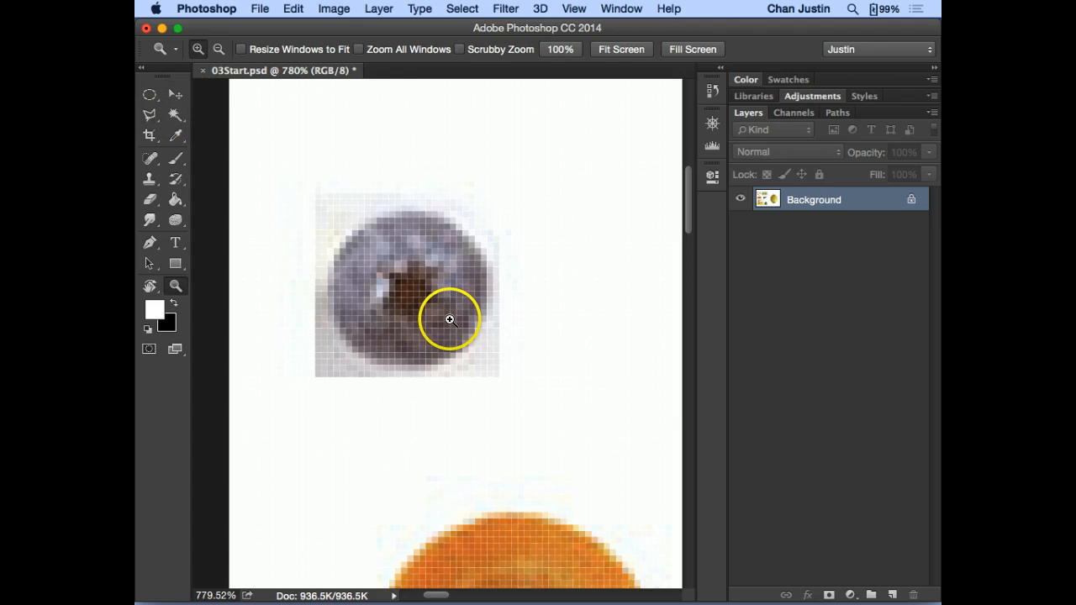
pyautogui.click(148, 114)
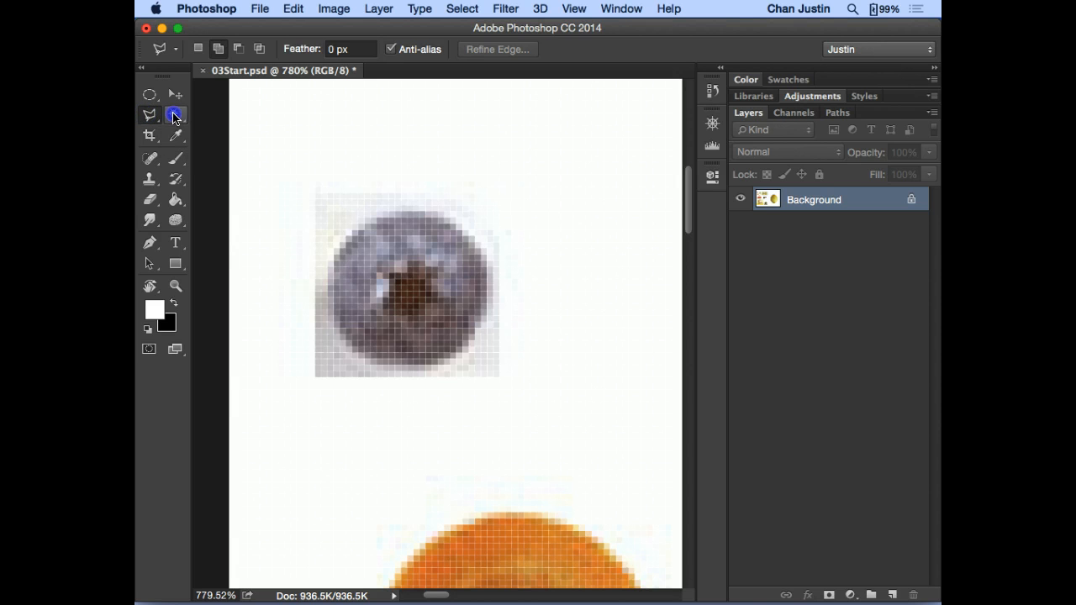
pyautogui.click(174, 115)
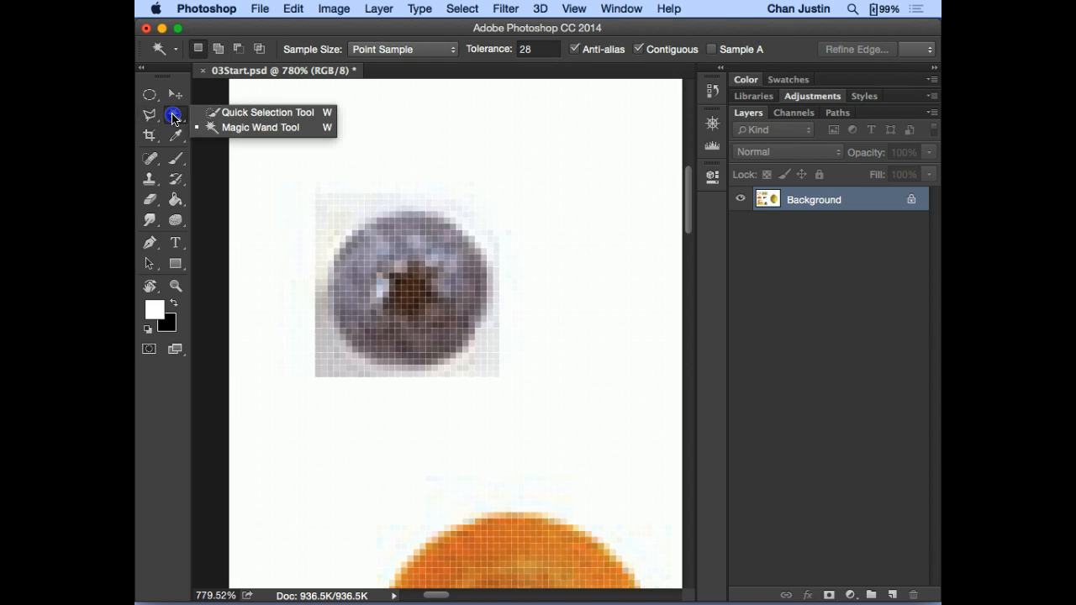
pyautogui.click(149, 94)
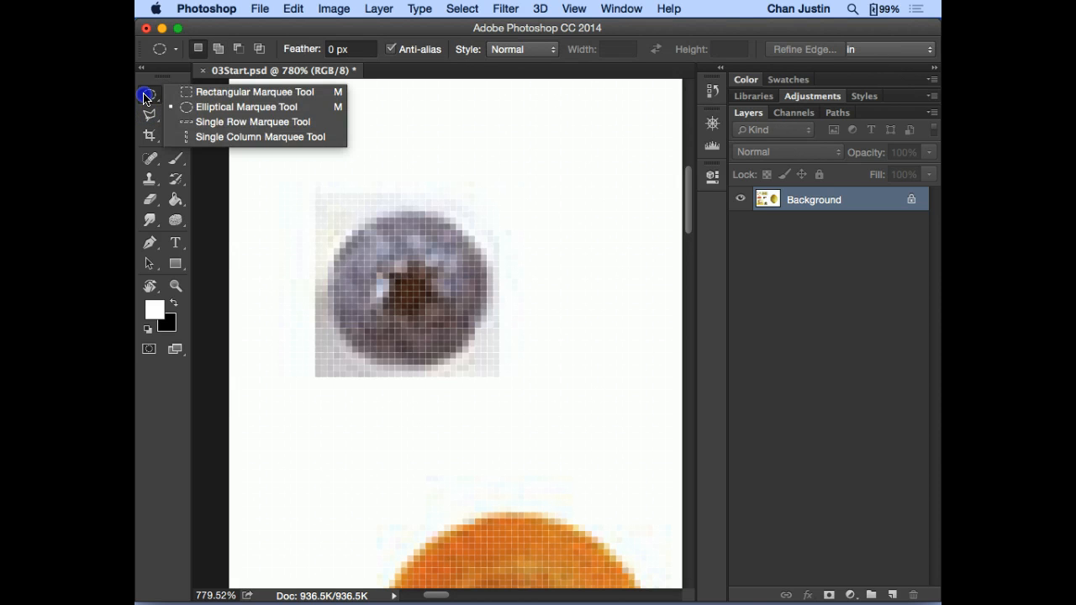
pyautogui.click(206, 106)
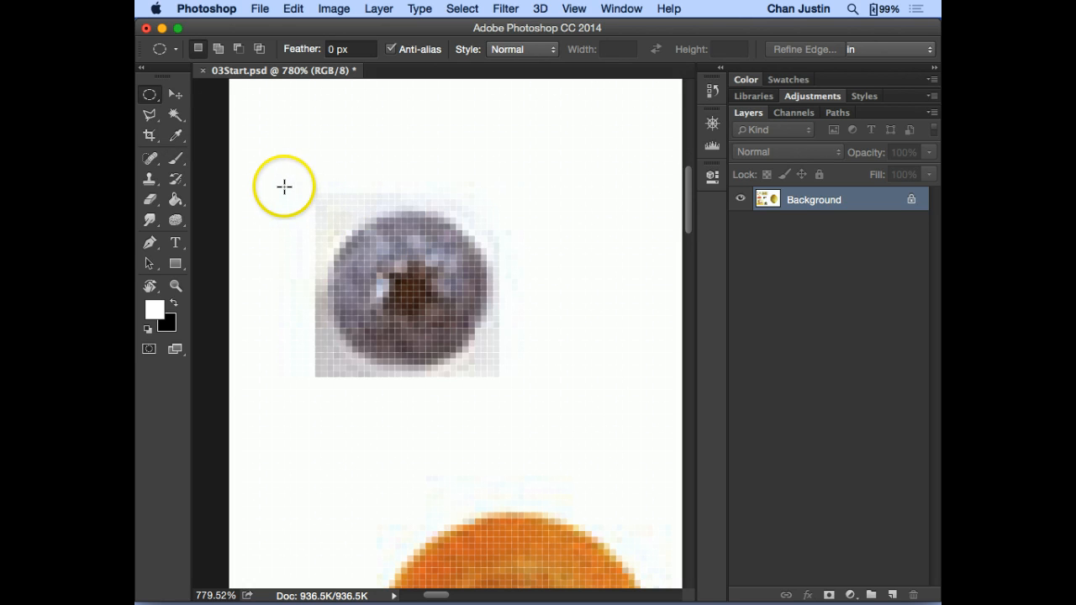
# - Make a circular elliptical marquee selection just inside the blueberry's edge, discarding the first trial ellipse
pyautogui.moveTo(325, 206); pyautogui.dragTo(454, 264)
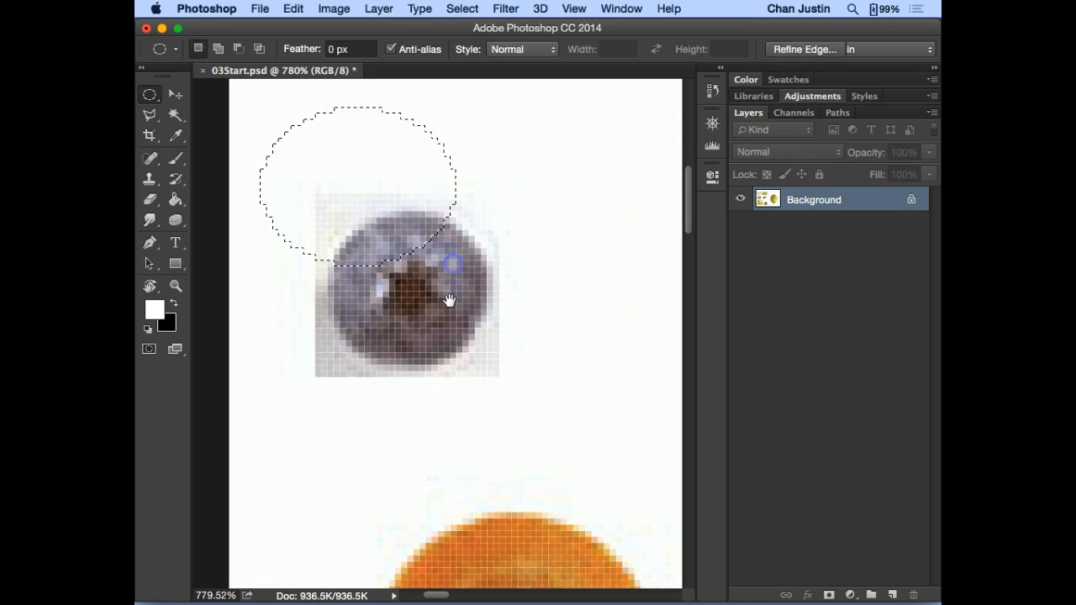
pyautogui.press('super+d')
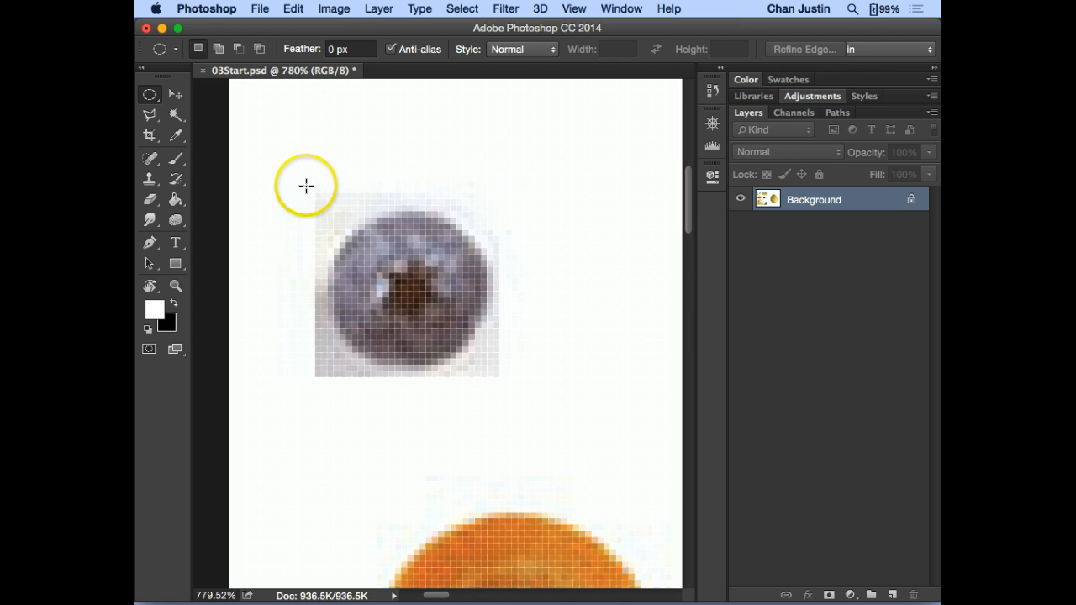
pyautogui.moveTo(279, 169); pyautogui.dragTo(523, 357)
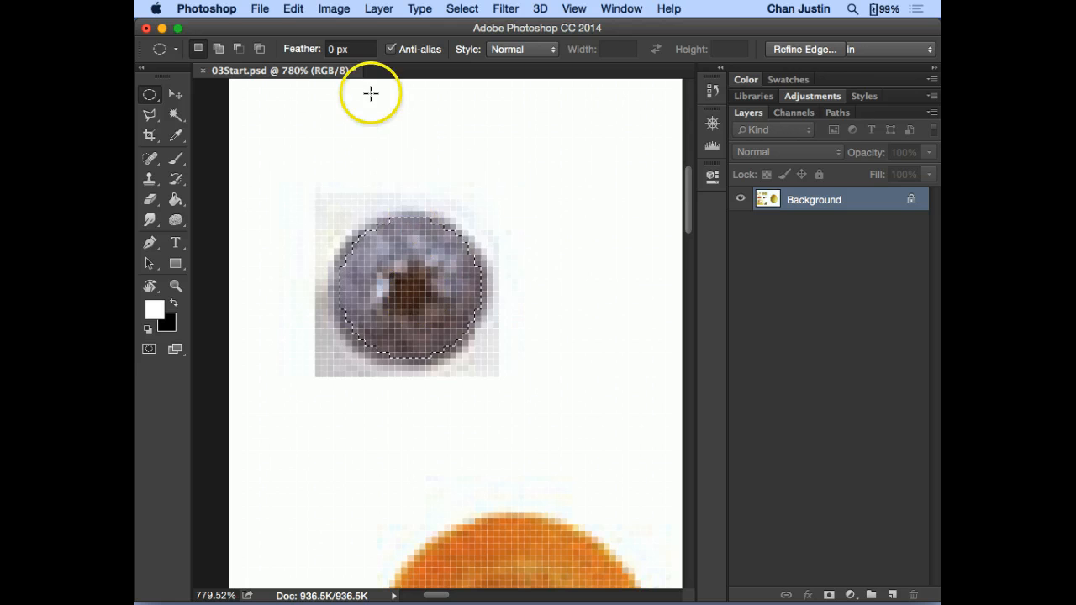
# - Copy the selected blueberry onto a new layer and name that layer EYEBALL
pyautogui.click(295, 9)
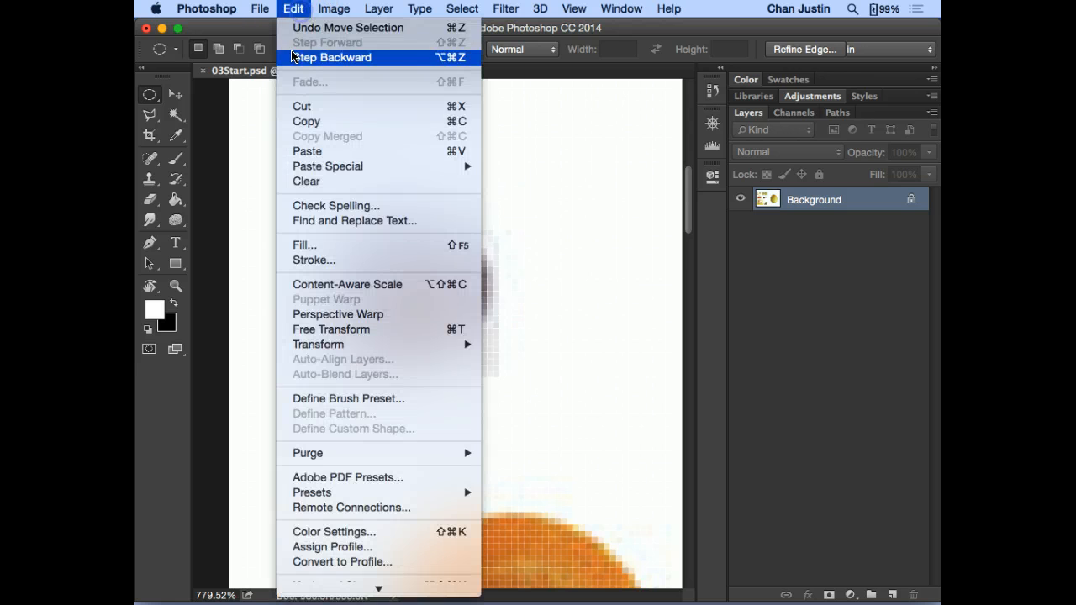
pyautogui.click(496, 34)
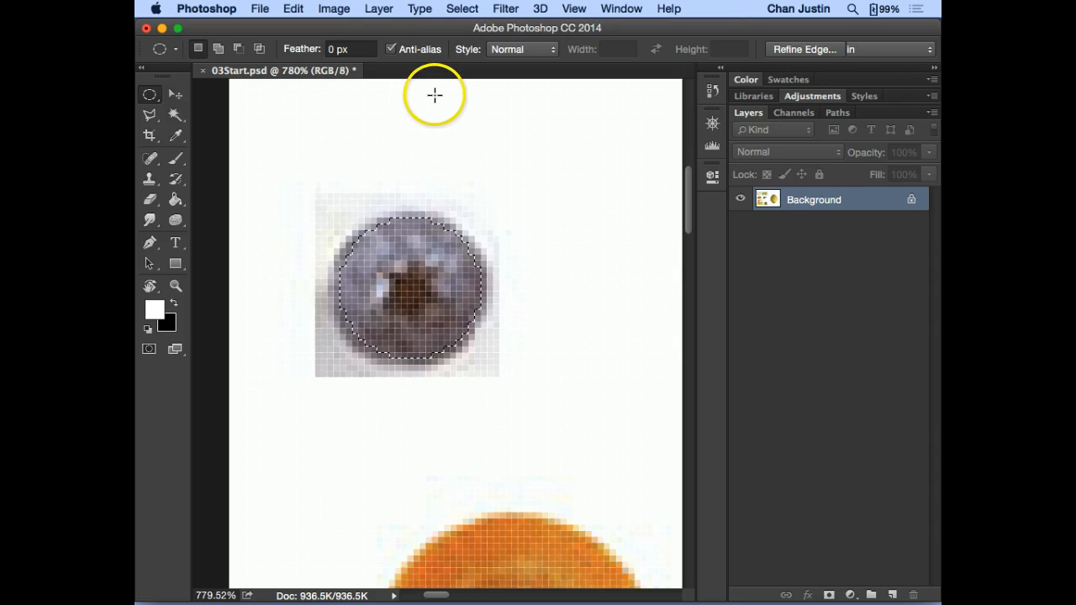
pyautogui.click(380, 9)
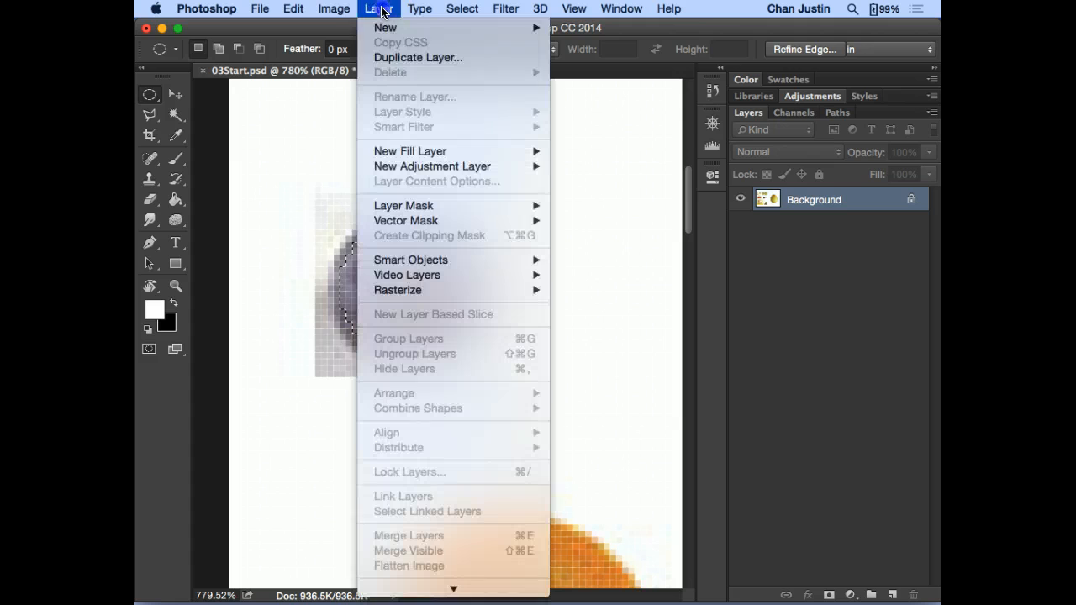
pyautogui.click(388, 28)
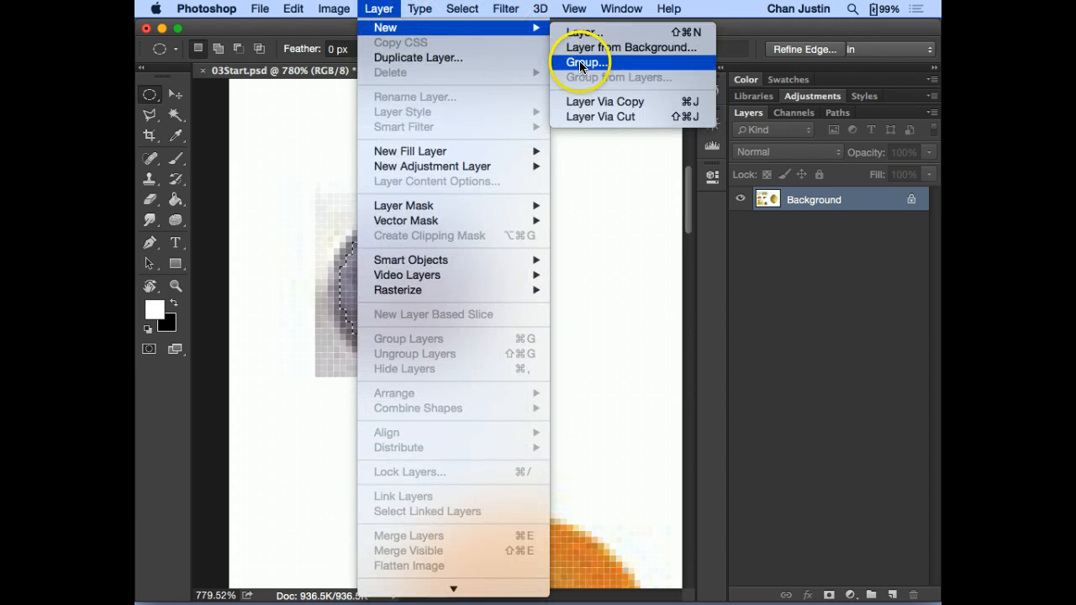
pyautogui.click(650, 102)
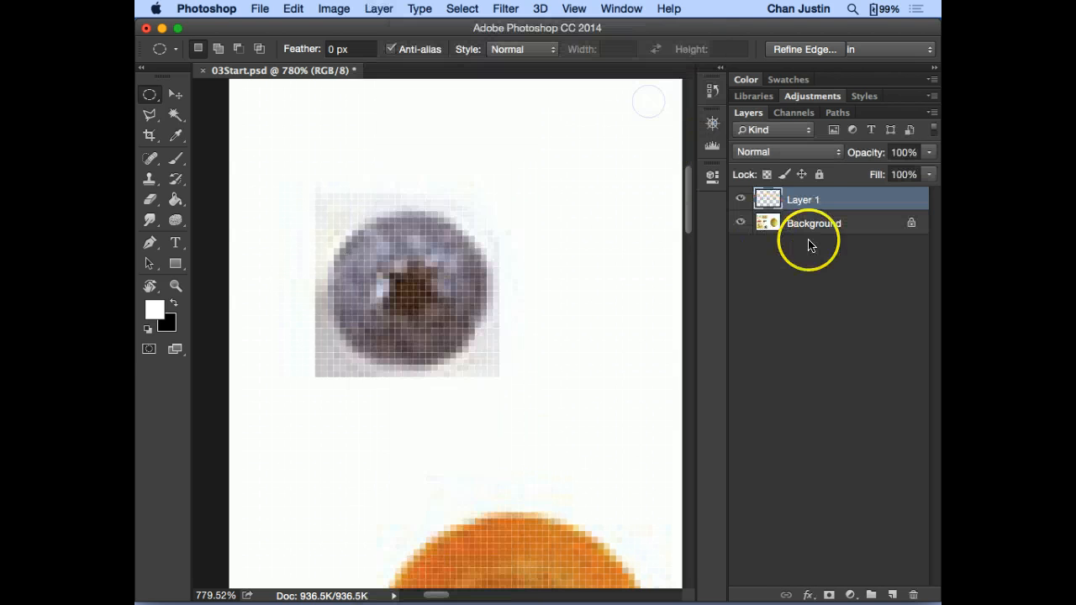
pyautogui.click(799, 199)
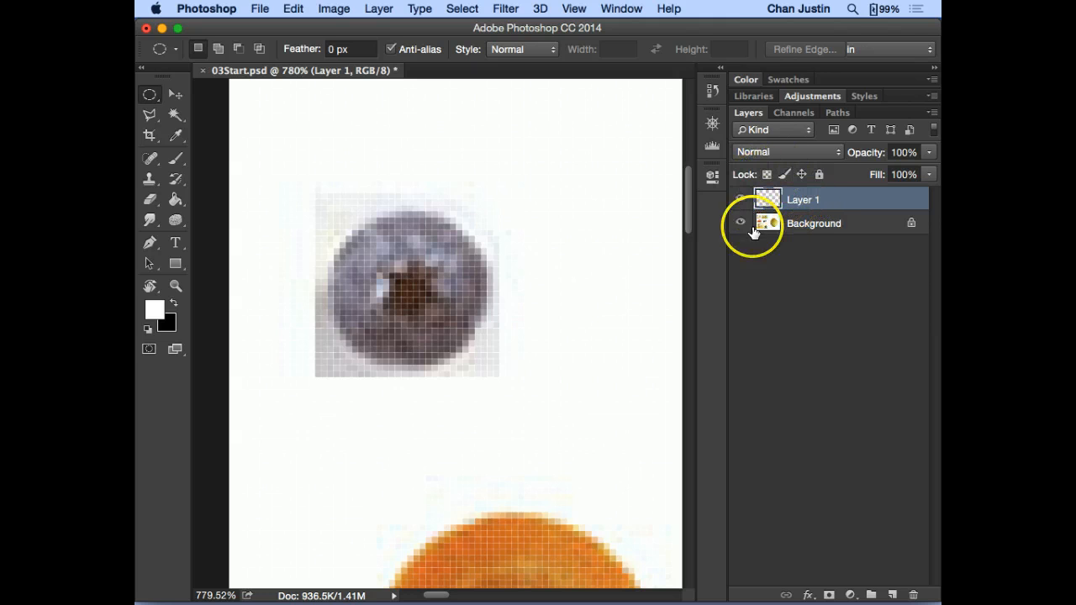
pyautogui.doubleClick(797, 199)
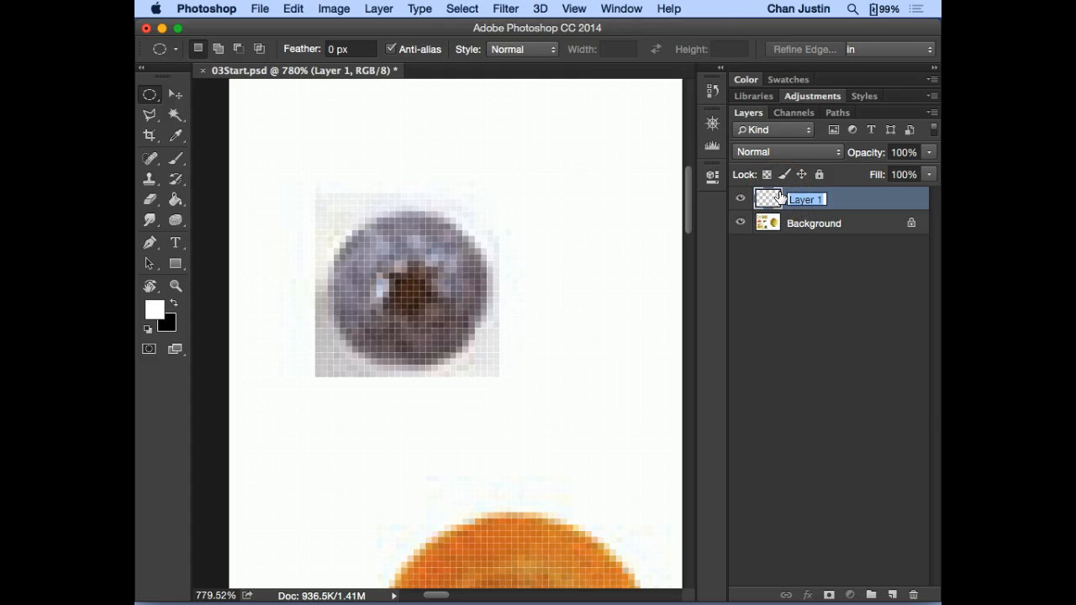
pyautogui.press('Return')
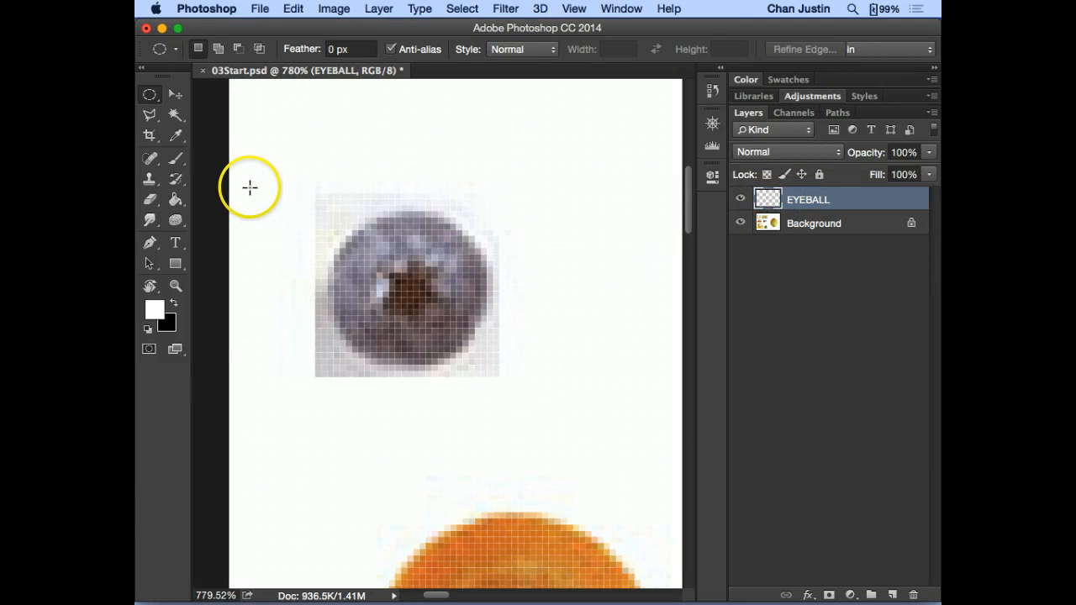
# - Make a circular elliptical marquee selection just inside the edge of the carrot slice
pyautogui.moveTo(487, 311); pyautogui.dragTo(430, 187)
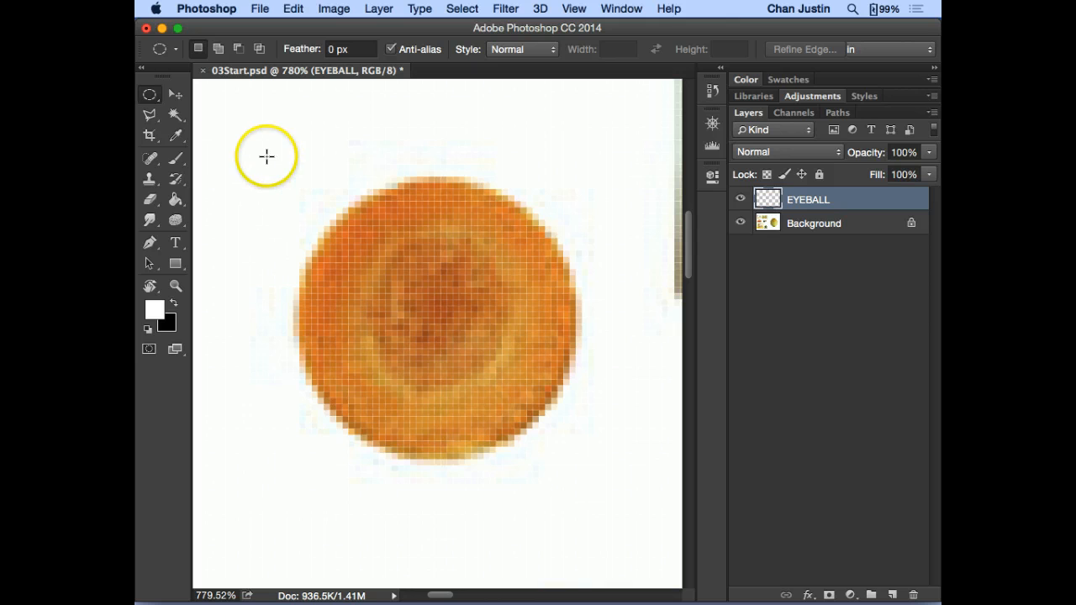
pyautogui.moveTo(254, 144); pyautogui.dragTo(637, 444)
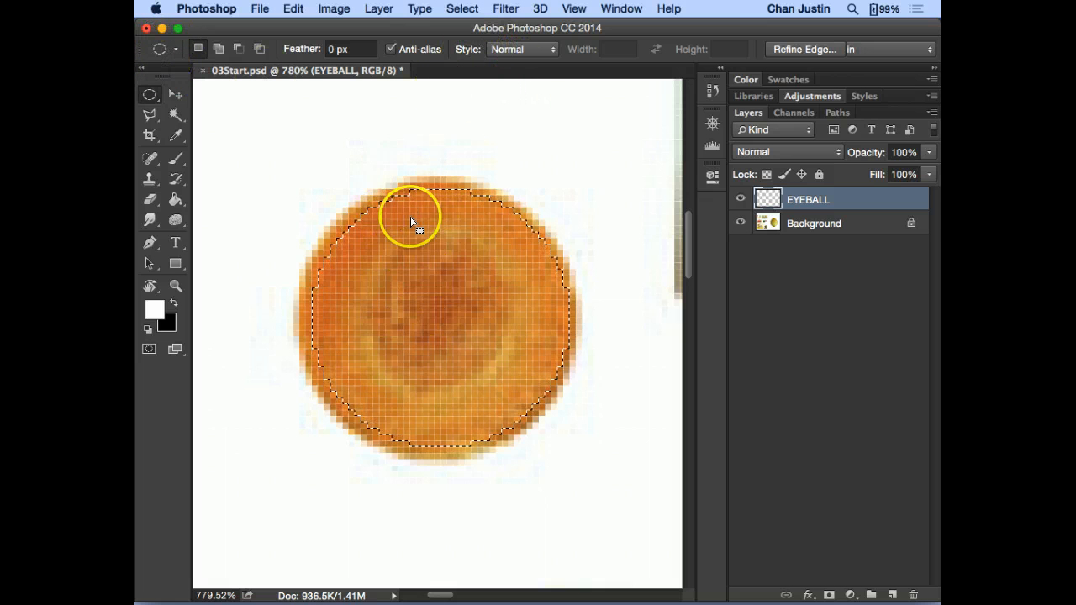
# - Switch the marquee style to Fixed Size and set it back to Normal
pyautogui.click(521, 51)
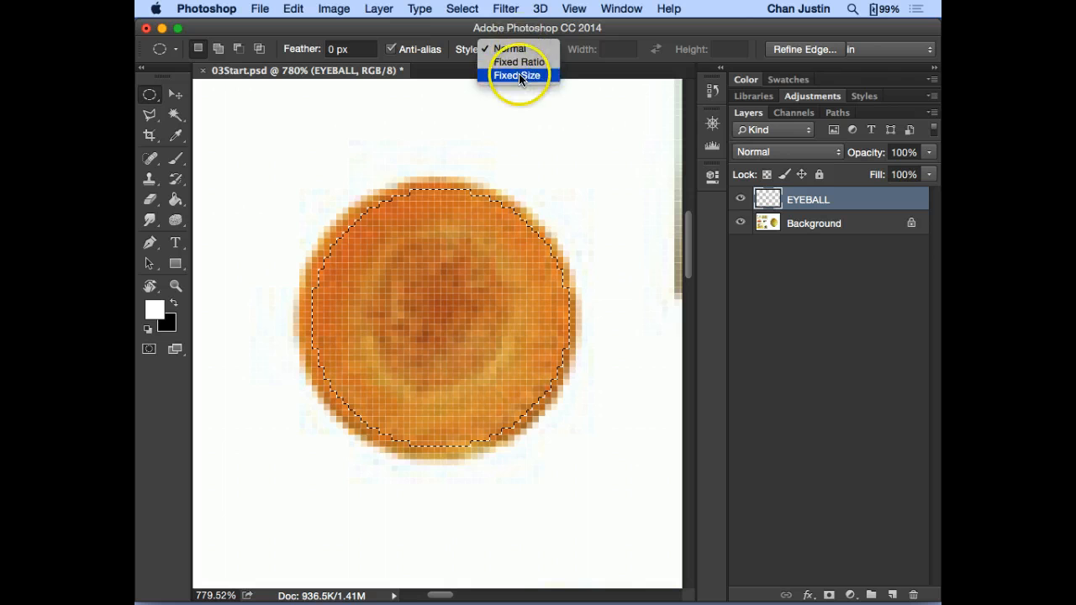
pyautogui.click(509, 49)
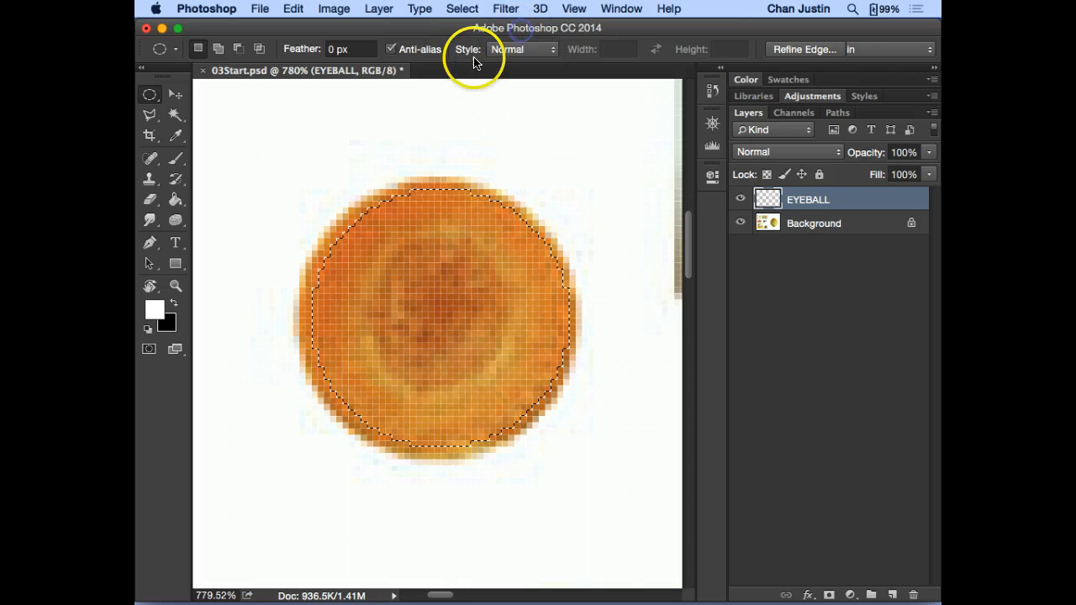
pyautogui.click(516, 50)
pyautogui.click(530, 74)
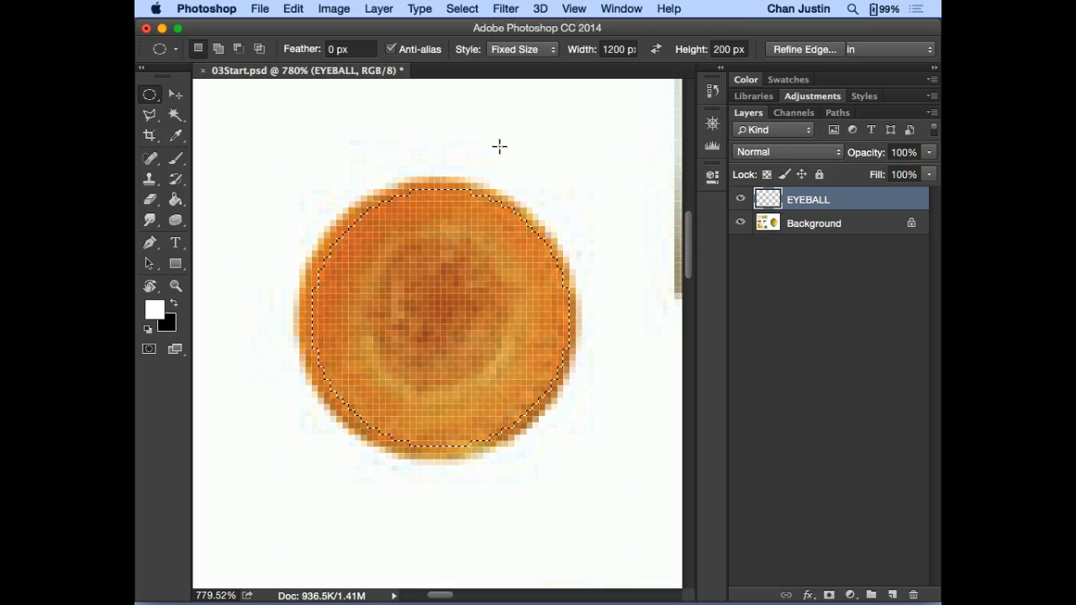
pyautogui.click(512, 49)
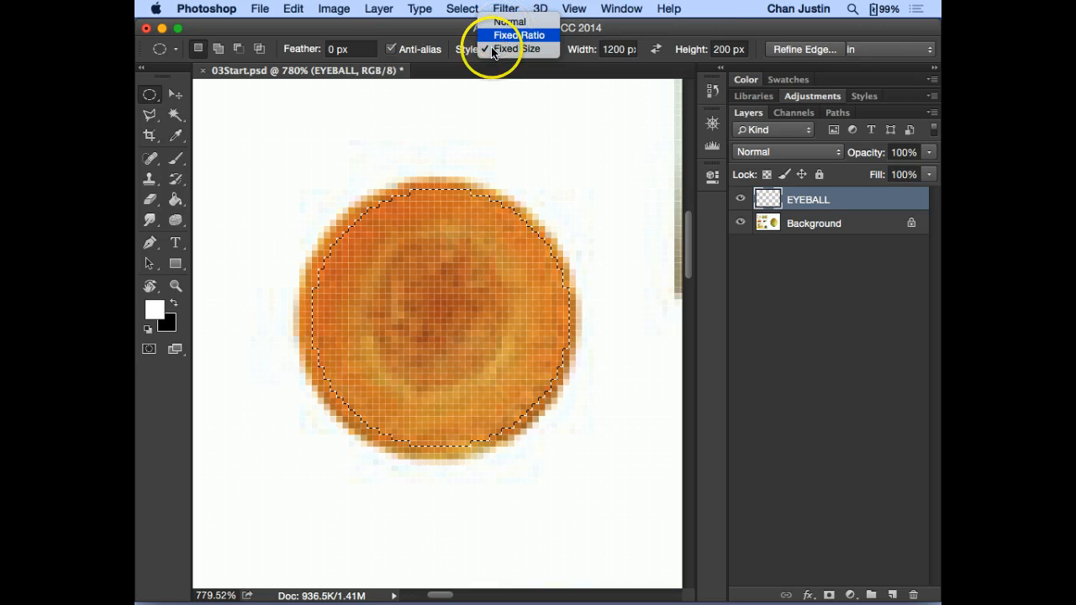
pyautogui.click(509, 22)
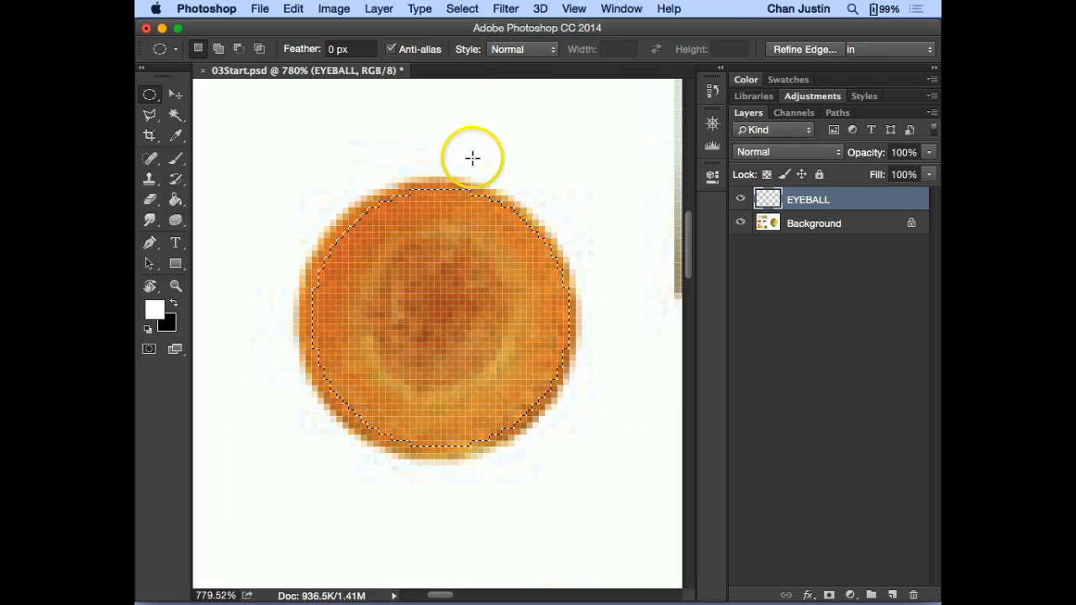
pyautogui.click(502, 49)
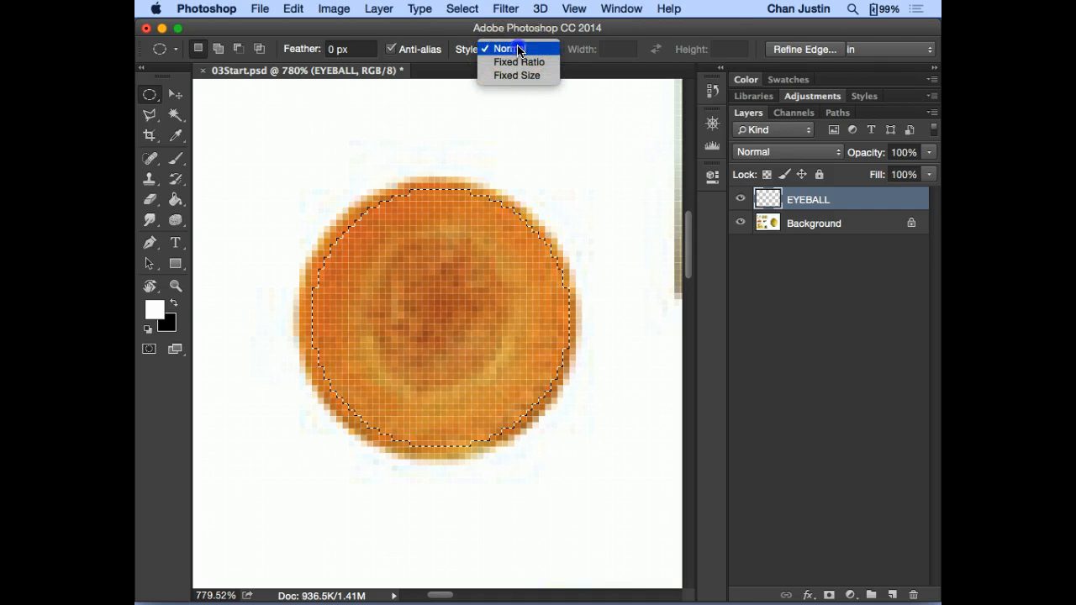
pyautogui.click(510, 48)
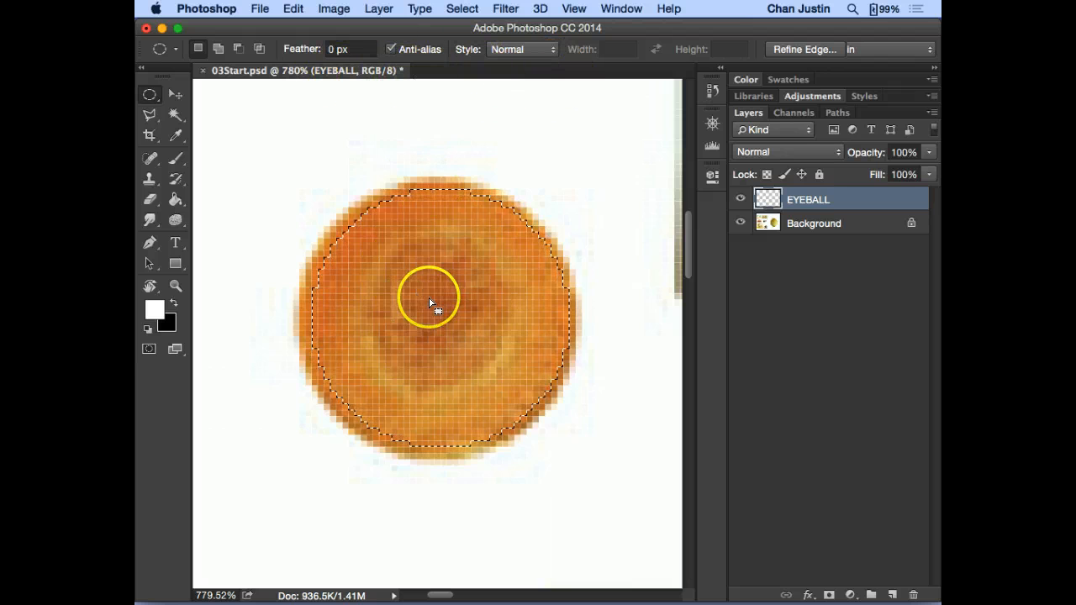
# - Hide and show the Background layer to check what the EYEBALL layer contains inside the carrot selection
pyautogui.click(648, 224)
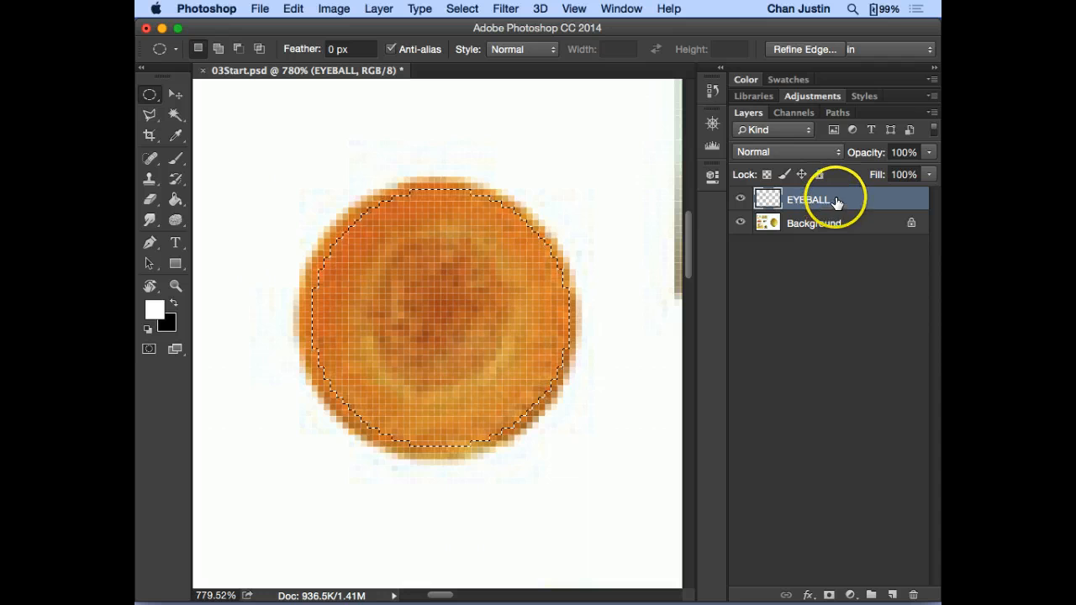
pyautogui.click(740, 223)
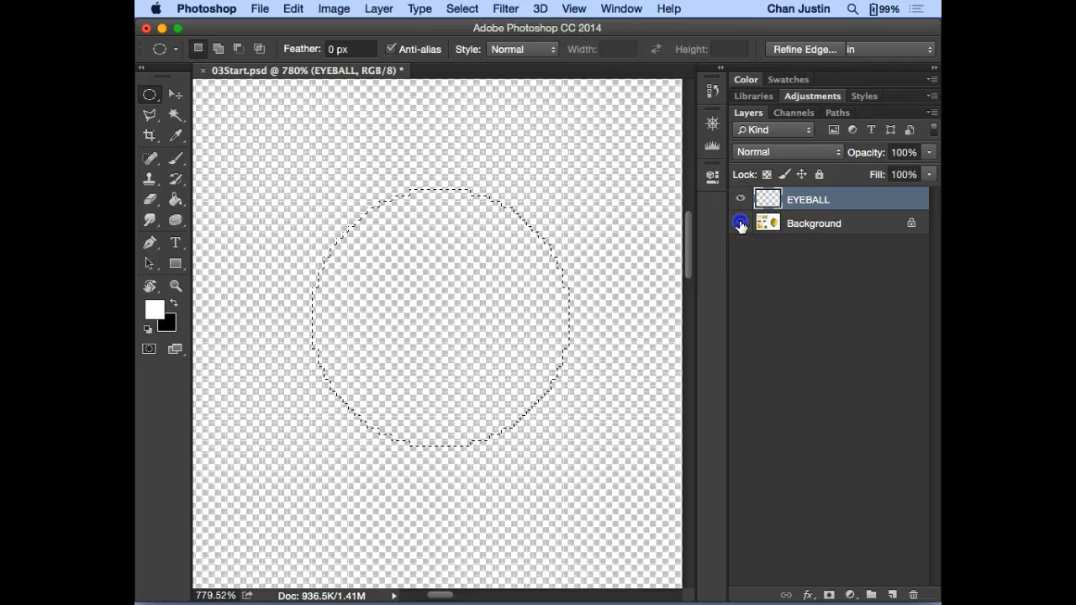
pyautogui.click(741, 223)
pyautogui.click(740, 224)
pyautogui.click(740, 224)
pyautogui.click(741, 223)
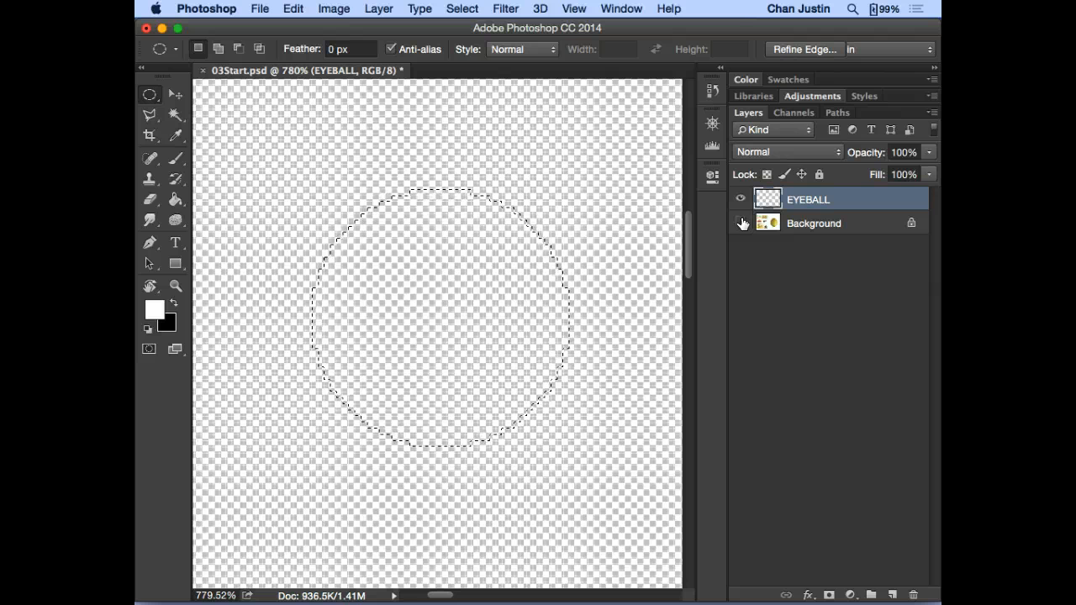
pyautogui.click(740, 224)
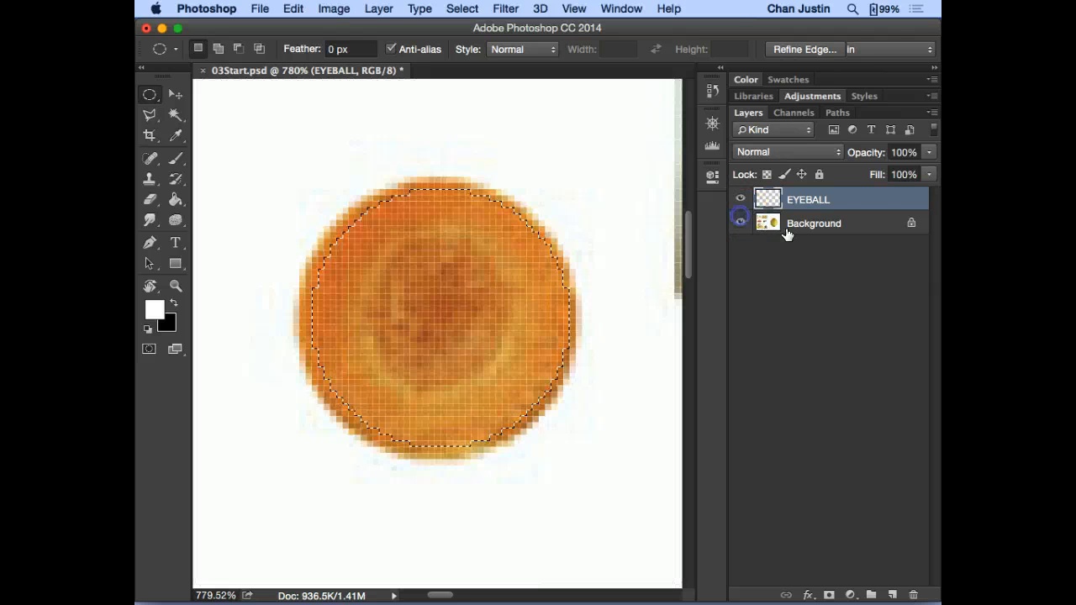
# - Copy the selected carrot slice from the Background layer onto a new layer and name it CARROT
pyautogui.click(851, 224)
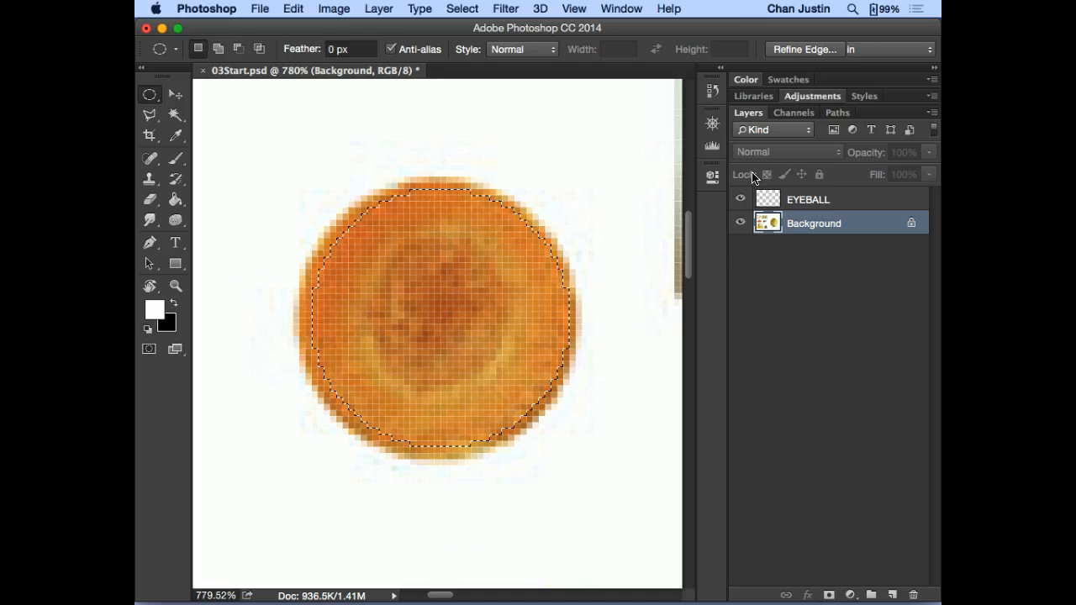
pyautogui.press('super+j')
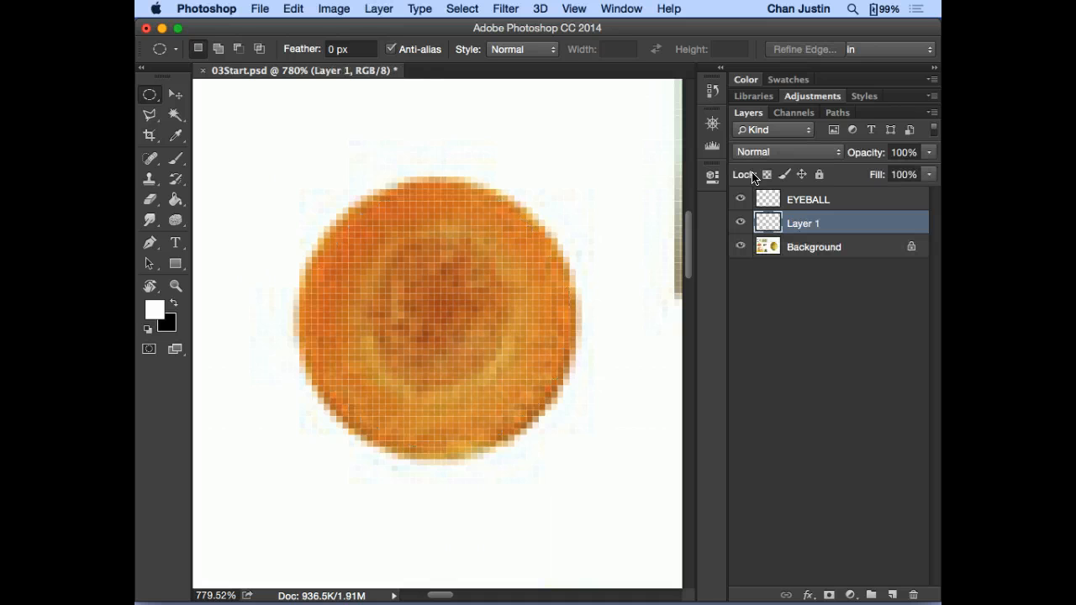
pyautogui.doubleClick(805, 223)
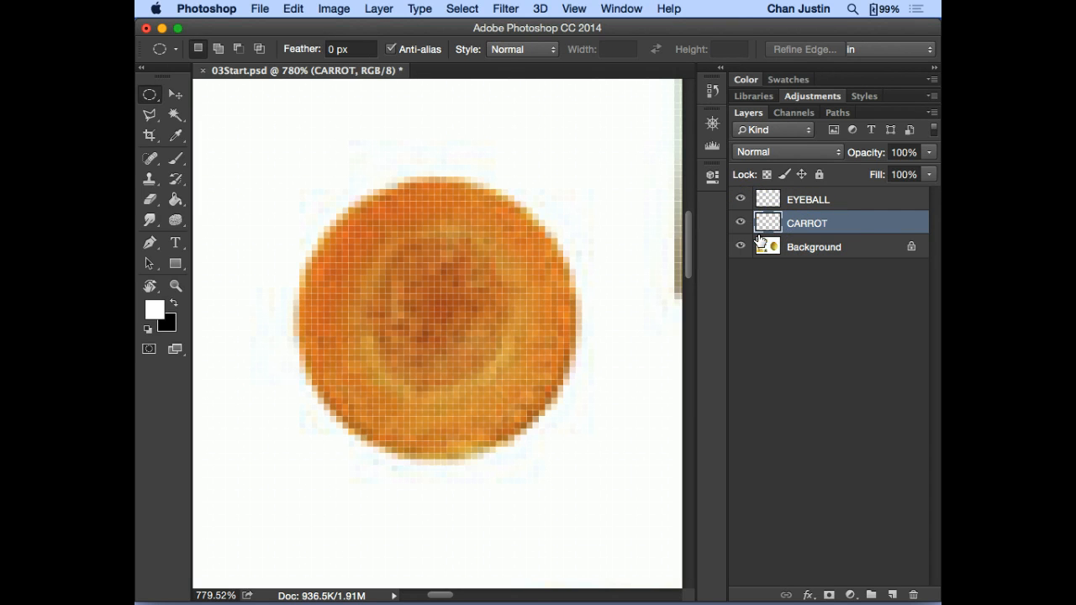
# - Make an elliptical marquee selection just inside the edge of the kiwi slice on the Background layer
pyautogui.press('super+minus')
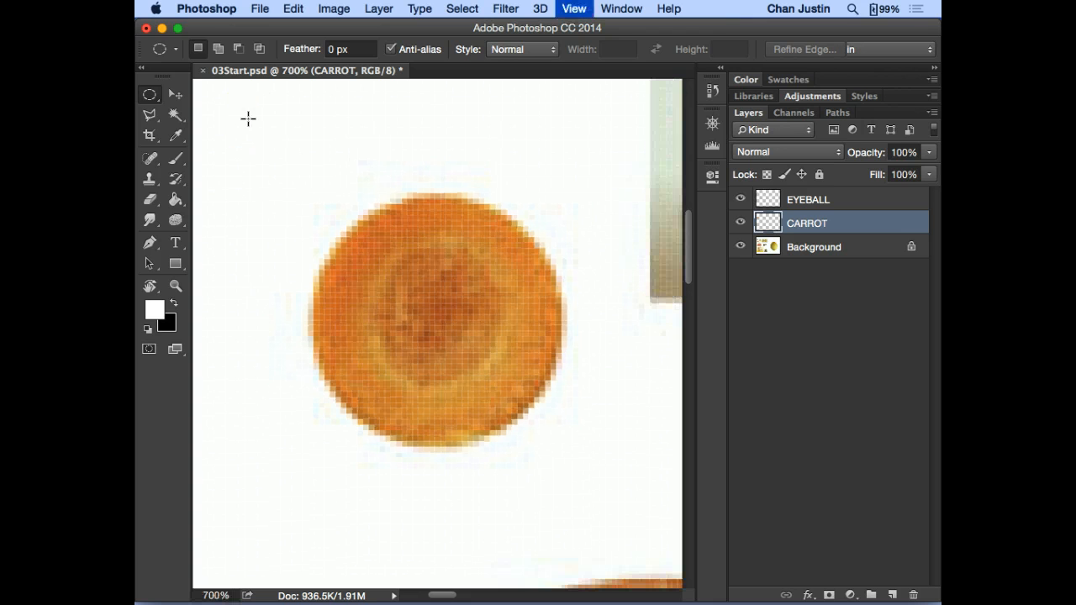
pyautogui.press('super+minus')
pyautogui.press('super+minus')
pyautogui.press('super+minus')
pyautogui.press('super+minus')
pyautogui.press('super+minus')
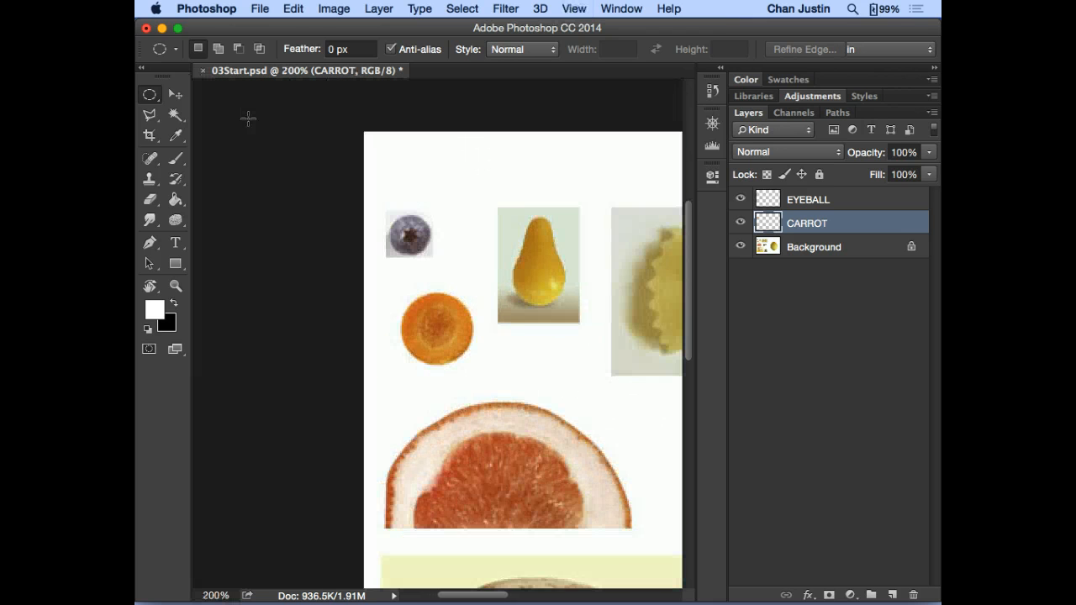
pyautogui.moveTo(554, 340); pyautogui.dragTo(425, 244)
pyautogui.moveTo(479, 343); pyautogui.dragTo(403, 209)
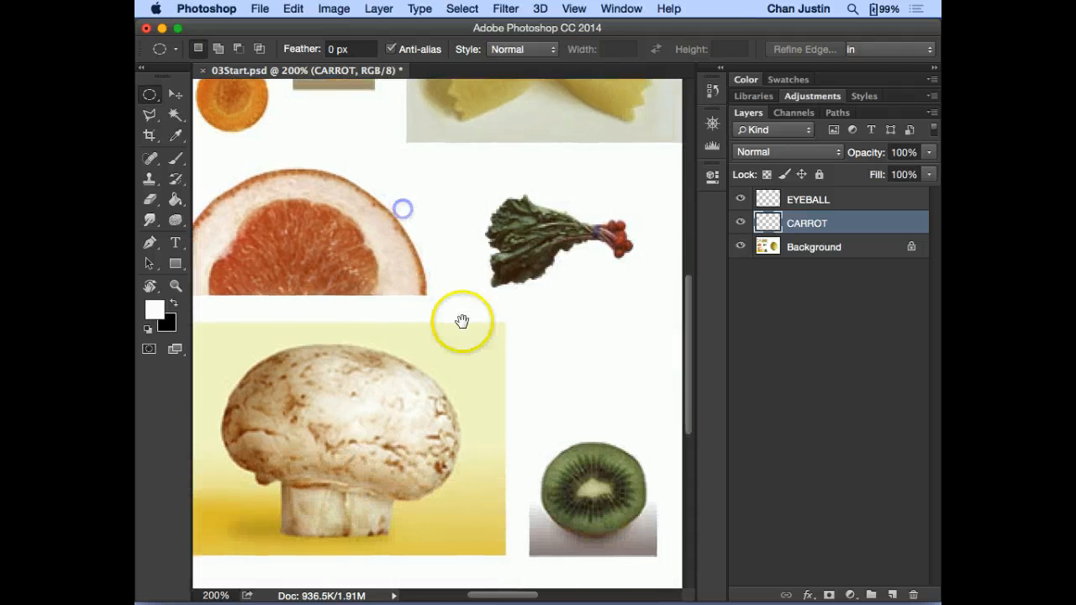
pyautogui.moveTo(462, 321); pyautogui.dragTo(415, 238)
pyautogui.moveTo(482, 403); pyautogui.dragTo(444, 315)
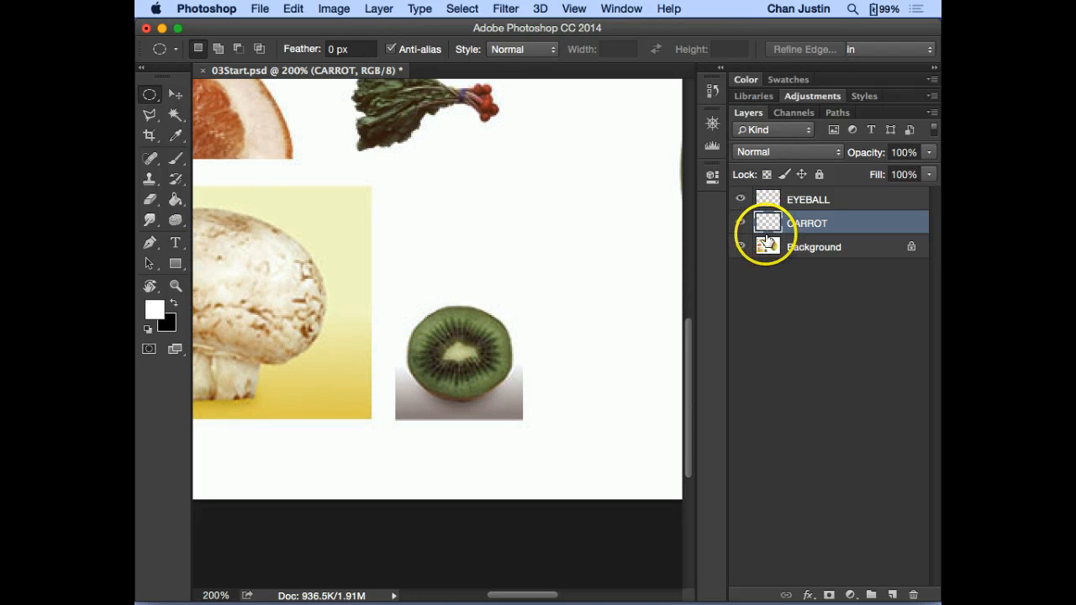
pyautogui.click(855, 252)
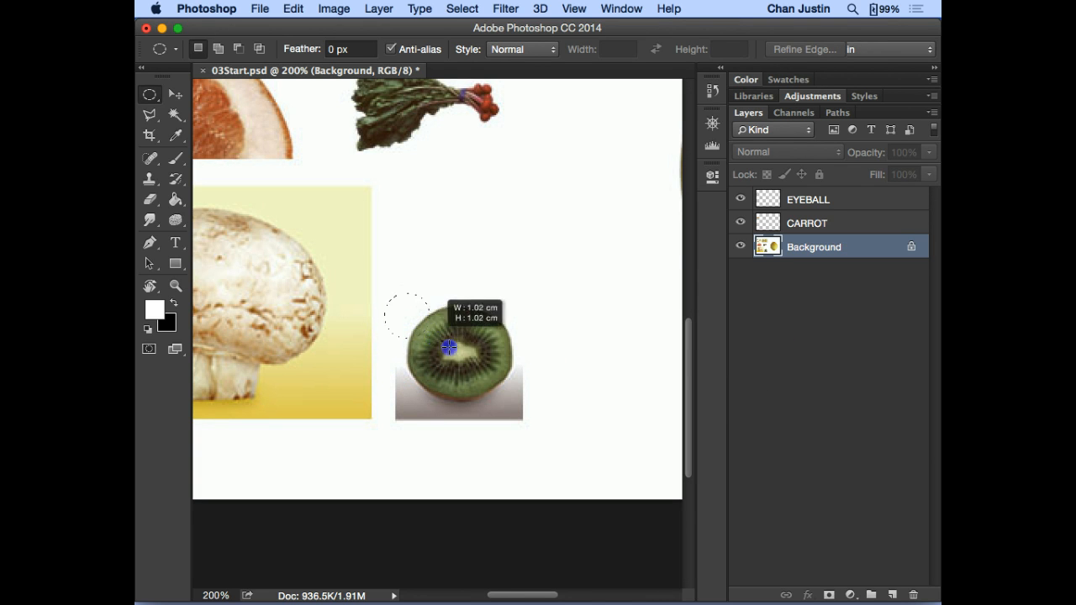
pyautogui.moveTo(493, 371); pyautogui.dragTo(540, 394)
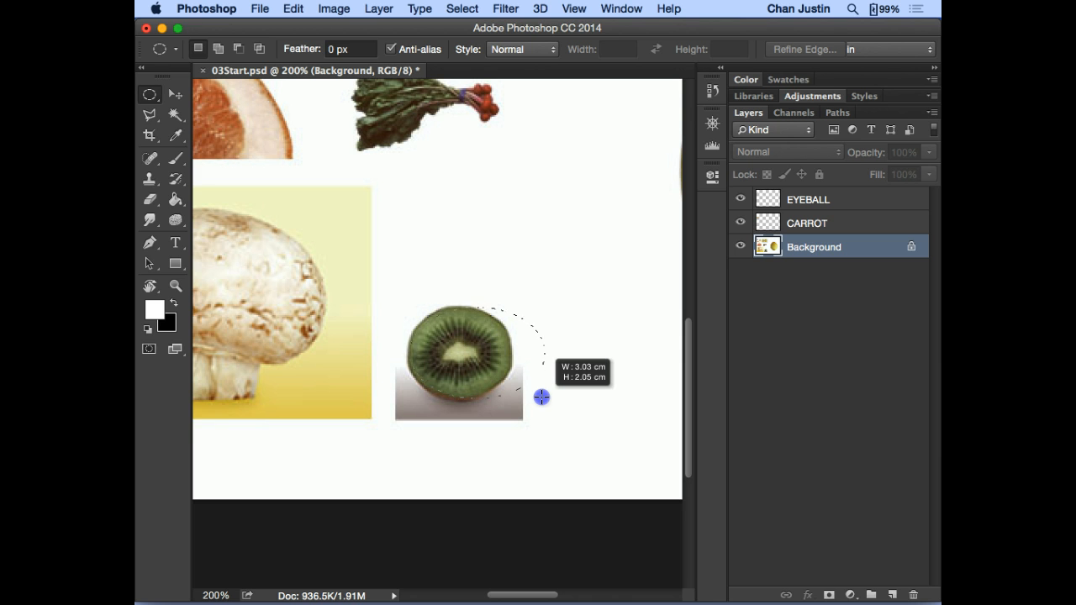
pyautogui.moveTo(541, 397); pyautogui.dragTo(501, 393)
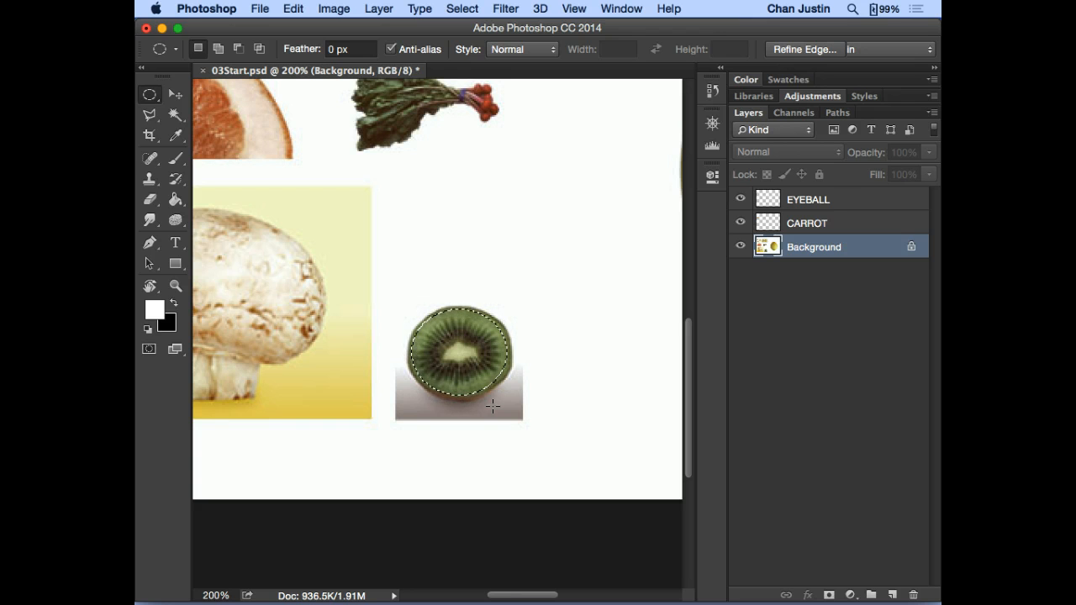
pyautogui.moveTo(413, 329); pyautogui.dragTo(462, 351)
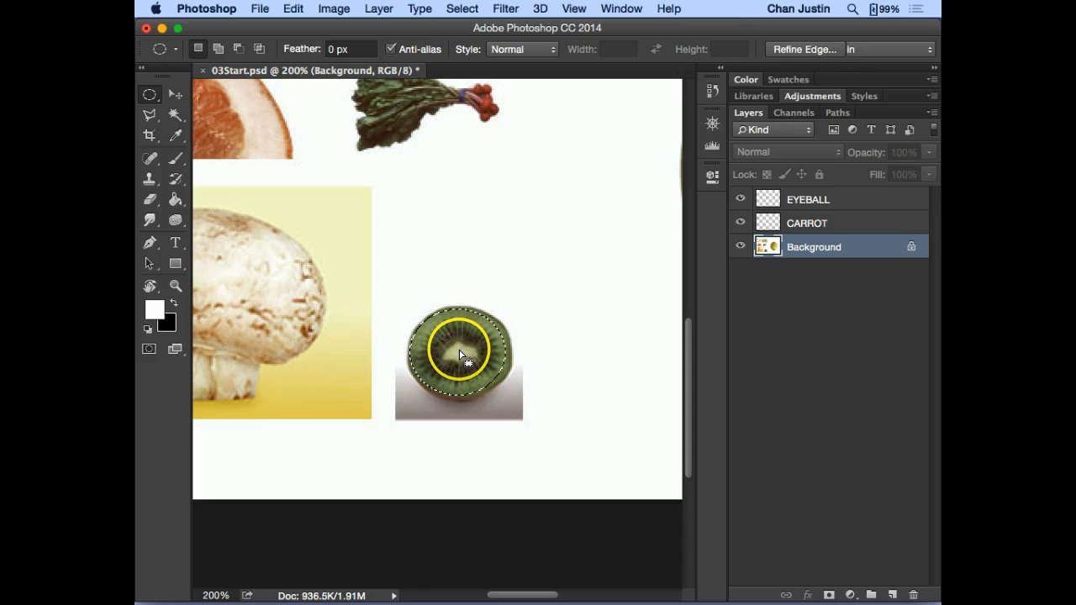
pyautogui.rightClick(460, 348)
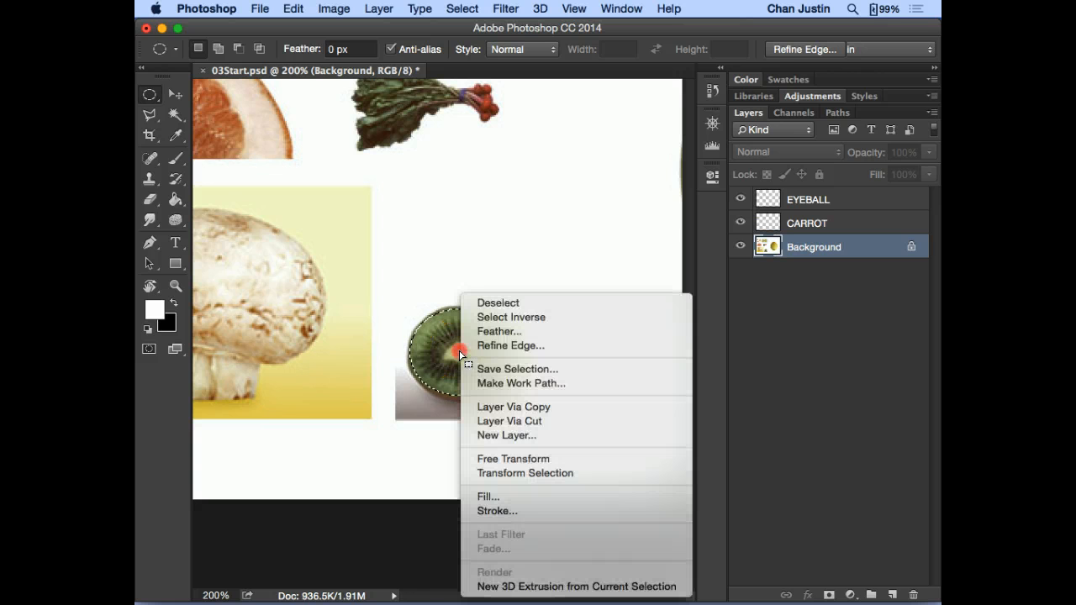
pyautogui.click(600, 474)
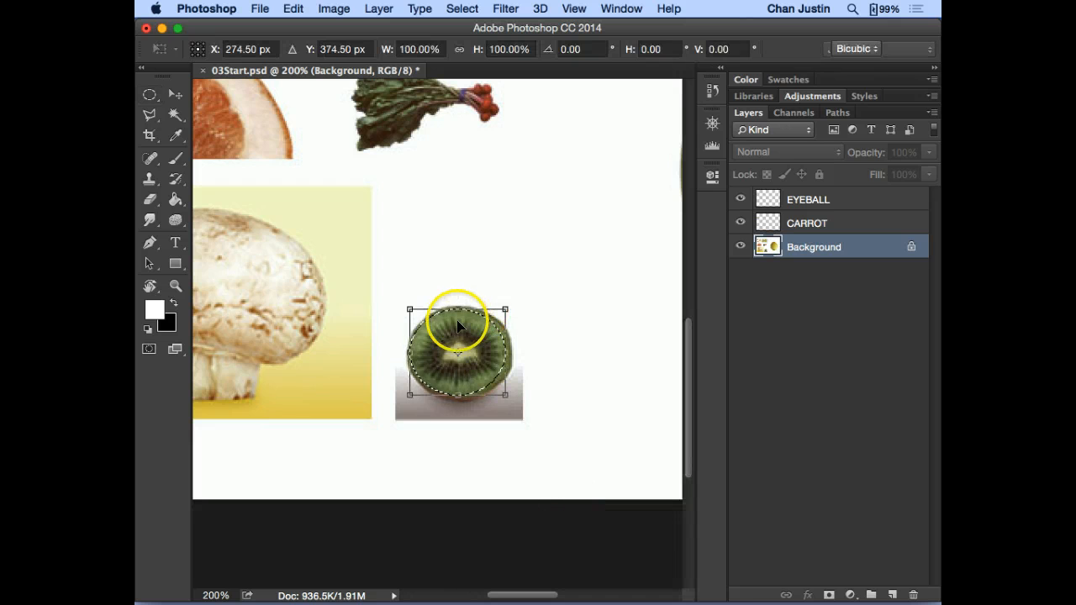
pyautogui.moveTo(451, 309); pyautogui.dragTo(463, 261)
pyautogui.moveTo(505, 327); pyautogui.dragTo(538, 328)
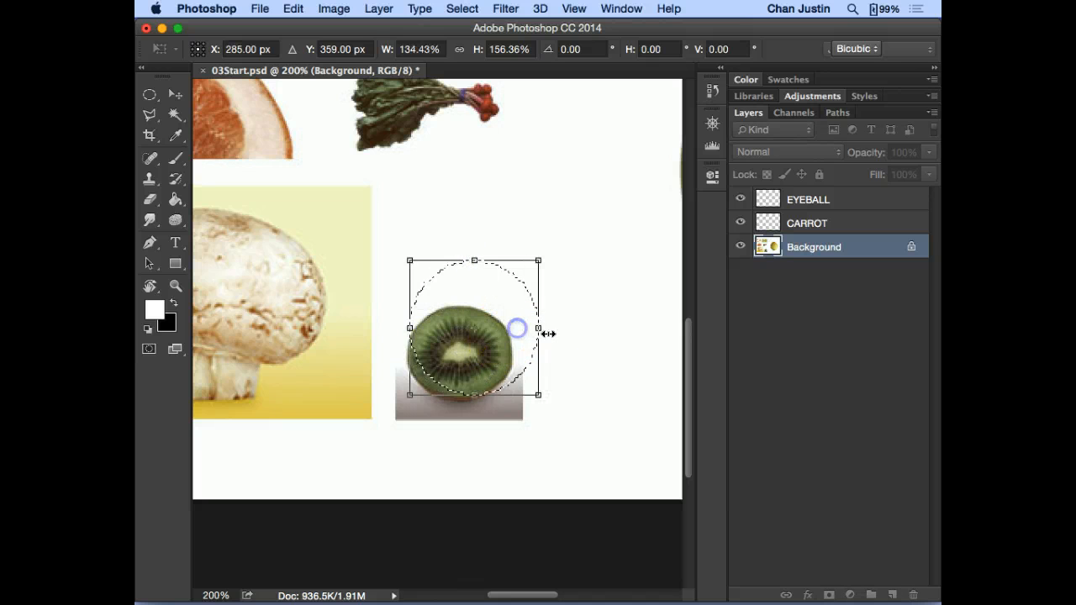
pyautogui.moveTo(474, 260); pyautogui.dragTo(461, 305)
pyautogui.moveTo(538, 351); pyautogui.dragTo(562, 352)
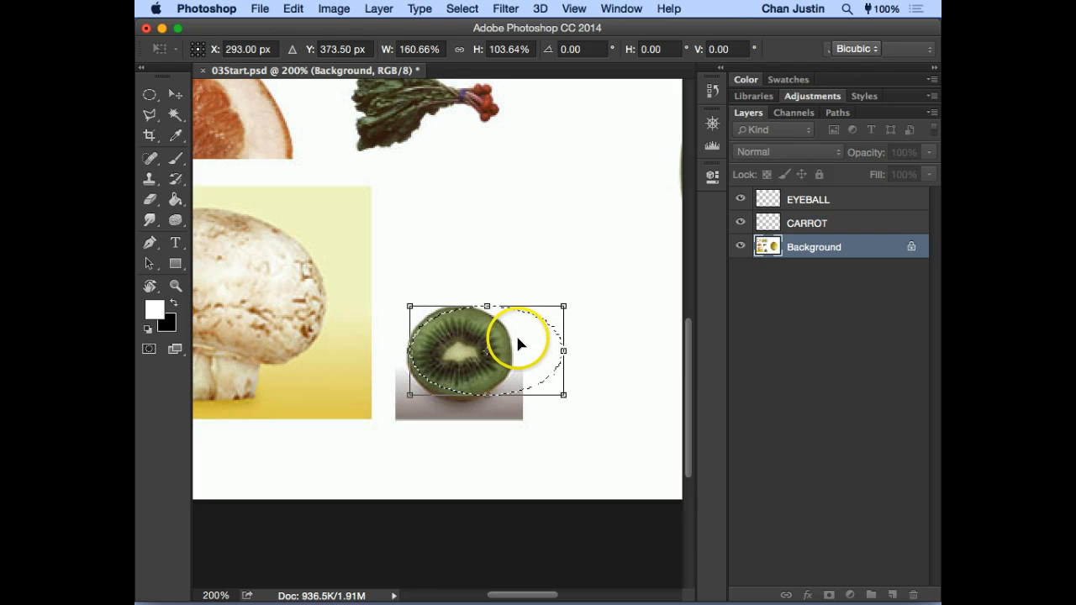
pyautogui.press('Escape')
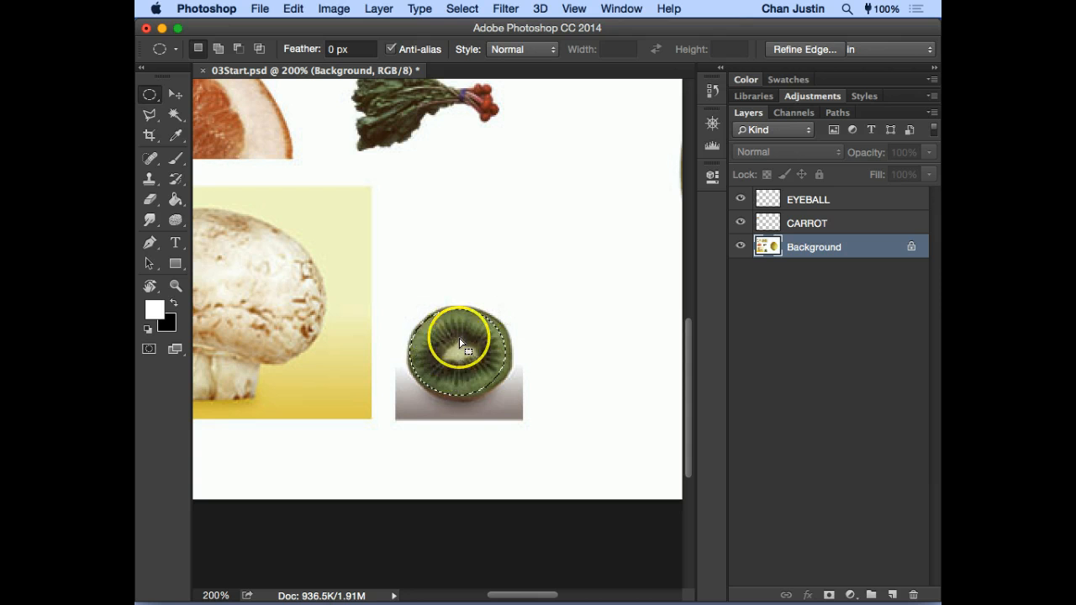
# - Copy the selected kiwi slice from the Background layer onto a new layer and name it KIWI
pyautogui.press('super+j')
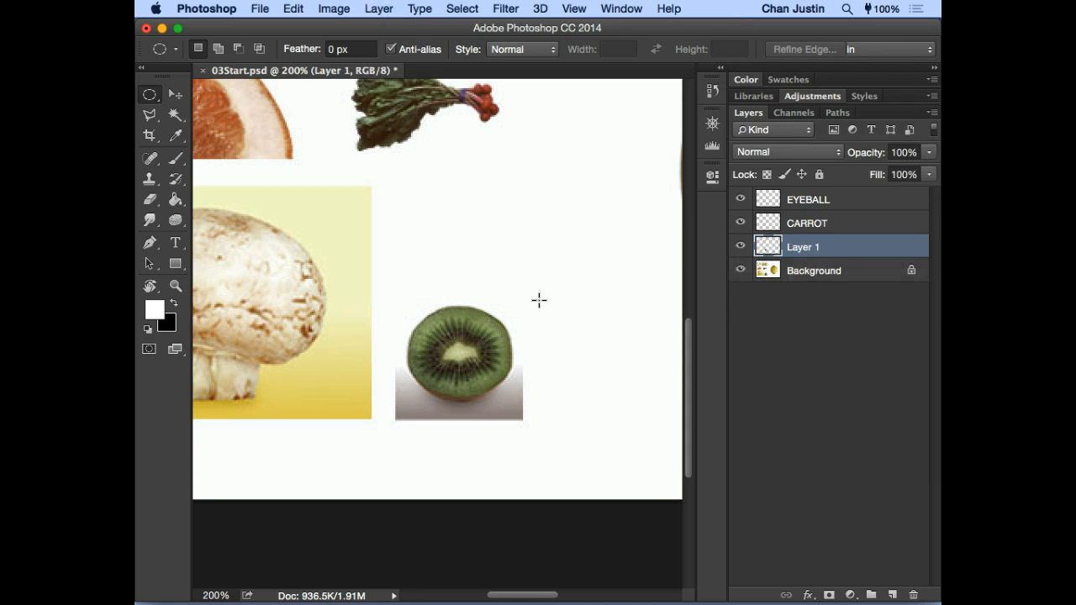
pyautogui.click(794, 249)
pyautogui.doubleClick(793, 249)
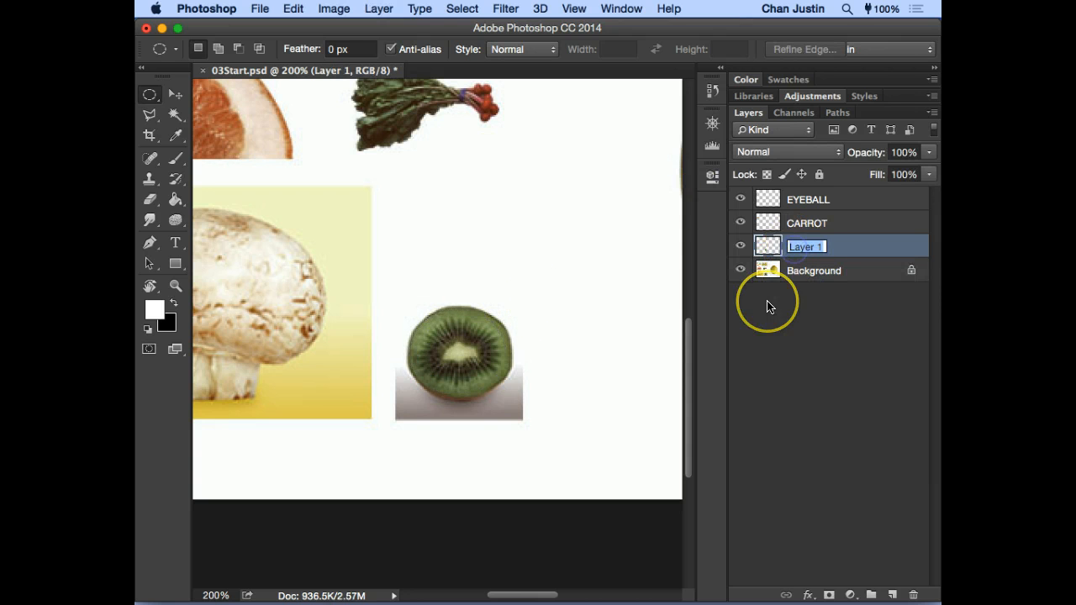
pyautogui.write('KIWI')
pyautogui.press('Return')
pyautogui.click(437, 269)
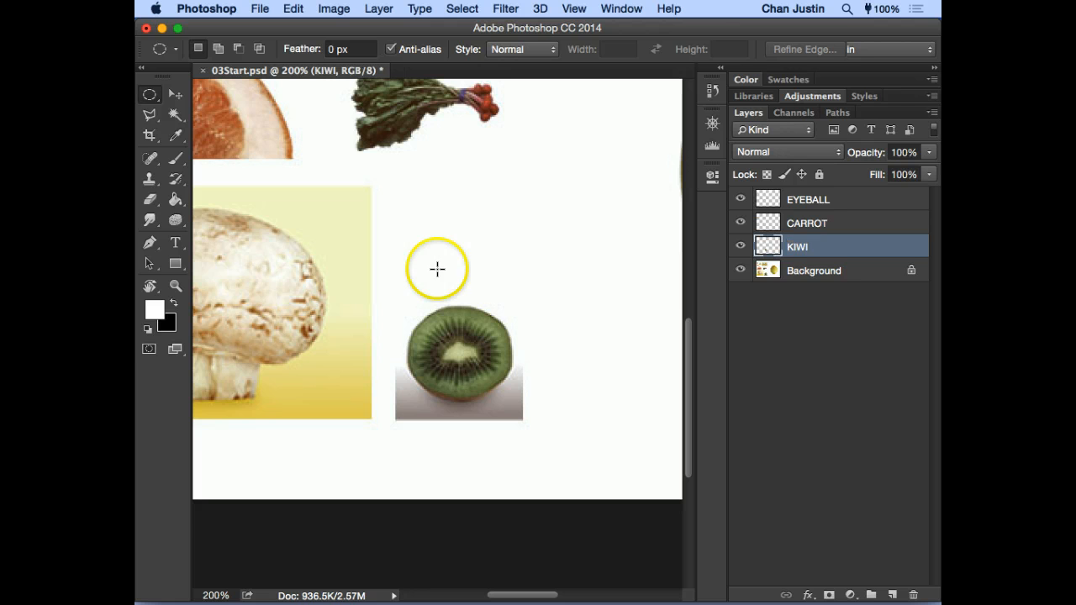
# - Look over the remaining fruit and vegetable images on the canvas for the next object to cut out
pyautogui.scroll(5, 490, 247)
pyautogui.hscroll(-5, 489, 247)
pyautogui.scroll(5, 515, 239)
pyautogui.hscroll(8, 515, 239)
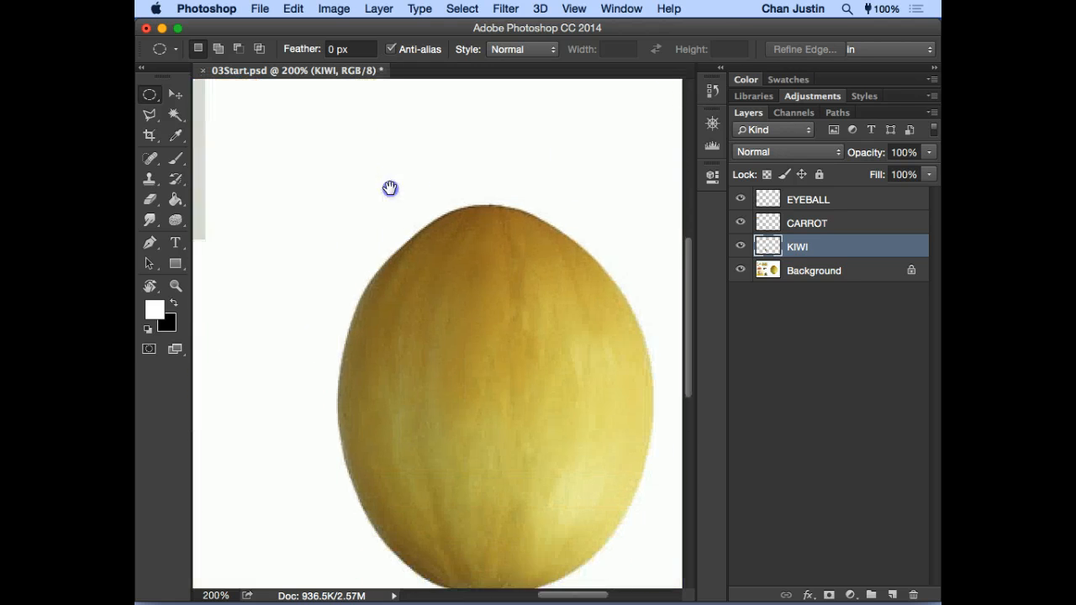
pyautogui.hscroll(-6, 480, 355)
pyautogui.scroll(5, 480, 355)
pyautogui.scroll(-4, 429, 339)
pyautogui.hscroll(-8, 429, 339)
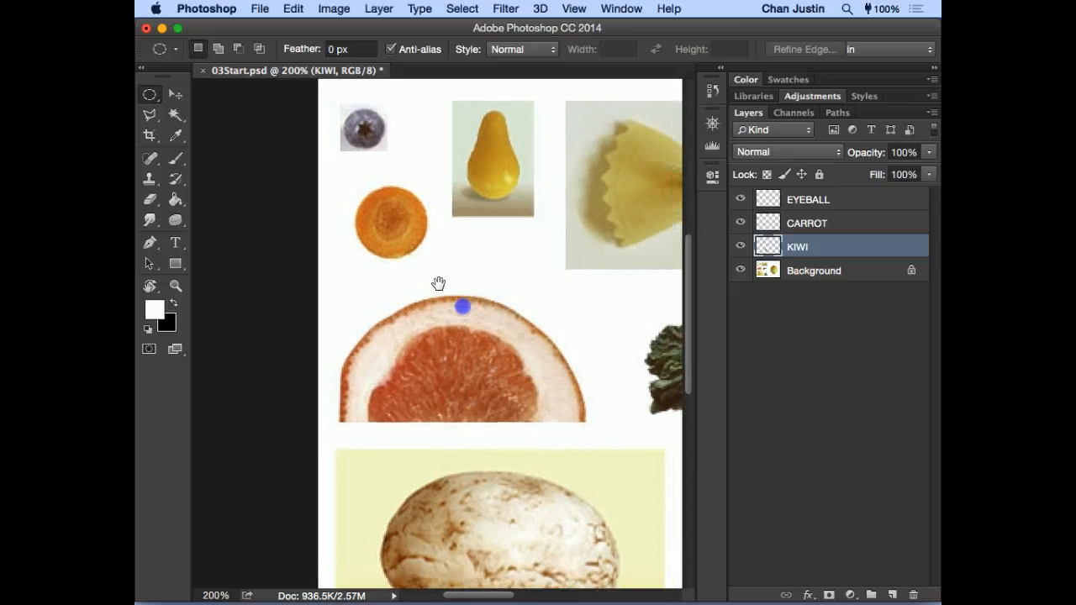
pyautogui.hscroll(3, 439, 283)
pyautogui.scroll(-1, 439, 283)
pyautogui.scroll(1, 439, 270)
pyautogui.moveTo(439, 270); pyautogui.dragTo(396, 250)
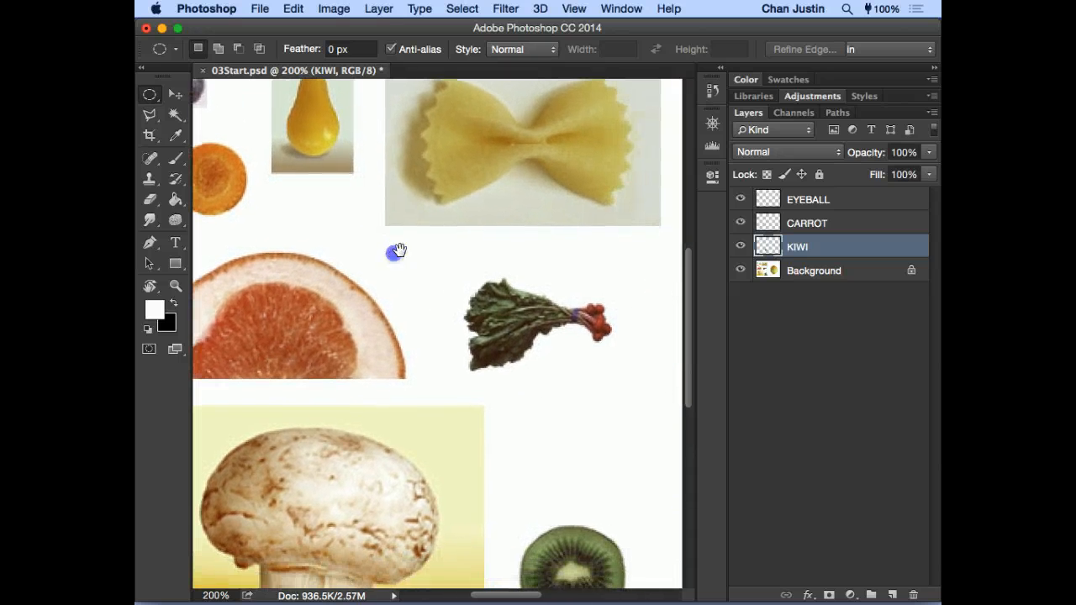
# - Make a loose elliptical marquee selection around the whole radish bunch on the Background layer
pyautogui.moveTo(793, 272); pyautogui.dragTo(803, 273)
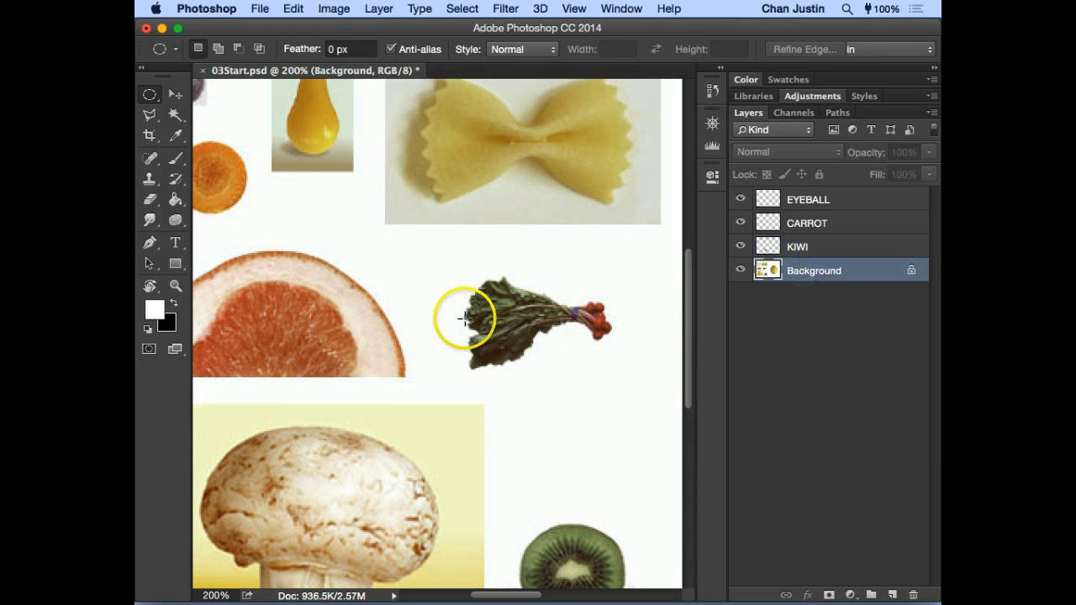
pyautogui.moveTo(463, 312); pyautogui.dragTo(431, 325)
pyautogui.scroll(-3, 431, 326)
pyautogui.hscroll(-4, 431, 325)
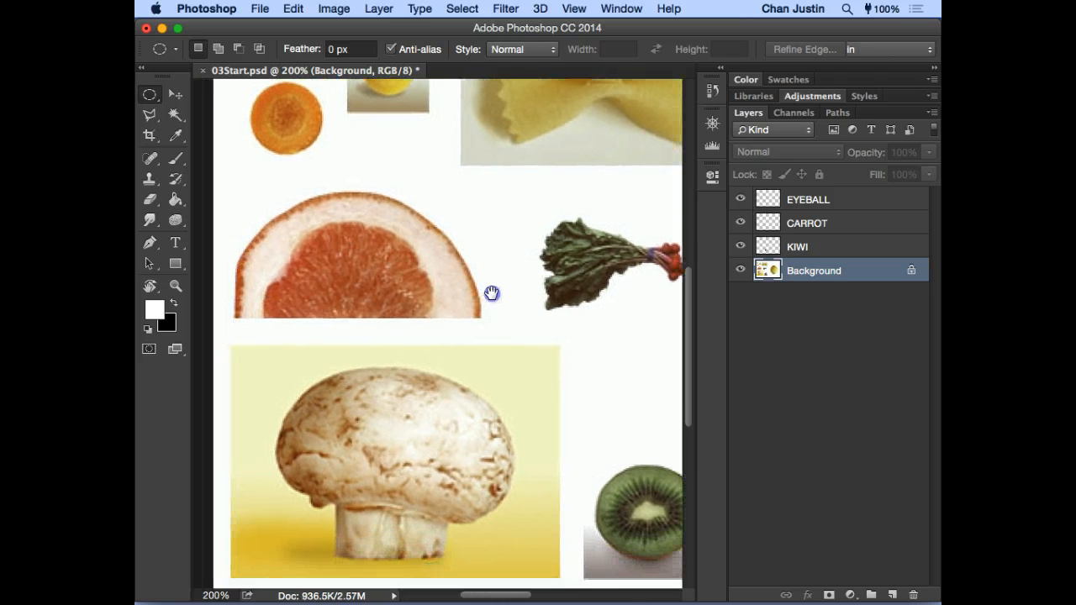
pyautogui.moveTo(485, 251); pyautogui.dragTo(426, 319)
pyautogui.scroll(3, 431, 303)
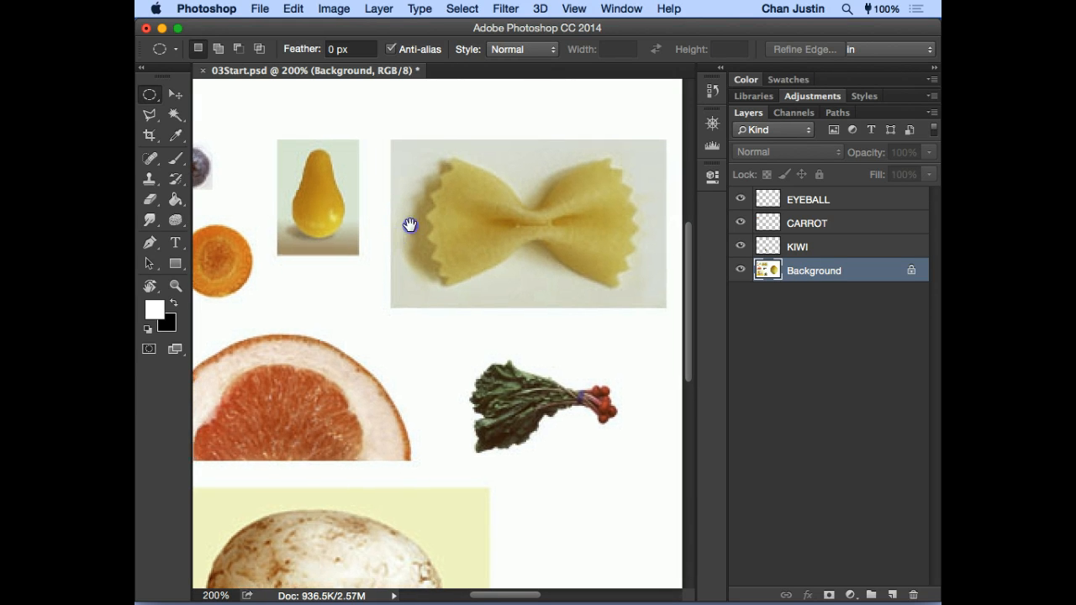
pyautogui.moveTo(408, 226); pyautogui.dragTo(395, 219)
pyautogui.moveTo(410, 261); pyautogui.dragTo(384, 210)
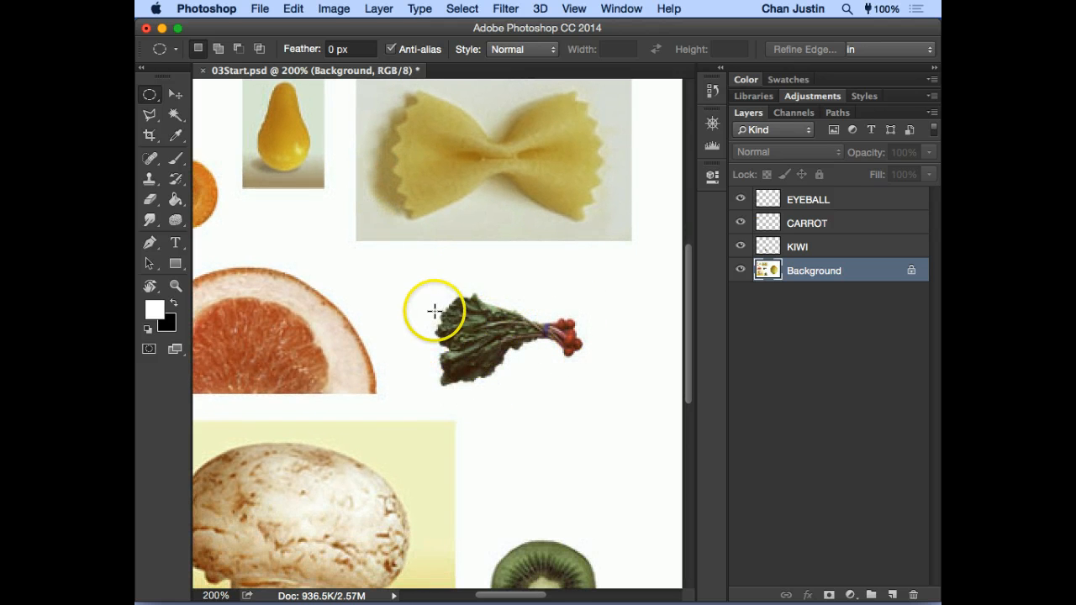
pyautogui.click(147, 96)
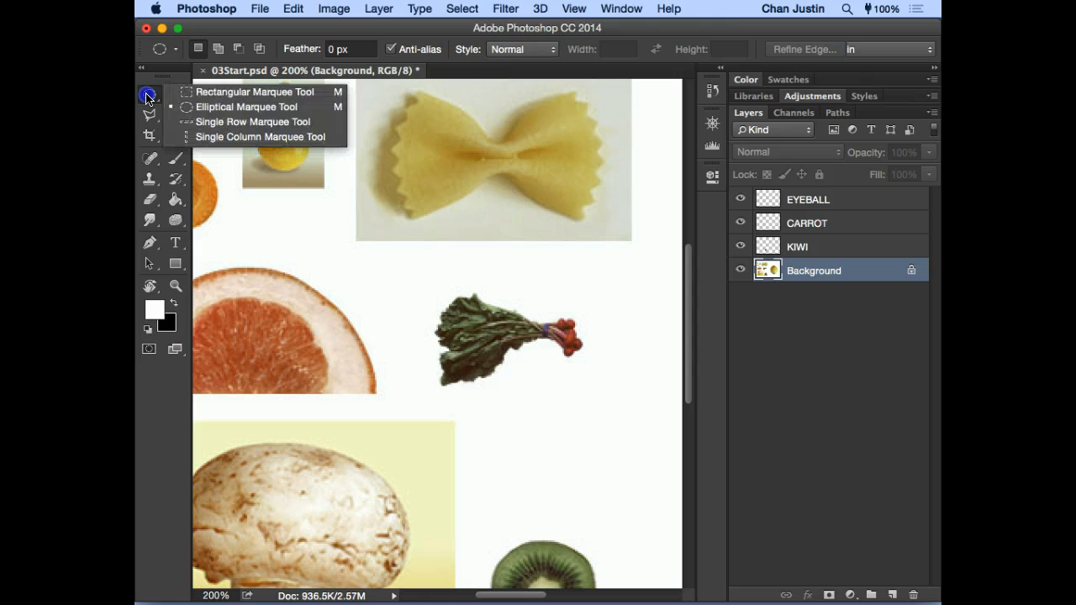
pyautogui.moveTo(173, 97); pyautogui.dragTo(190, 107)
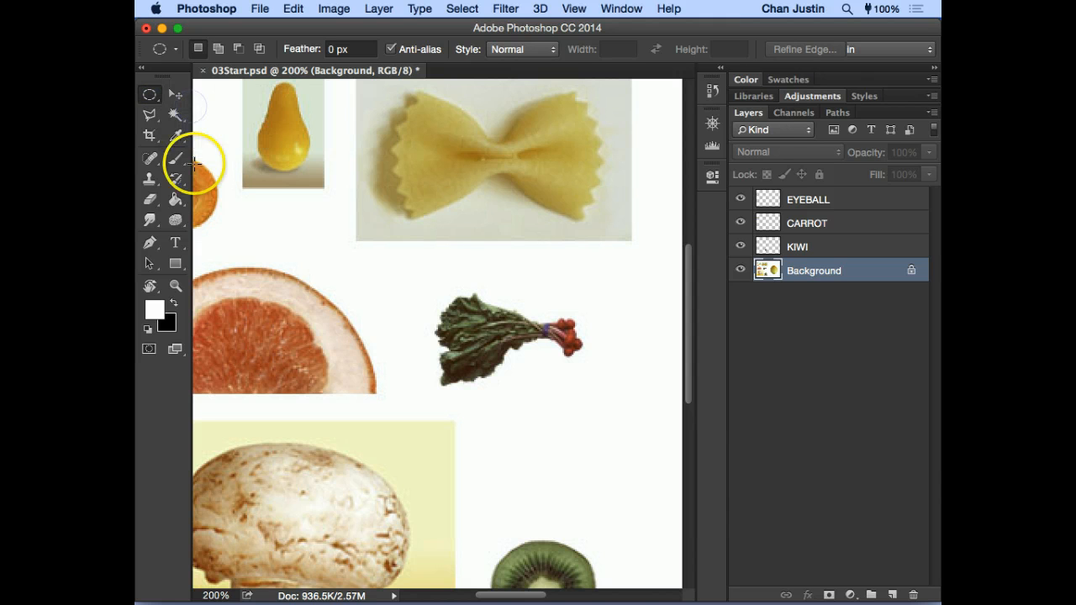
pyautogui.moveTo(573, 368); pyautogui.dragTo(609, 408)
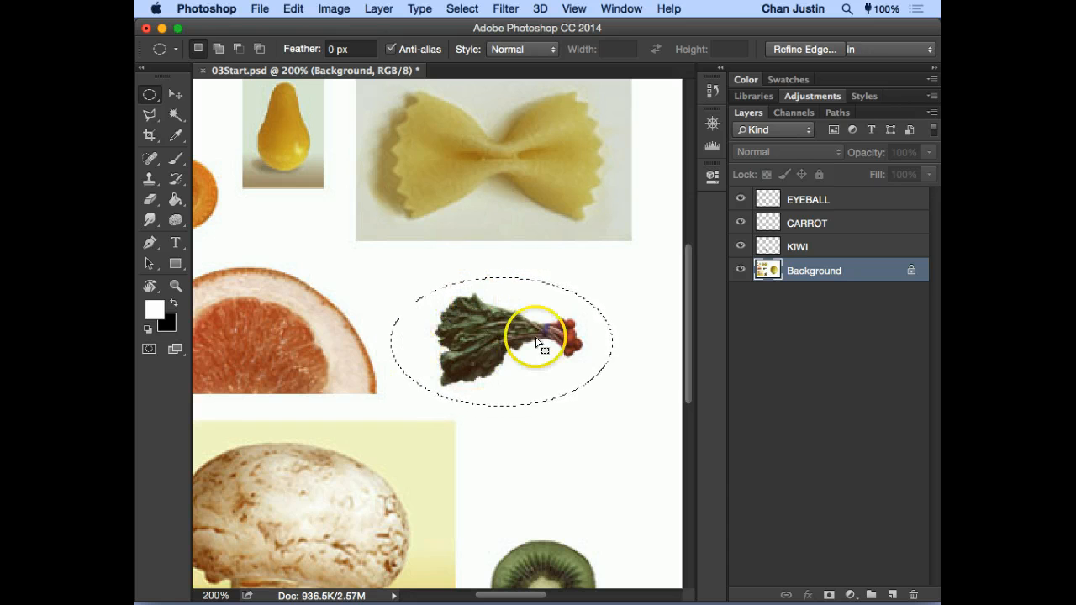
pyautogui.moveTo(524, 300); pyautogui.dragTo(530, 297)
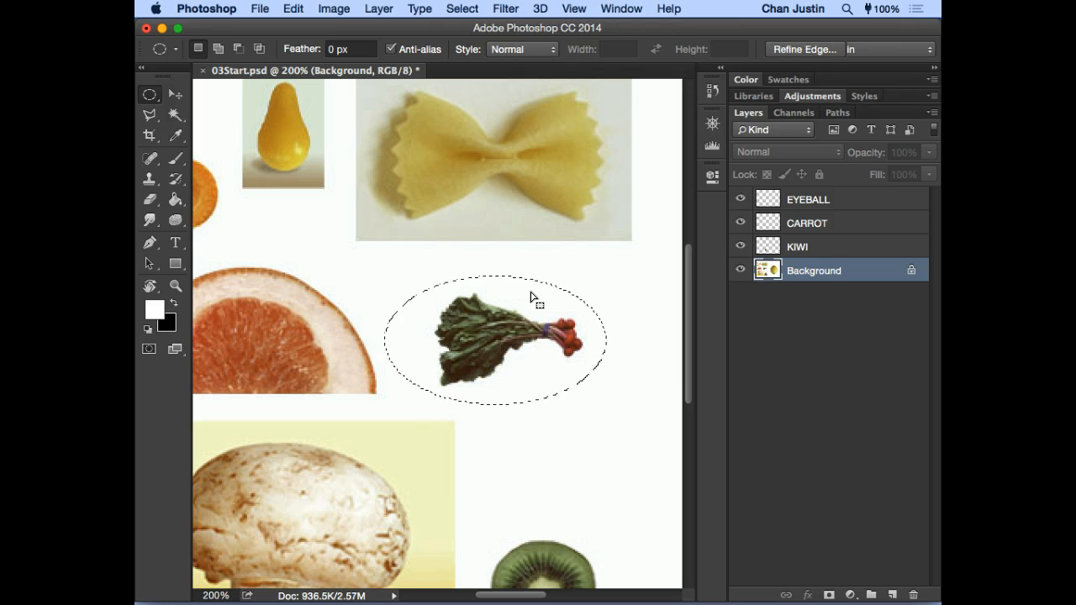
# - Copy the selected radish bunch onto a new layer with Layer Via Copy and hide the Background layer
pyautogui.click(378, 9)
pyautogui.moveTo(507, 31)
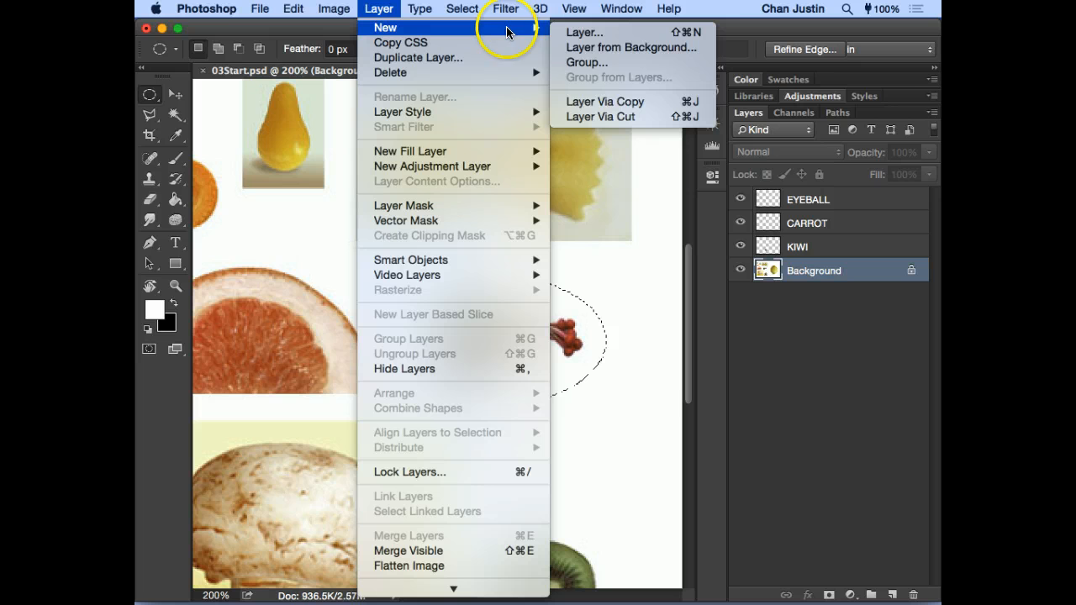
pyautogui.click(602, 102)
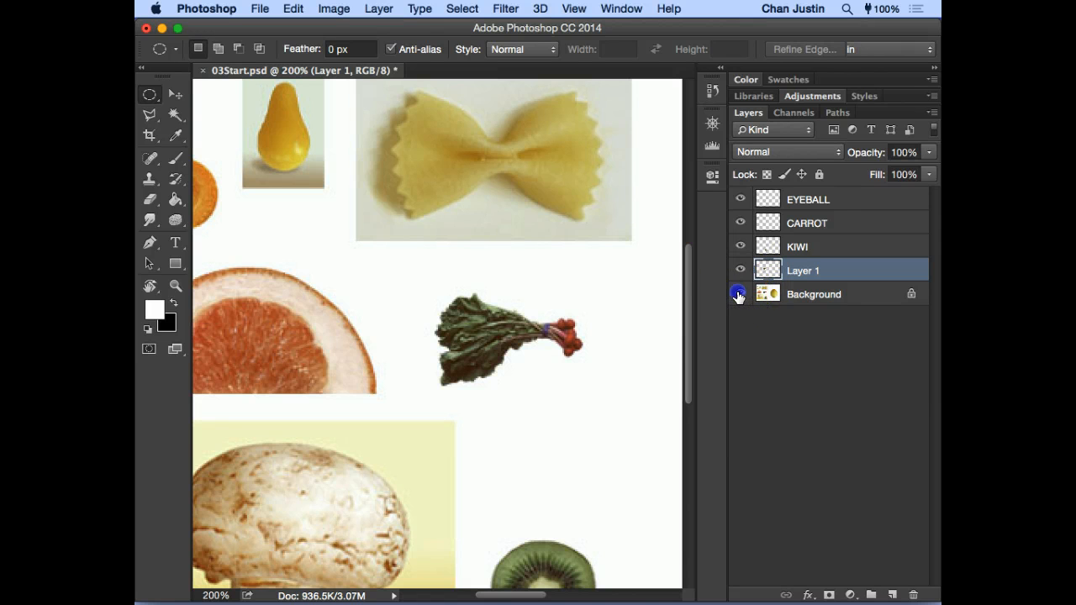
pyautogui.click(739, 294)
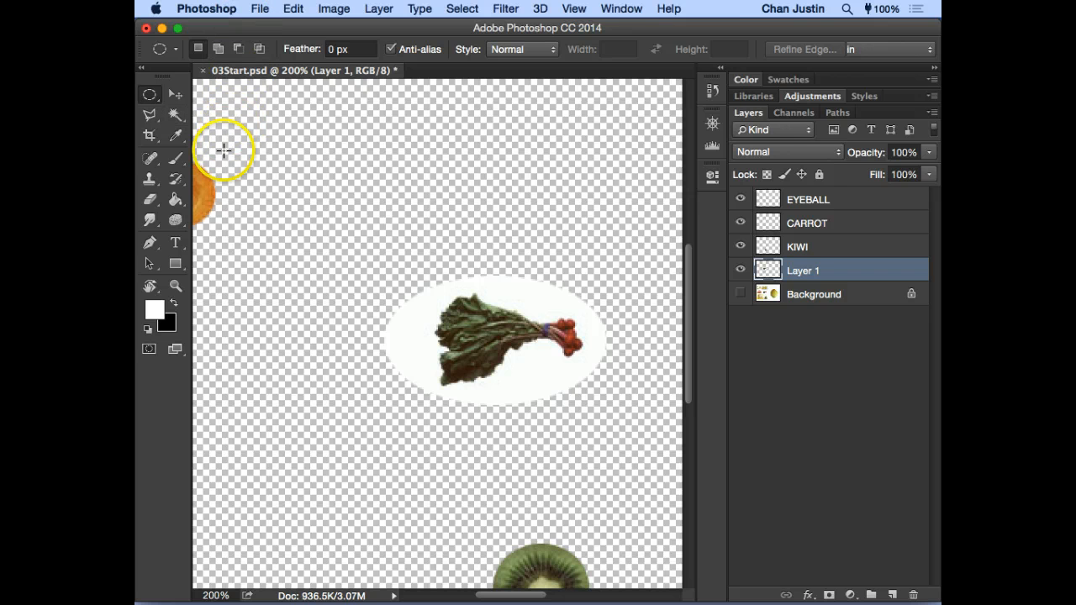
# - Remove the white area around the radish bunch on Layer 1 with the Magic Wand and deselect
pyautogui.click(175, 115)
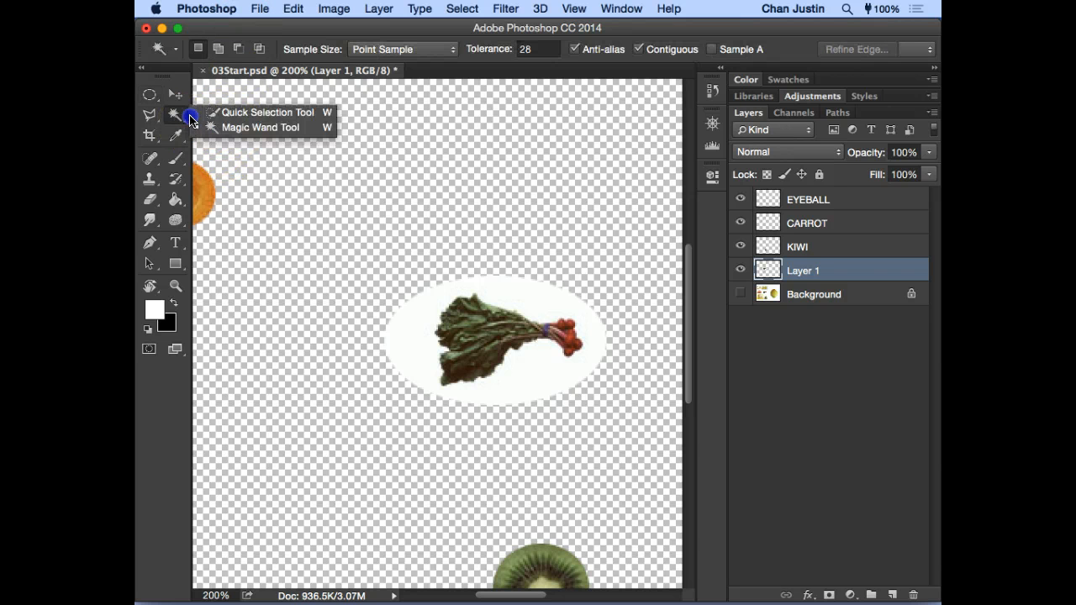
pyautogui.click(216, 127)
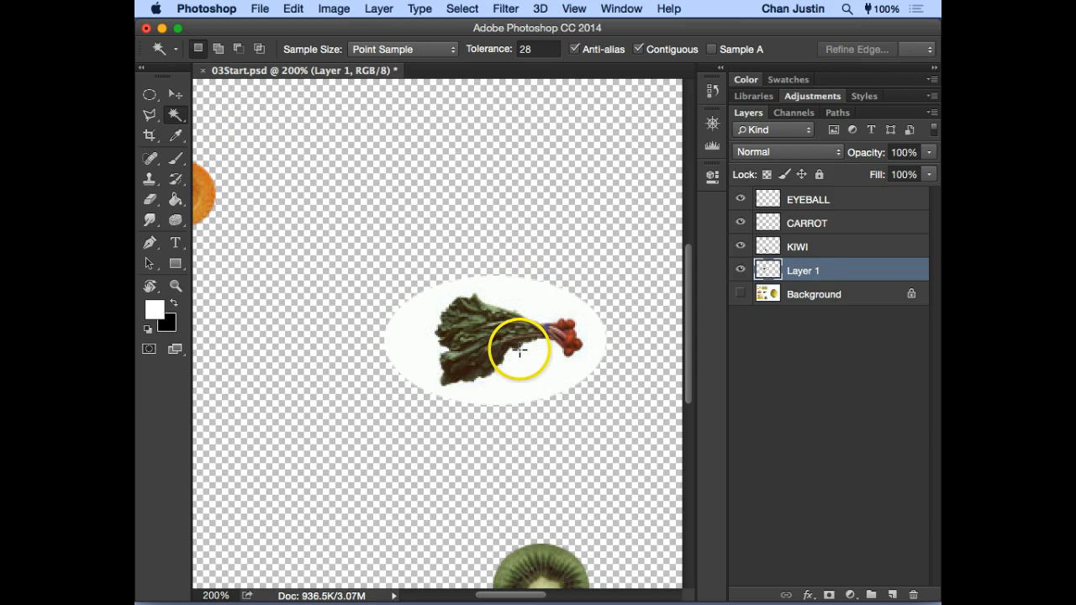
pyautogui.click(528, 300)
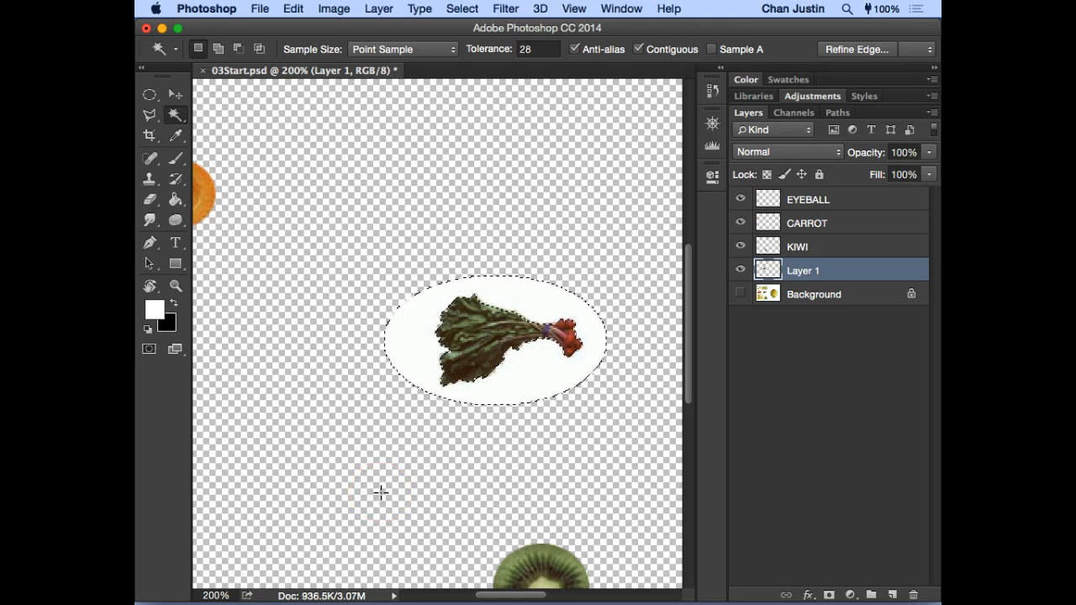
pyautogui.press('Delete')
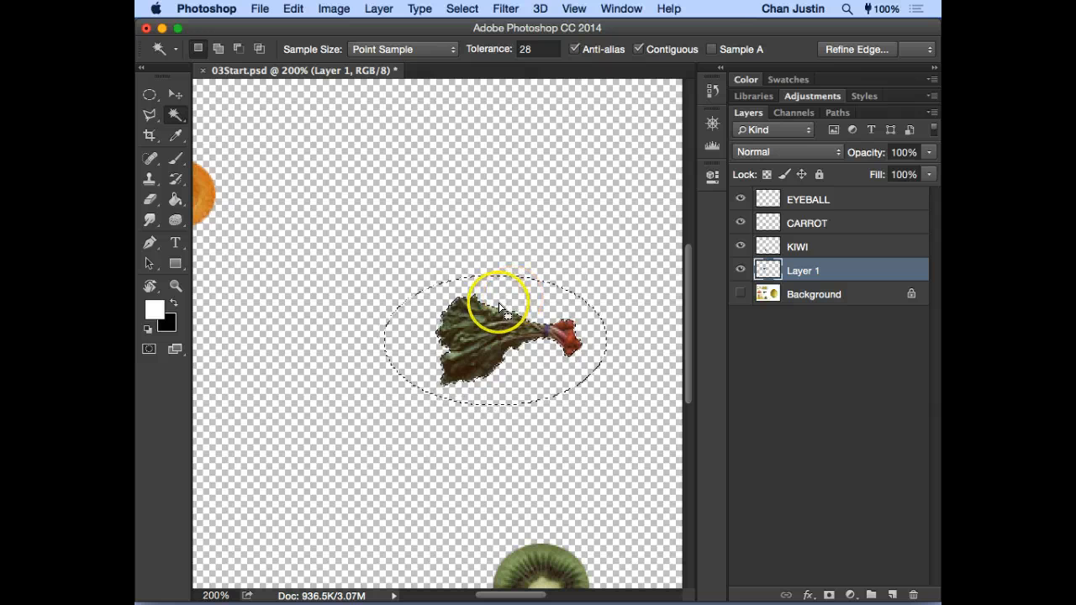
pyautogui.click(462, 8)
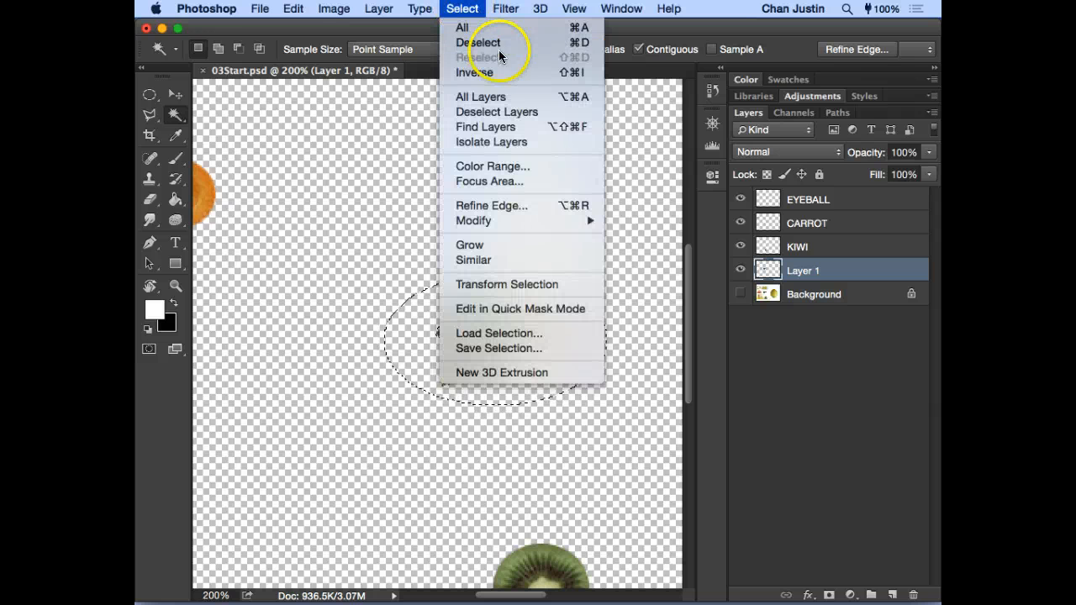
pyautogui.click(501, 42)
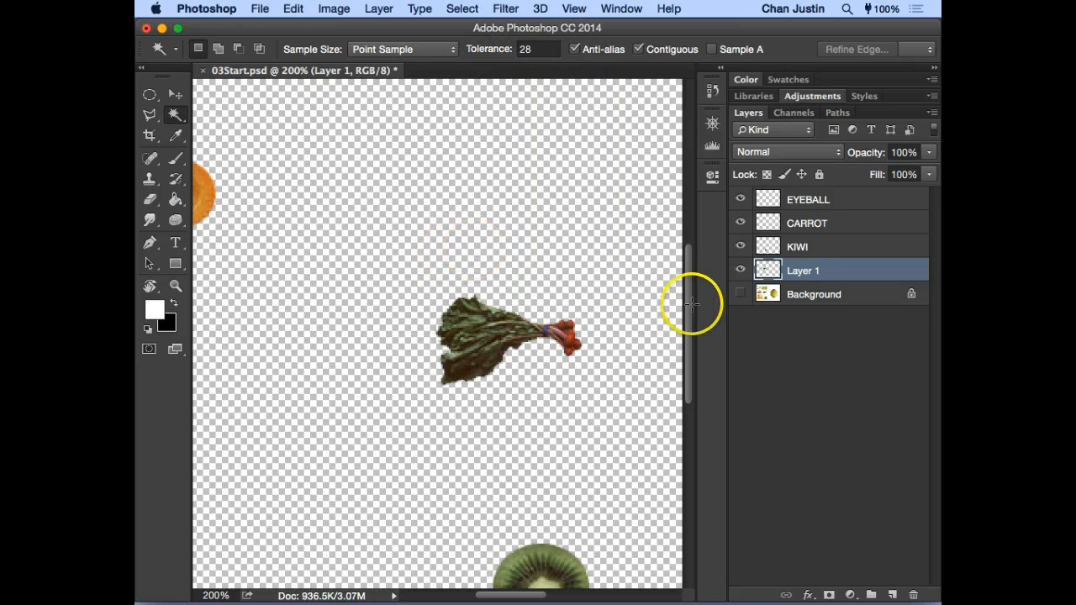
# - Show the Background layer again and rename the radish bunch layer EYEBROW
pyautogui.click(739, 293)
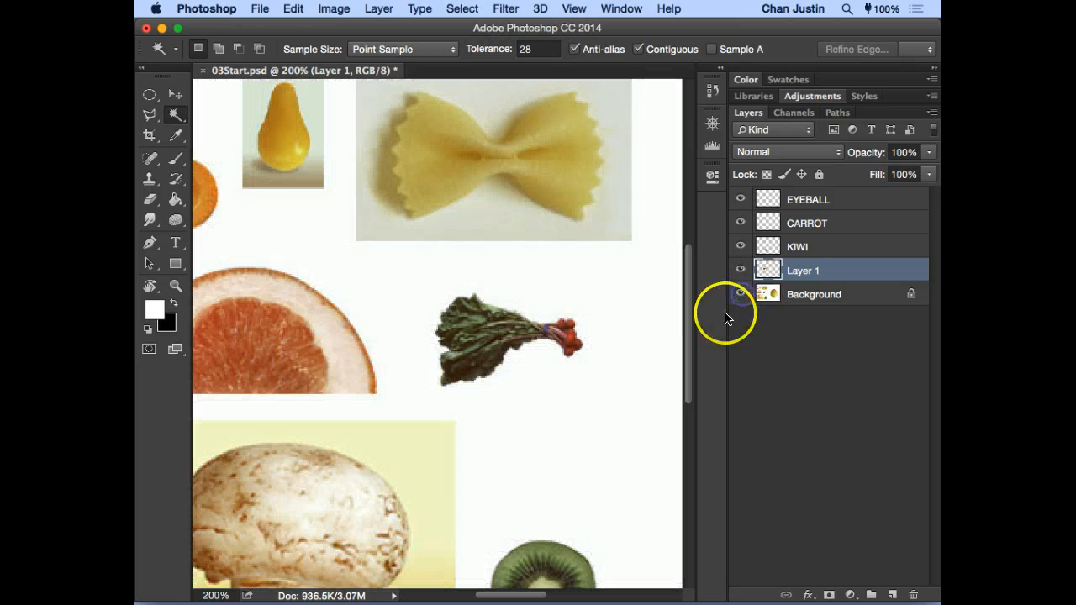
pyautogui.doubleClick(802, 270)
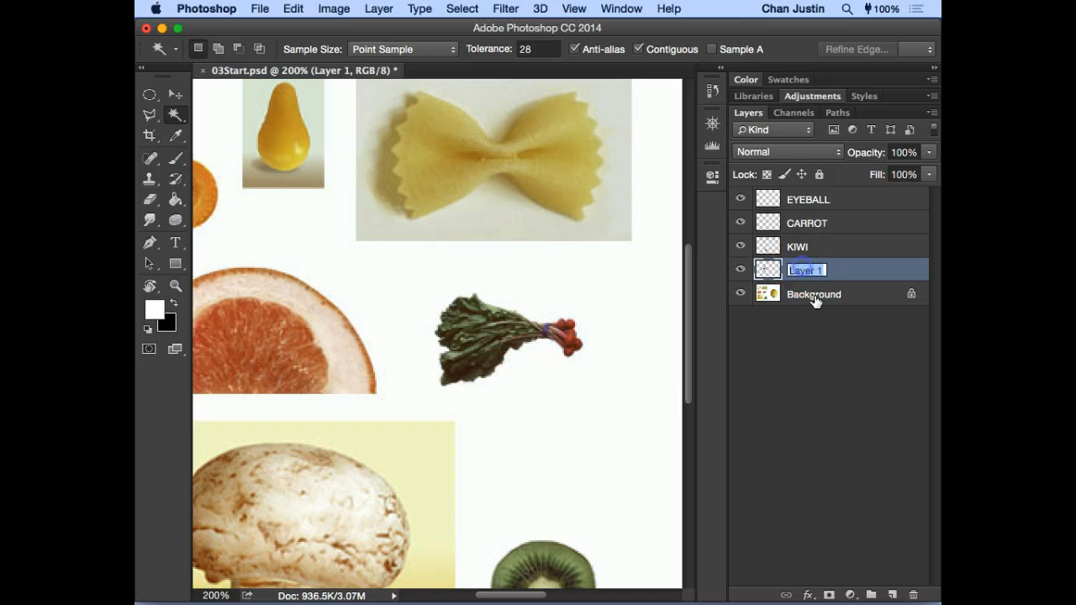
pyautogui.write('EY')
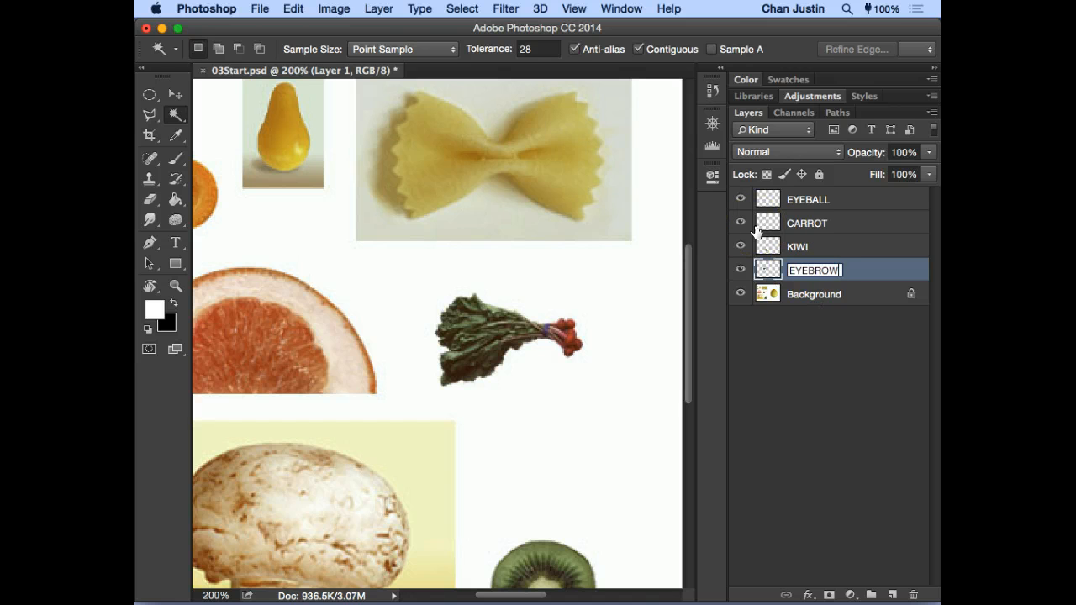
pyautogui.write('EBROW')
pyautogui.press('Return')
# - Make the Background layer active for cutting out the pear
pyautogui.moveTo(404, 326); pyautogui.dragTo(471, 247)
pyautogui.click(814, 294)
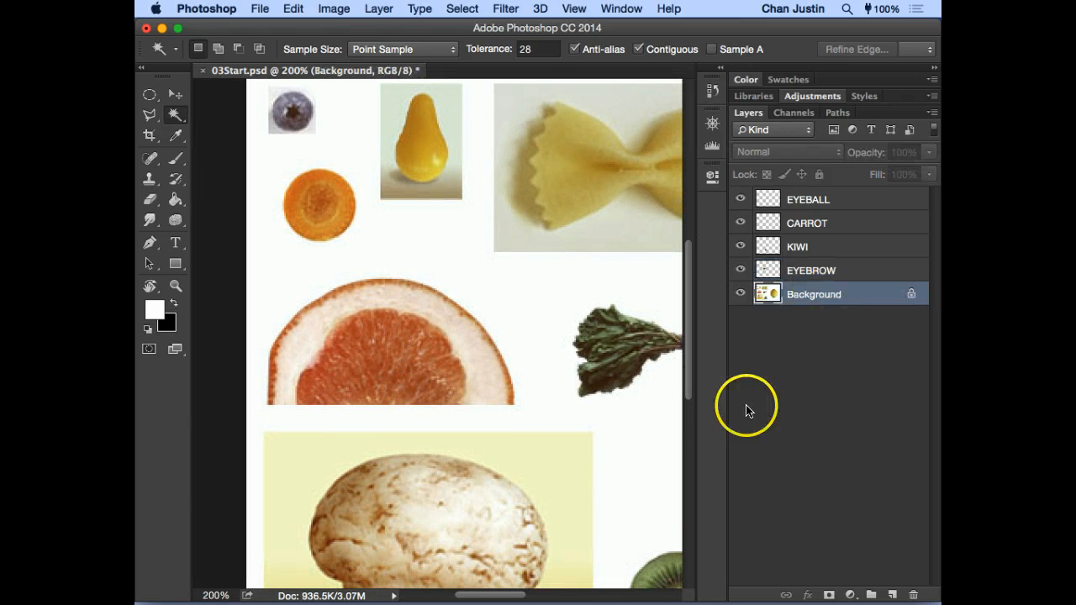
pyautogui.moveTo(463, 235); pyautogui.dragTo(446, 308)
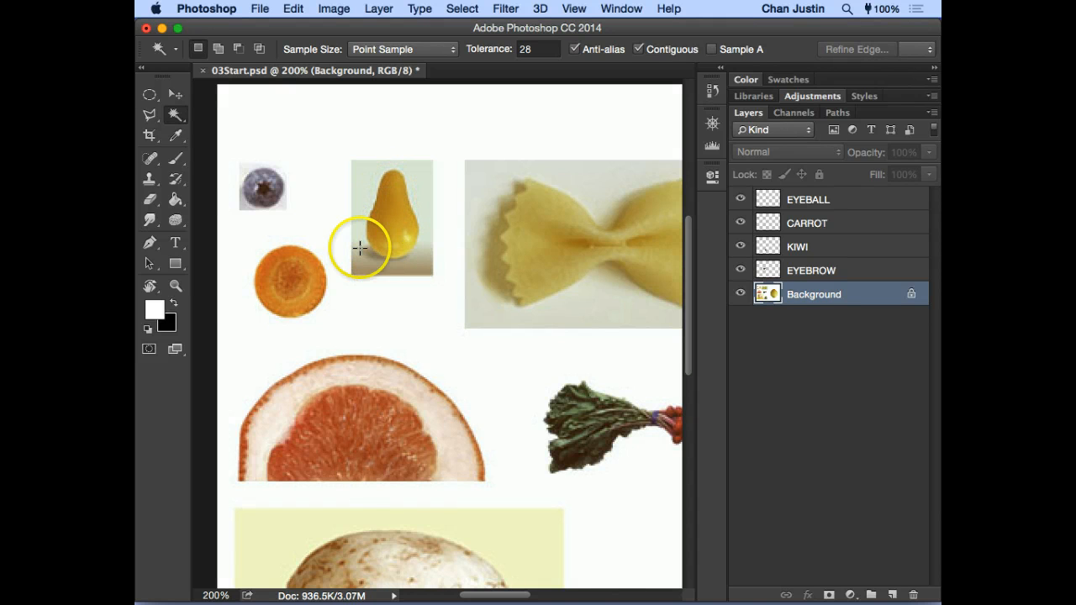
# - Copy the yellow pear onto a new layer from a loose elliptical marquee selection and hide the Background layer
pyautogui.click(150, 95)
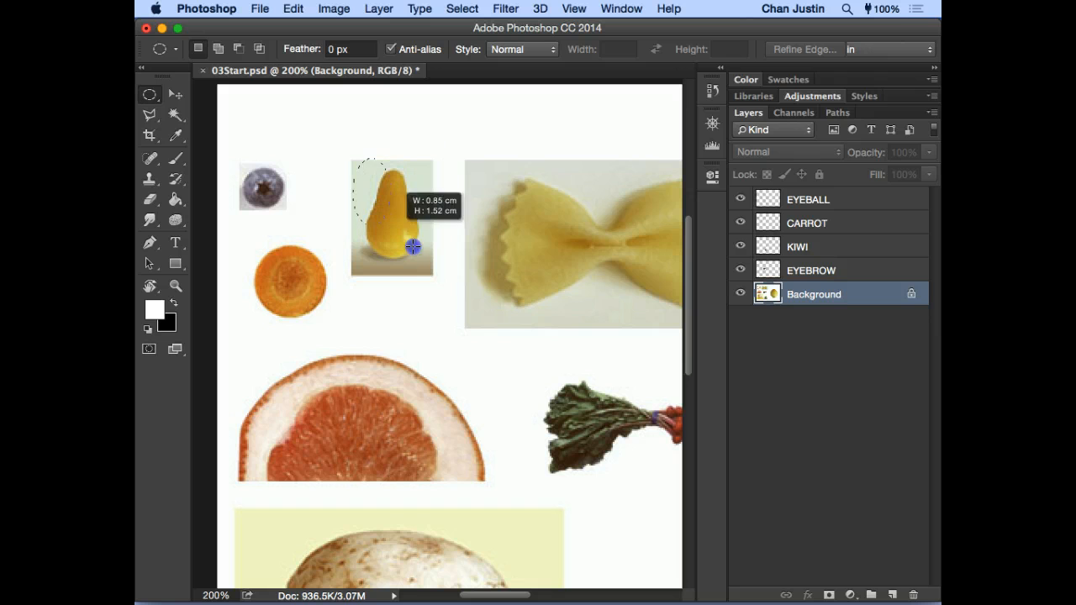
pyautogui.moveTo(412, 246); pyautogui.dragTo(424, 272)
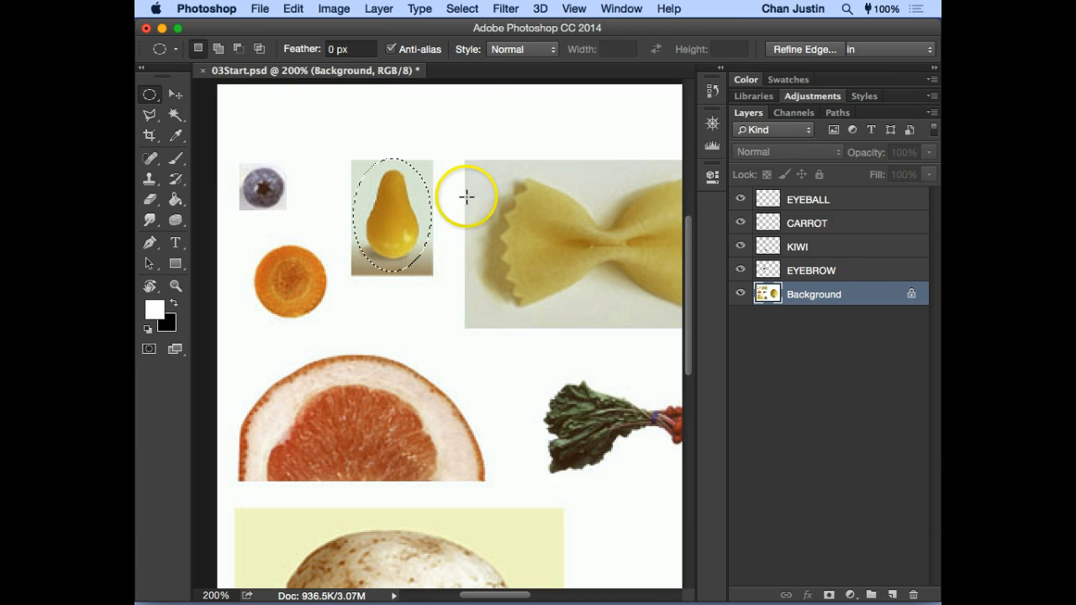
pyautogui.hotkey('ctrl', 'j')
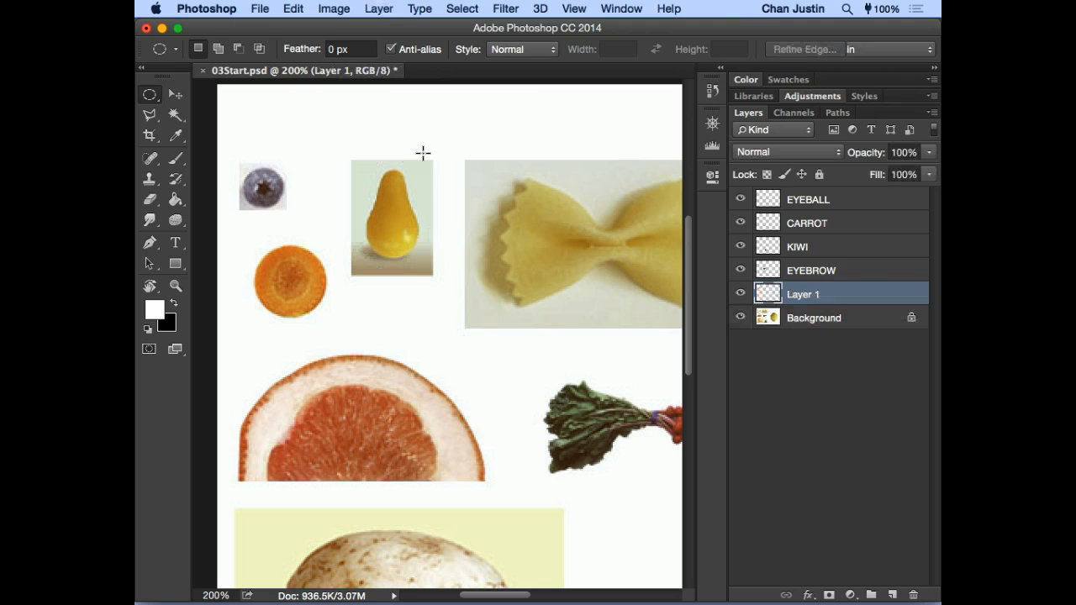
pyautogui.click(740, 318)
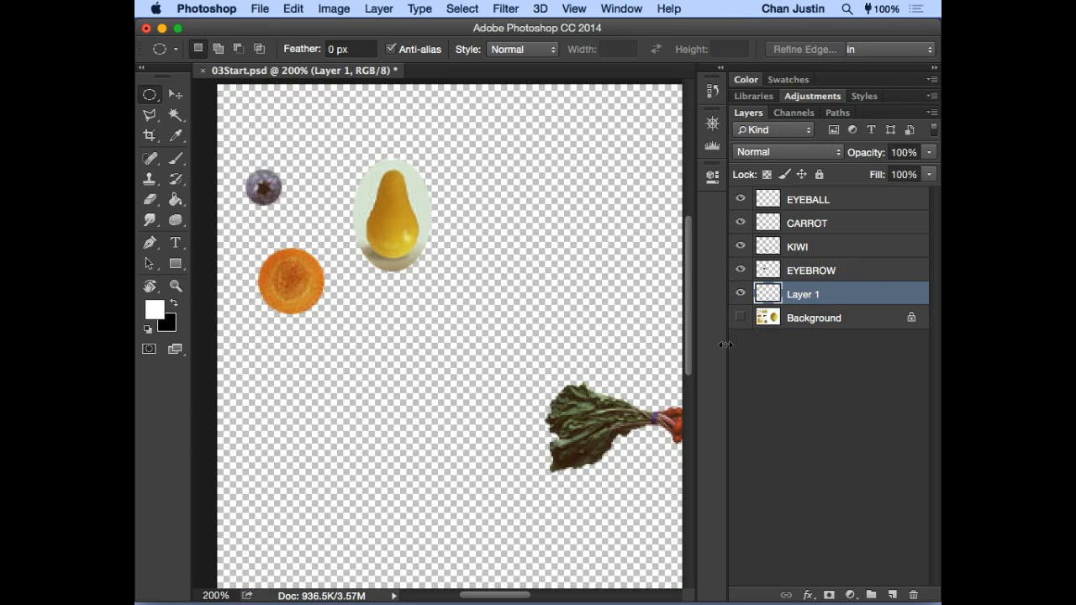
# - Try to cut out the pear by selecting the green backdrop and shadow areas with the Magic Wand, deleting them and deselecting
pyautogui.press('z')
pyautogui.click(484, 322)
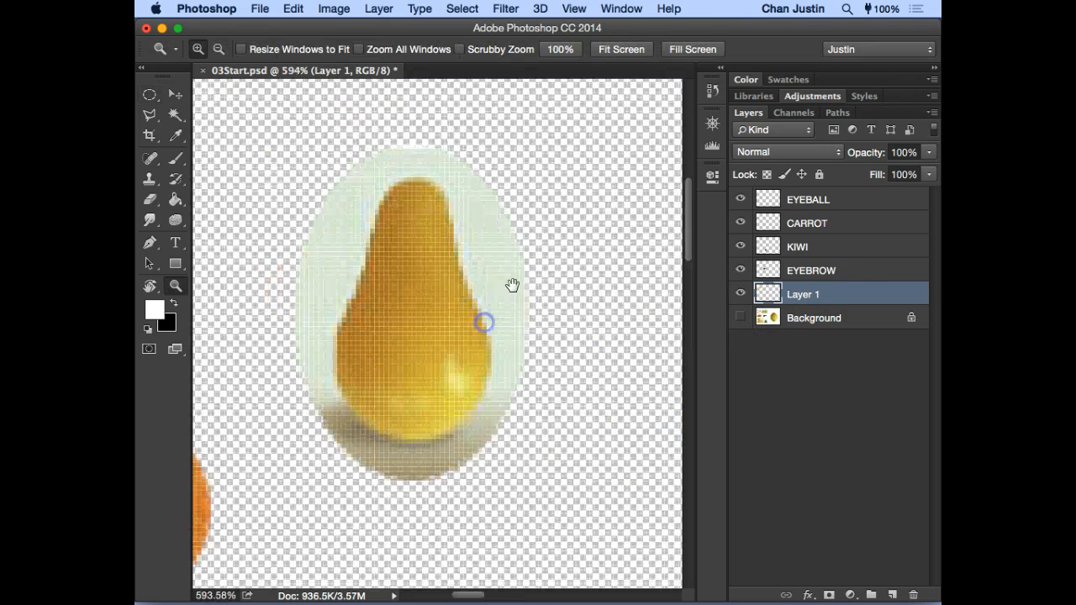
pyautogui.moveTo(512, 285); pyautogui.dragTo(500, 275)
pyautogui.press('w')
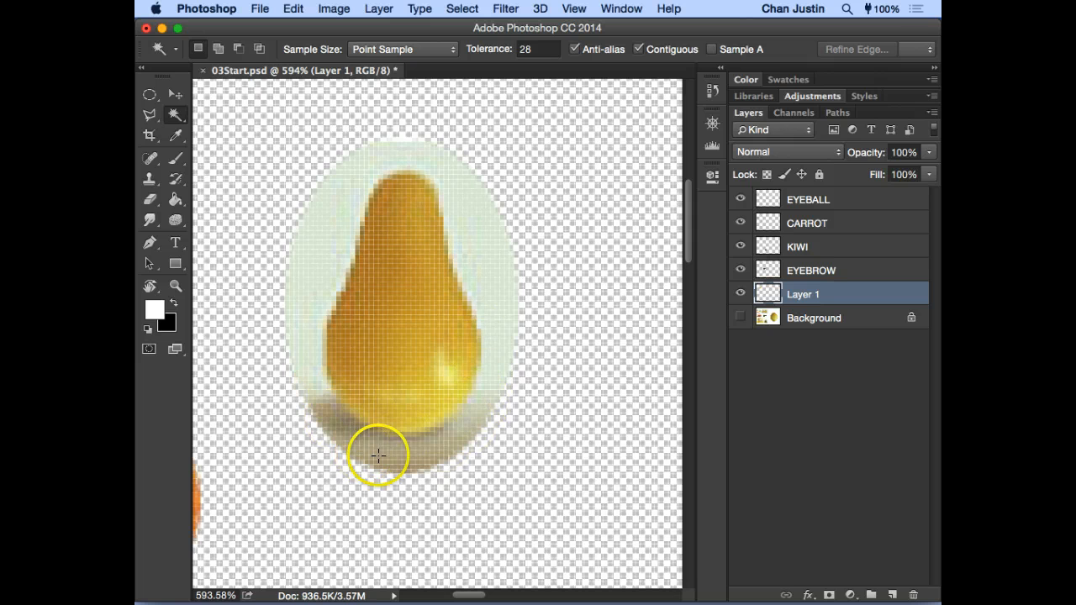
pyautogui.click(478, 264)
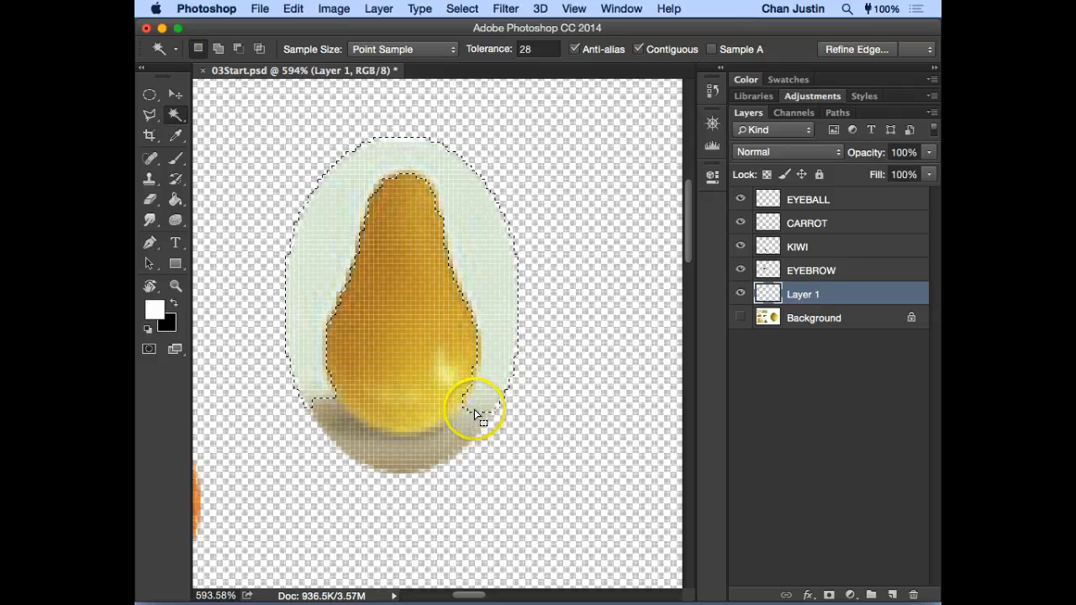
pyautogui.press('shift')
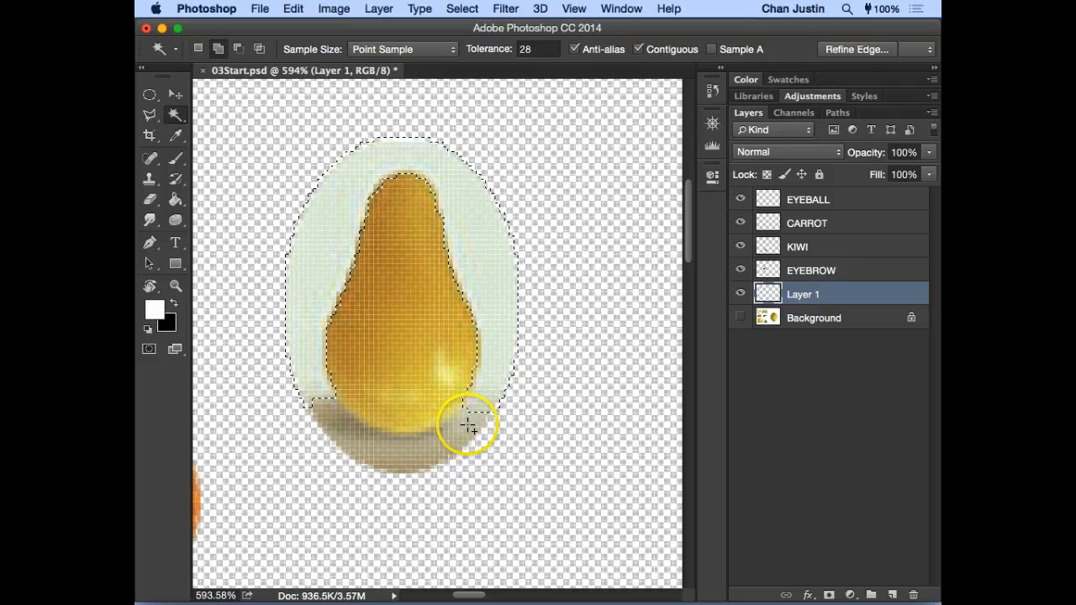
pyautogui.keyDown('shift'); pyautogui.click(413, 451); pyautogui.keyUp('shift')
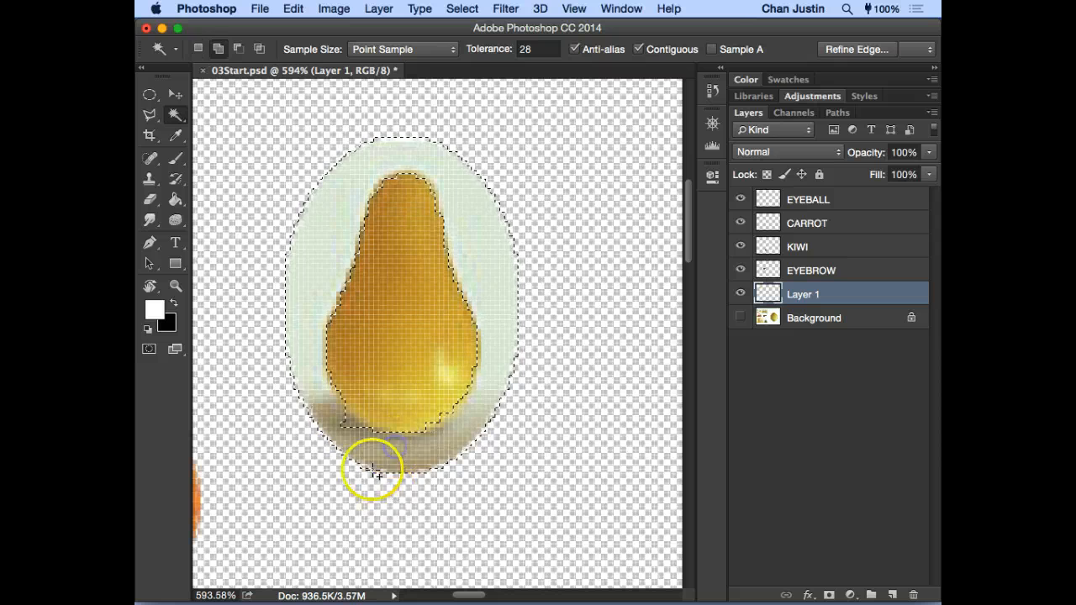
pyautogui.keyDown('shift'); pyautogui.click(328, 413); pyautogui.keyUp('shift')
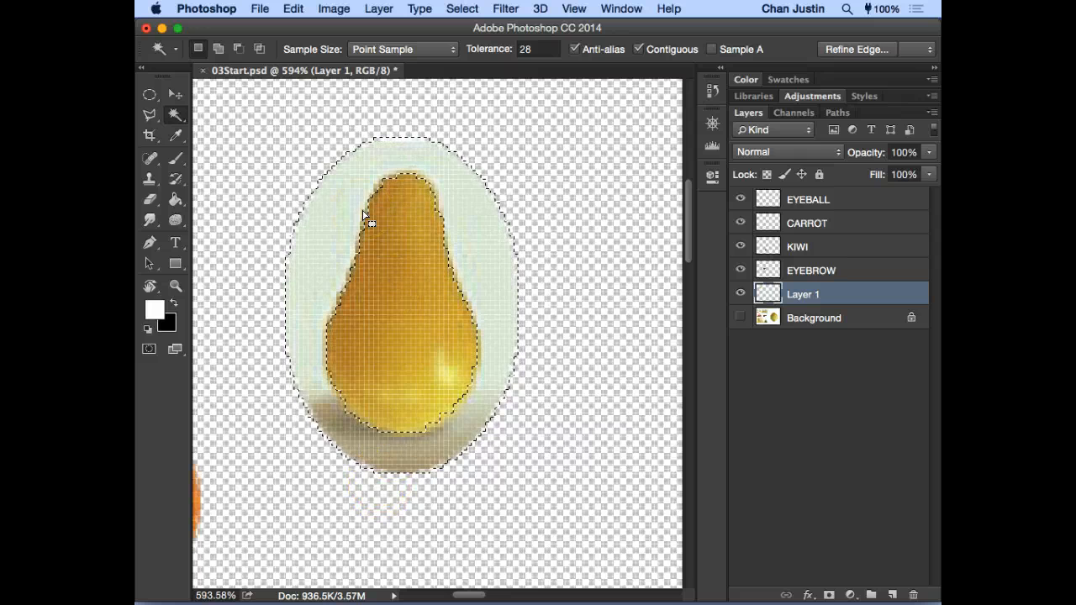
pyautogui.press('Delete')
pyautogui.hotkey('ctrl', 'd')
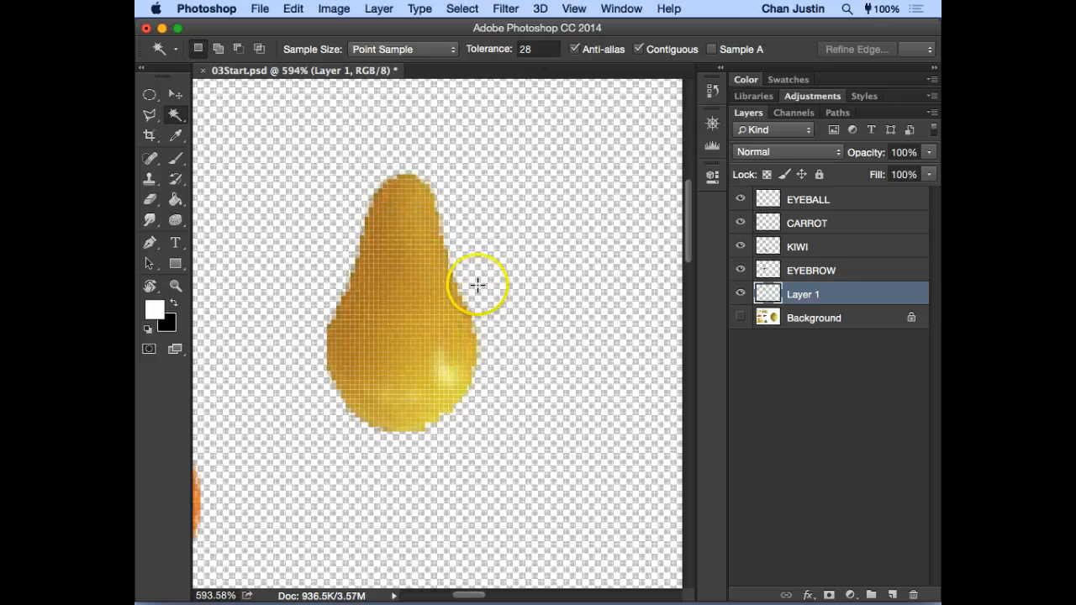
# - Undo the pear cutout back to before its layer copy and clear the elliptical selection
pyautogui.hotkey('ctrl', 'z')
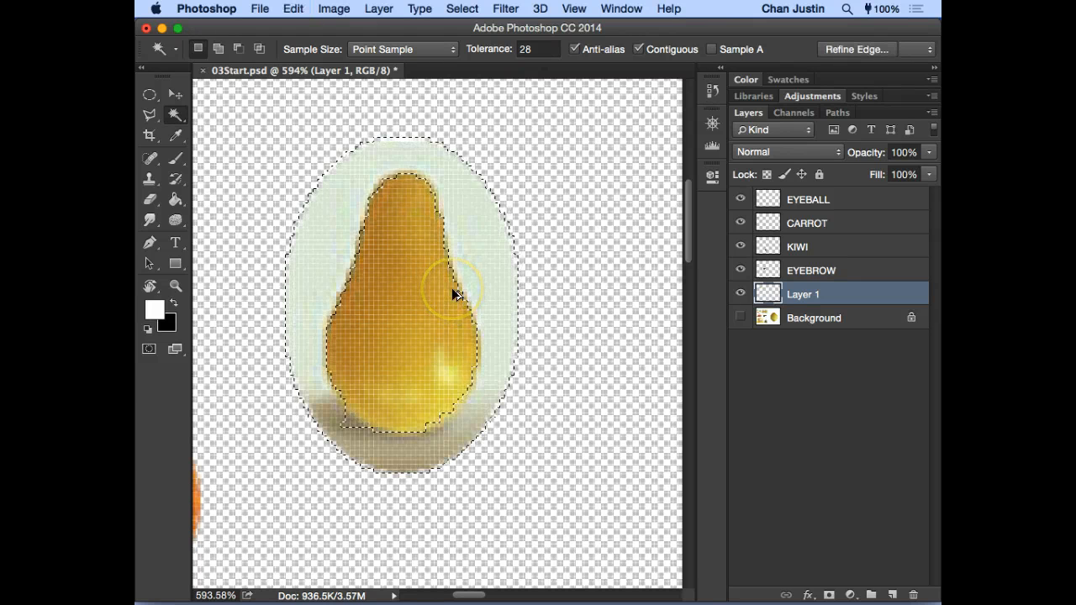
pyautogui.hotkey('ctrl', 'z')
pyautogui.hotkey('ctrl', 'z')
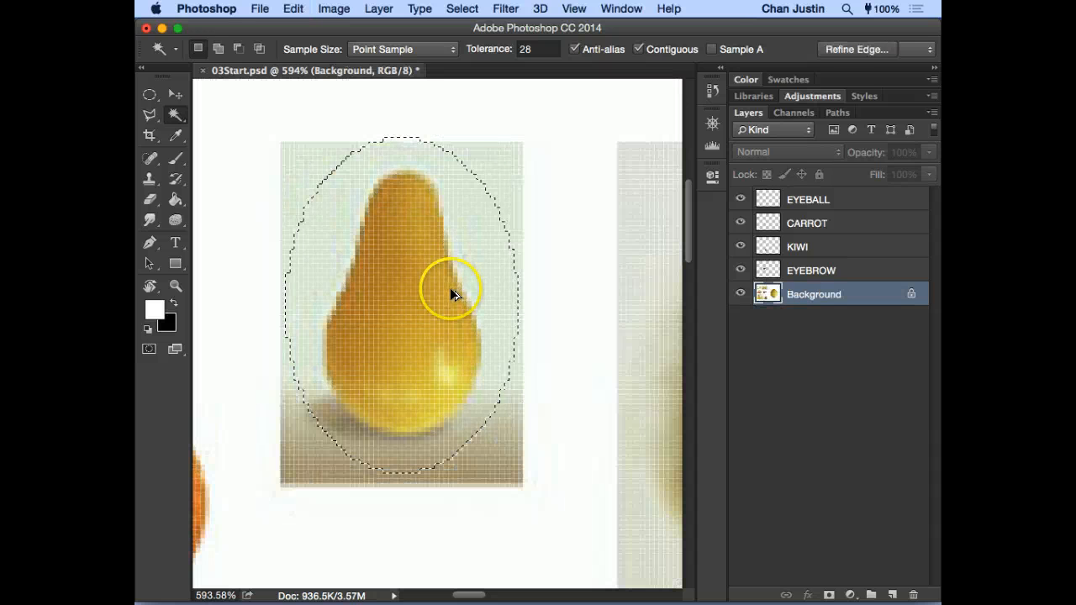
pyautogui.hotkey('ctrl', 'd')
# - Draw a new elliptical marquee selection around the whole pear on the Background layer
pyautogui.press('v')
pyautogui.moveTo(406, 246); pyautogui.dragTo(442, 244)
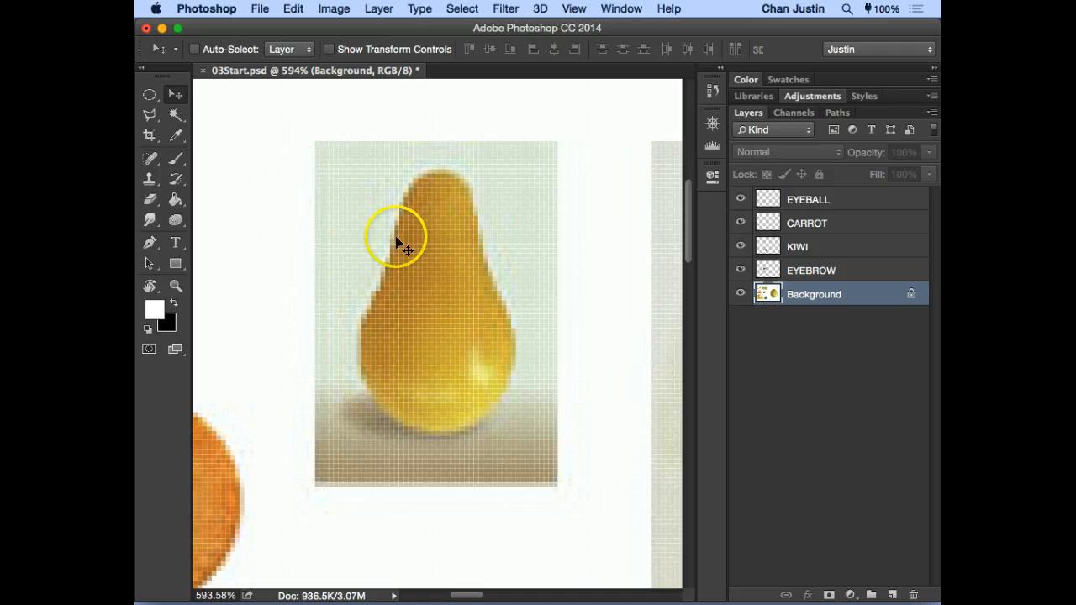
pyautogui.click(154, 97)
pyautogui.click(155, 100)
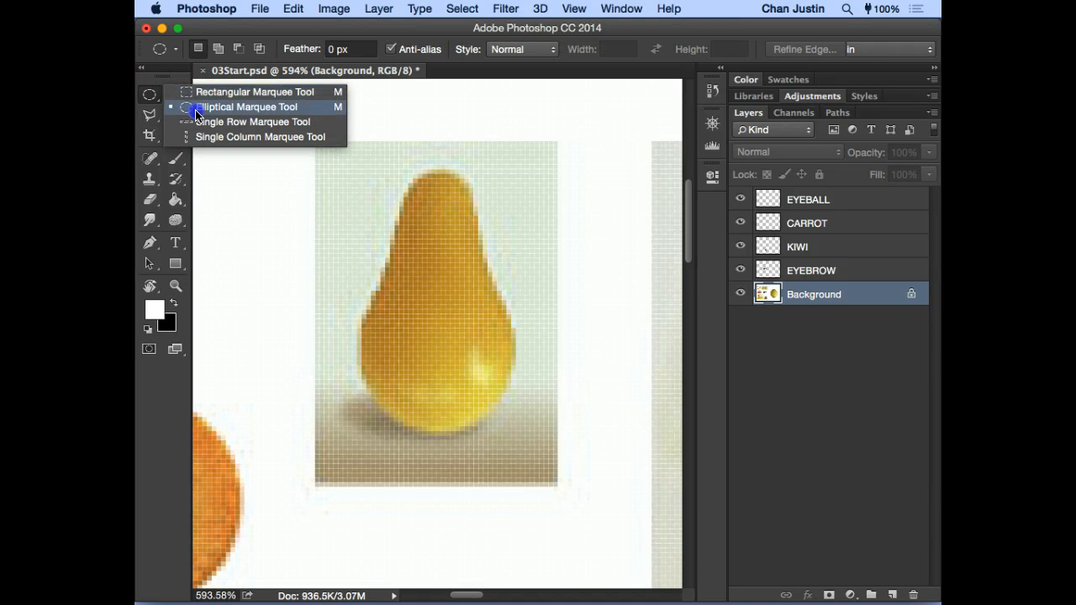
pyautogui.click(198, 108)
pyautogui.moveTo(290, 136); pyautogui.dragTo(549, 468)
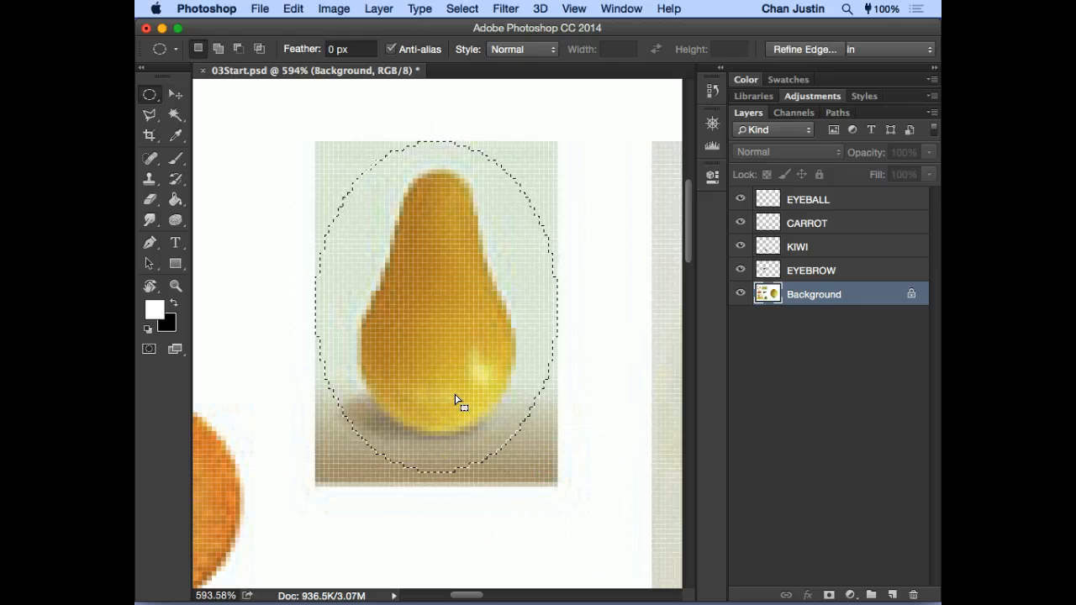
# - Copy the selected pear onto a new layer and hide the Background layer
pyautogui.press('super+j')
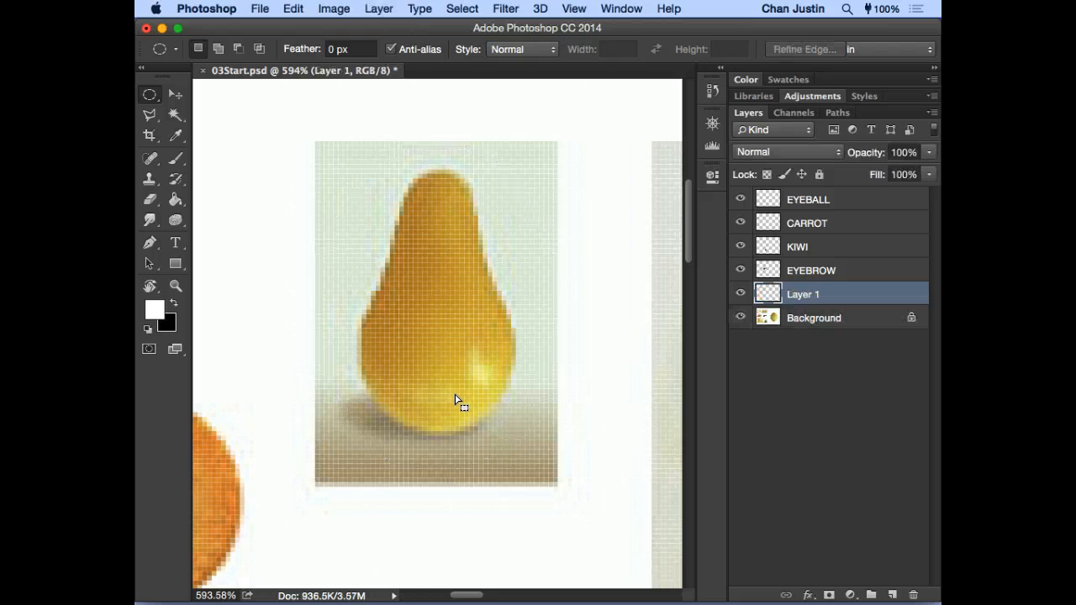
pyautogui.click(494, 232)
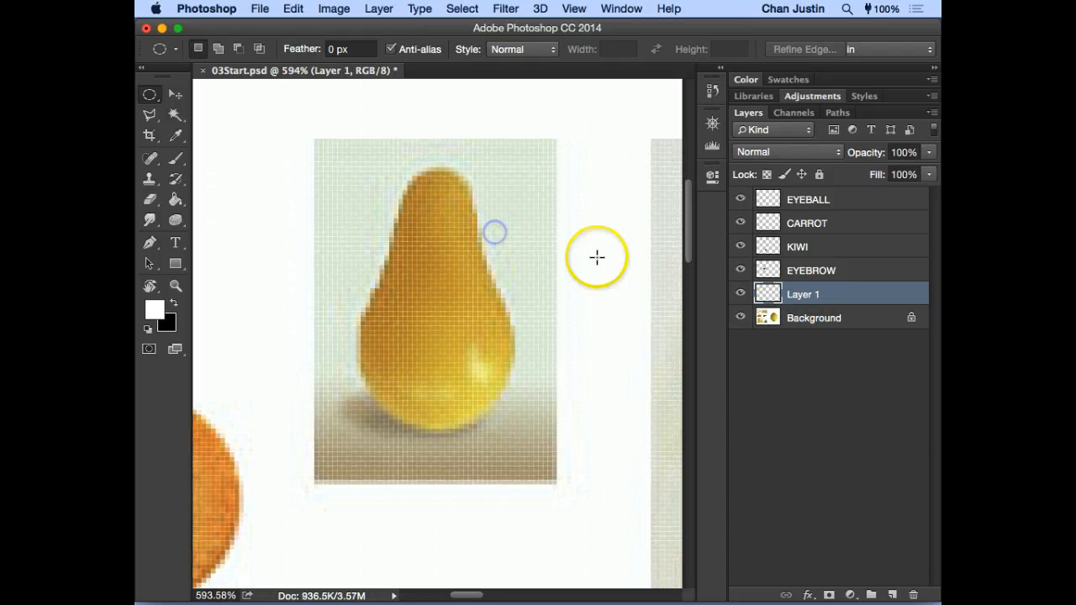
pyautogui.click(740, 319)
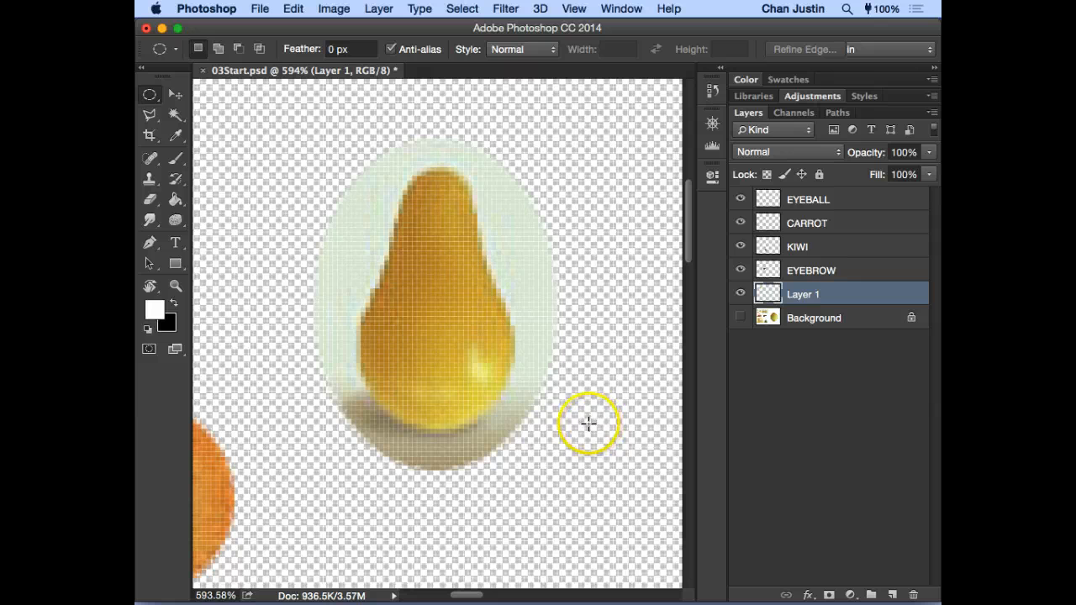
# - Select the green backdrop and shadow around the pear with the Magic Wand at tolerance 28 and delete them
pyautogui.moveTo(149, 115); pyautogui.dragTo(208, 129)
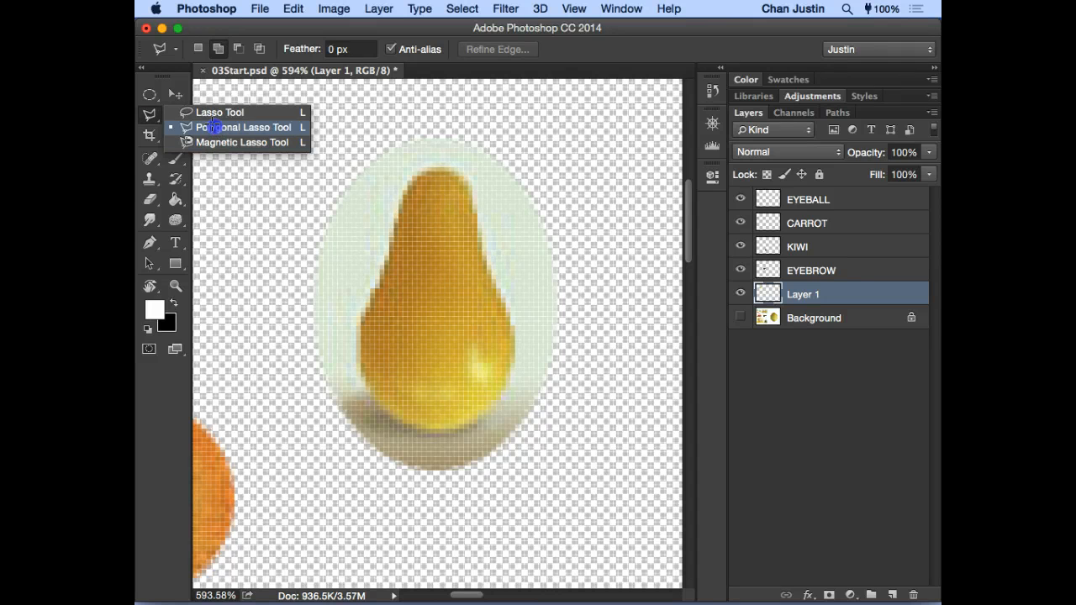
pyautogui.click(208, 127)
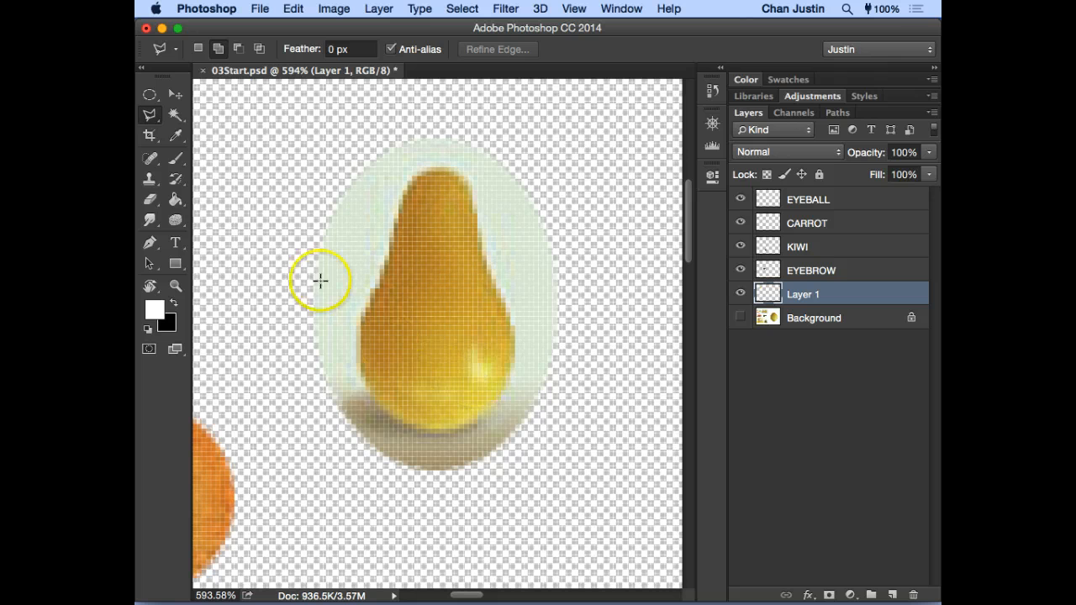
pyautogui.click(176, 114)
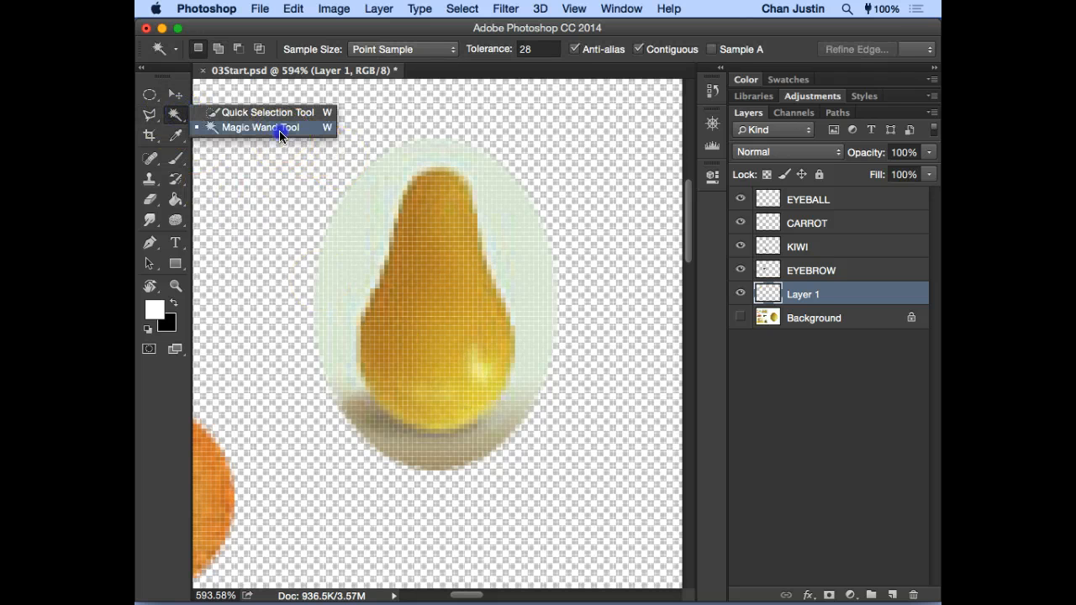
pyautogui.click(280, 129)
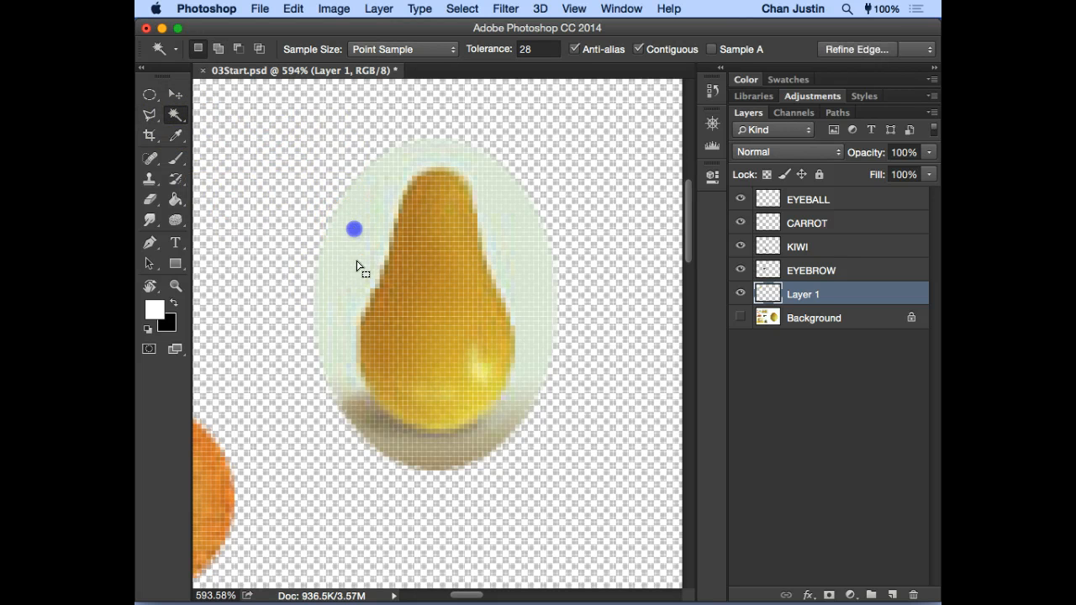
pyautogui.click(343, 264)
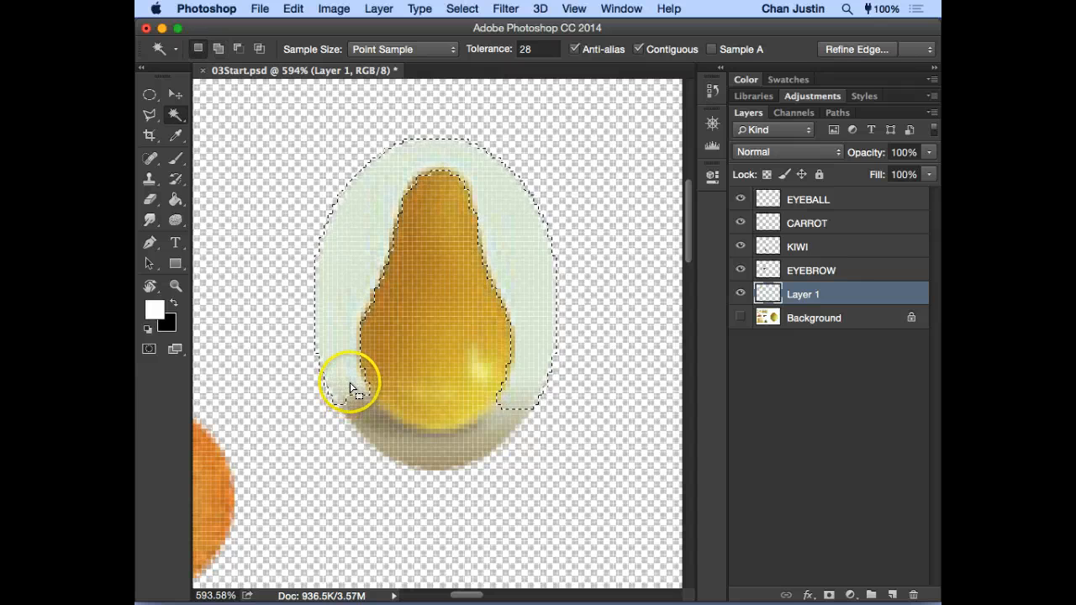
pyautogui.press('shift')
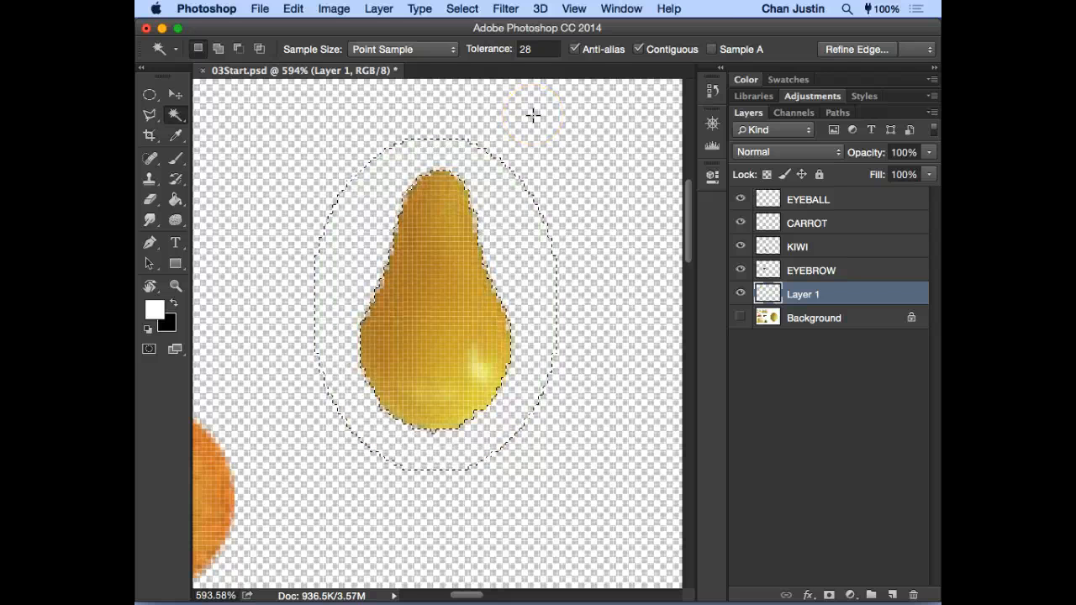
# - Deselect and rename the pear layer NOSE, with the Background layer shown again
pyautogui.press('super+d')
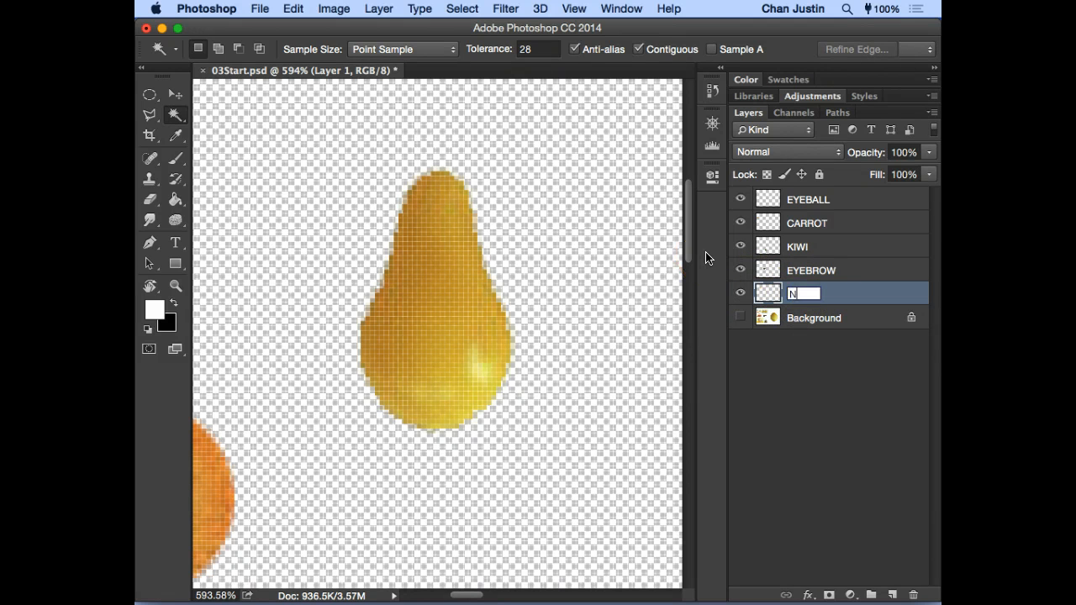
pyautogui.click(740, 318)
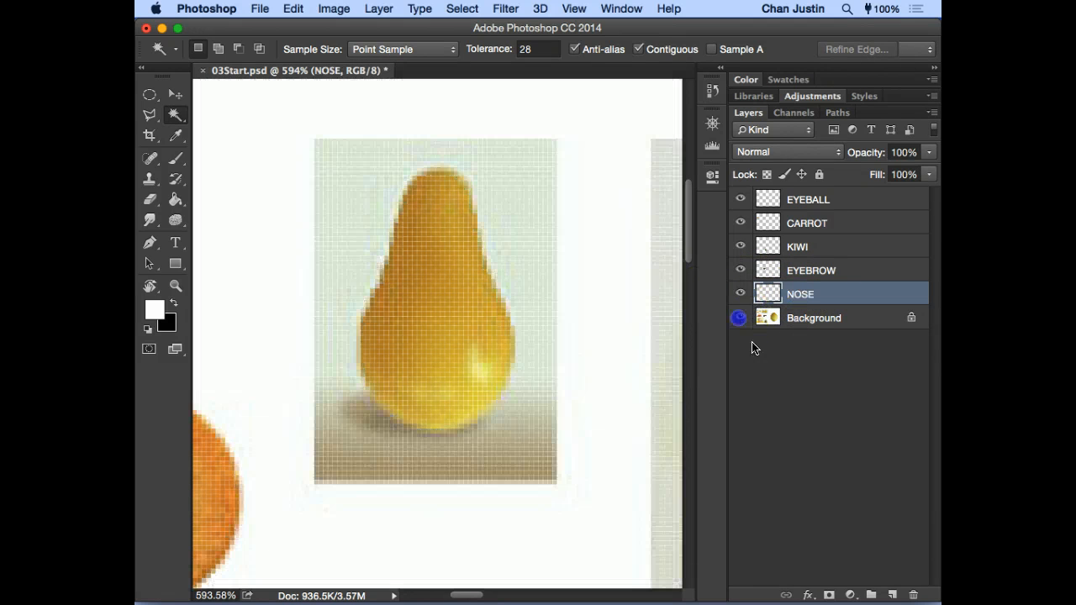
# - Examine the bow-tie pasta image and its surroundings on the canvas at 200% zoom
pyautogui.press('super+minus')
pyautogui.press('super+minus')
pyautogui.press('super+minus')
pyautogui.press('super+minus')
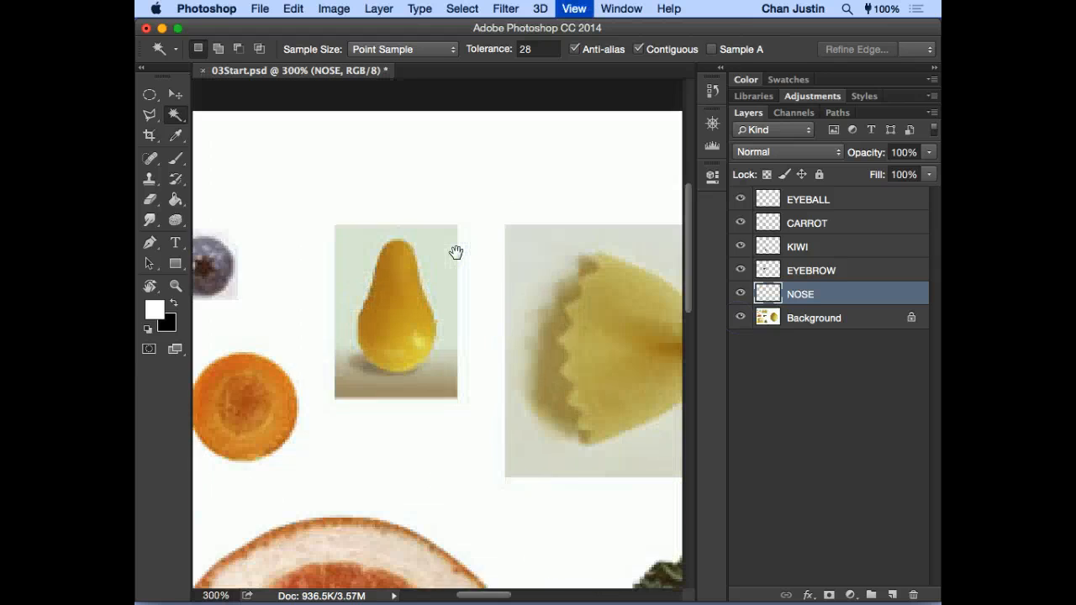
pyautogui.moveTo(547, 406); pyautogui.dragTo(492, 312)
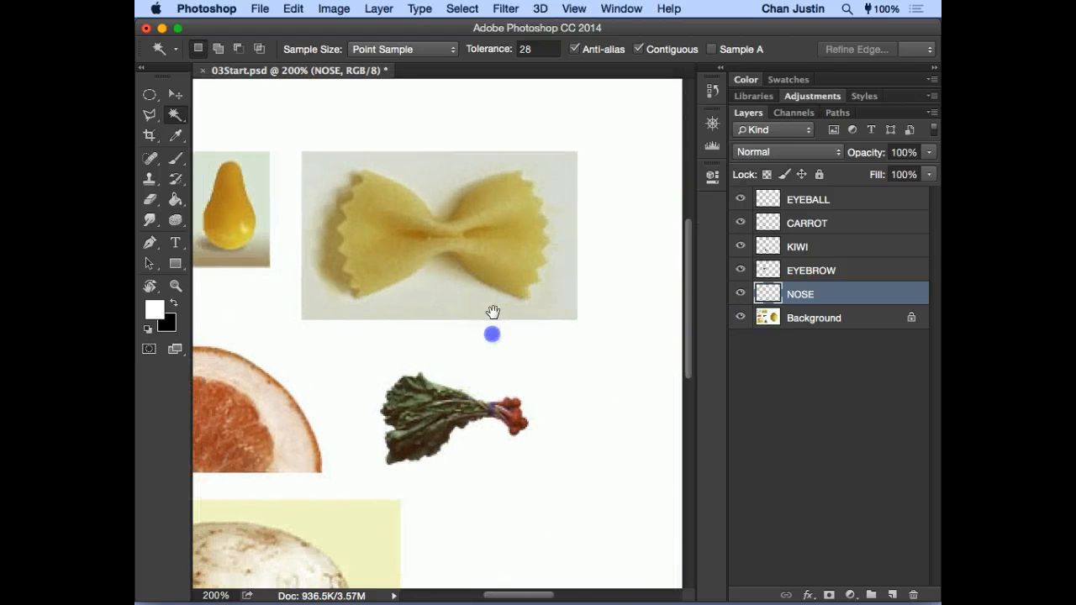
pyautogui.moveTo(454, 374); pyautogui.dragTo(458, 375)
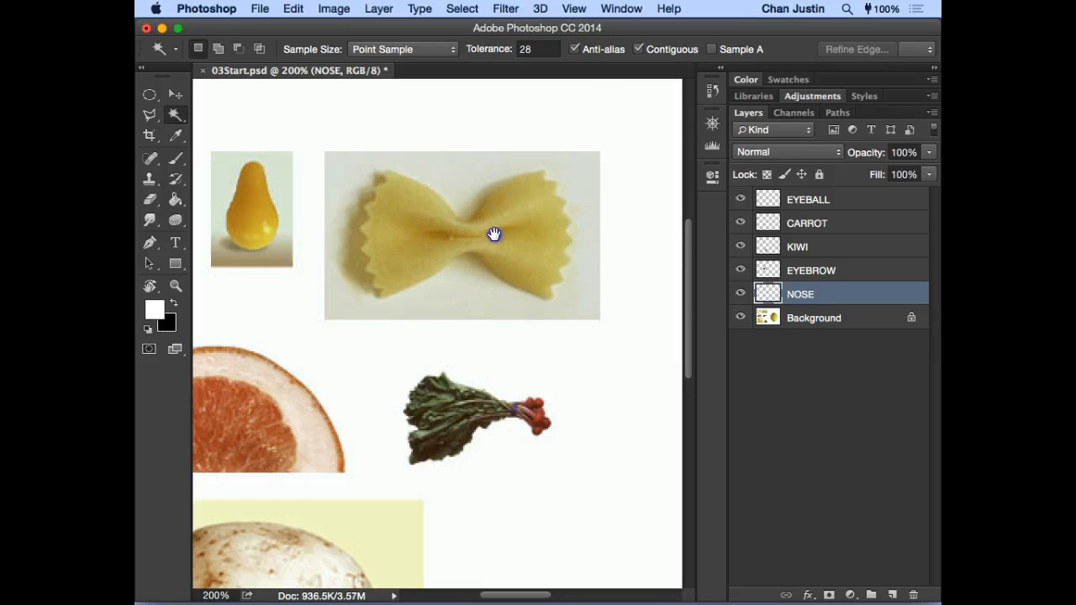
pyautogui.moveTo(492, 233); pyautogui.dragTo(483, 246)
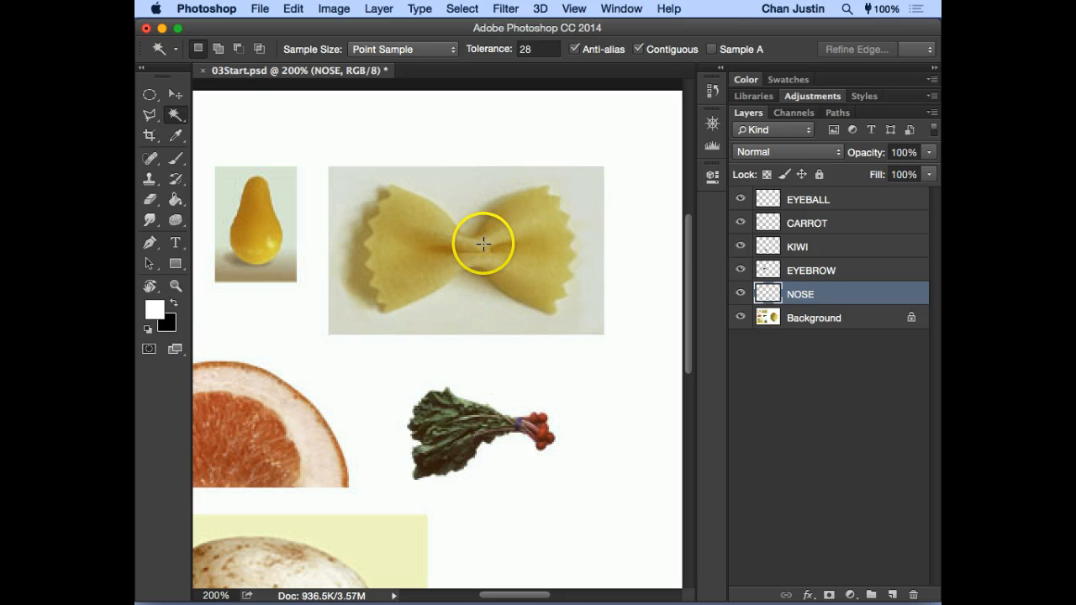
pyautogui.click(151, 122)
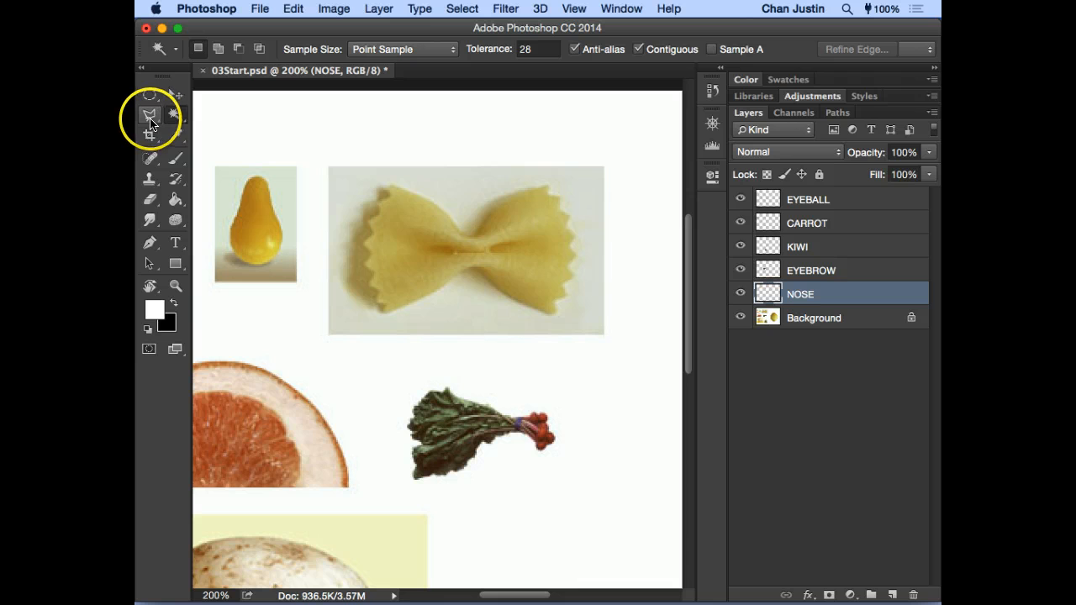
# - Copy a rectangular marquee selection around the mushroom from the Background layer onto a new layer and hide the Background layer
pyautogui.scroll(-5, 489, 321)
pyautogui.hscroll(-5, 490, 322)
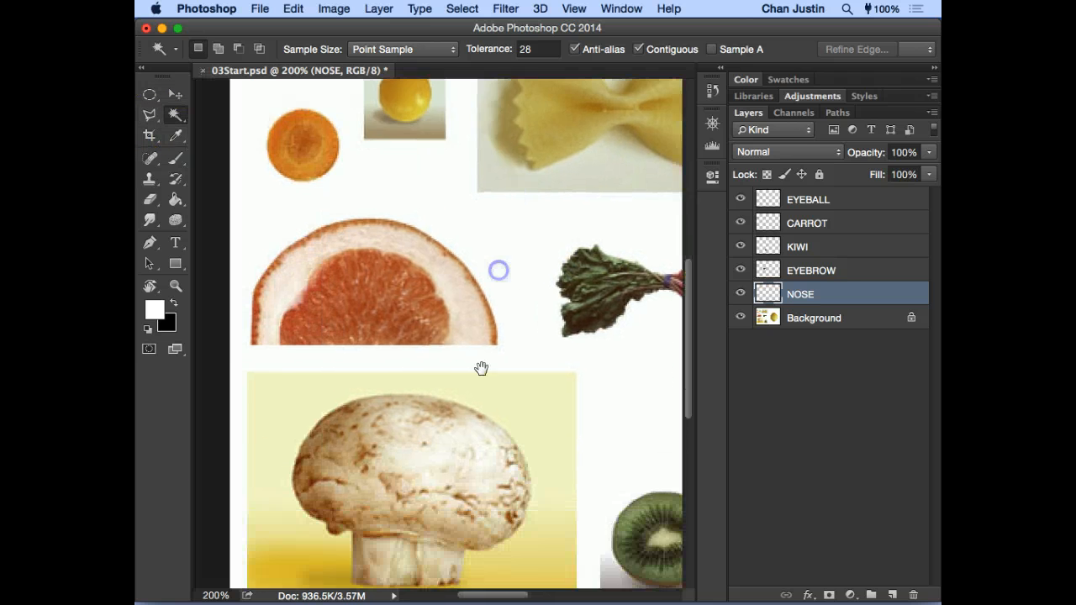
pyautogui.scroll(-4, 481, 368)
pyautogui.hscroll(-2, 454, 336)
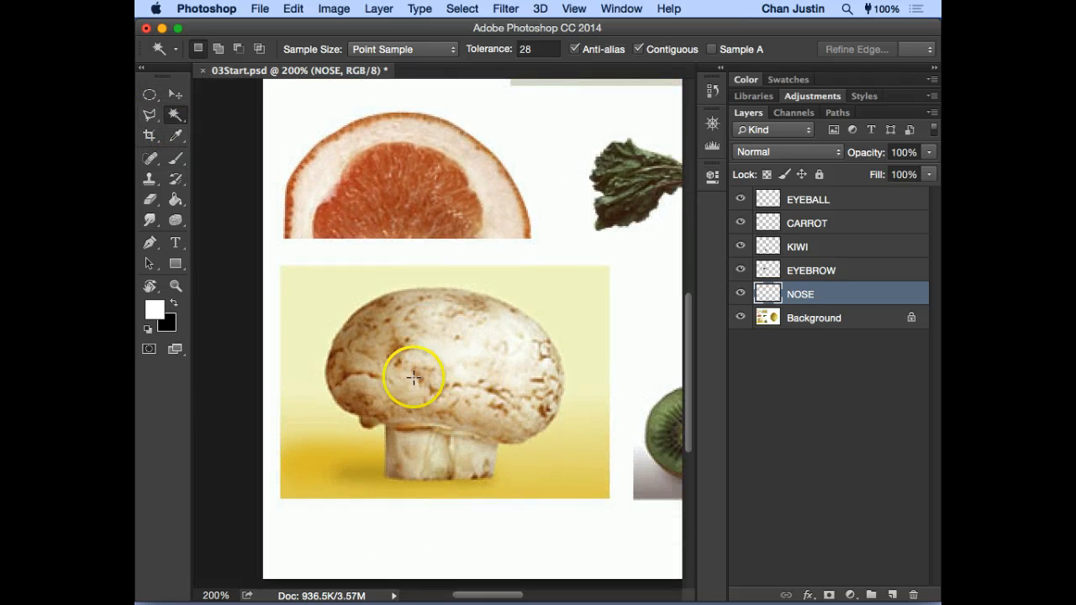
pyautogui.click(794, 321)
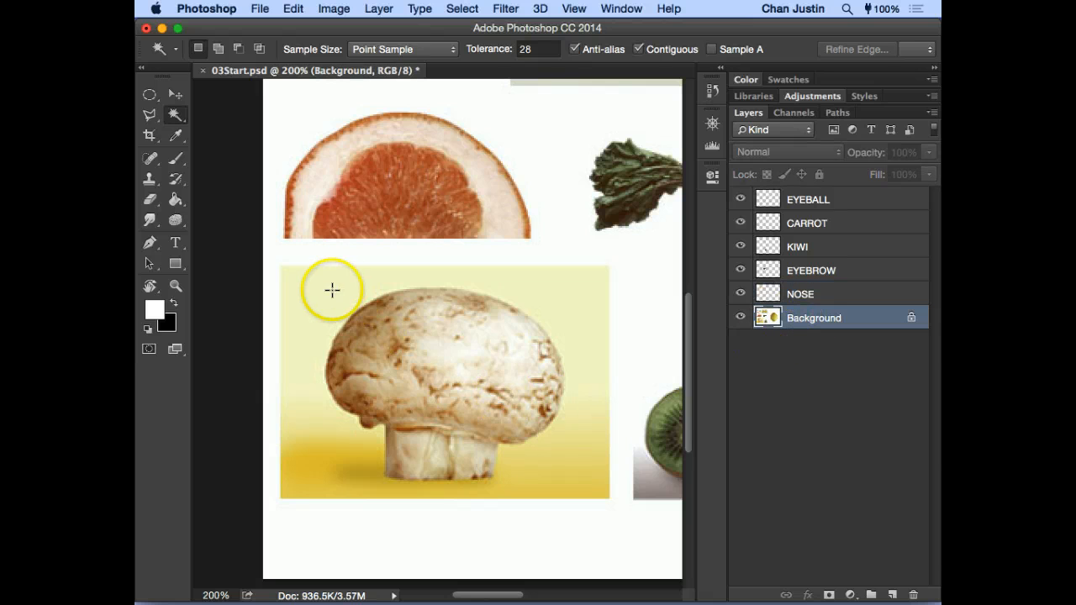
pyautogui.moveTo(149, 95); pyautogui.dragTo(195, 94)
pyautogui.moveTo(296, 274); pyautogui.dragTo(591, 481)
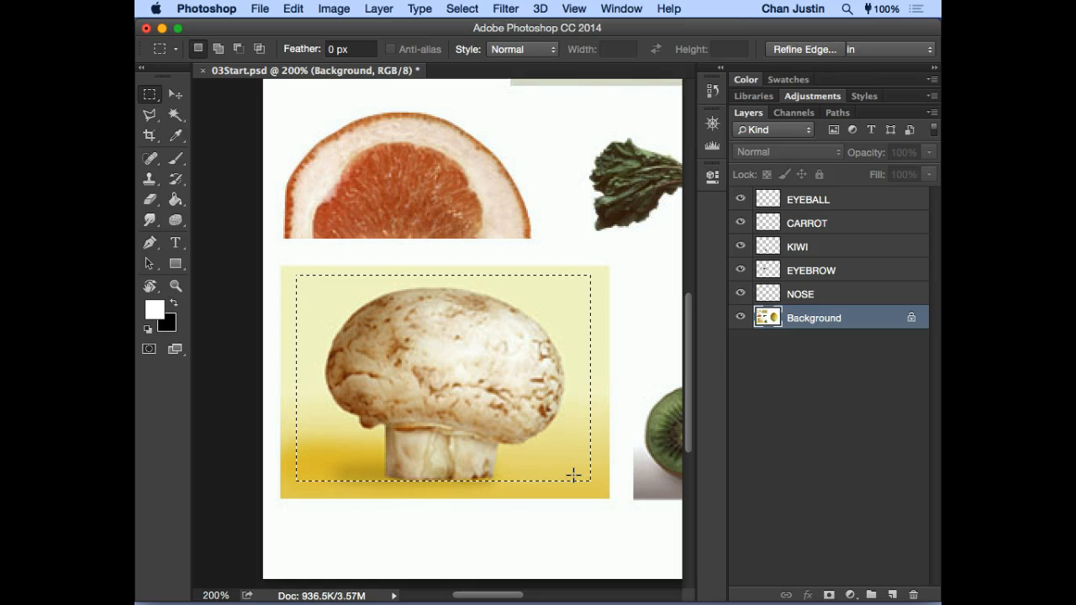
pyautogui.press('super+j')
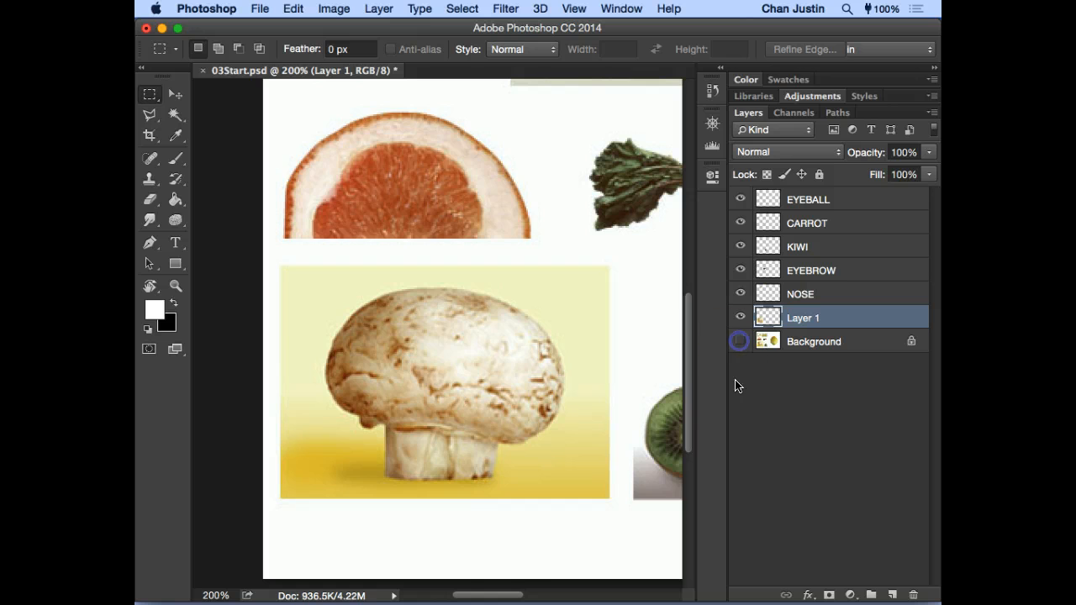
pyautogui.click(739, 342)
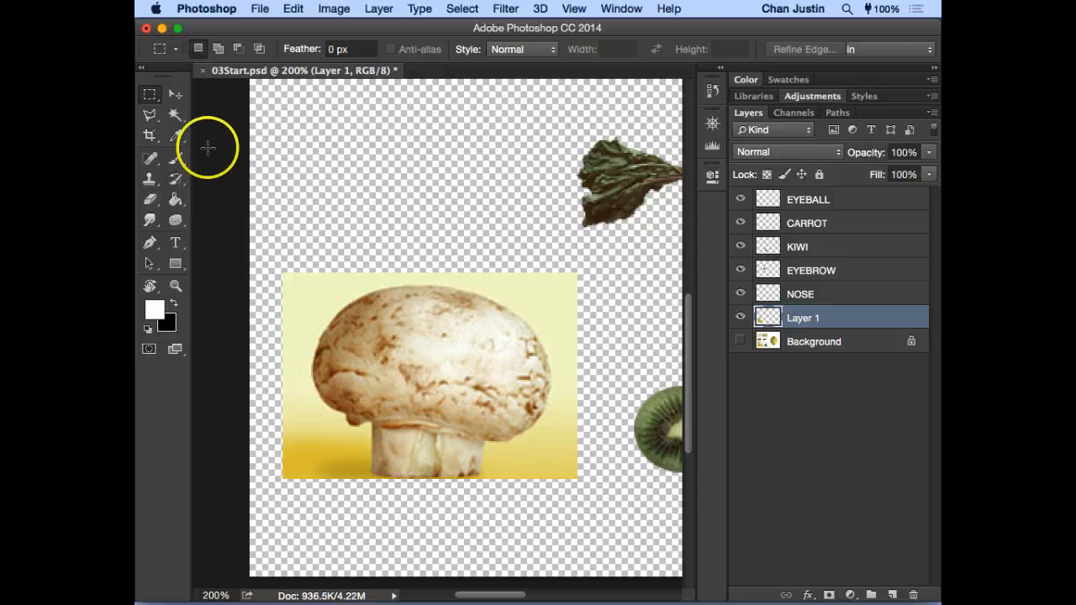
# - Try to select the whole mushroom on its new layer with the Quick Selection tool at brush size 20
pyautogui.moveTo(175, 115); pyautogui.dragTo(215, 115)
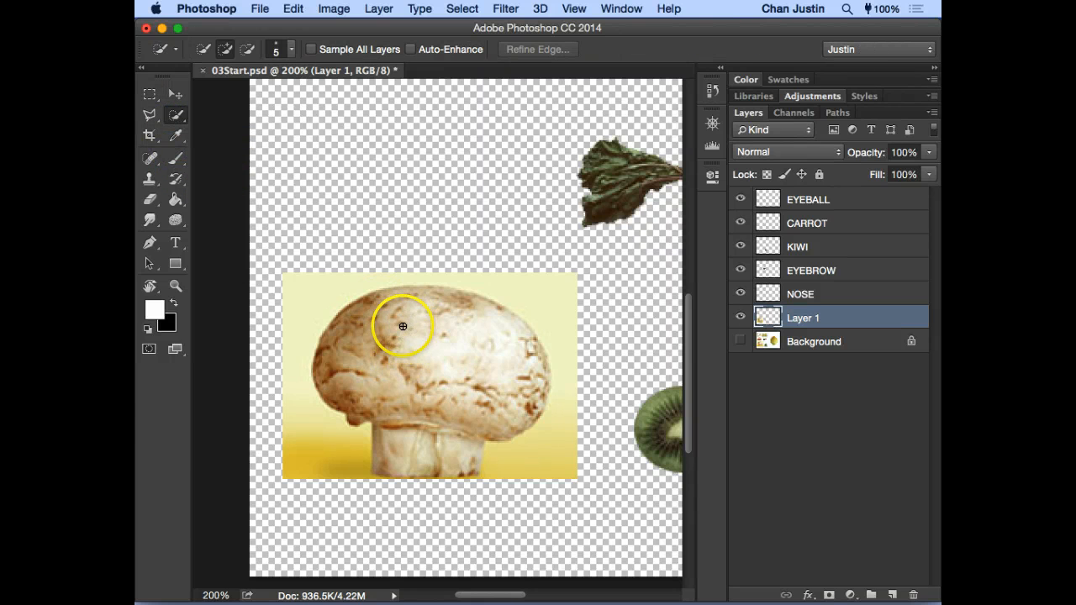
pyautogui.moveTo(396, 337)
pyautogui.mouseDown()
pyautogui.moveTo(457, 362)
pyautogui.moveTo(437, 420)
pyautogui.moveTo(416, 403)
pyautogui.mouseUp()
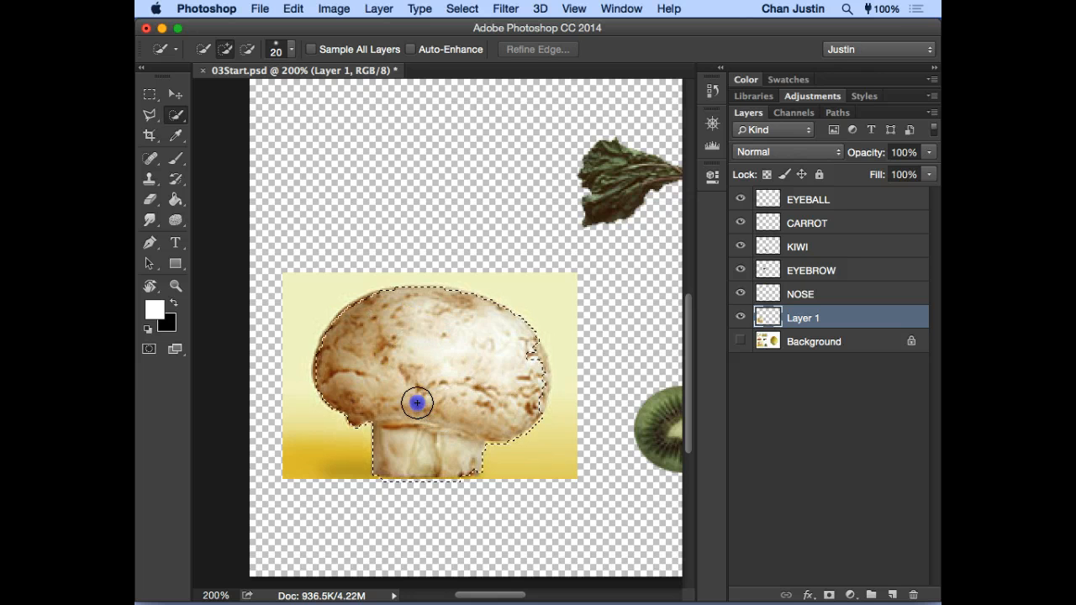
pyautogui.moveTo(390, 362); pyautogui.dragTo(475, 398)
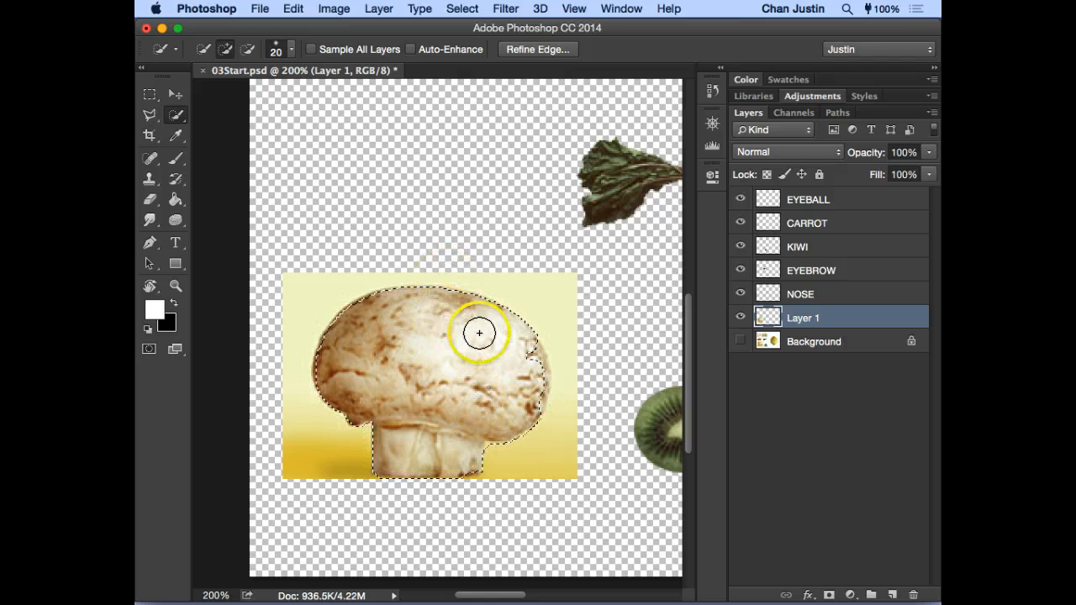
pyautogui.moveTo(478, 331)
pyautogui.mouseDown()
pyautogui.moveTo(524, 355)
pyautogui.moveTo(446, 420)
pyautogui.moveTo(432, 362)
pyautogui.moveTo(449, 363)
pyautogui.moveTo(439, 445)
pyautogui.moveTo(460, 505)
pyautogui.mouseUp()
pyautogui.click(498, 429)
pyautogui.moveTo(497, 429)
pyautogui.mouseDown()
pyautogui.moveTo(465, 439)
pyautogui.moveTo(485, 414)
pyautogui.mouseUp()
pyautogui.press('super+s')
pyautogui.click(685, 224)
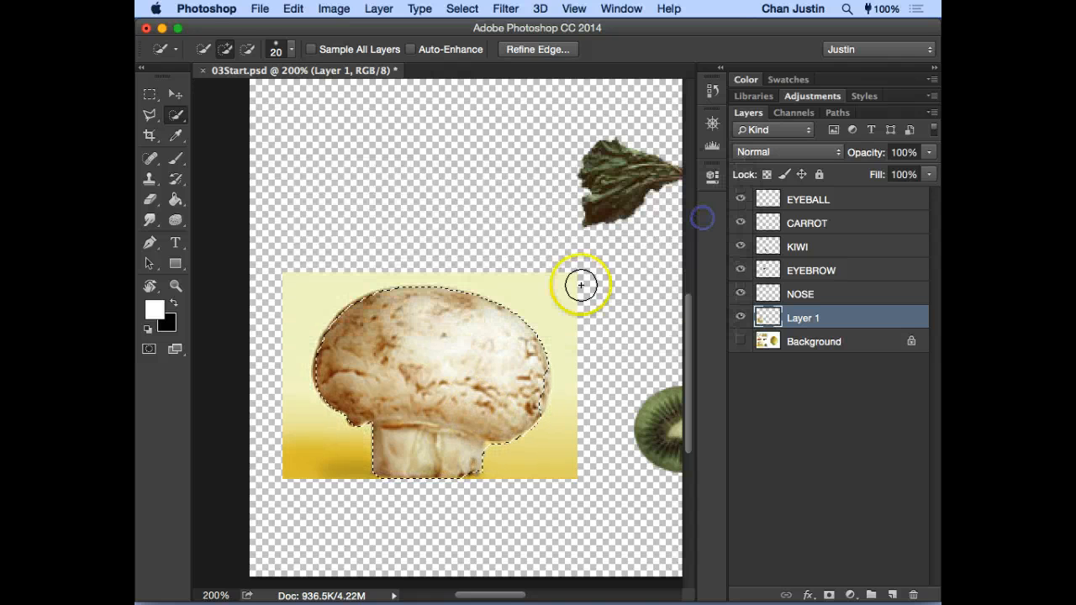
pyautogui.press('super+d')
# - Select all the yellow backdrop and shadow areas around the mushroom with the Magic Wand at tolerance 28
pyautogui.moveTo(176, 121); pyautogui.dragTo(226, 126)
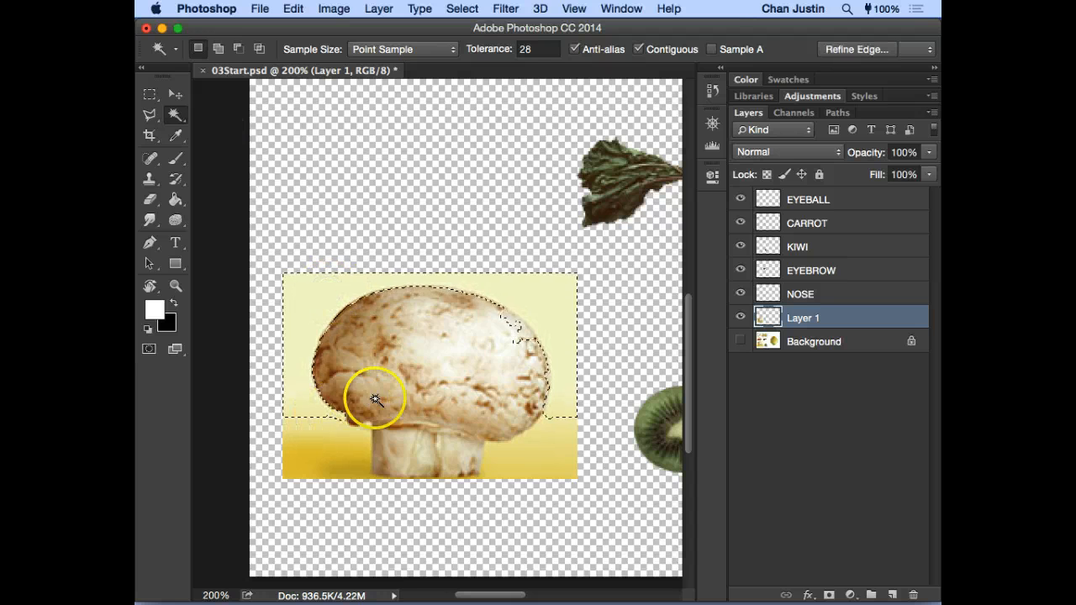
pyautogui.press('shift')
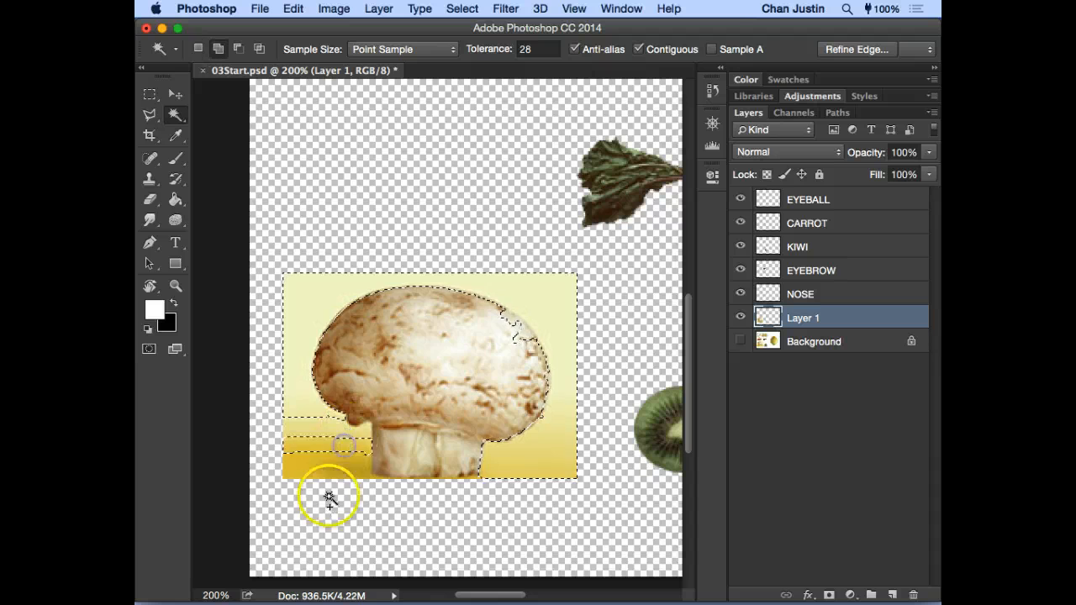
pyautogui.keyDown('shift'); pyautogui.click(333, 426); pyautogui.keyUp('shift')
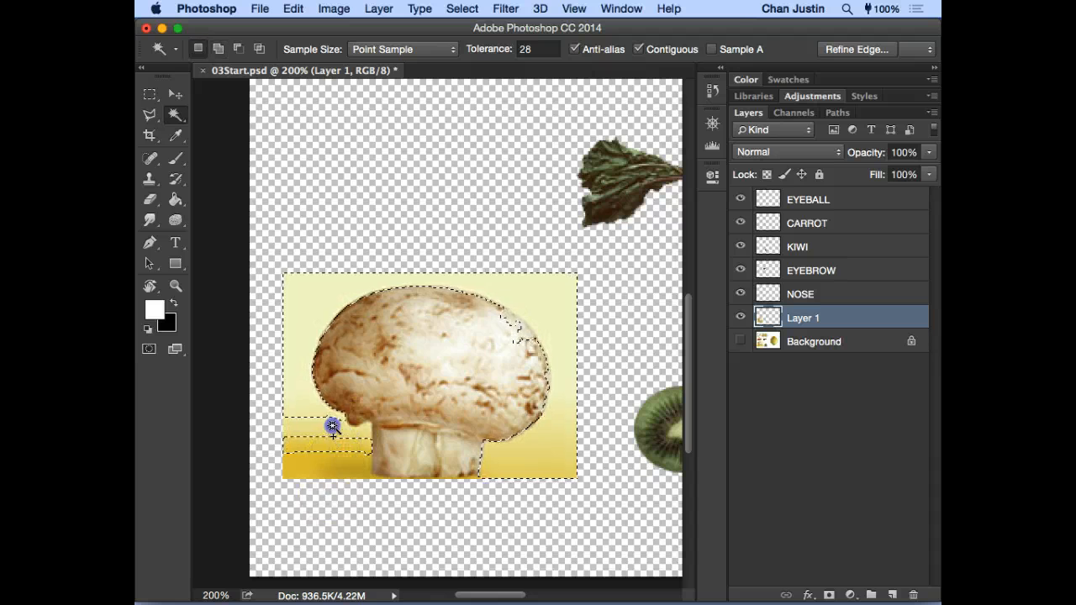
pyautogui.keyDown('shift'); pyautogui.click(343, 477); pyautogui.keyUp('shift')
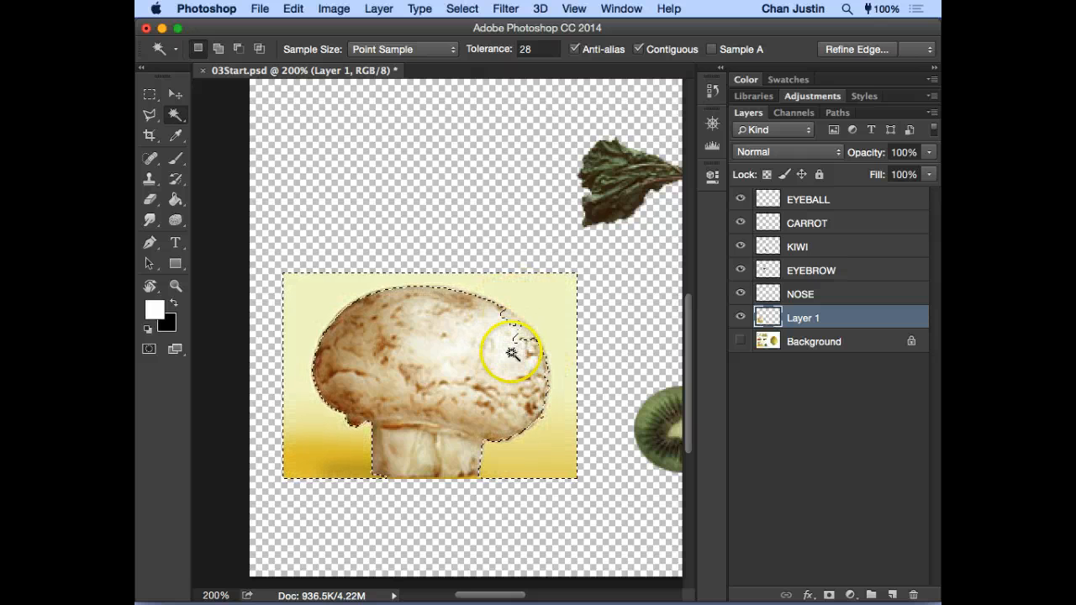
# - Subtract the wrongly selected patch on the mushroom cap's upper-right edge from the selection with the Polygonal Lasso
pyautogui.press('z')
pyautogui.moveTo(474, 282); pyautogui.dragTo(600, 396)
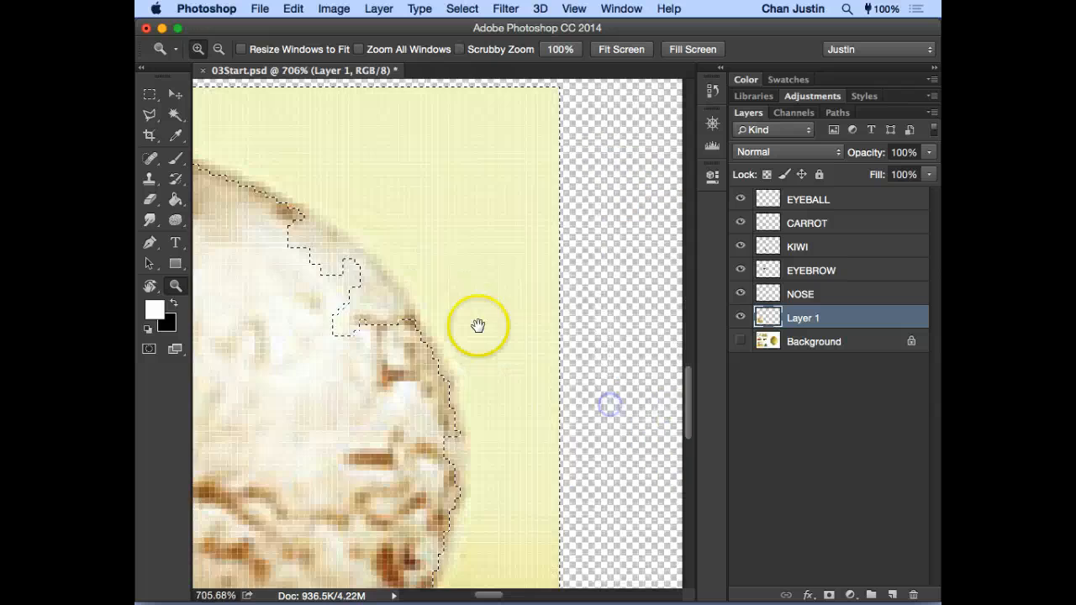
pyautogui.moveTo(478, 325); pyautogui.dragTo(516, 338)
pyautogui.moveTo(149, 115); pyautogui.dragTo(215, 130)
pyautogui.press('alt')
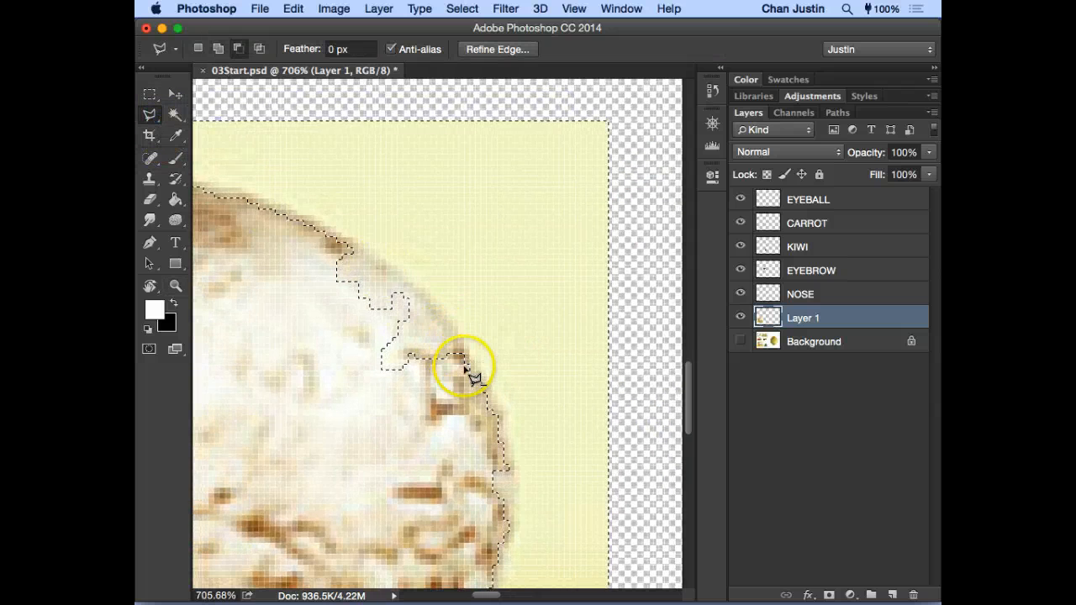
pyautogui.click(438, 401)
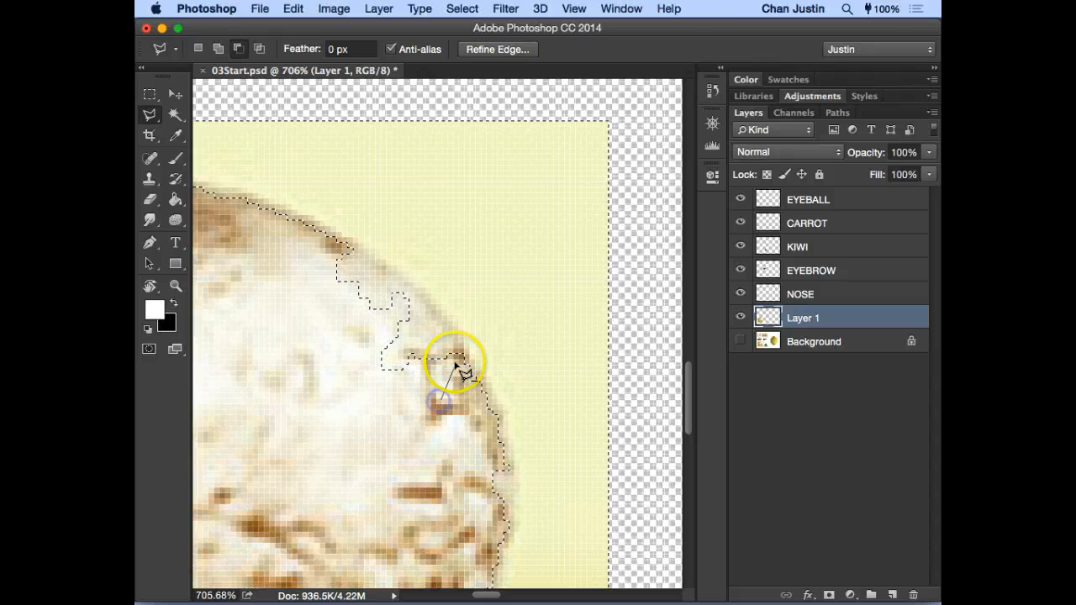
pyautogui.click(336, 233)
pyautogui.click(286, 377)
pyautogui.doubleClick(367, 403)
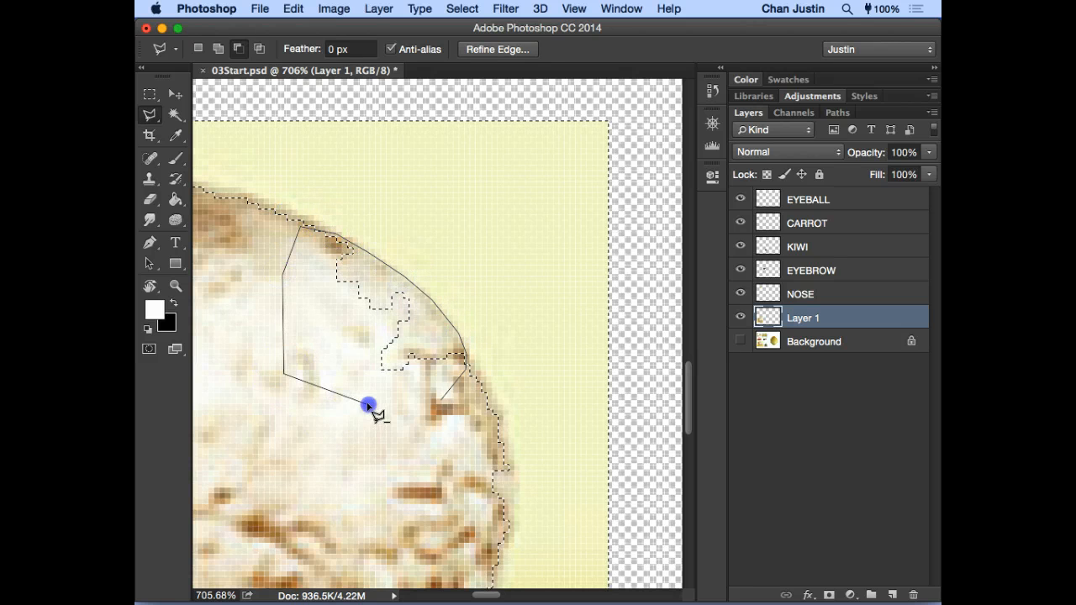
pyautogui.click(355, 492)
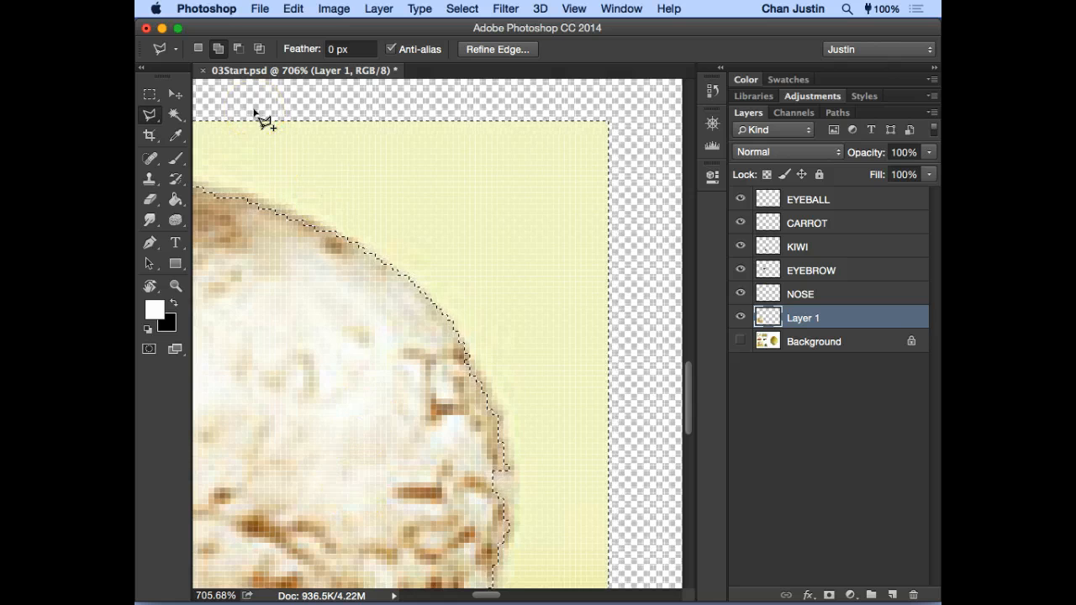
# - Delete the selected yellow backdrop around the mushroom and deselect
pyautogui.press('super+minus')
pyautogui.press('super+minus')
pyautogui.press('super+minus')
pyautogui.press('super+minus')
pyautogui.press('super+minus')
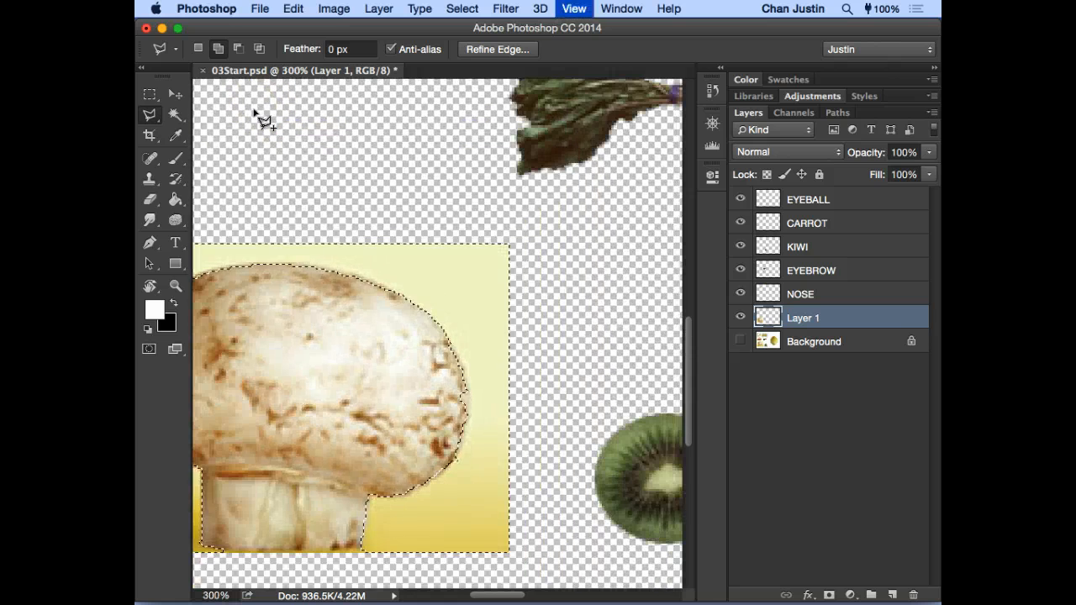
pyautogui.press('super+minus')
pyautogui.moveTo(439, 307); pyautogui.dragTo(492, 339)
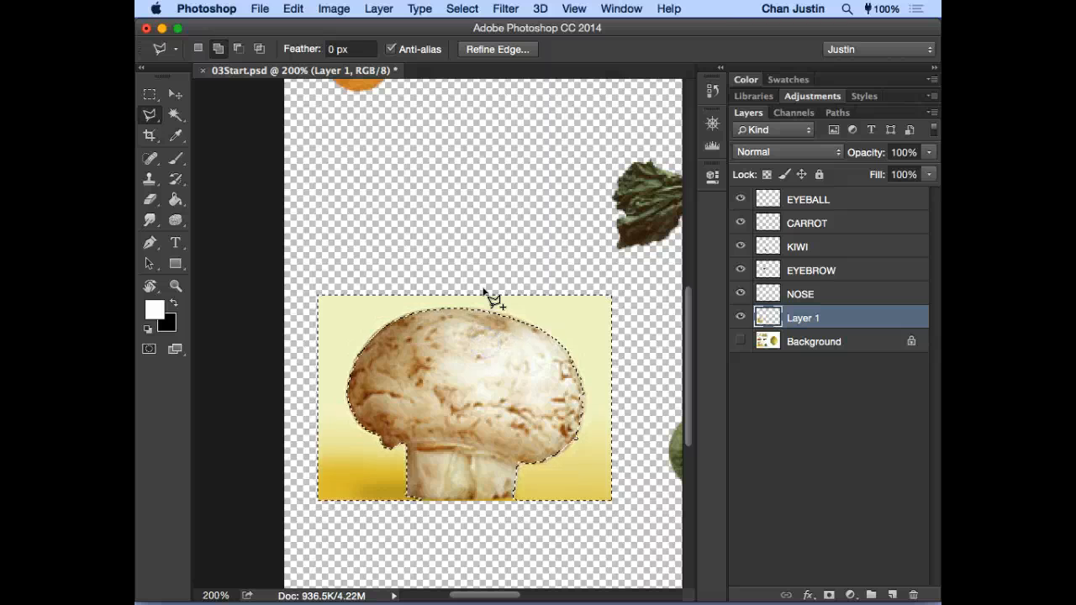
pyautogui.press('Delete')
pyautogui.press('super+d')
pyautogui.press('v')
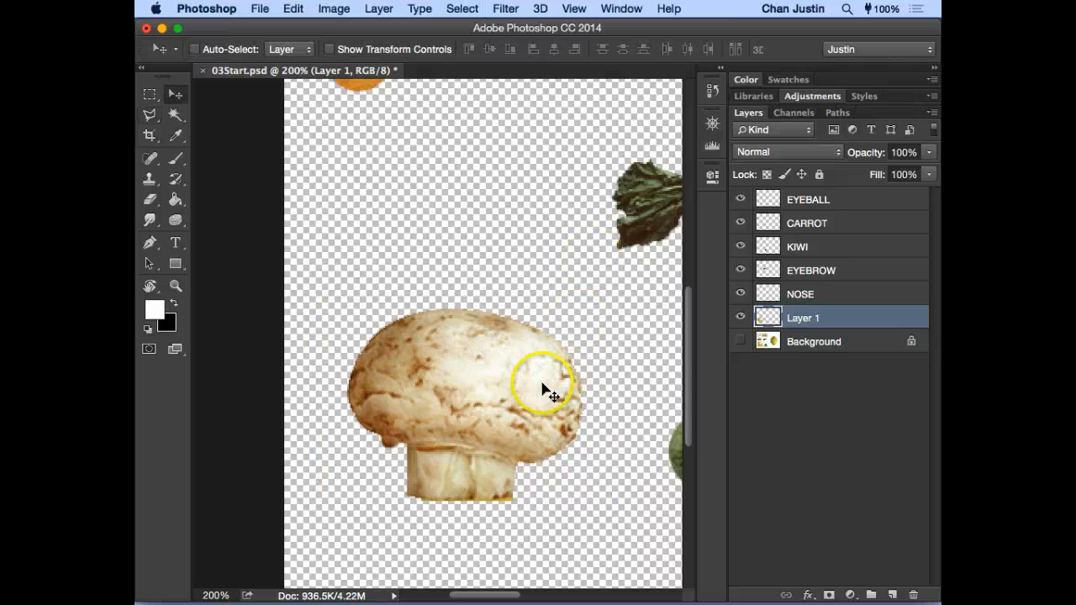
# - Rename the mushroom layer HAT, and show the Background layer and make it the active layer
pyautogui.press('z')
pyautogui.press('alt')
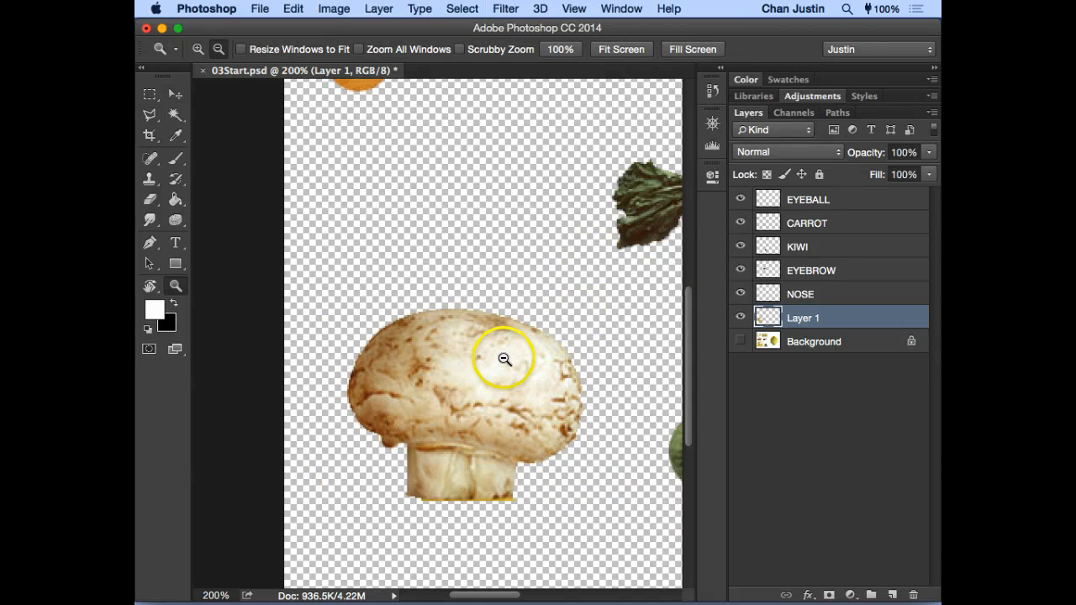
pyautogui.moveTo(533, 336); pyautogui.dragTo(430, 312)
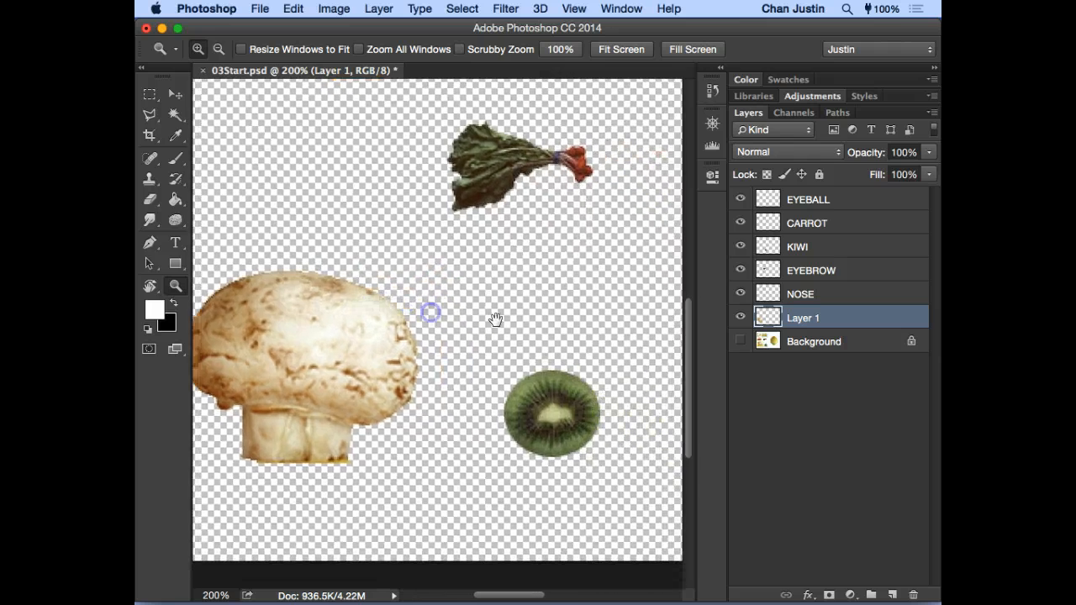
pyautogui.moveTo(496, 319); pyautogui.dragTo(534, 245)
pyautogui.doubleClick(802, 318)
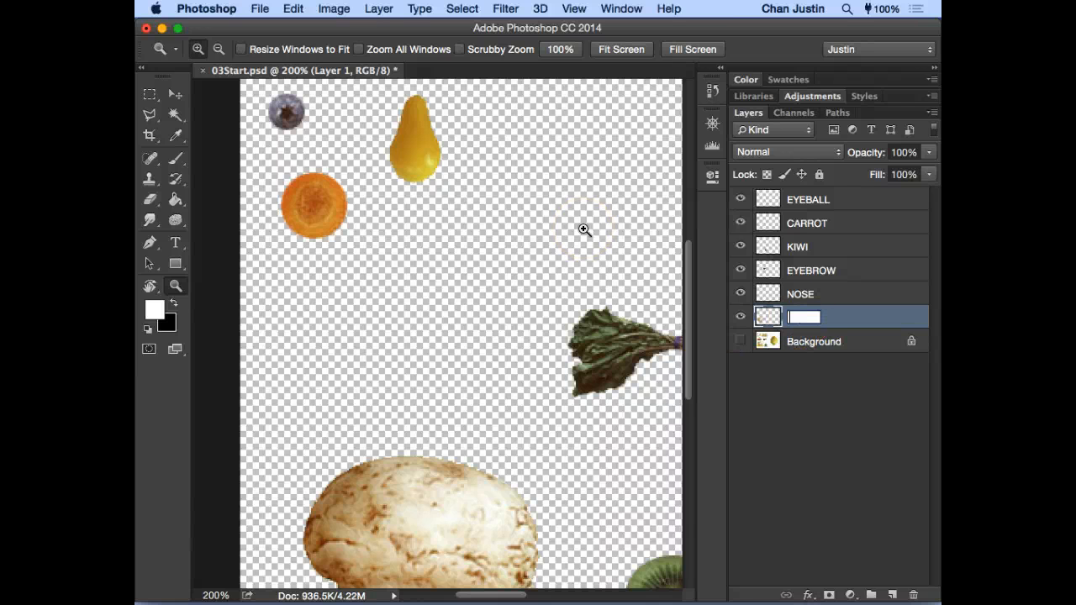
pyautogui.click(739, 340)
pyautogui.click(794, 341)
# - Copy a rectangular area around the grapefruit half from the Background layer to a new layer with the Rectangular Marquee
pyautogui.moveTo(504, 361); pyautogui.dragTo(376, 284)
pyautogui.keyDown('alt'); pyautogui.click(499, 347); pyautogui.keyUp('alt')
pyautogui.keyDown('alt'); pyautogui.click(505, 350); pyautogui.keyUp('alt')
pyautogui.press('v')
pyautogui.press('z')
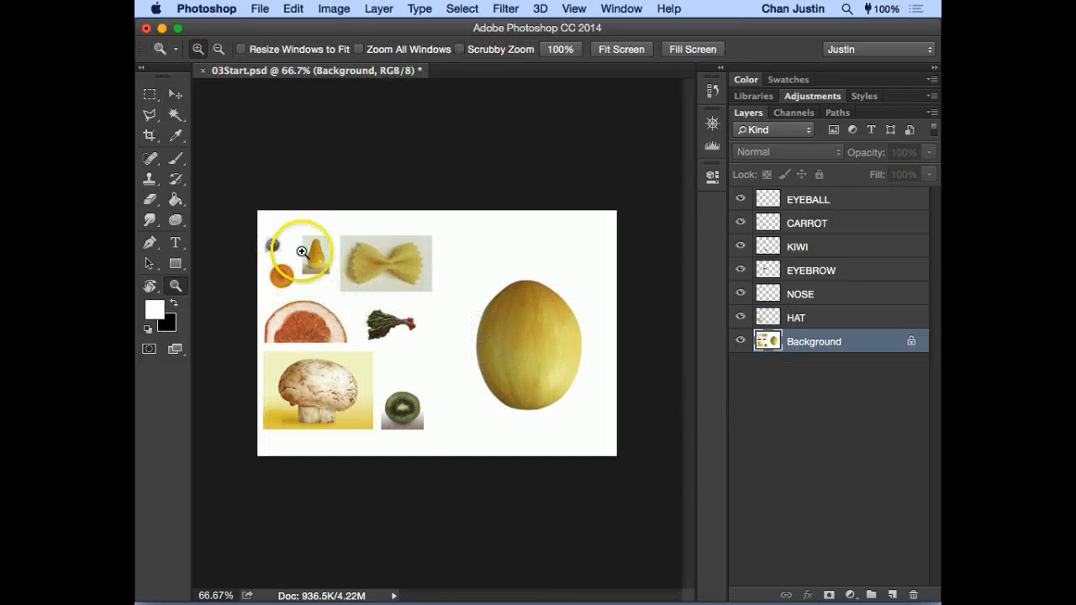
pyautogui.moveTo(466, 387); pyautogui.dragTo(467, 388)
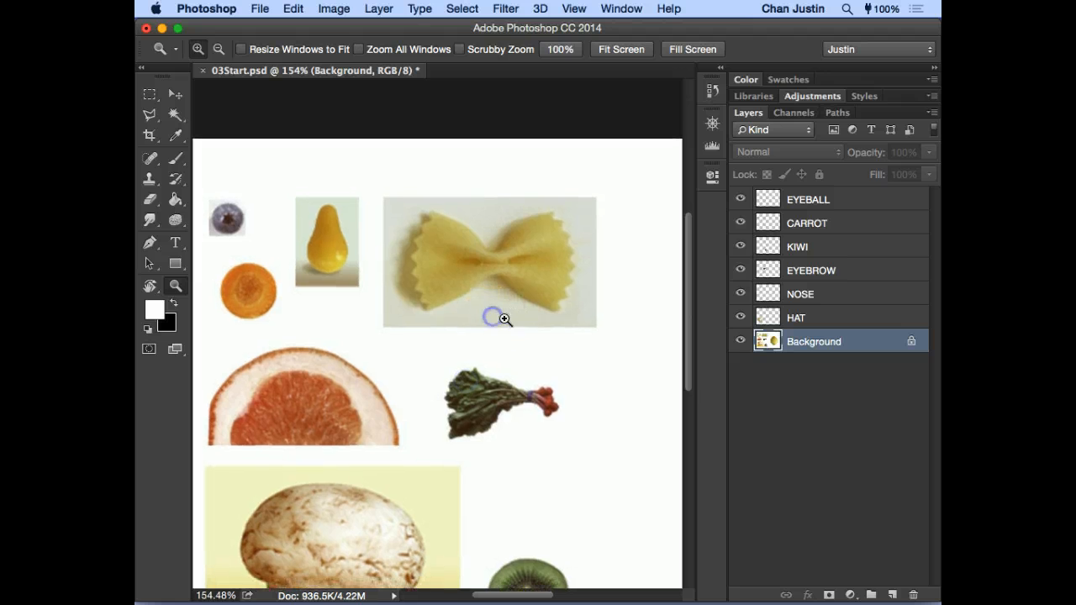
pyautogui.press('v')
pyautogui.moveTo(353, 395); pyautogui.dragTo(439, 344)
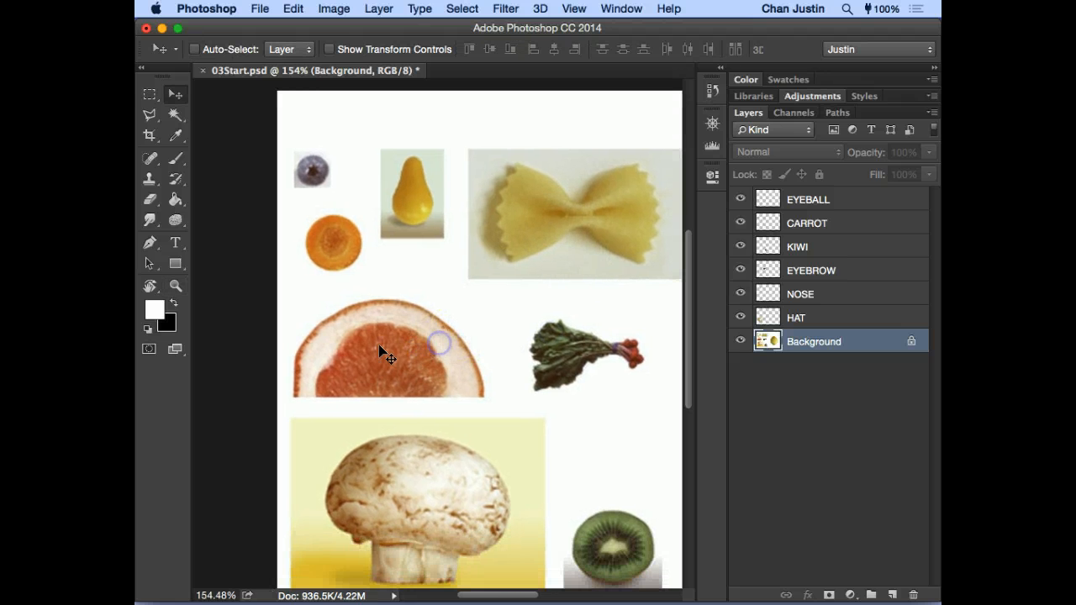
pyautogui.click(150, 94)
pyautogui.click(336, 317)
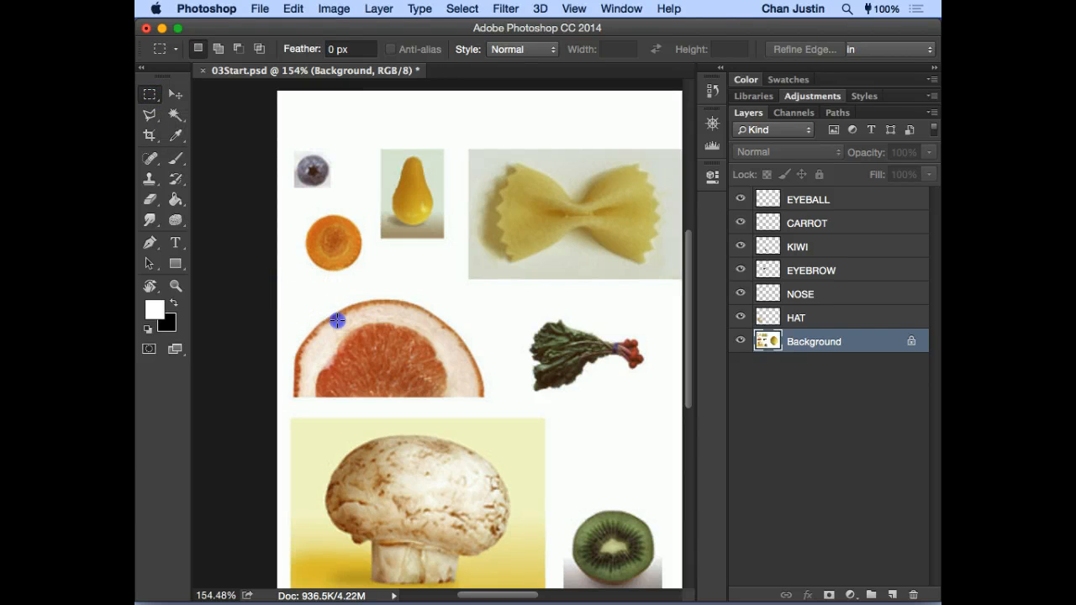
pyautogui.moveTo(296, 291); pyautogui.dragTo(499, 404)
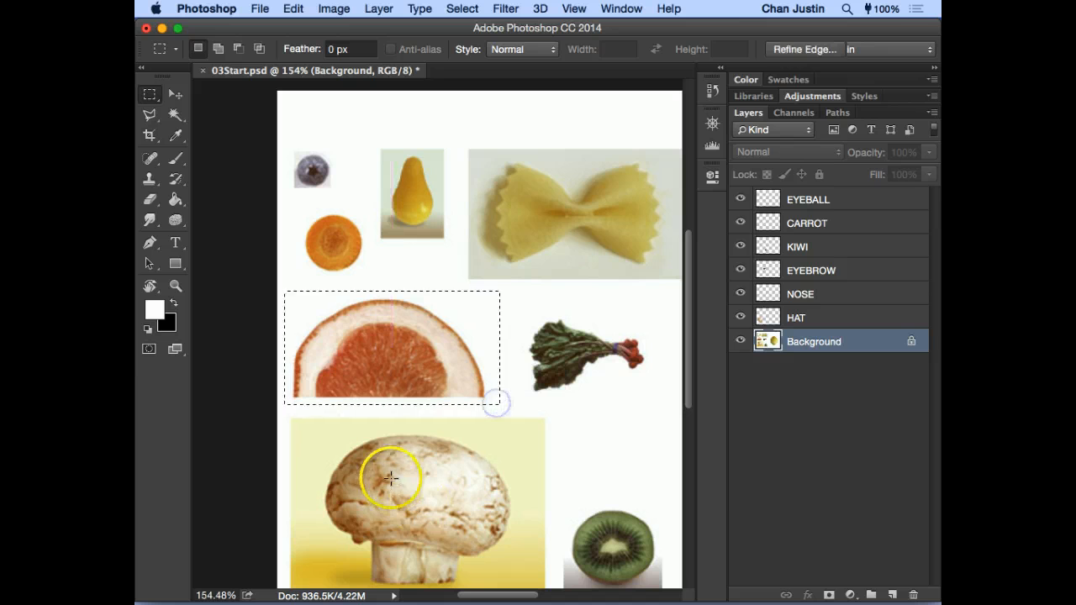
pyautogui.press('super+j')
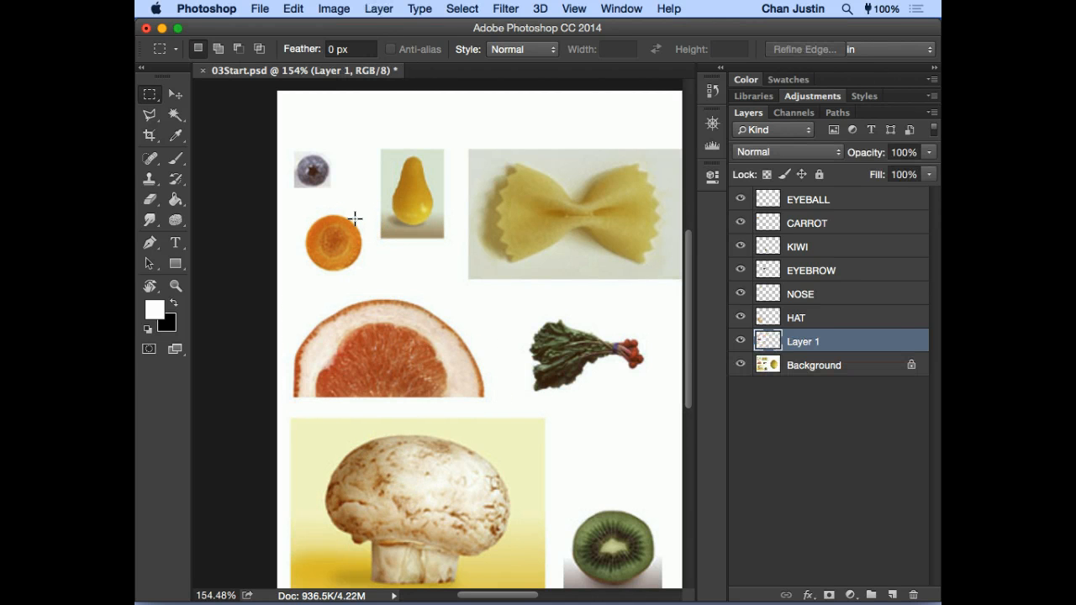
# - Hide the Background layer, then delete the white area around the grapefruit using the Magic Wand at tolerance 28 and deselect
pyautogui.click(740, 363)
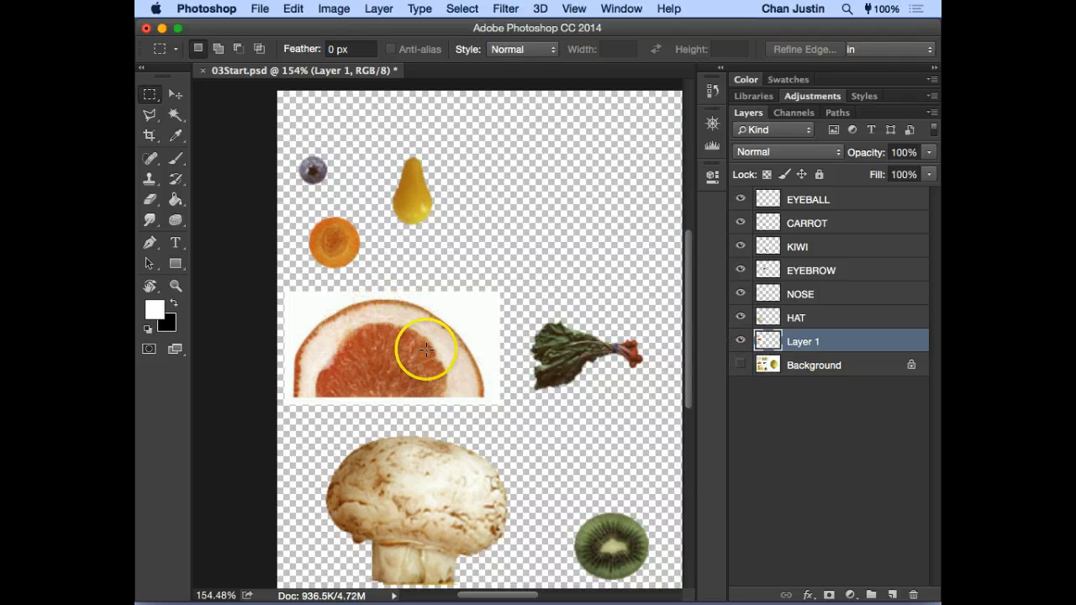
pyautogui.hscroll(-3, 461, 328)
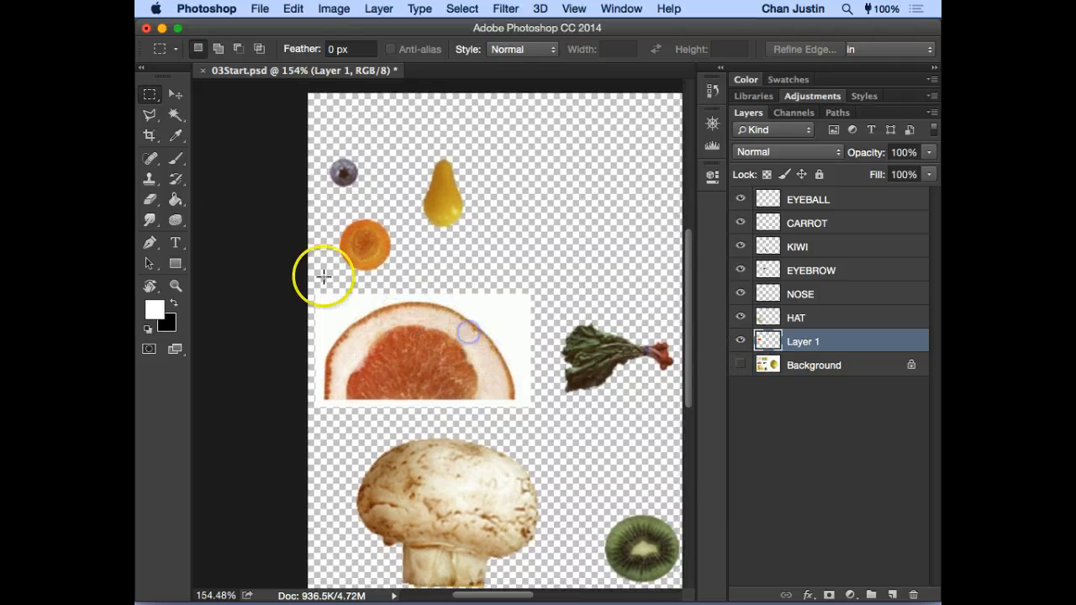
pyautogui.click(174, 114)
pyautogui.click(496, 313)
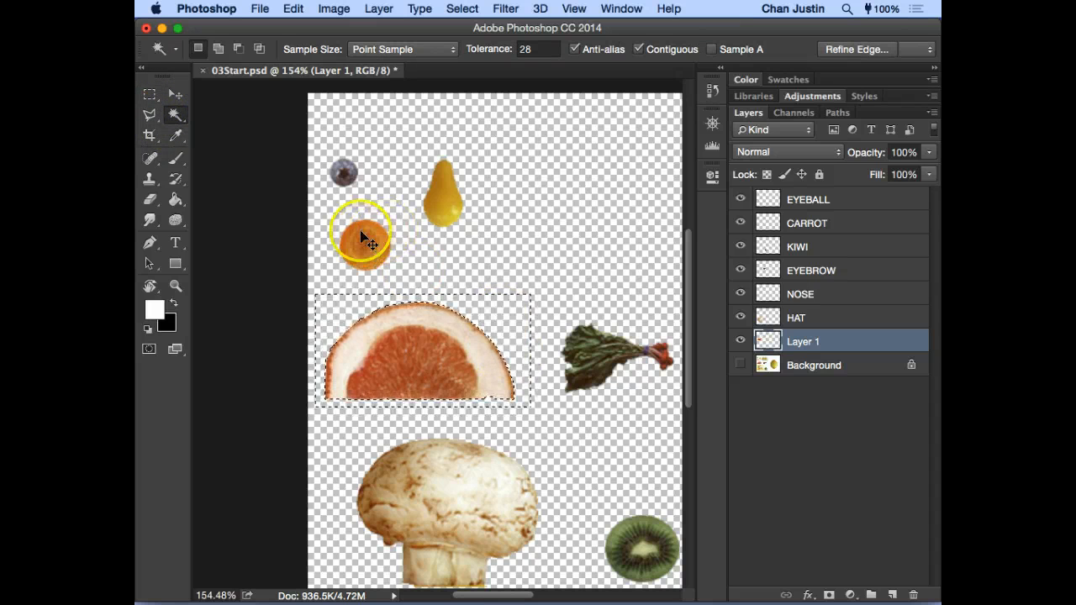
pyautogui.press('super+d')
# - Select the grapefruit's red flesh inside the rind with the Polygonal Lasso, closing the outline just below its flat edge
pyautogui.press('z')
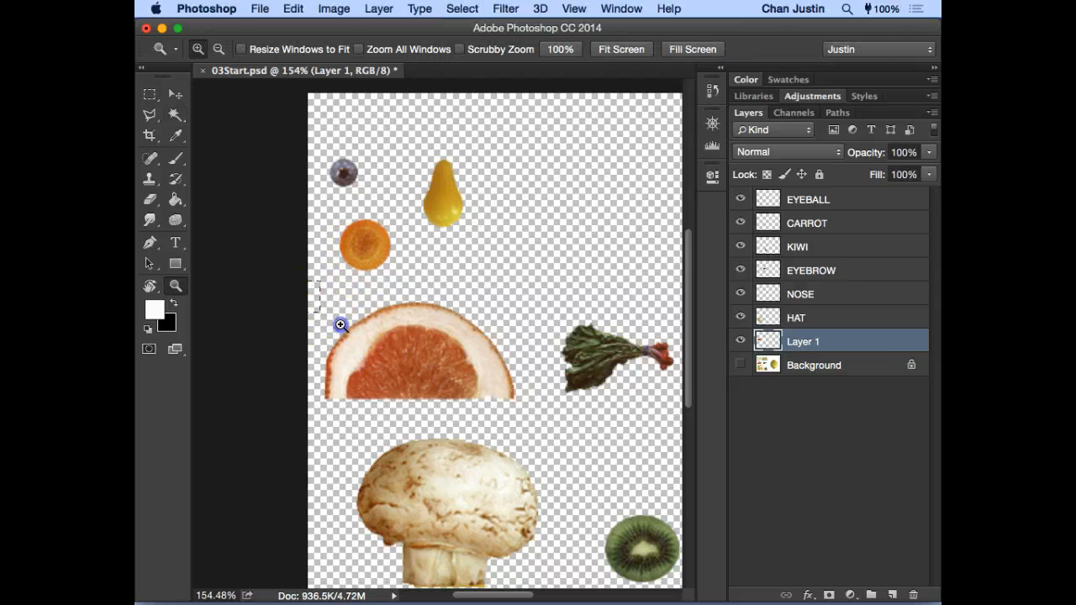
pyautogui.moveTo(542, 428); pyautogui.dragTo(542, 427)
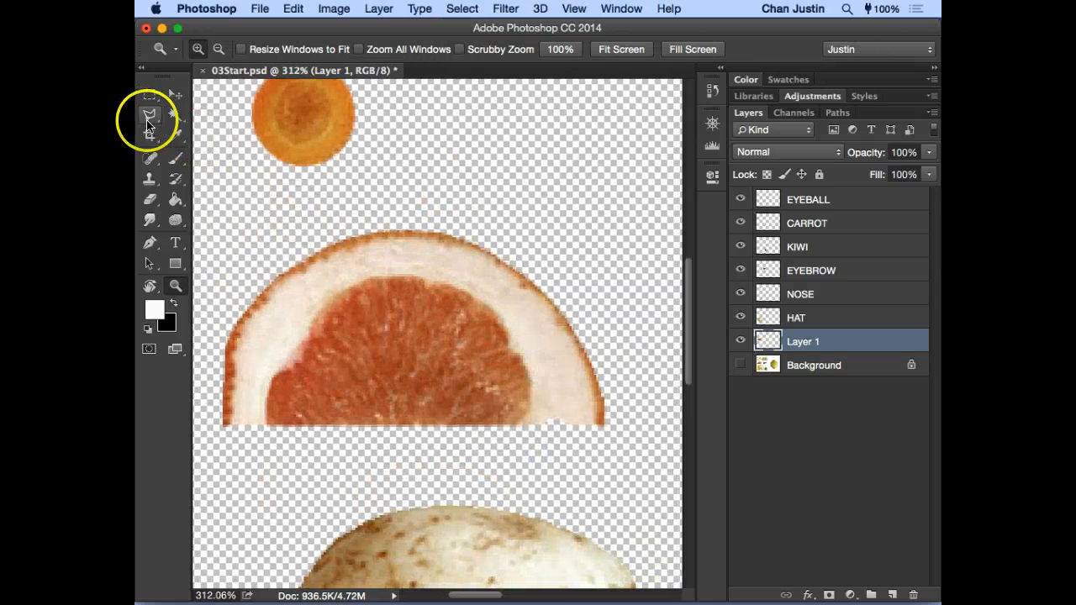
pyautogui.click(149, 117)
pyautogui.click(222, 127)
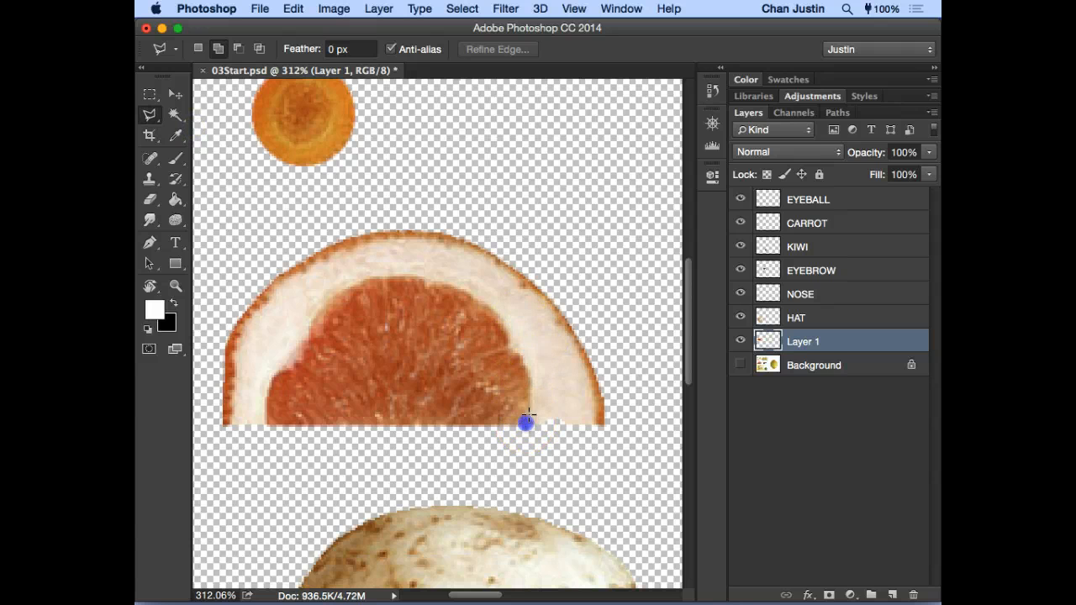
pyautogui.click(528, 374)
pyautogui.click(295, 357)
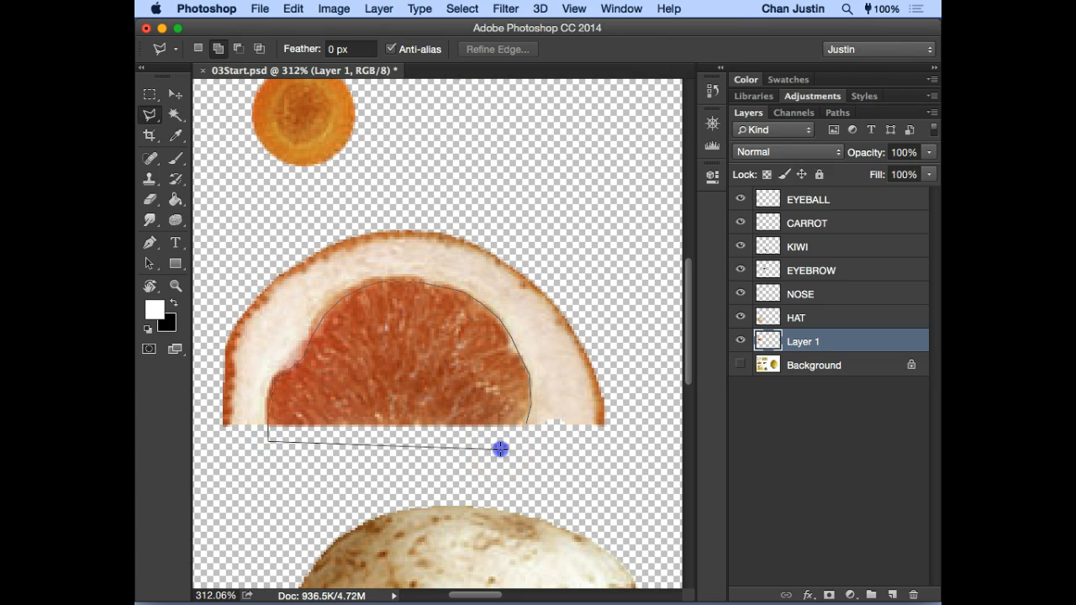
pyautogui.doubleClick(500, 449)
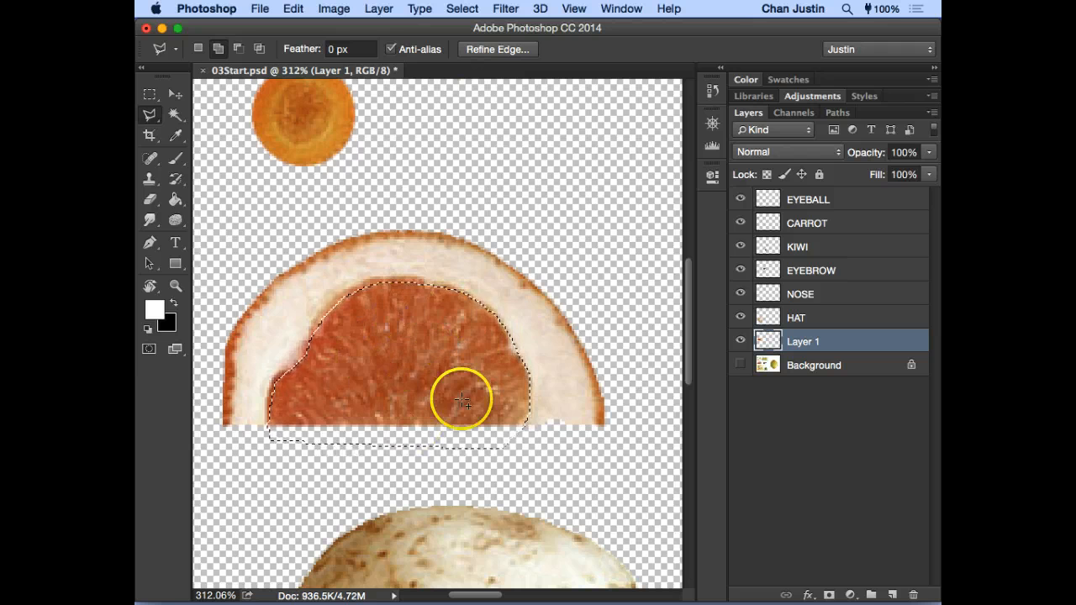
pyautogui.click(467, 289)
pyautogui.click(486, 261)
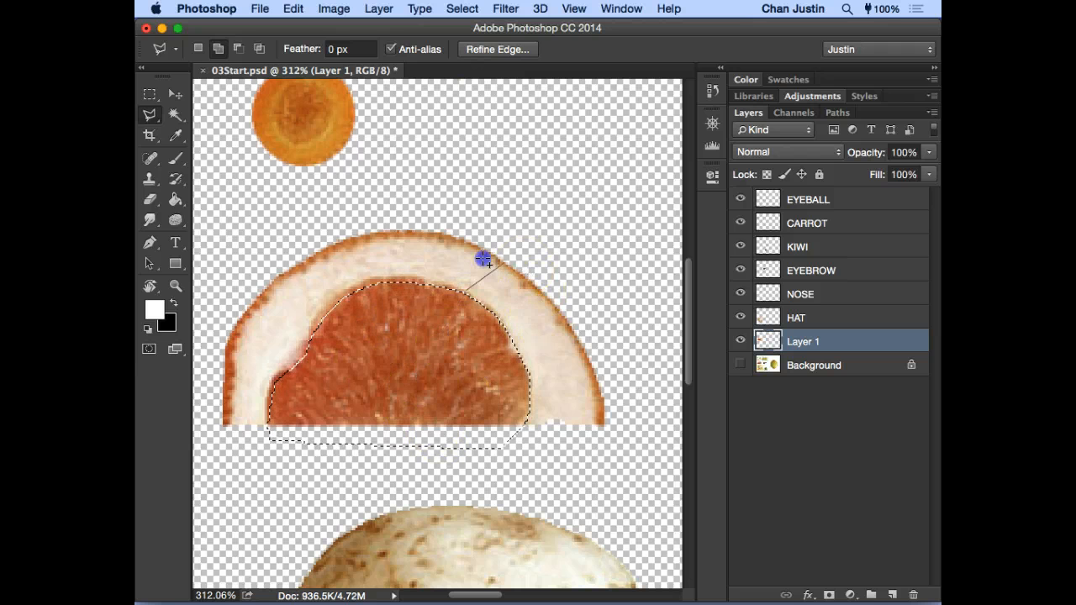
pyautogui.click(512, 274)
pyautogui.click(467, 290)
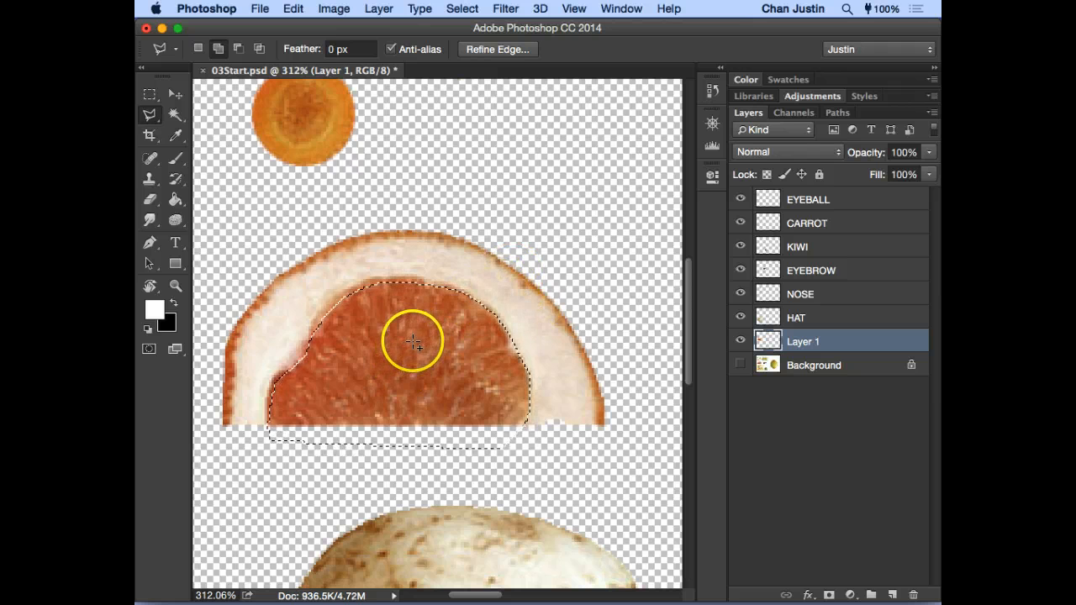
# - Invert the selection, delete the grapefruit's rind so only the red flesh is kept, and deselect
pyautogui.rightClick(413, 344)
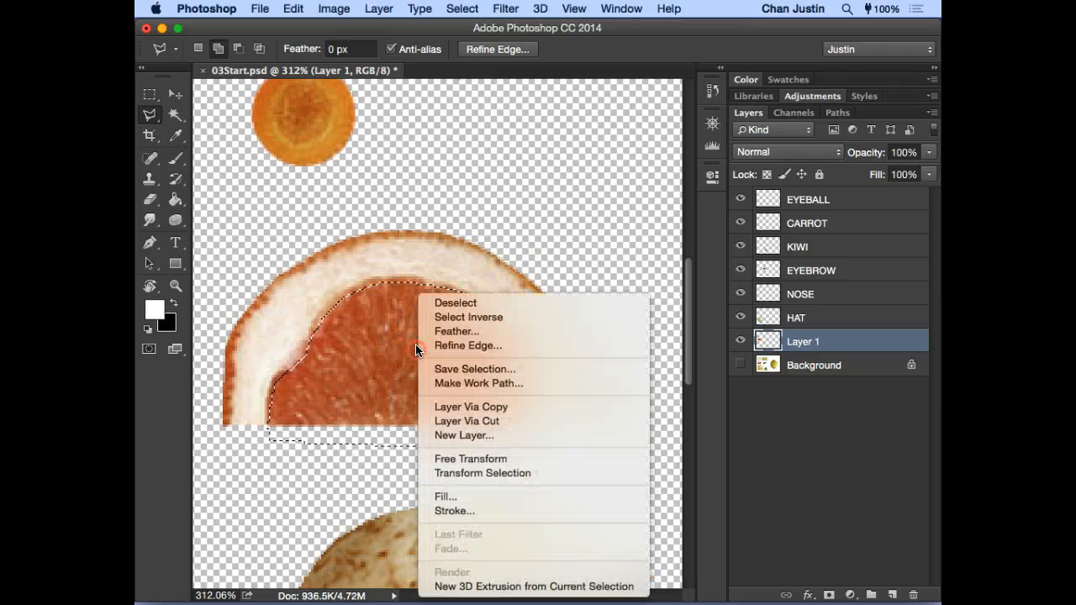
pyautogui.click(511, 314)
pyautogui.press('Delete')
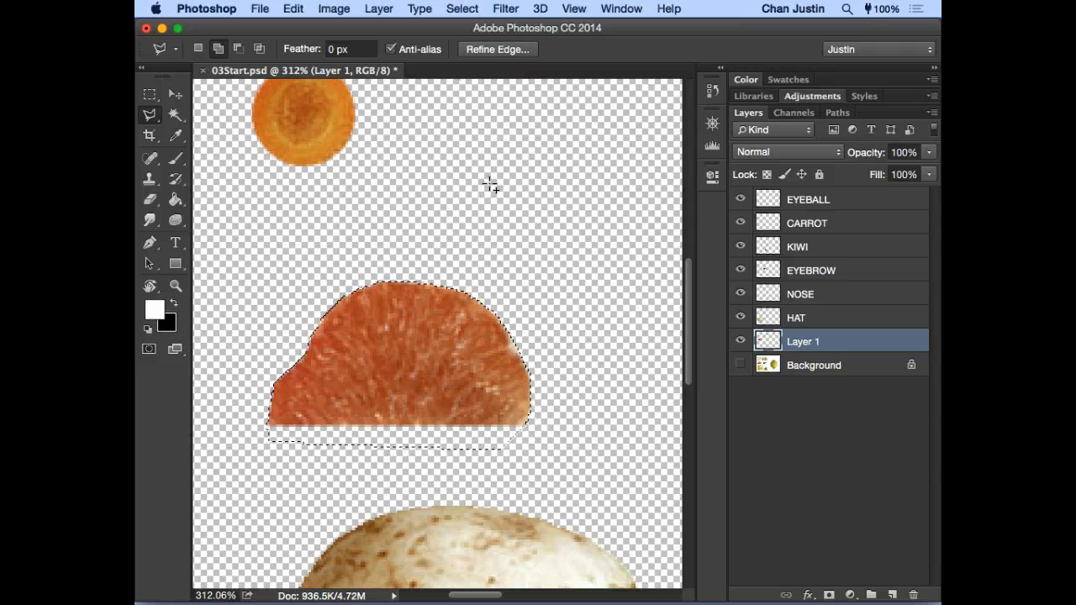
pyautogui.press('super+d')
# - Rename the grapefruit flesh layer EAR
pyautogui.press('super+1')
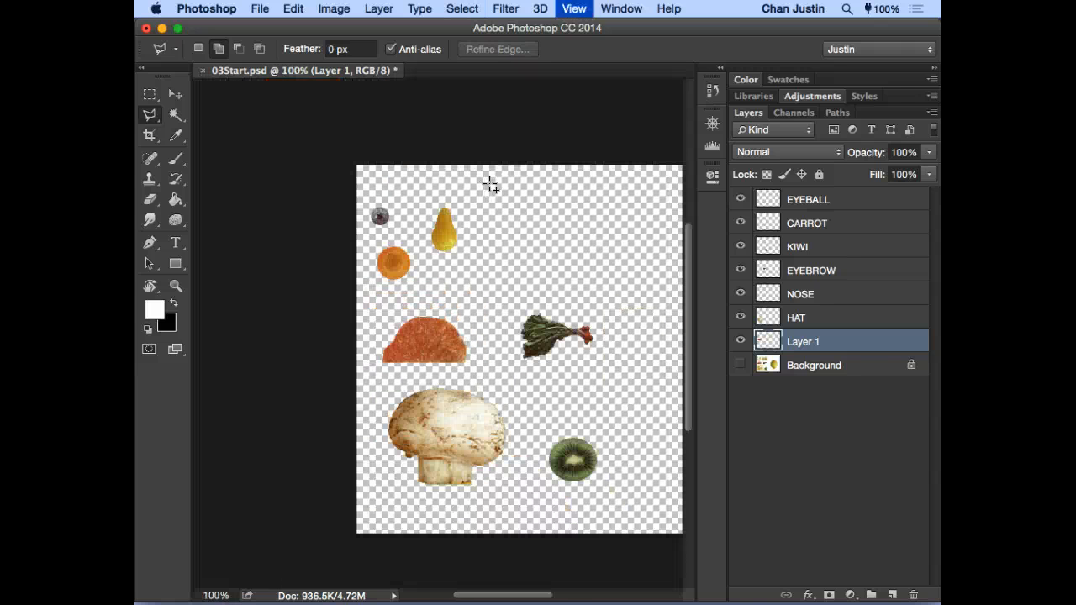
pyautogui.click(490, 185)
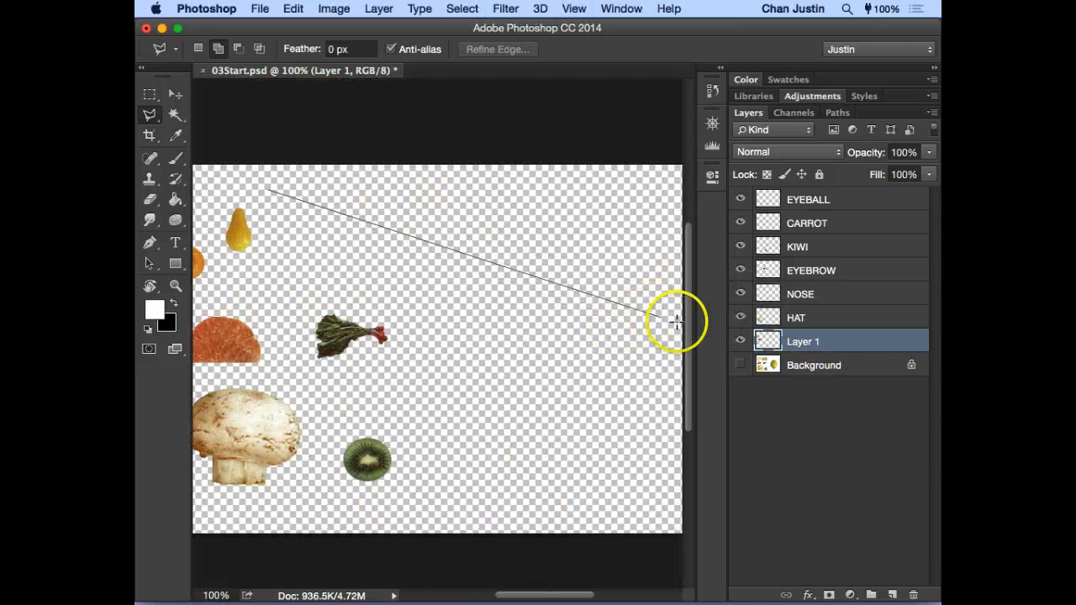
pyautogui.click(800, 343)
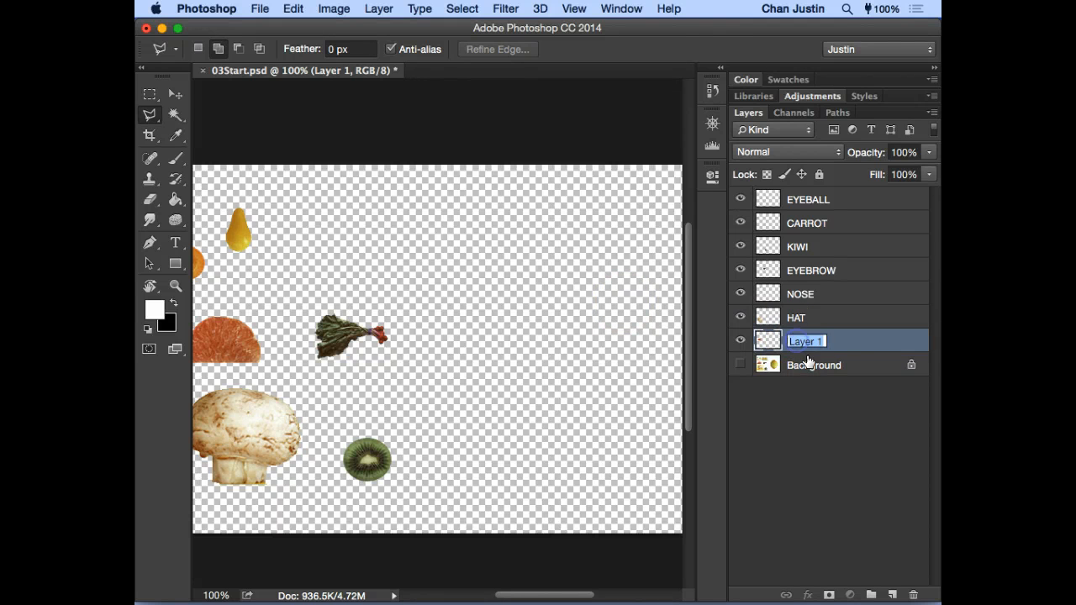
pyautogui.write('EAR')
pyautogui.click(595, 348)
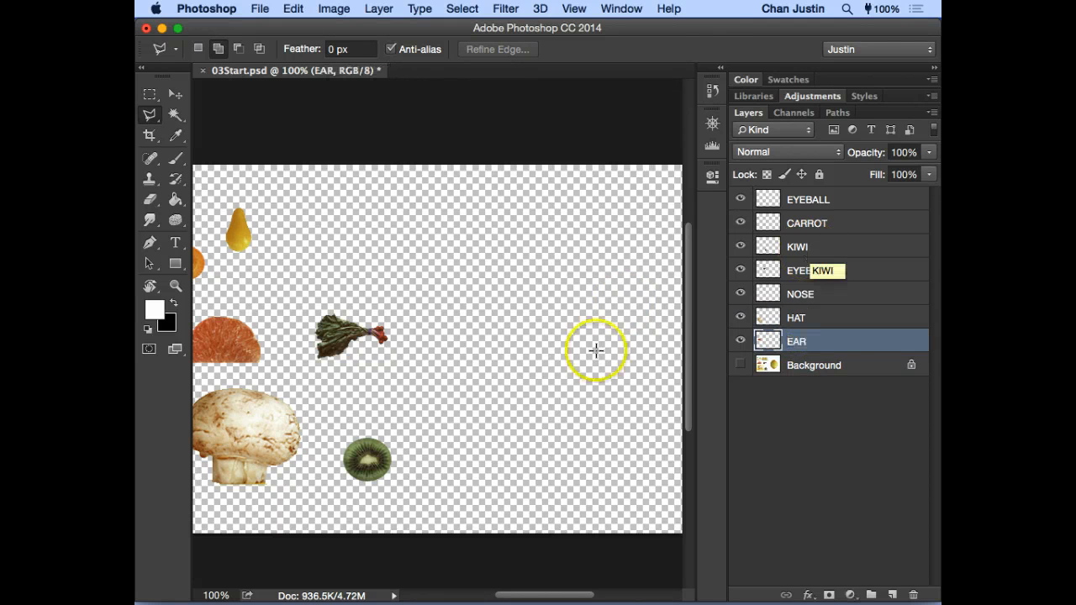
# - Show and activate the Background layer, and copy a rectangular area around the melon to a new layer
pyautogui.click(769, 365)
pyautogui.click(740, 363)
pyautogui.press('v')
pyautogui.click(378, 319)
pyautogui.hscroll(2, 395, 307)
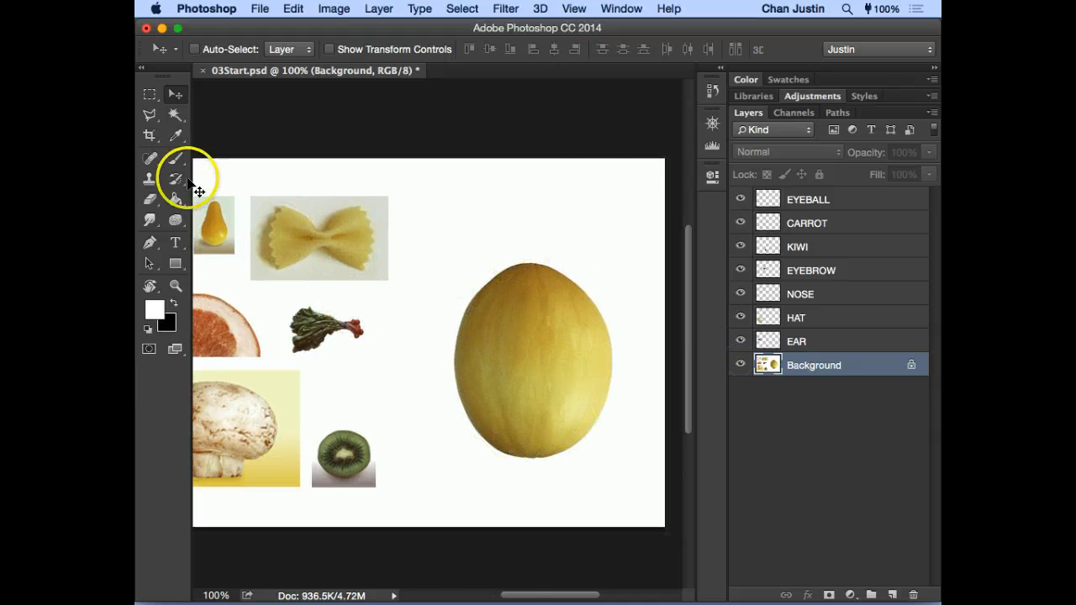
pyautogui.click(148, 96)
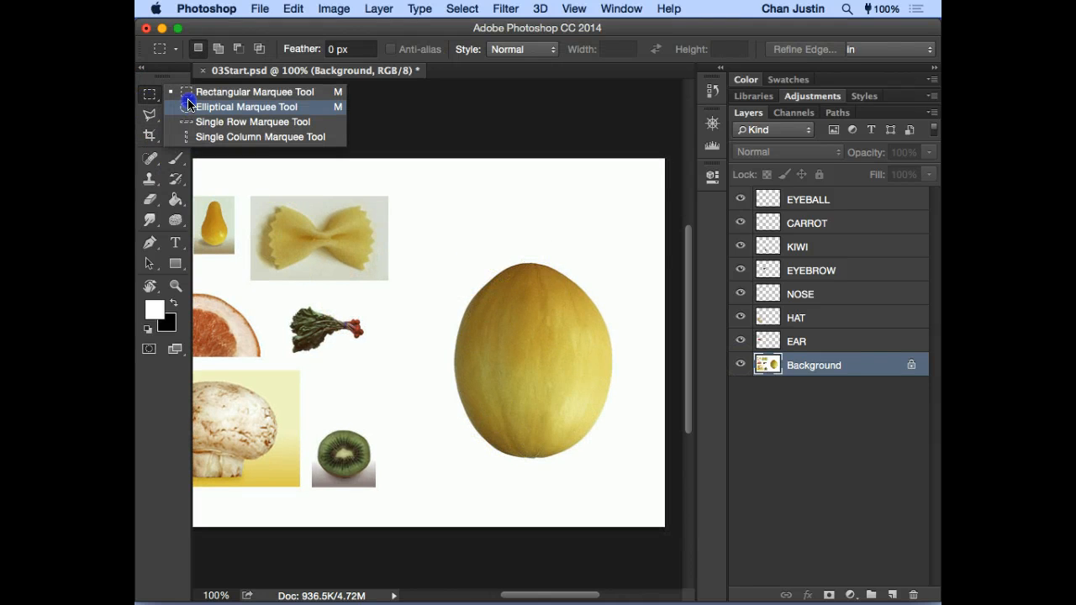
pyautogui.click(389, 233)
pyautogui.moveTo(422, 223); pyautogui.dragTo(636, 489)
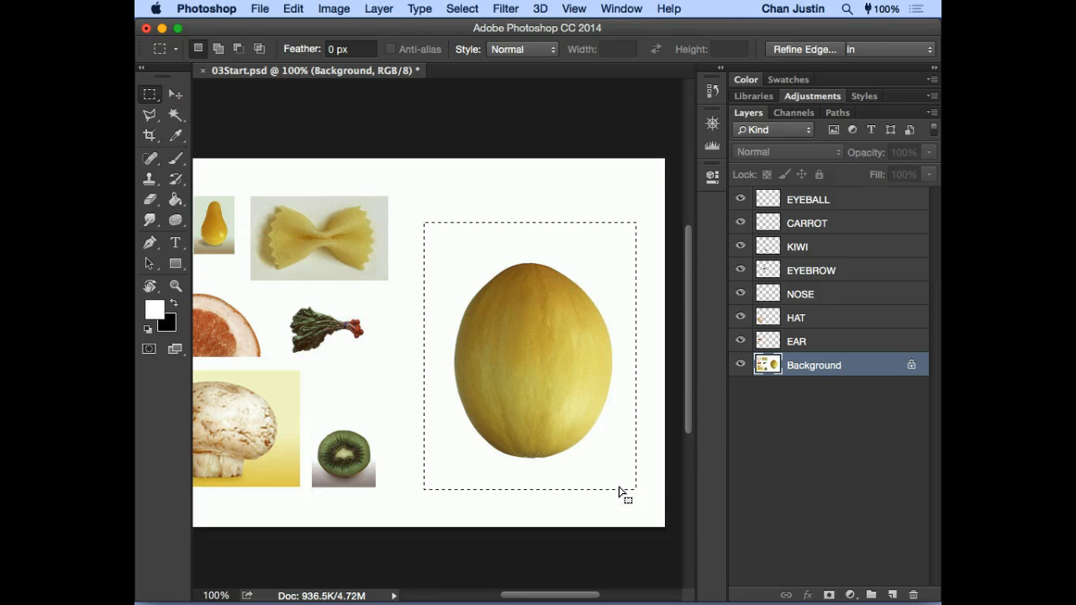
pyautogui.press('super+j')
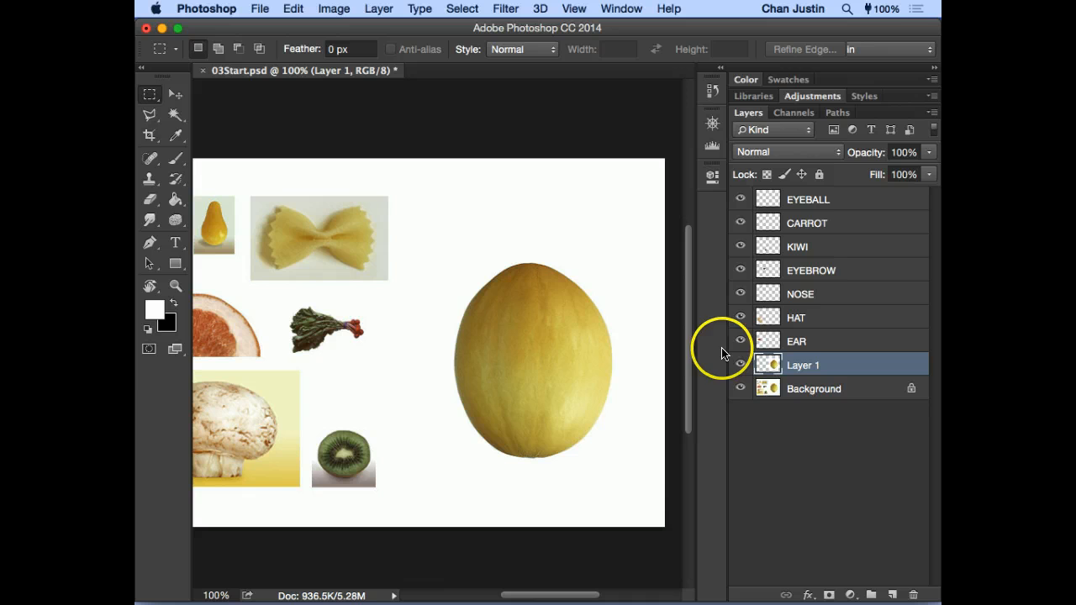
# - Hide the Background layer, then delete the white area around the melon using the Magic Wand at tolerance 28 and deselect
pyautogui.click(739, 388)
pyautogui.click(175, 114)
pyautogui.click(499, 249)
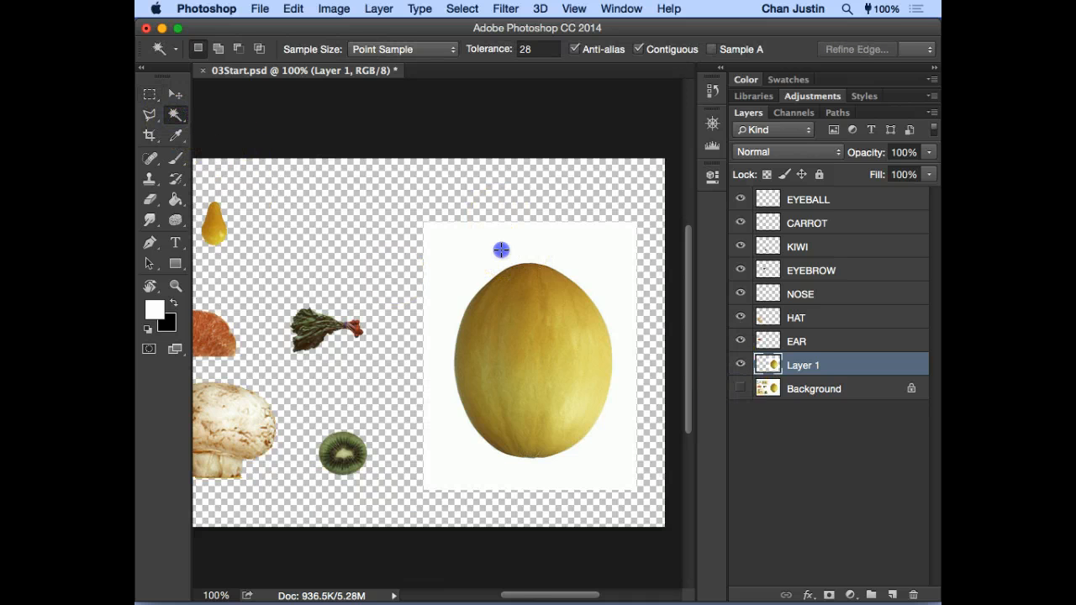
pyautogui.press('Delete')
pyautogui.hotkey('ctrl', 'd')
pyautogui.press('v')
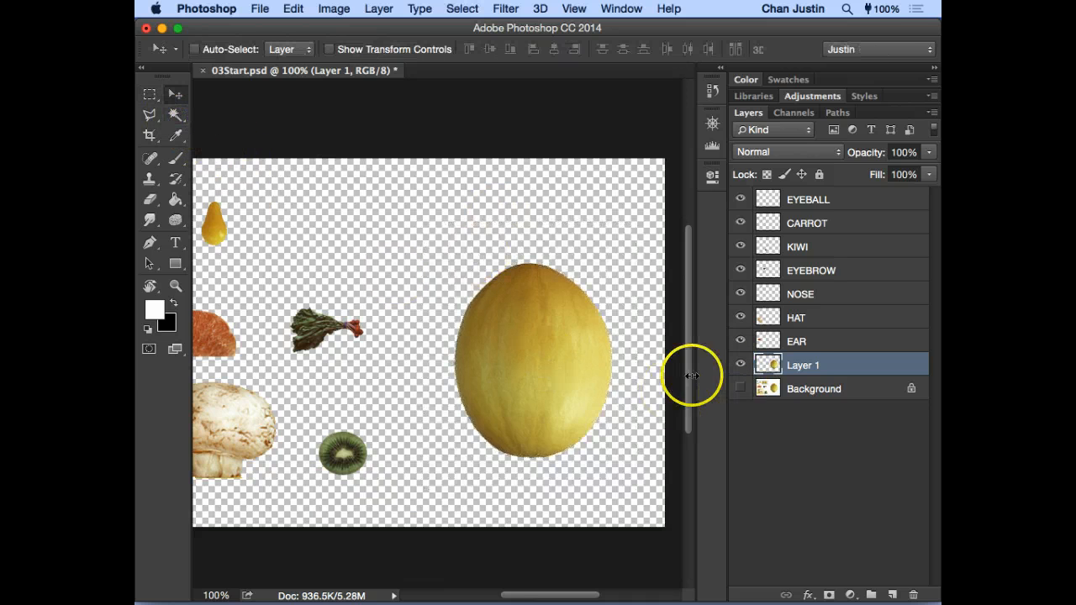
# - Show the Background layer again and rename the melon layer FACE
pyautogui.click(739, 388)
pyautogui.click(767, 388)
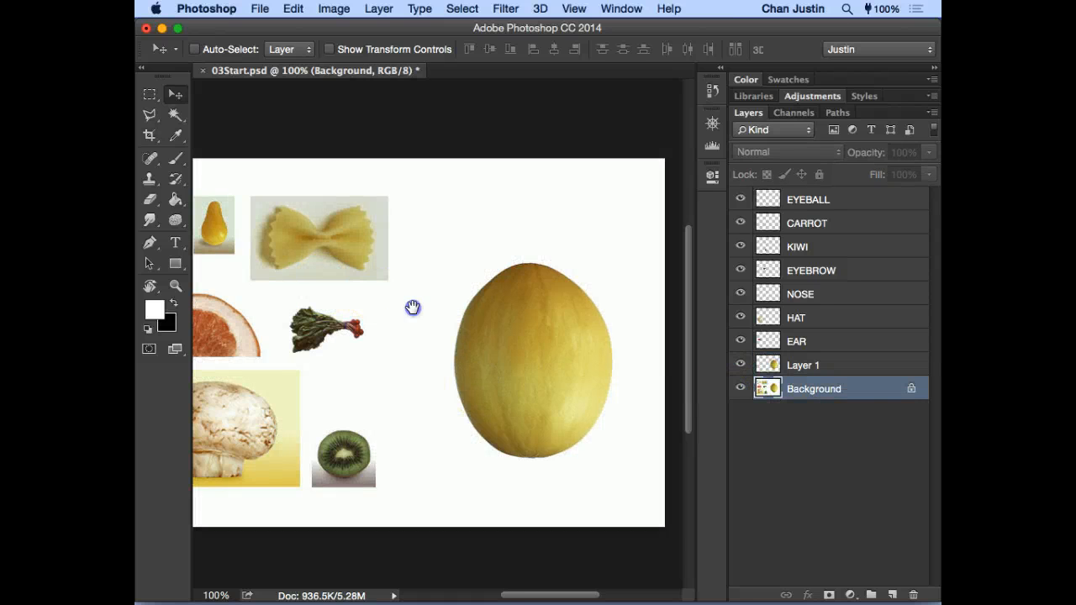
pyautogui.hscroll(-3, 424, 309)
pyautogui.press('z')
pyautogui.moveTo(295, 193); pyautogui.dragTo(529, 377)
pyautogui.press('v')
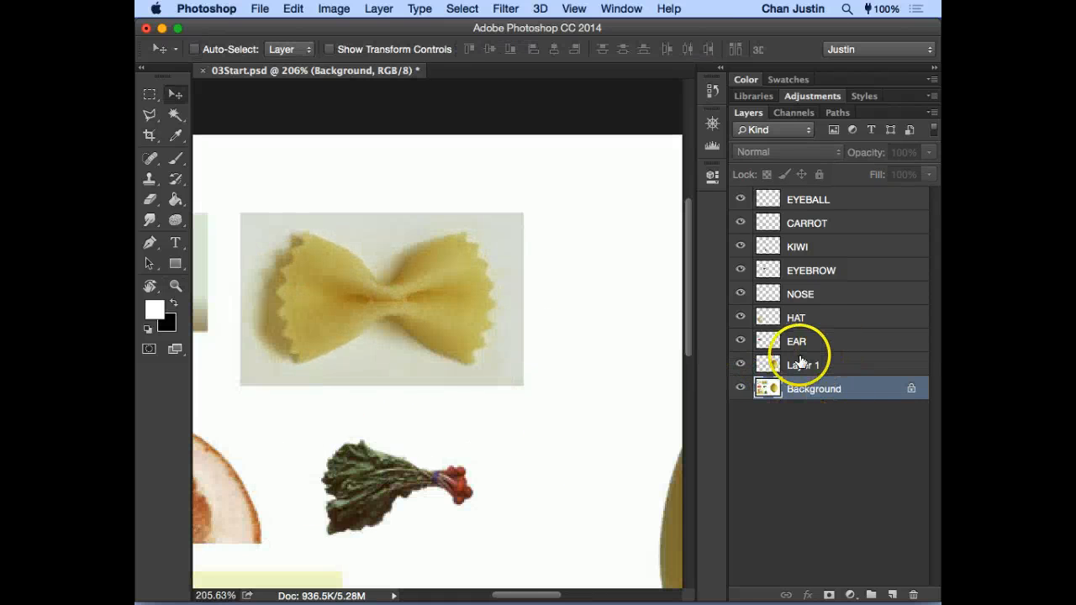
pyautogui.doubleClick(798, 365)
pyautogui.write('FACE')
pyautogui.press('Return')
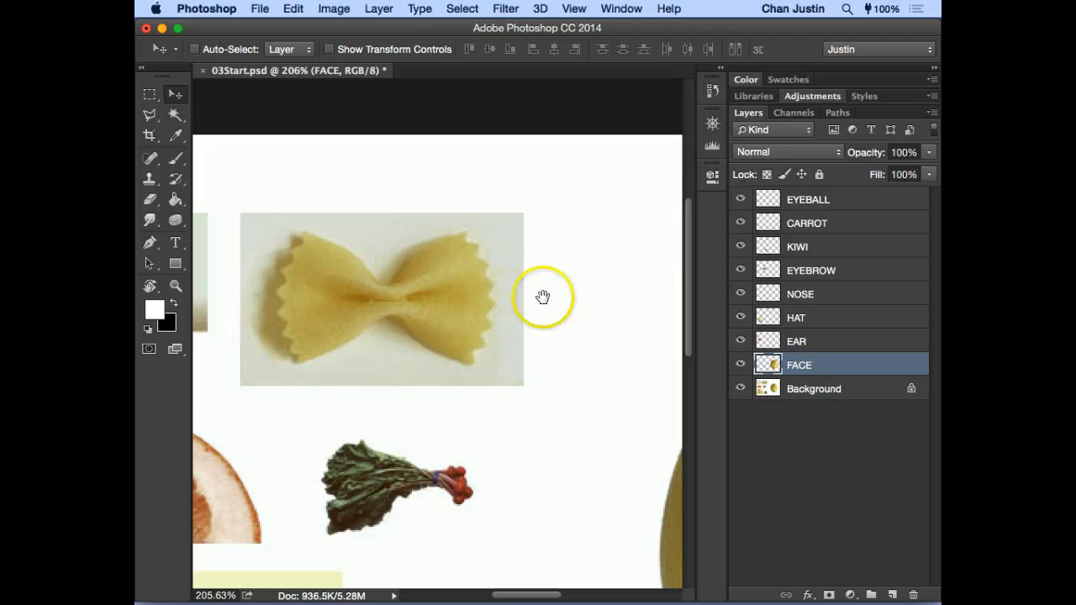
# - Activate the Background layer to work on the bow-tie pasta image
pyautogui.hscroll(-3, 538, 285)
pyautogui.scroll(-1, 538, 286)
pyautogui.click(787, 388)
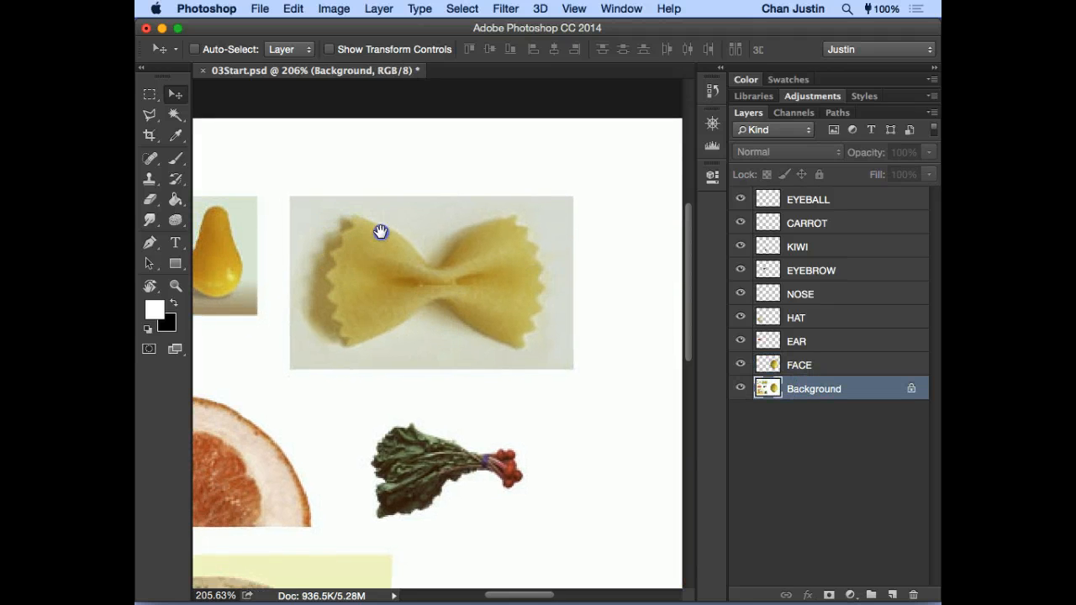
pyautogui.hscroll(-2, 353, 239)
pyautogui.scroll(1, 353, 239)
pyautogui.press('z')
pyautogui.moveTo(284, 170); pyautogui.dragTo(650, 434)
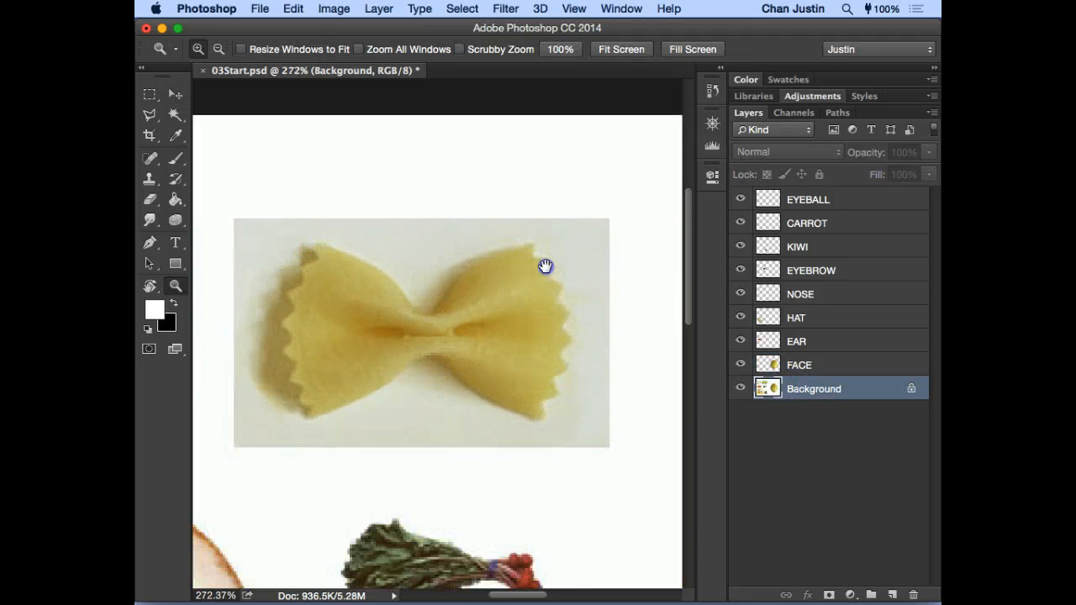
pyautogui.hscroll(-2, 507, 283)
# - Try to select the bow-tie pasta with the Quick Selection tool at a smaller brush size, and deselect
pyautogui.click(177, 137)
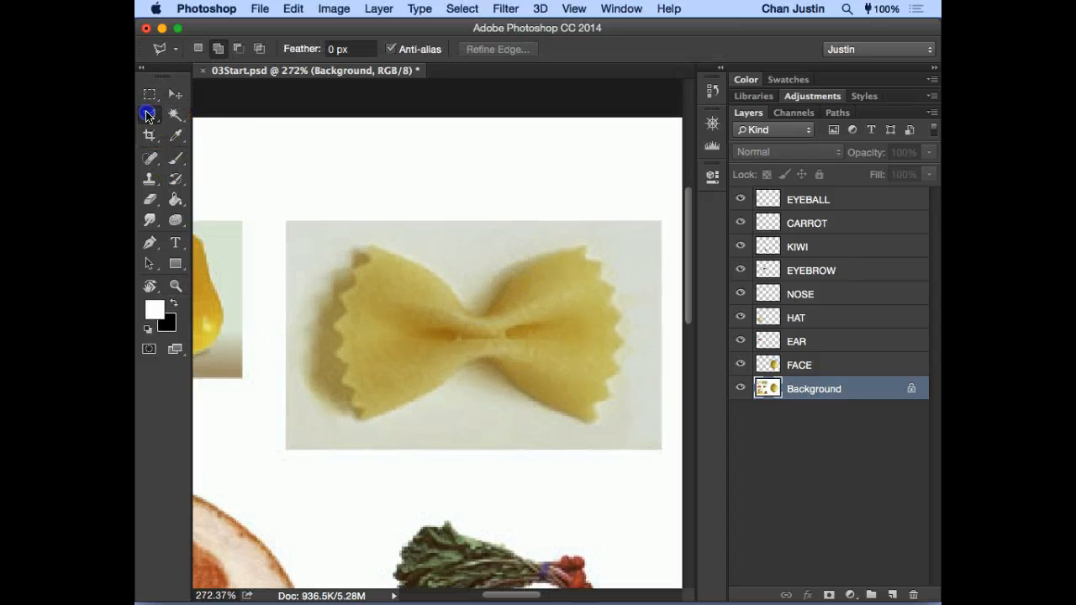
pyautogui.click(174, 115)
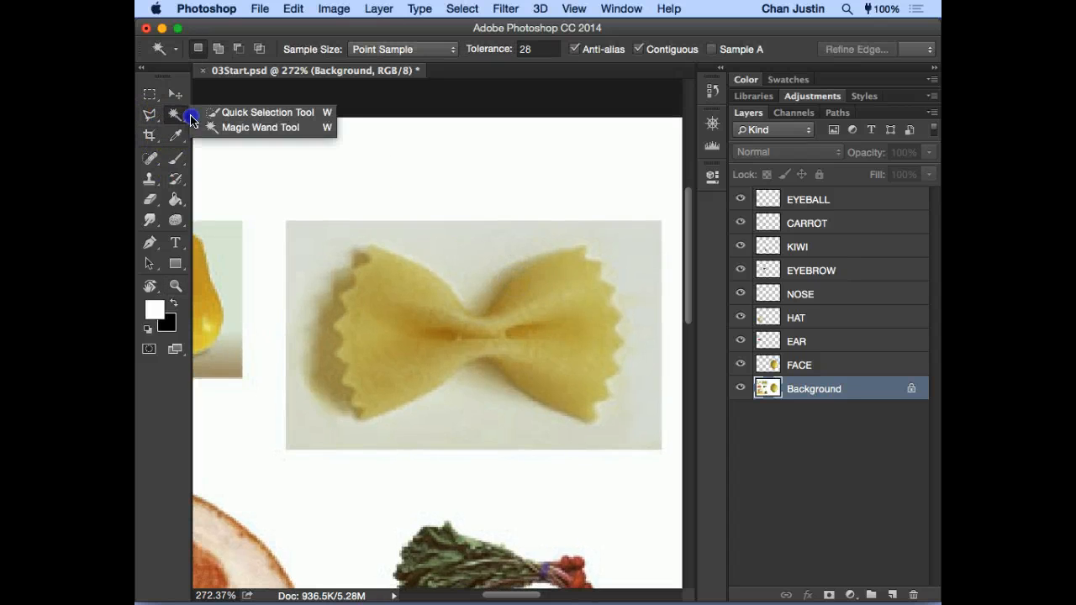
pyautogui.click(211, 113)
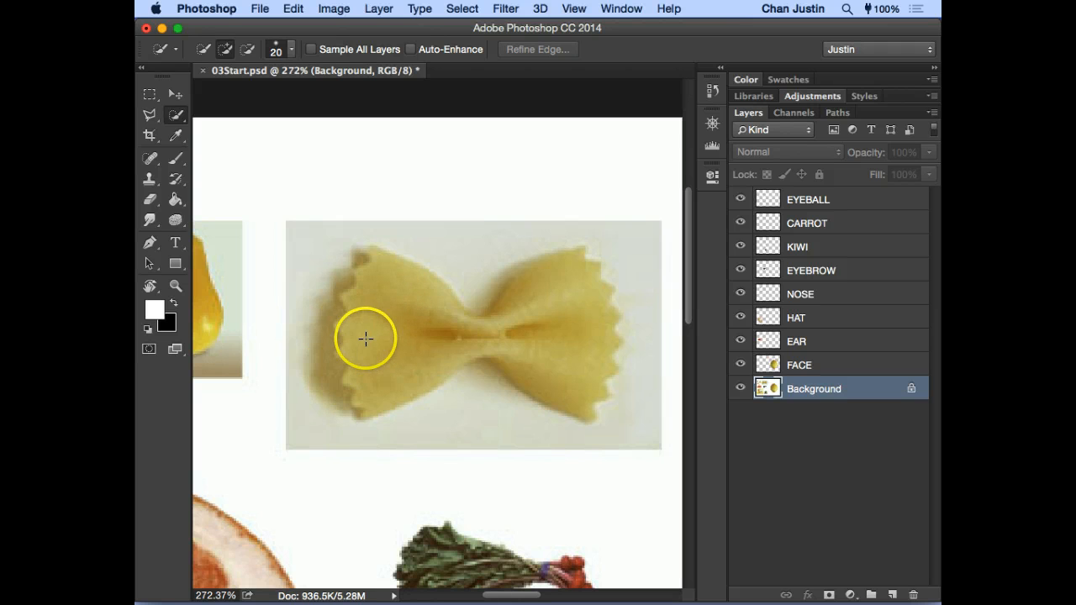
pyautogui.press('[')
pyautogui.press('[')
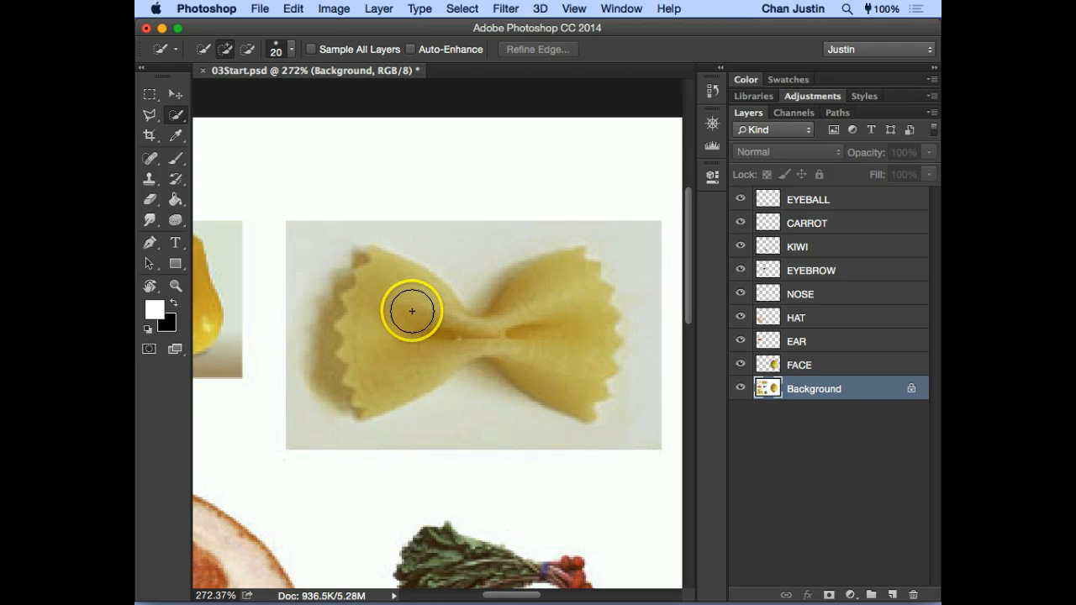
pyautogui.moveTo(392, 306)
pyautogui.mouseDown()
pyautogui.moveTo(395, 336)
pyautogui.moveTo(427, 339)
pyautogui.moveTo(401, 308)
pyautogui.moveTo(403, 320)
pyautogui.mouseUp()
pyautogui.press('[')
pyautogui.press('super+d')
pyautogui.moveTo(231, 183); pyautogui.dragTo(249, 176)
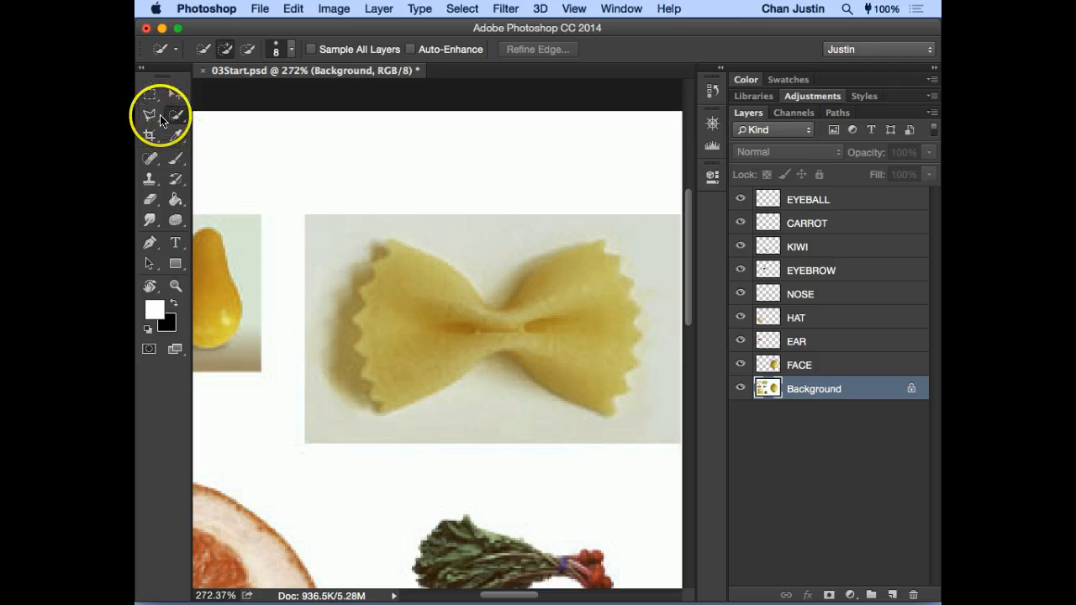
# - Trace the bow-tie pasta along its curved and zigzag edges with the Polygonal Lasso tool, closing the selection at its starting point
pyautogui.click(149, 114)
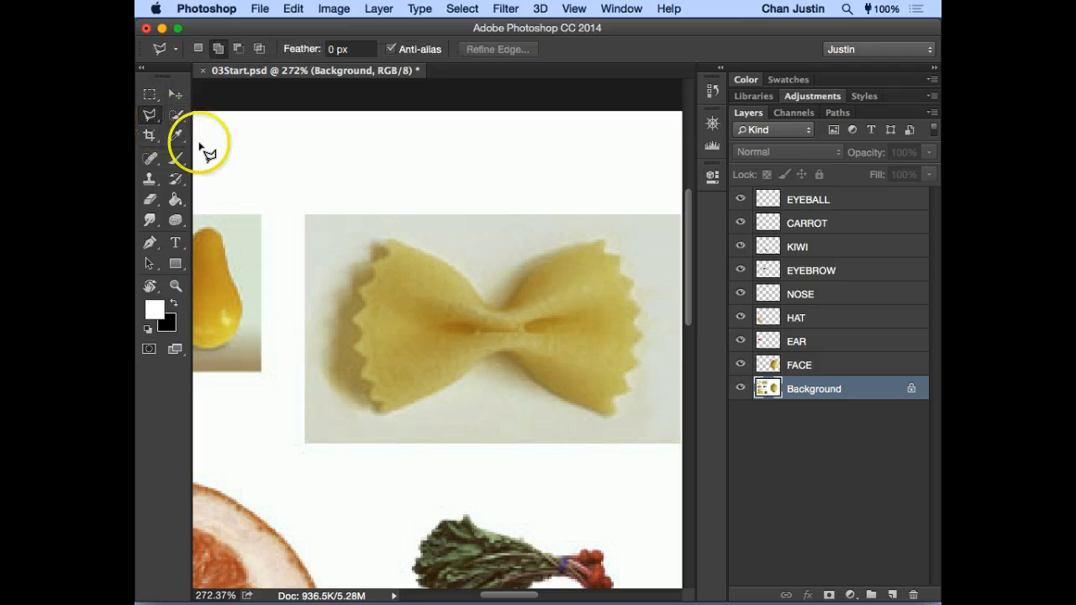
pyautogui.click(598, 242)
pyautogui.click(555, 257)
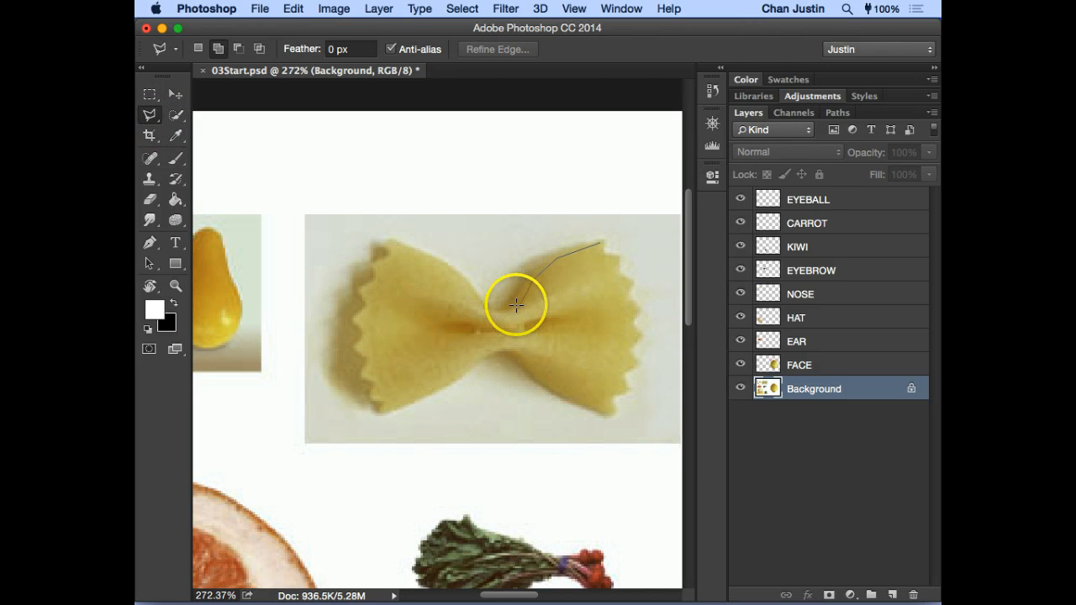
pyautogui.click(515, 305)
pyautogui.click(464, 285)
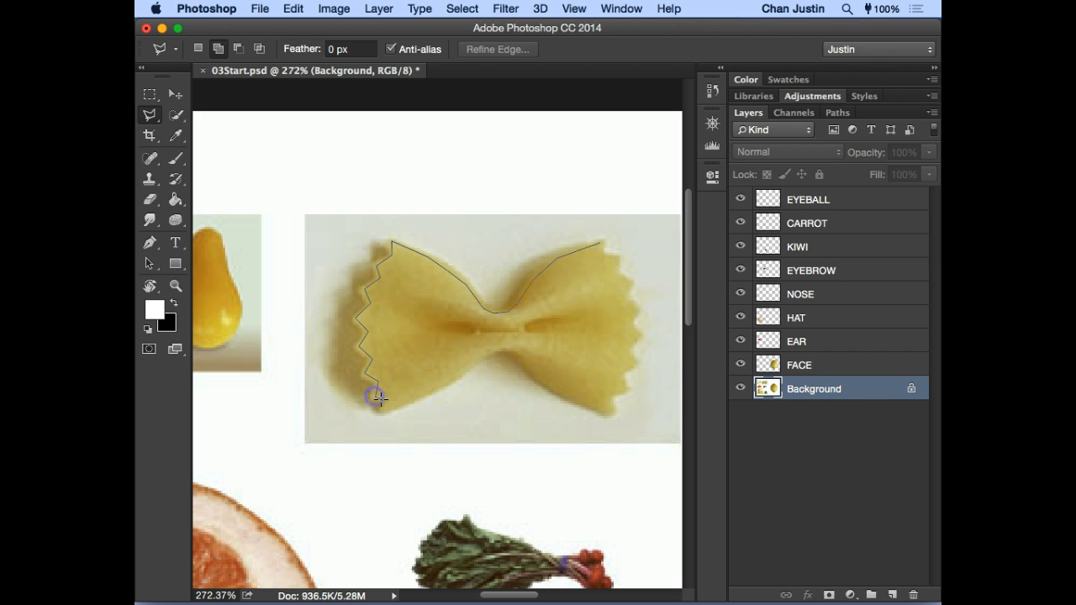
pyautogui.click(426, 393)
pyautogui.click(482, 352)
pyautogui.click(611, 412)
pyautogui.click(619, 372)
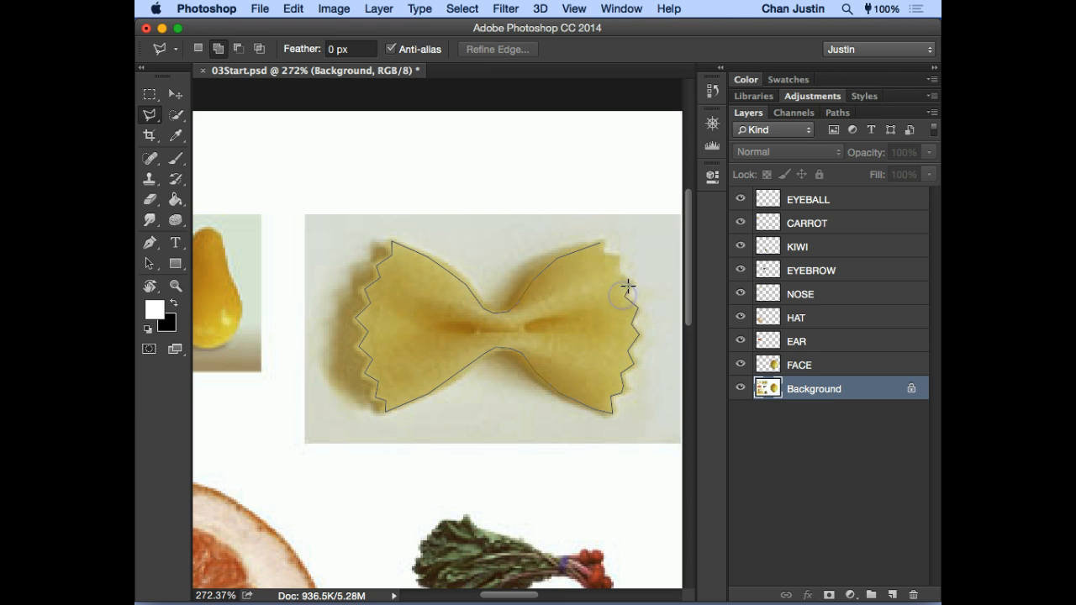
pyautogui.click(597, 246)
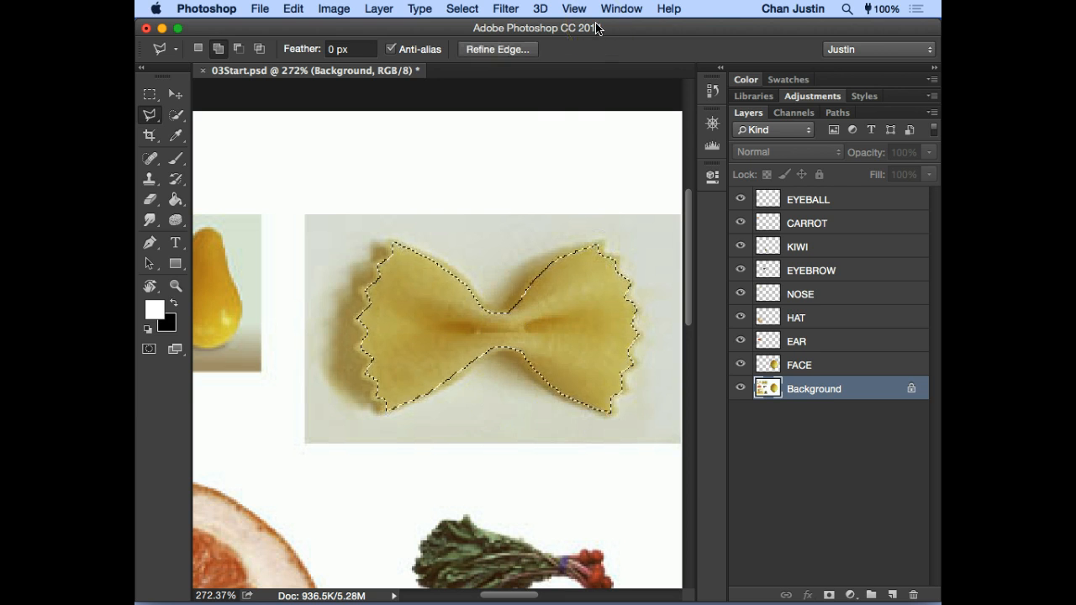
# - Copy the selected bow-tie pasta to a new layer and hide the Background layer
pyautogui.press('super+j')
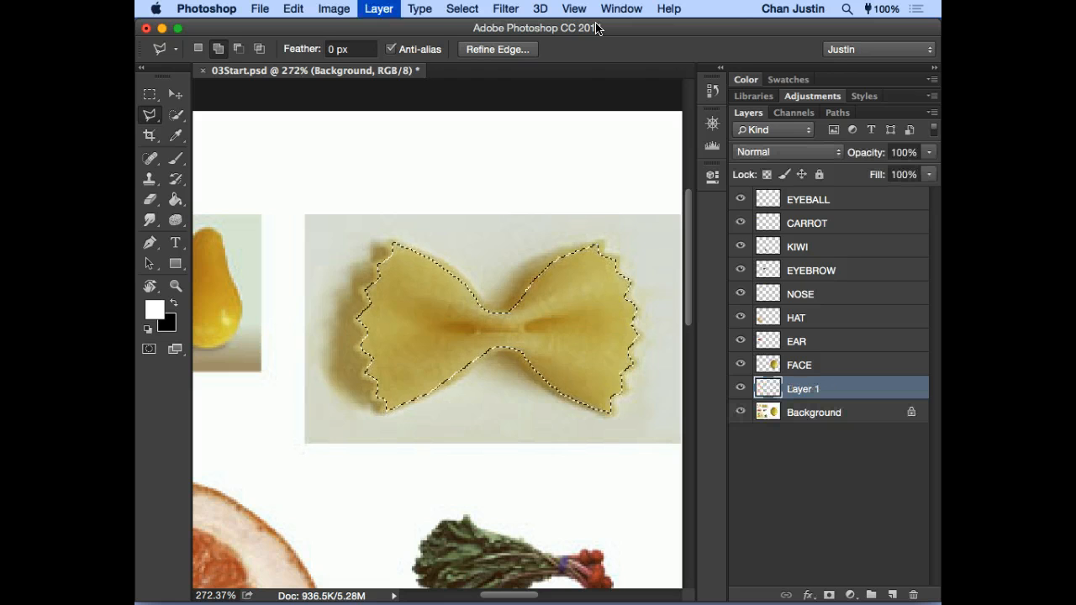
pyautogui.press('v')
pyautogui.click(738, 412)
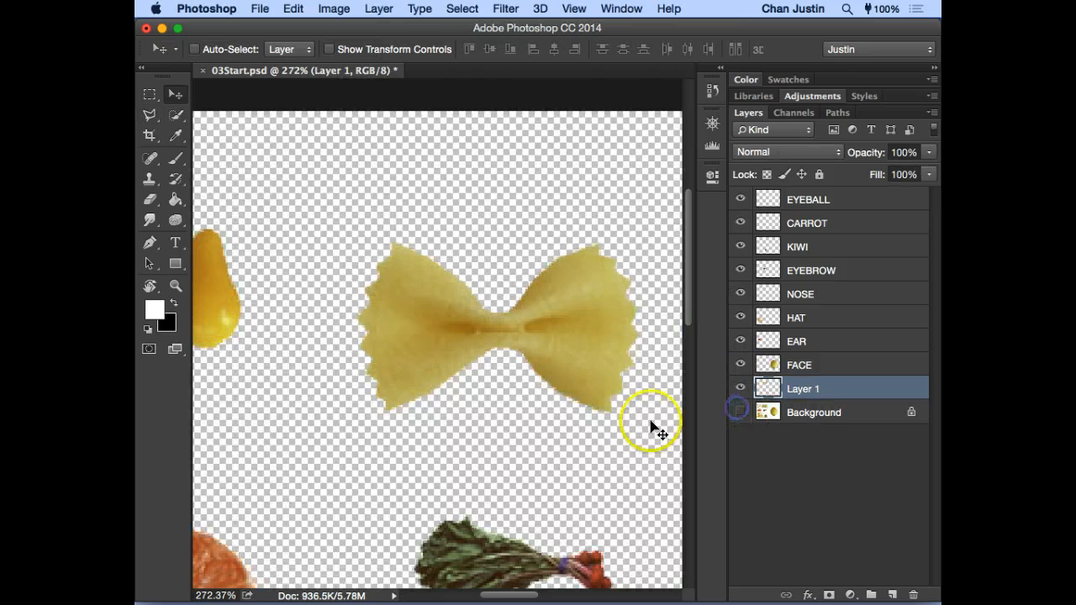
# - Examine all cutouts with the whole document fitted on screen, comparing them with the Background layer shown and hidden
pyautogui.press('z')
pyautogui.keyDown('alt'); pyautogui.click(548, 334); pyautogui.keyUp('alt')
pyautogui.keyDown('alt'); pyautogui.click(547, 324); pyautogui.keyUp('alt')
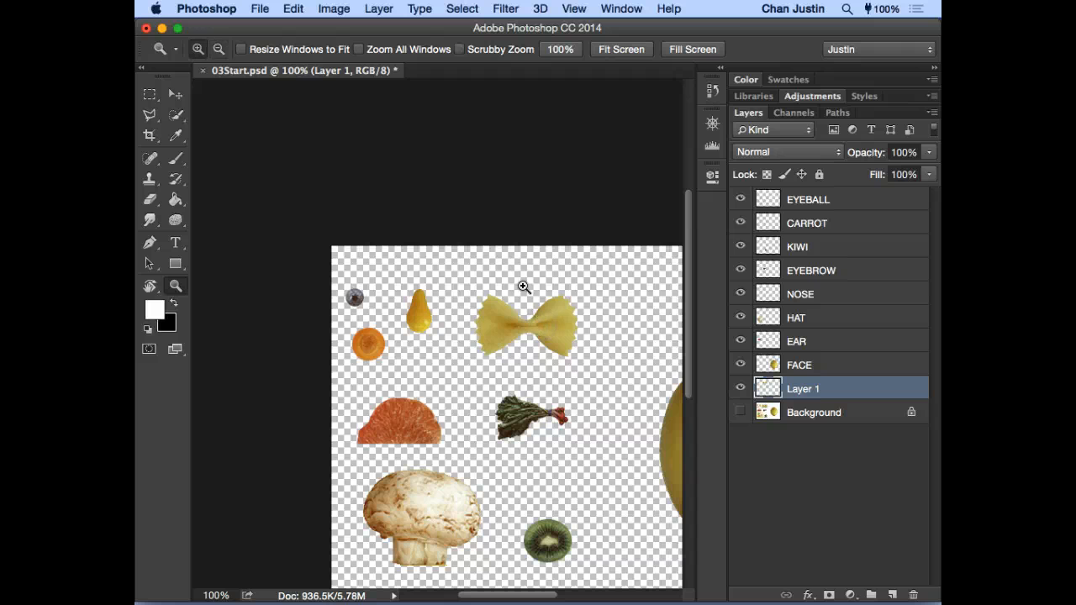
pyautogui.moveTo(484, 328); pyautogui.dragTo(456, 292)
pyautogui.keyDown('alt'); pyautogui.click(487, 348); pyautogui.keyUp('alt')
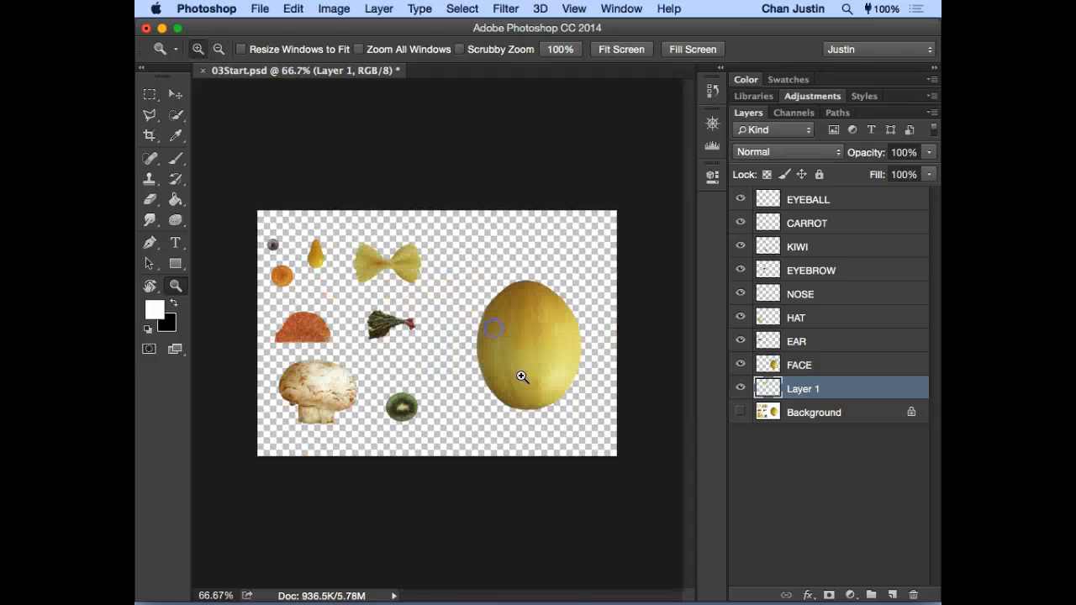
pyautogui.press('v')
pyautogui.press('super+0')
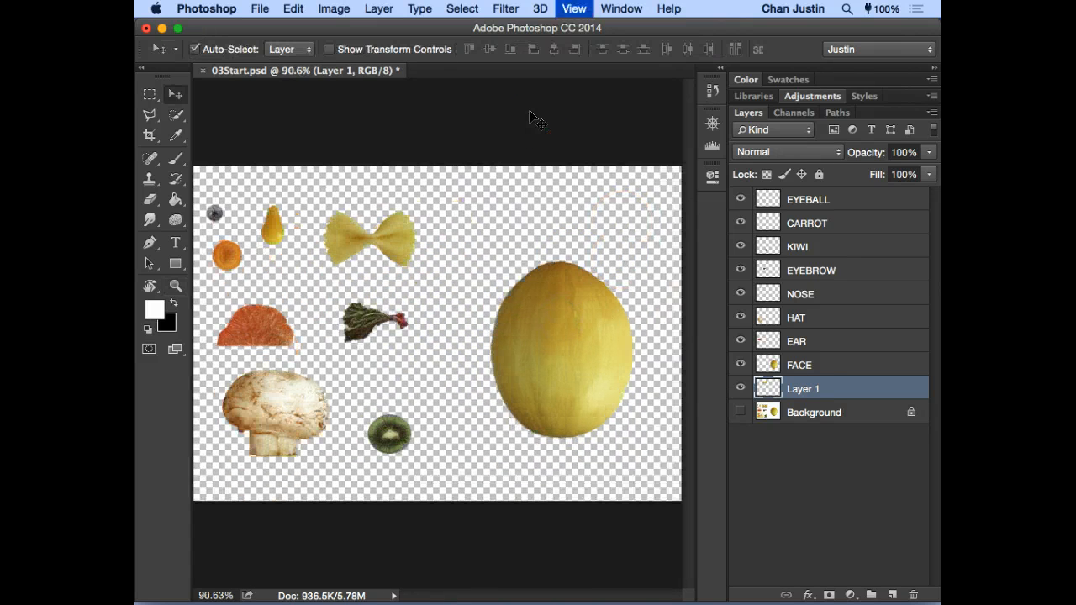
pyautogui.click(740, 412)
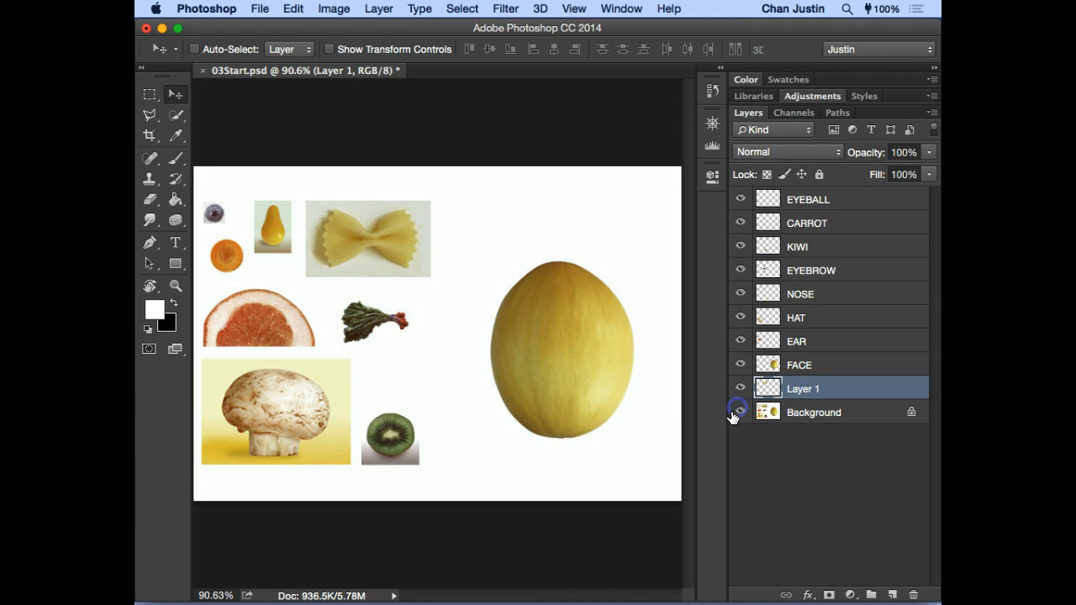
pyautogui.click(737, 412)
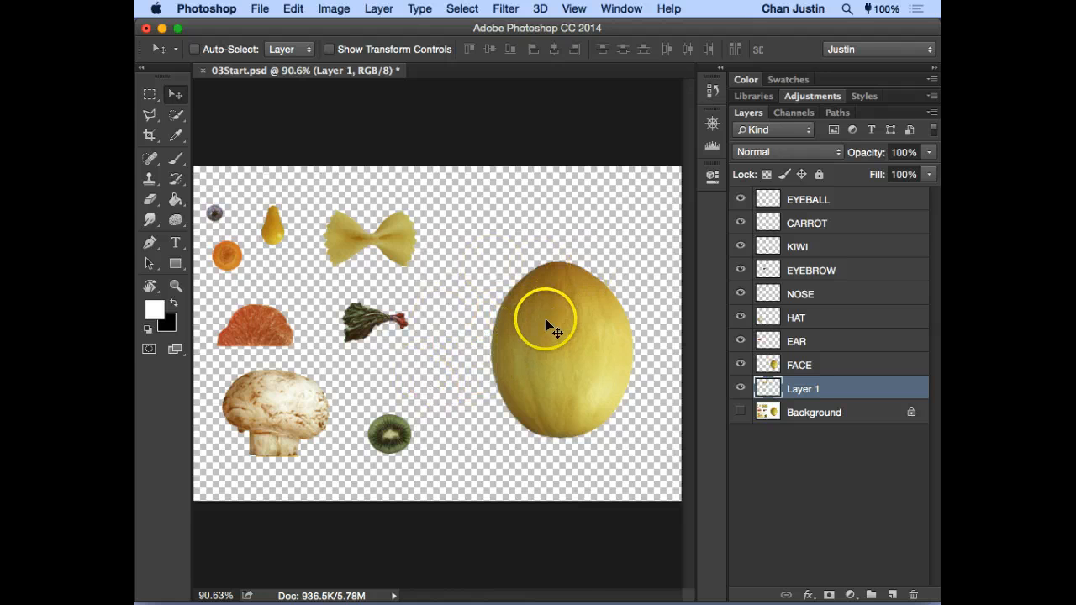
# - Rename the bow-tie pasta layer BOLDTIE
pyautogui.click(801, 392)
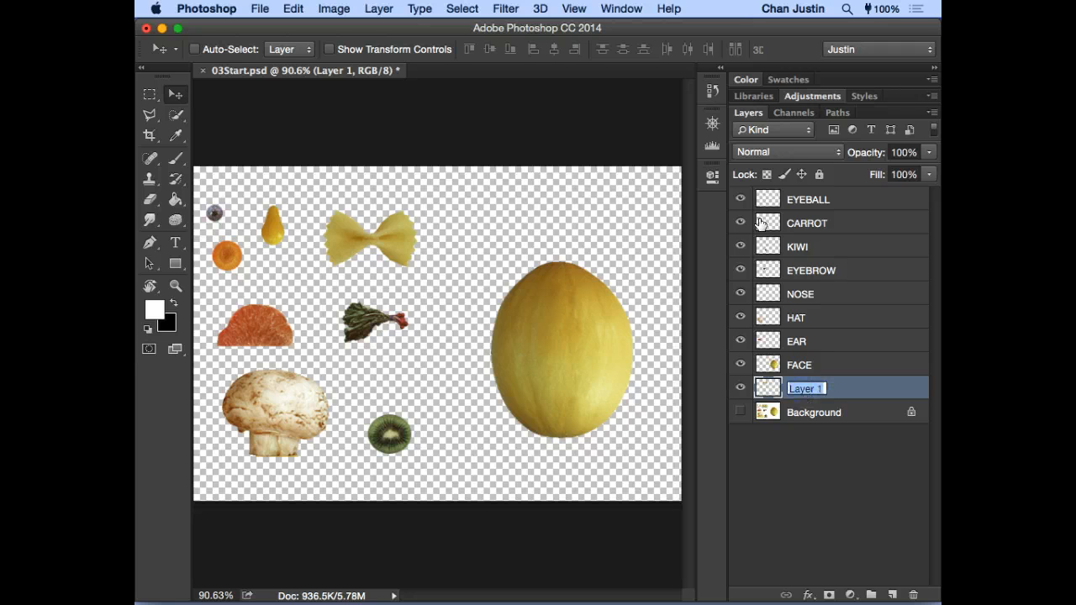
pyautogui.write('BOLDTIE')
pyautogui.press('Return')
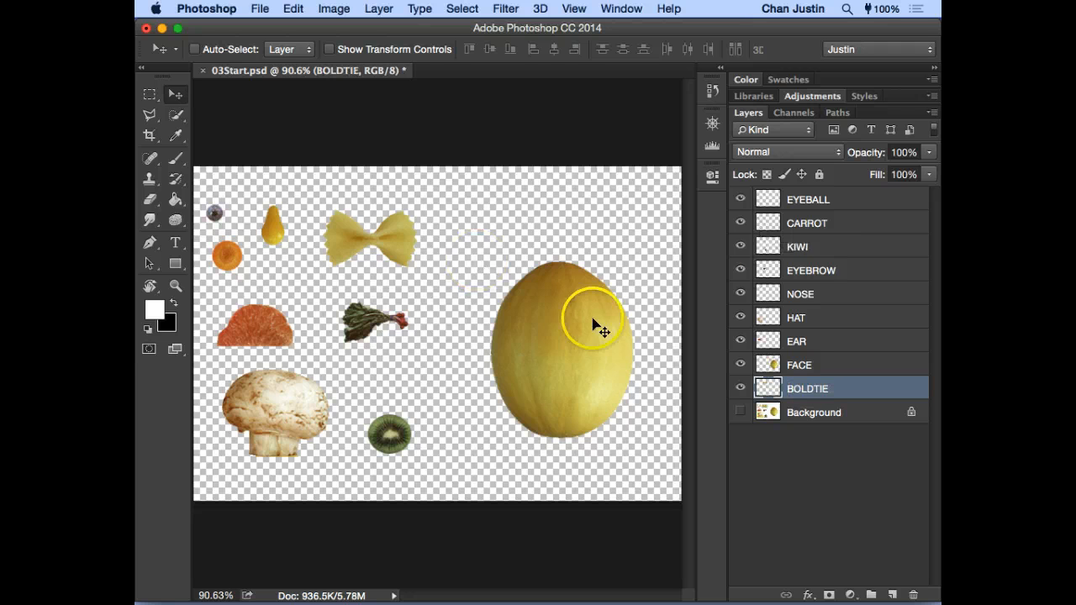
# - Move the FACE layer below BOLDTIE, directly above the Background layer in the stacking order
pyautogui.click(817, 199)
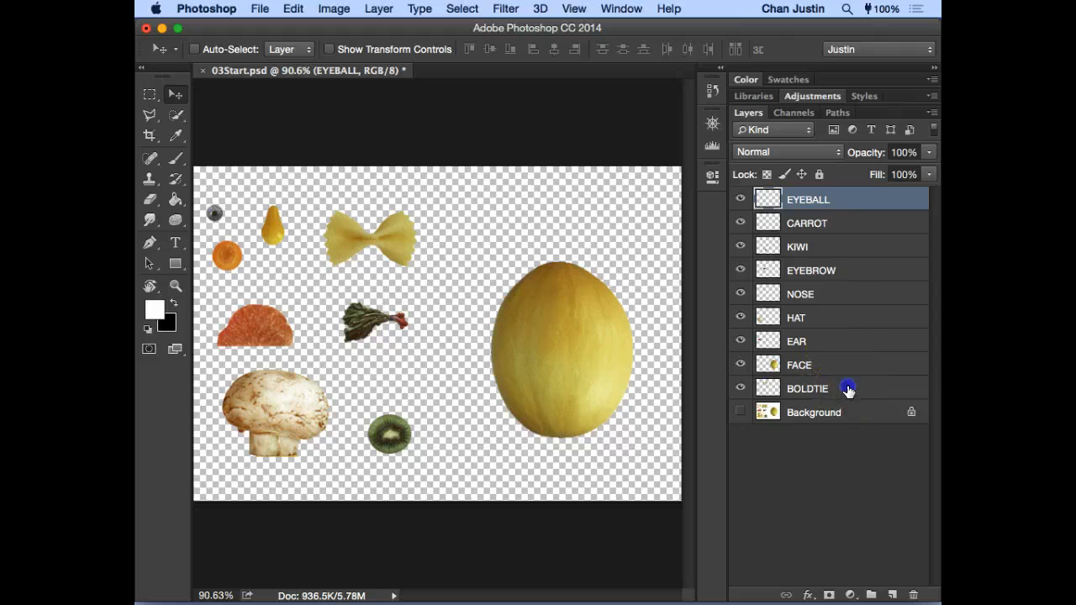
pyautogui.click(848, 389)
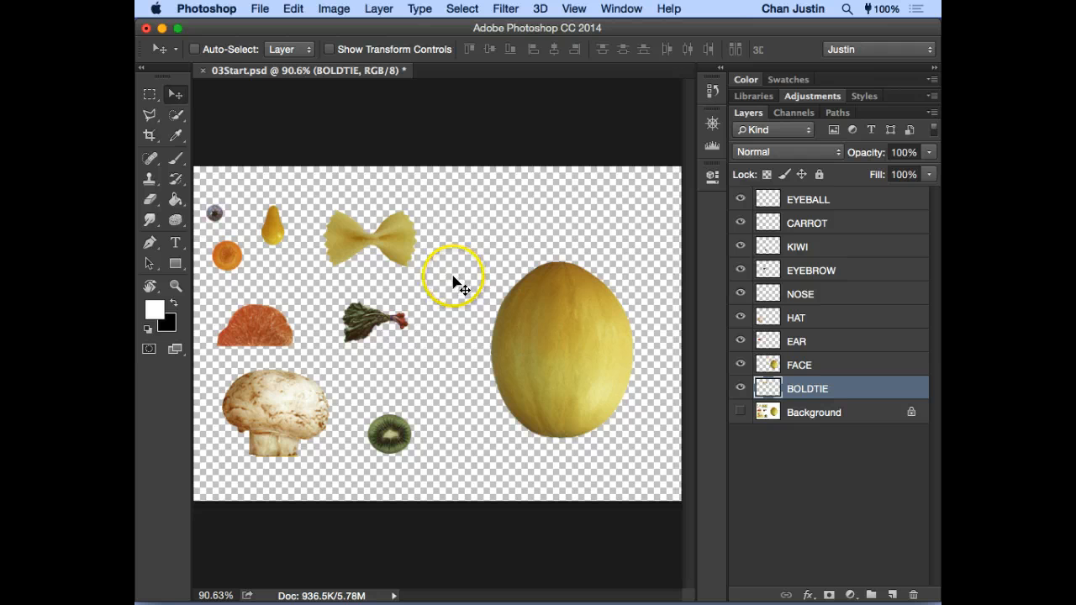
pyautogui.click(804, 365)
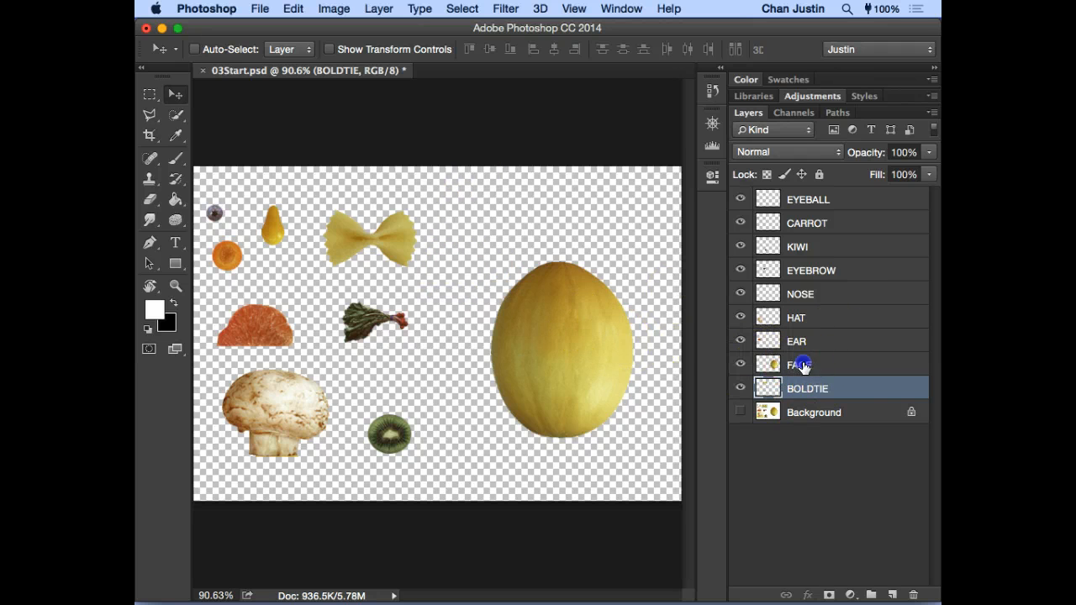
pyautogui.click(827, 365)
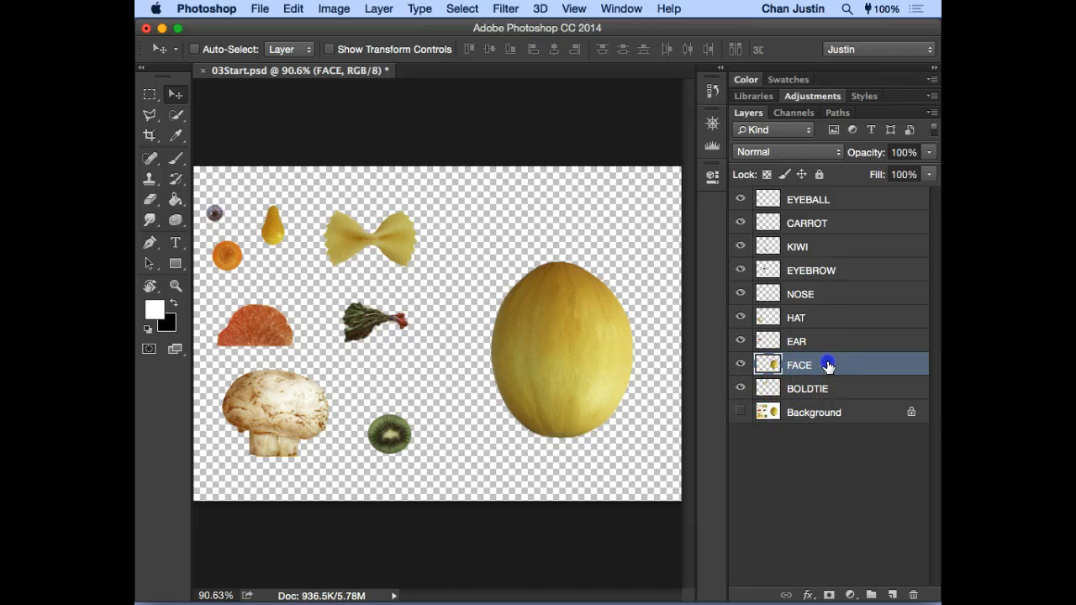
pyautogui.moveTo(828, 365); pyautogui.dragTo(811, 388)
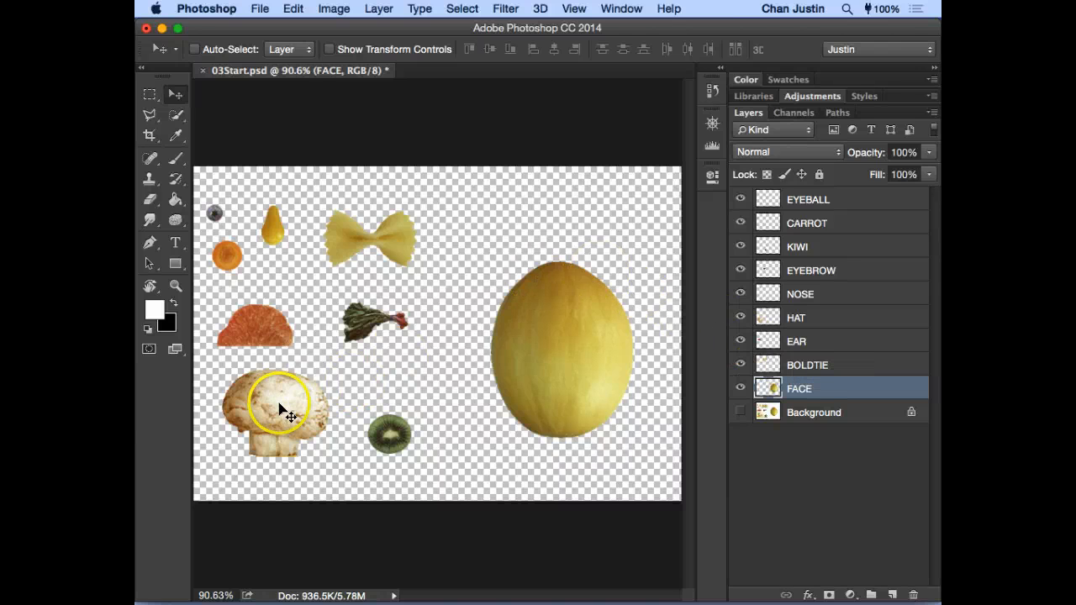
# - Activate different layers one after another by name in the layer stack, ending with EYEBROW
pyautogui.click(836, 200)
pyautogui.click(841, 271)
pyautogui.click(857, 345)
pyautogui.click(860, 370)
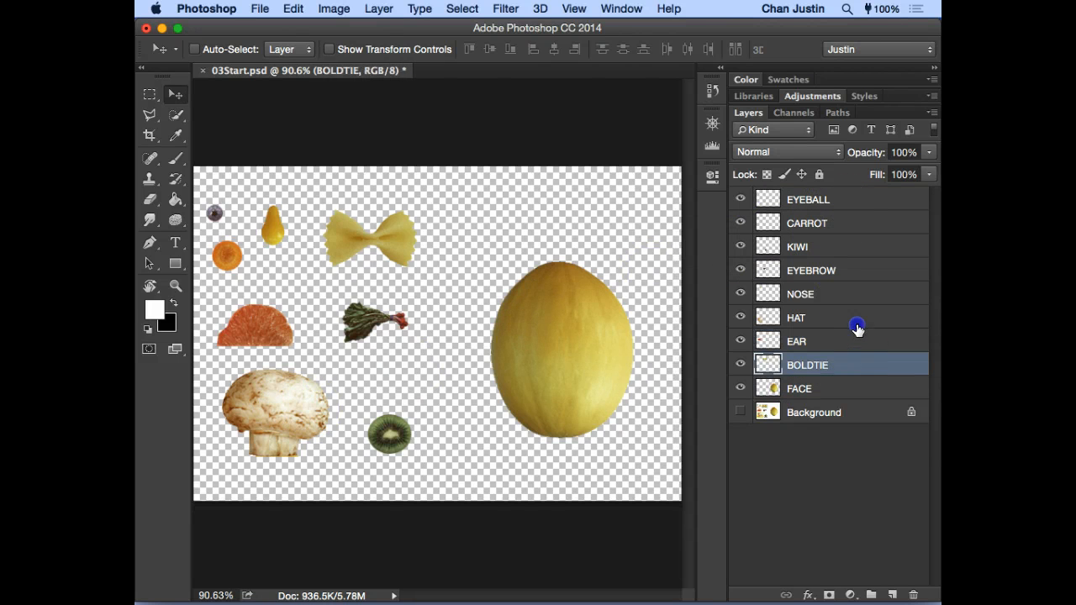
pyautogui.click(855, 324)
pyautogui.click(859, 269)
pyautogui.click(861, 338)
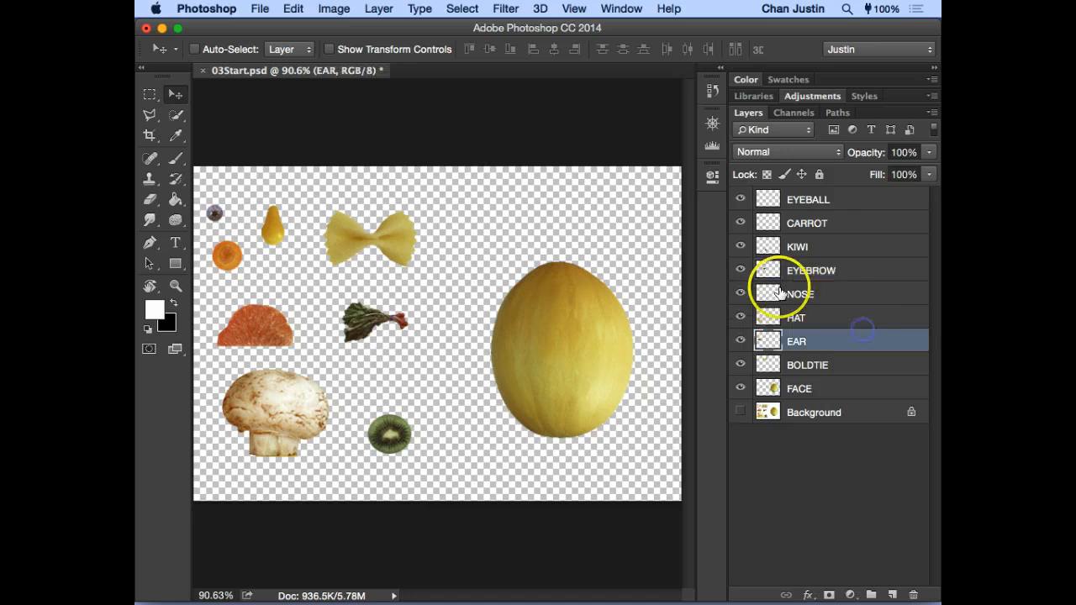
pyautogui.click(889, 295)
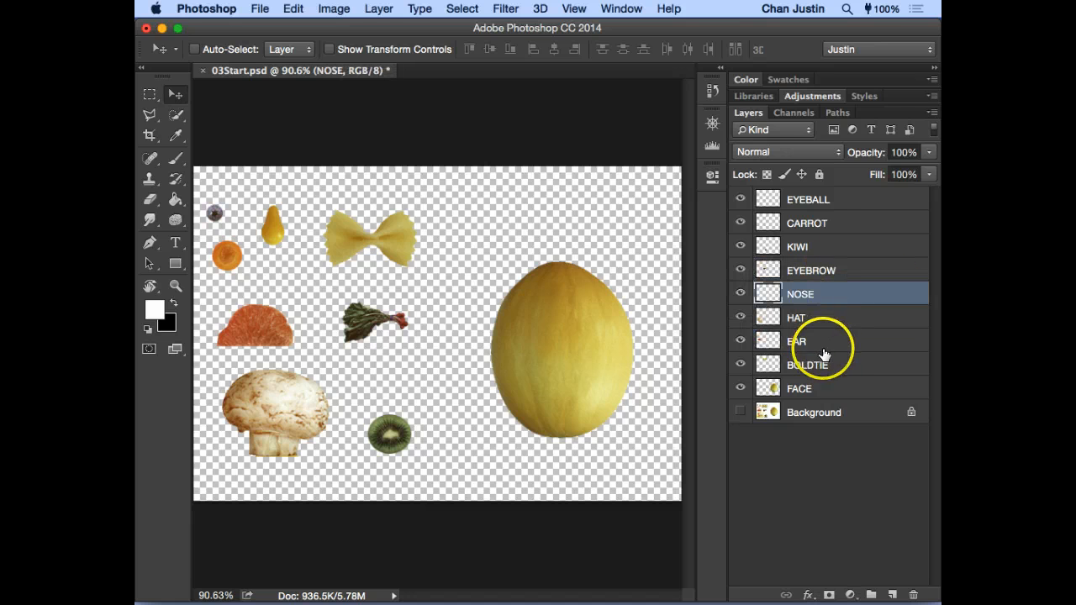
pyautogui.click(857, 271)
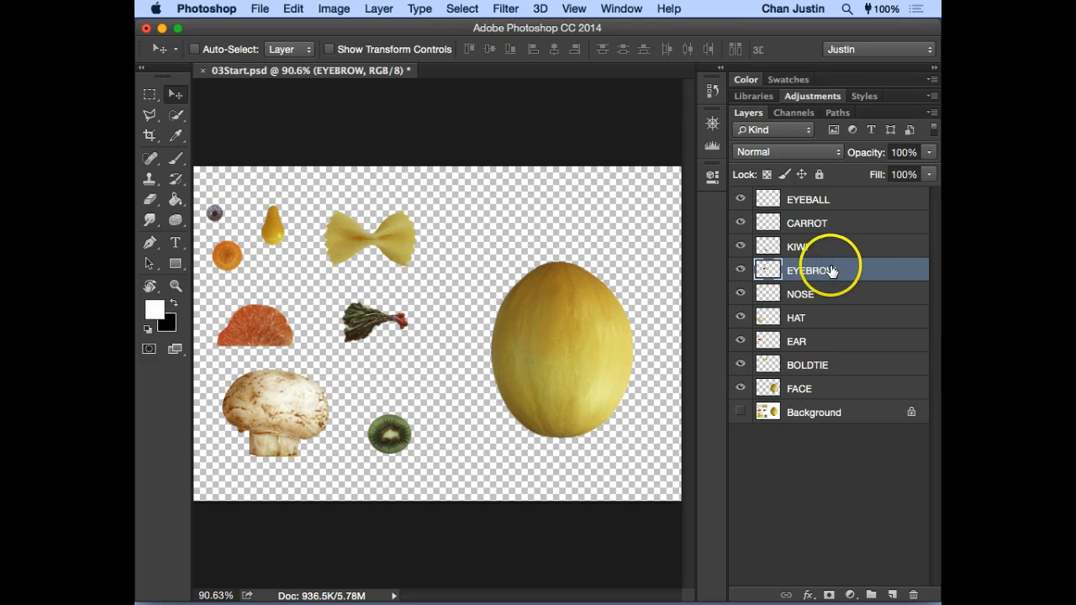
# - Activate the HAT, BOLDTIE and FACE layers in turn by picking the mushroom, bow-tie pasta and melon directly on the canvas
pyautogui.rightClick(292, 401)
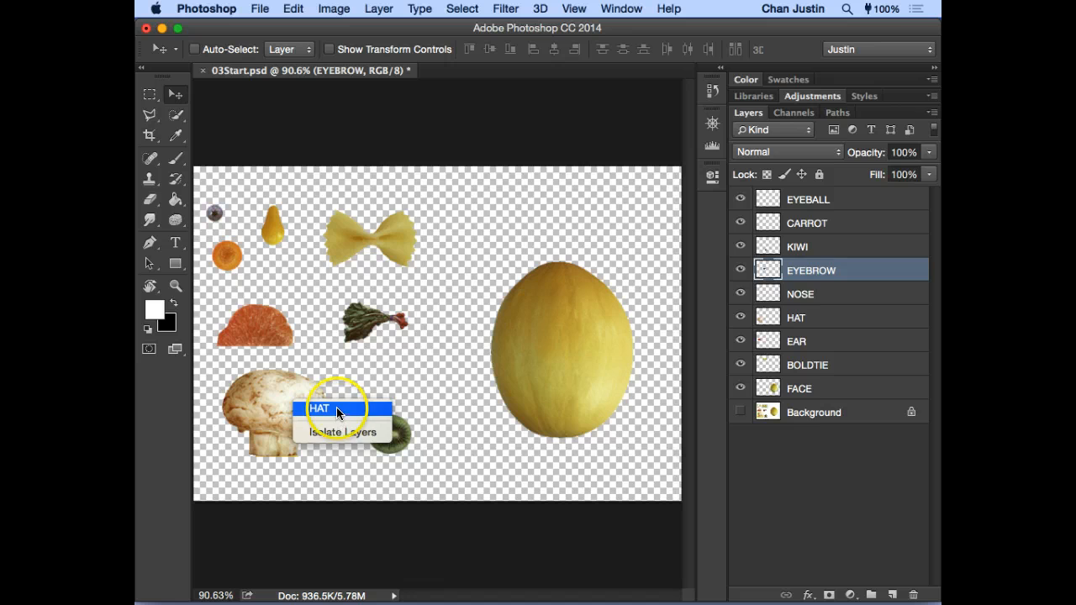
pyautogui.click(336, 409)
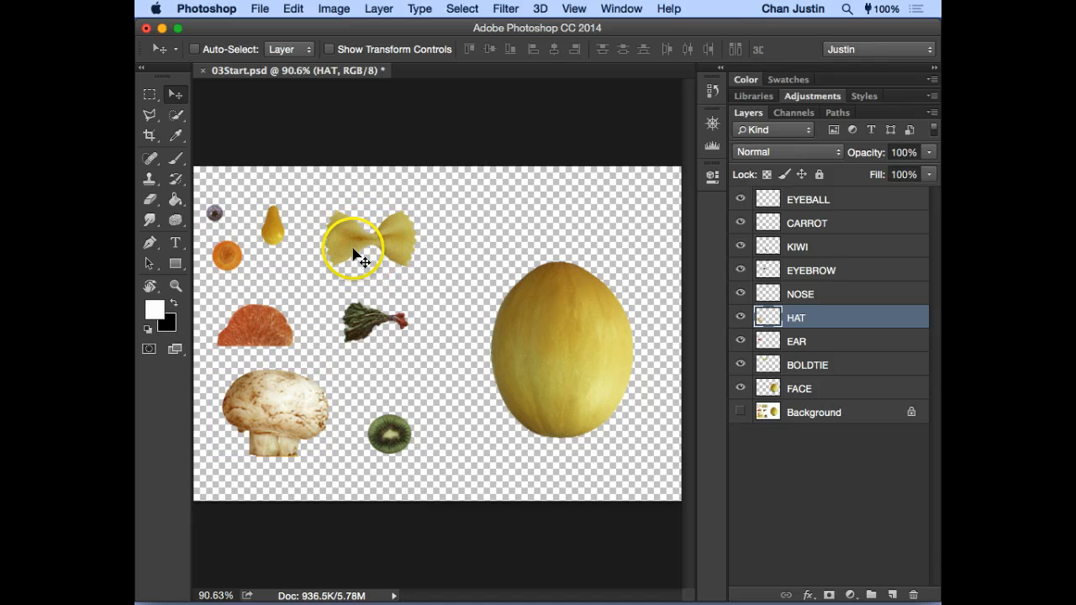
pyautogui.press('super')
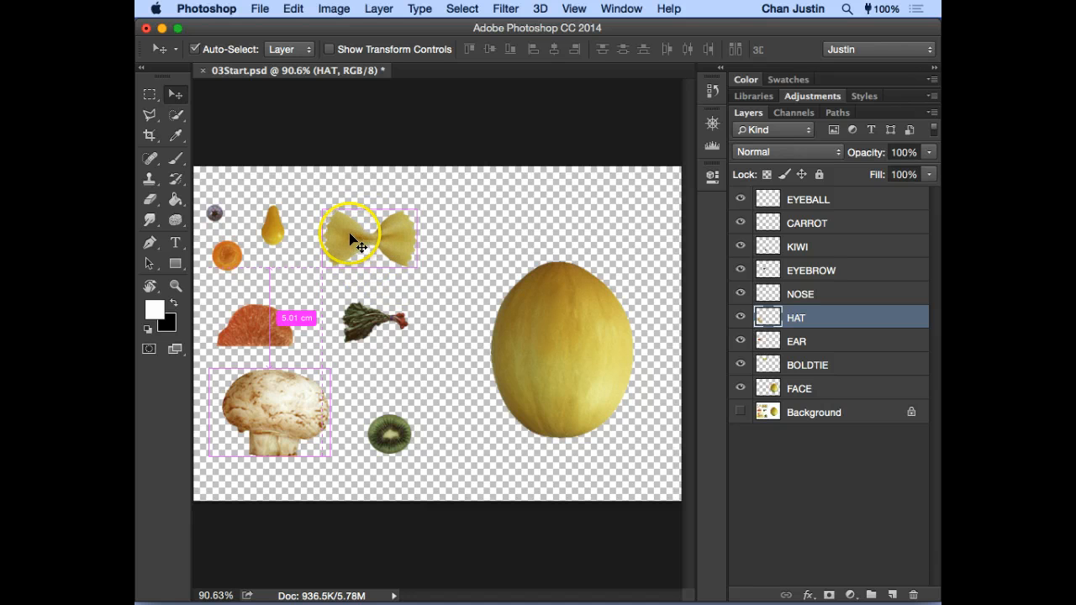
pyautogui.keyDown('super'); pyautogui.click(355, 244); pyautogui.keyUp('super')
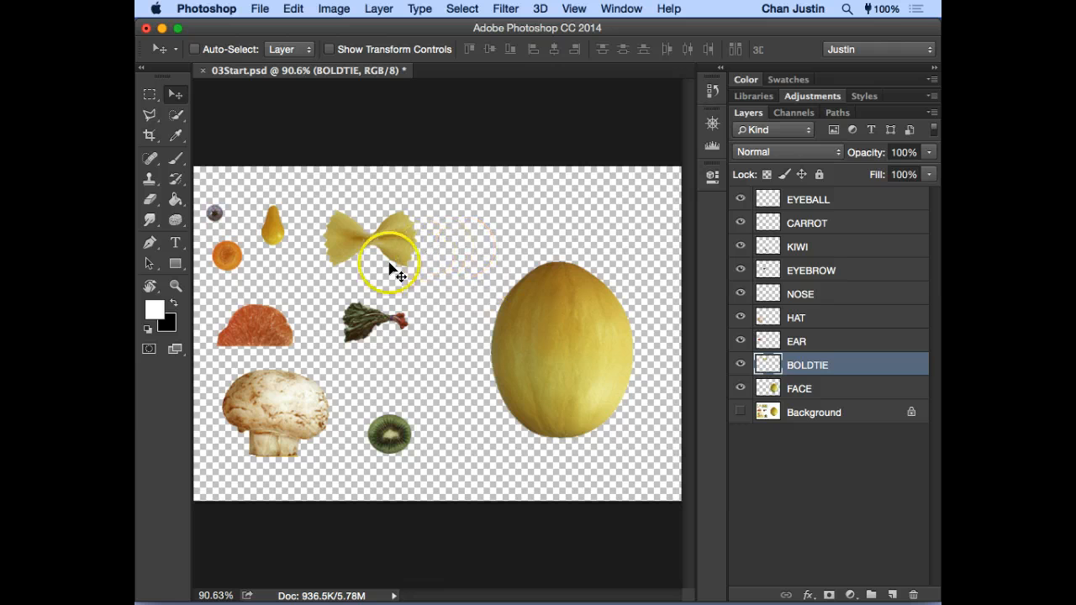
pyautogui.keyDown('super'); pyautogui.click(588, 329); pyautogui.keyUp('super')
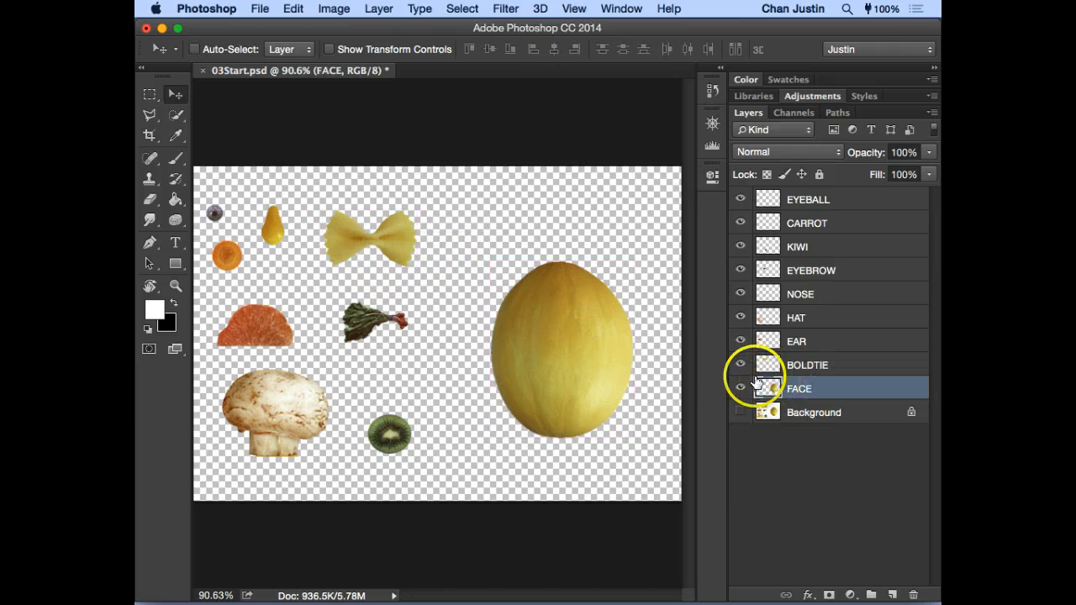
# - Activate the EAR and BOLDTIE layers in turn by picking the grapefruit slice and the bow-tie pasta directly on the canvas
pyautogui.keyDown('super'); pyautogui.click(259, 320); pyautogui.keyUp('super')
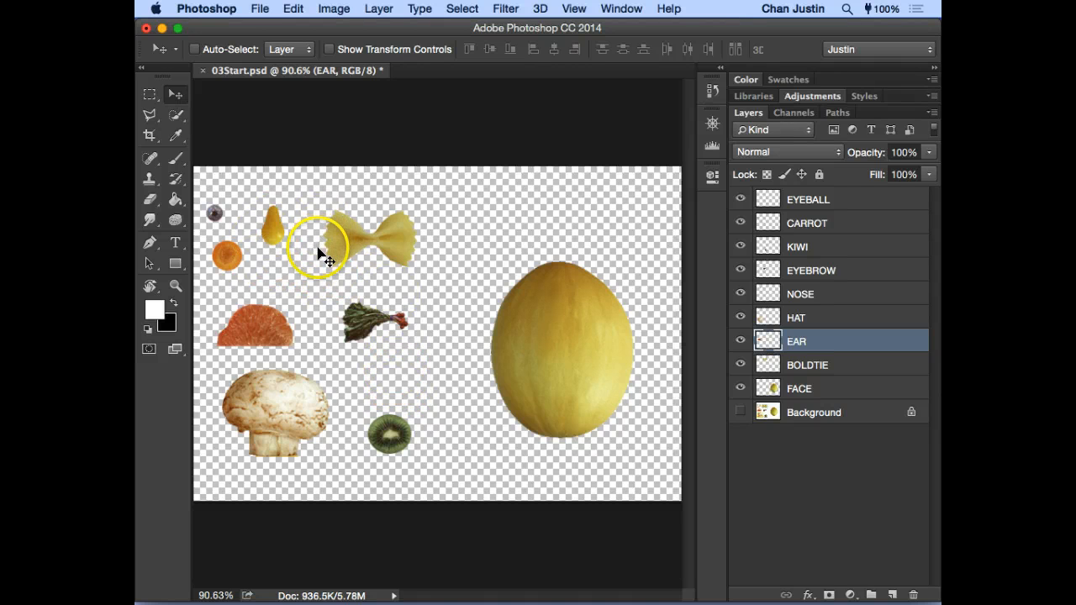
pyautogui.rightClick(267, 326)
pyautogui.click(311, 314)
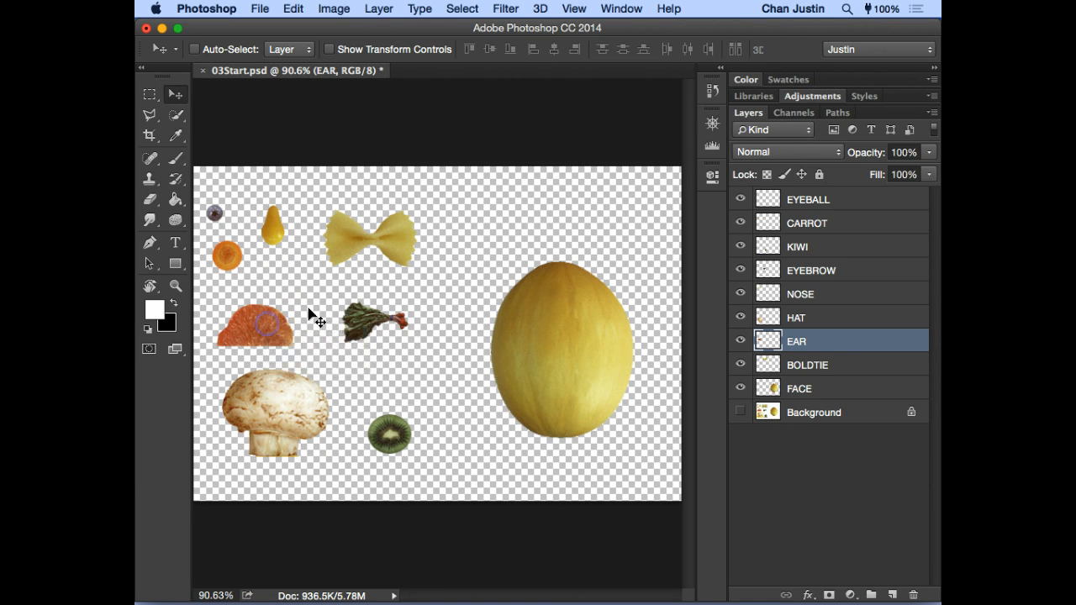
pyautogui.rightClick(267, 319)
pyautogui.click(291, 330)
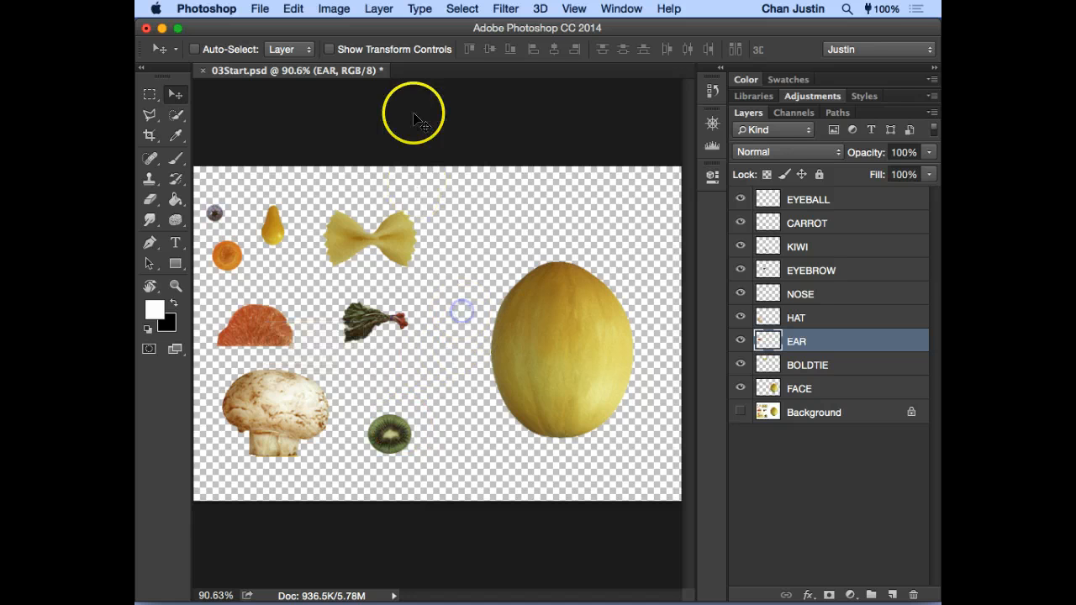
pyautogui.keyDown('super'); pyautogui.click(376, 244); pyautogui.keyUp('super')
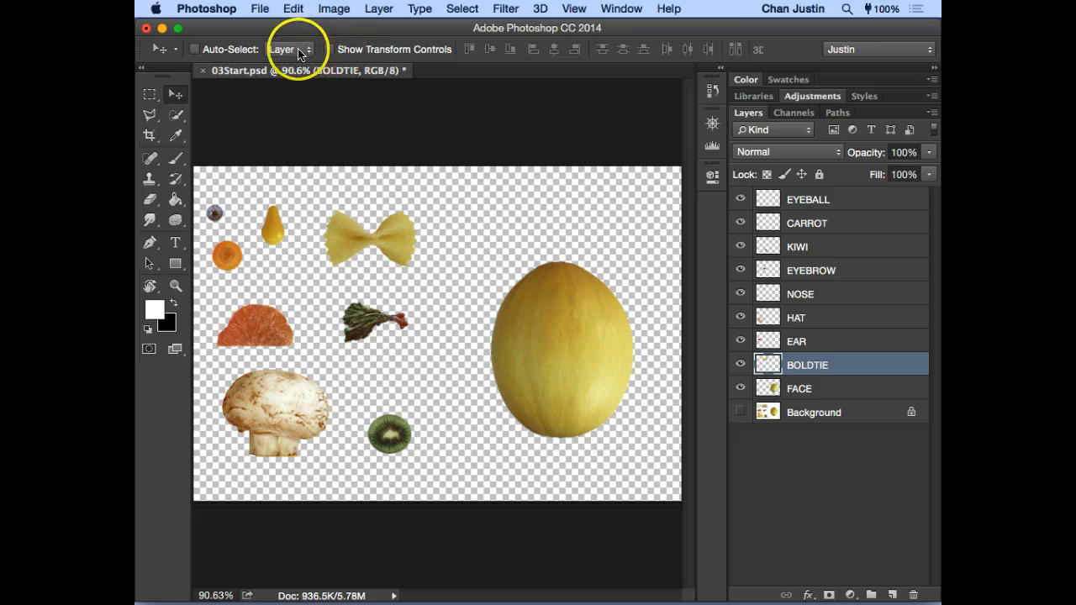
# - Turn on Auto-Select for the Move tool and activate FACE, EYEBROW, EAR, CARROT and NOSE by picking their objects on the canvas
pyautogui.click(174, 96)
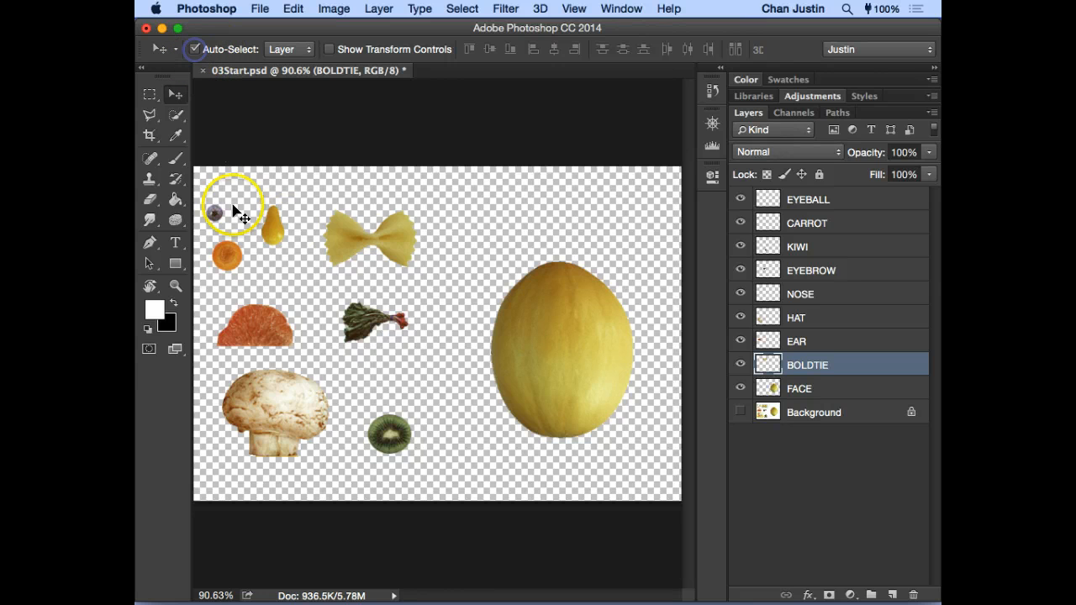
pyautogui.click(569, 335)
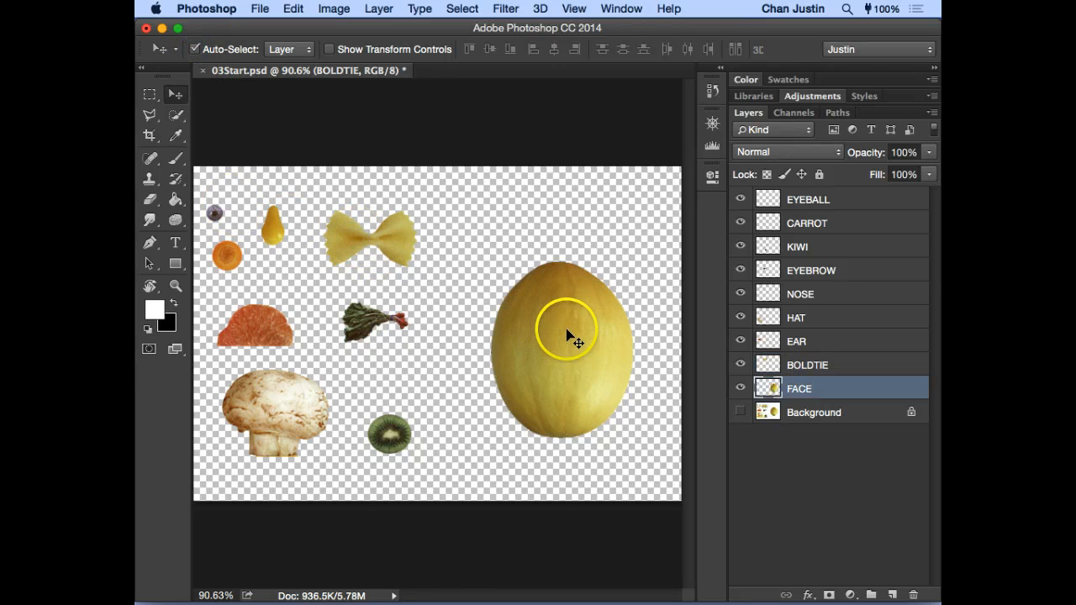
pyautogui.click(378, 326)
pyautogui.click(275, 329)
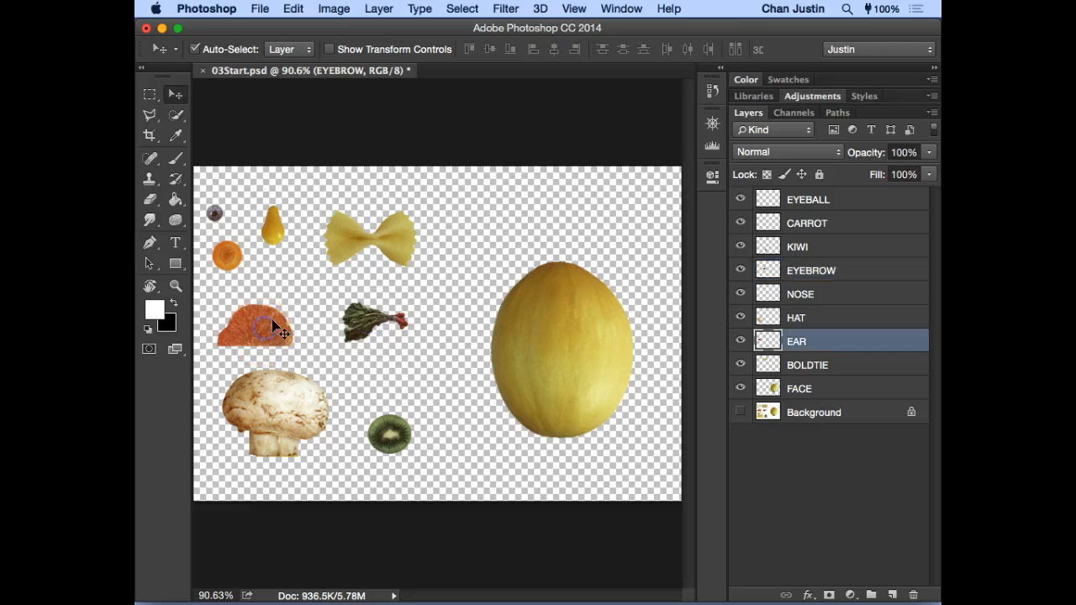
pyautogui.click(227, 252)
pyautogui.click(273, 226)
pyautogui.click(217, 216)
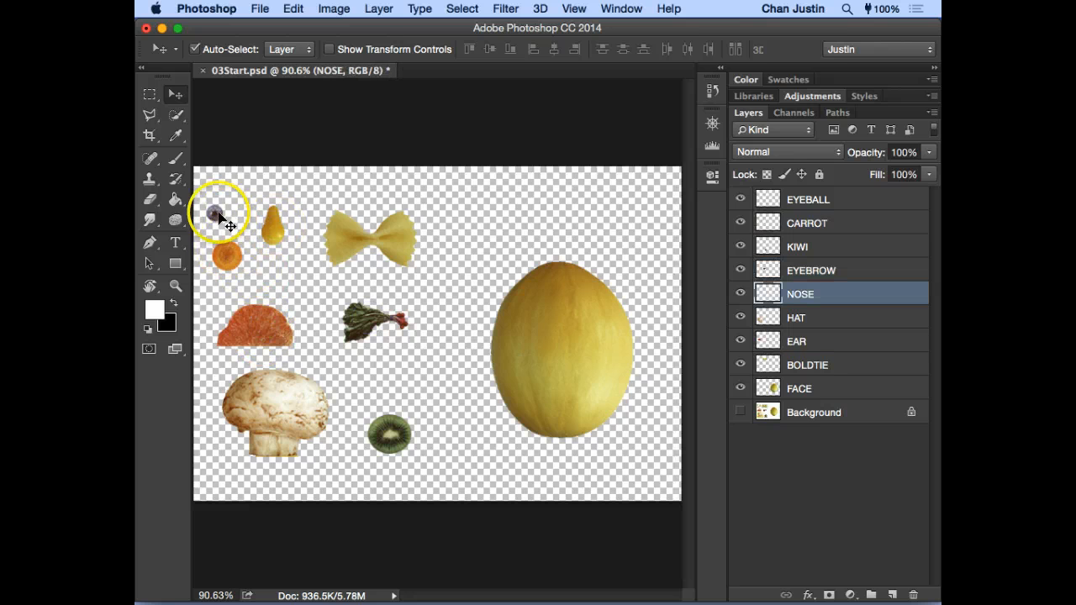
# - Turn Auto-Select off and, using its temporary override, pick the objects of BOLDTIE, FACE, EAR, EYEBROW, HAT and KIWI, ending with FACE
pyautogui.click(217, 49)
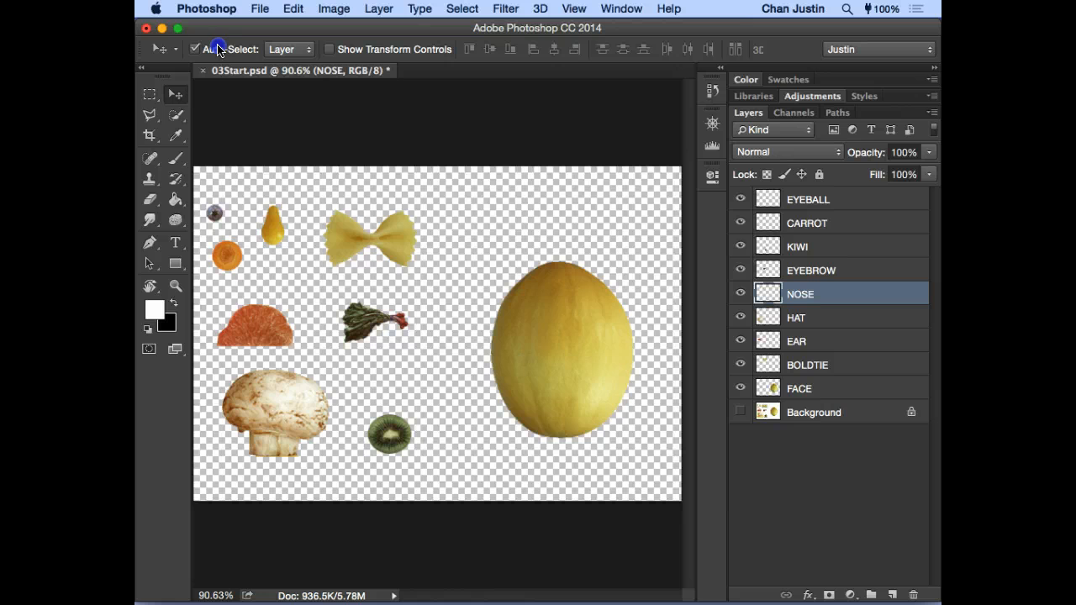
pyautogui.keyDown('super'); pyautogui.click(361, 243); pyautogui.keyUp('super')
pyautogui.keyDown('super'); pyautogui.click(559, 322); pyautogui.keyUp('super')
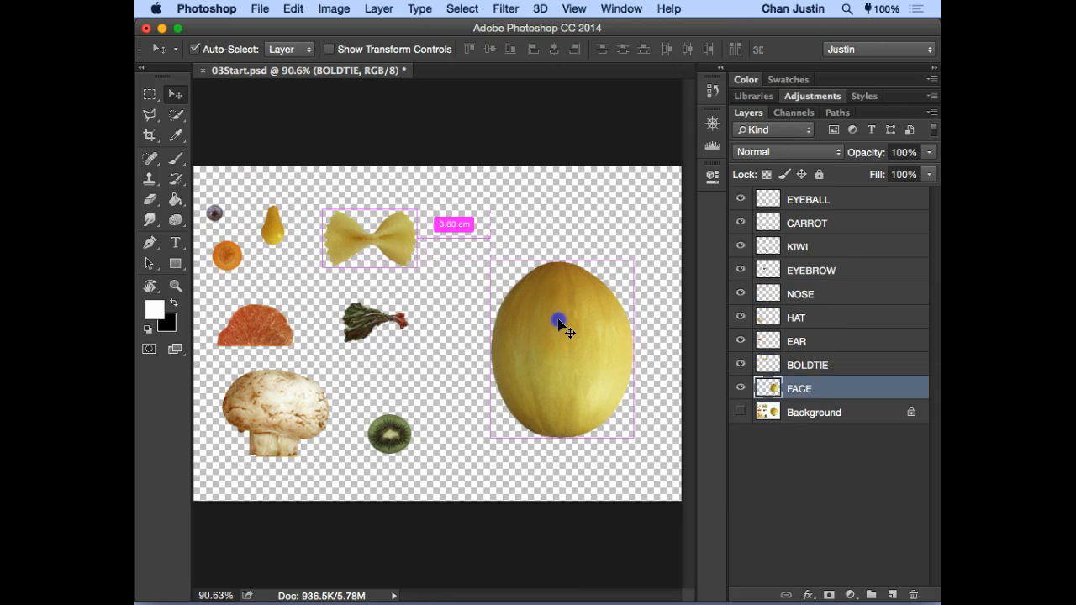
pyautogui.click(290, 314)
pyautogui.click(369, 321)
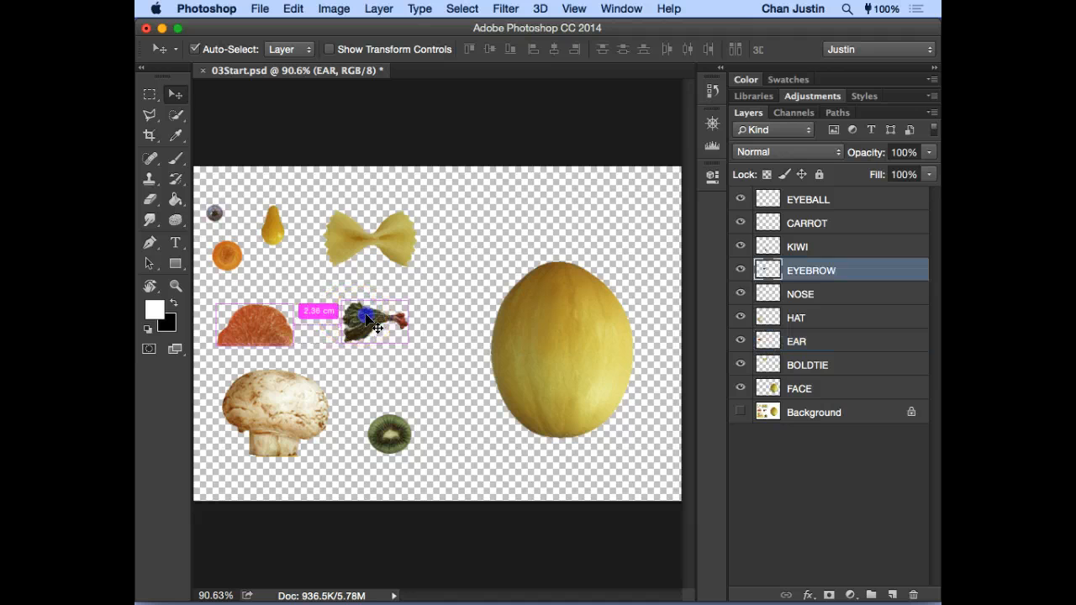
pyautogui.click(288, 396)
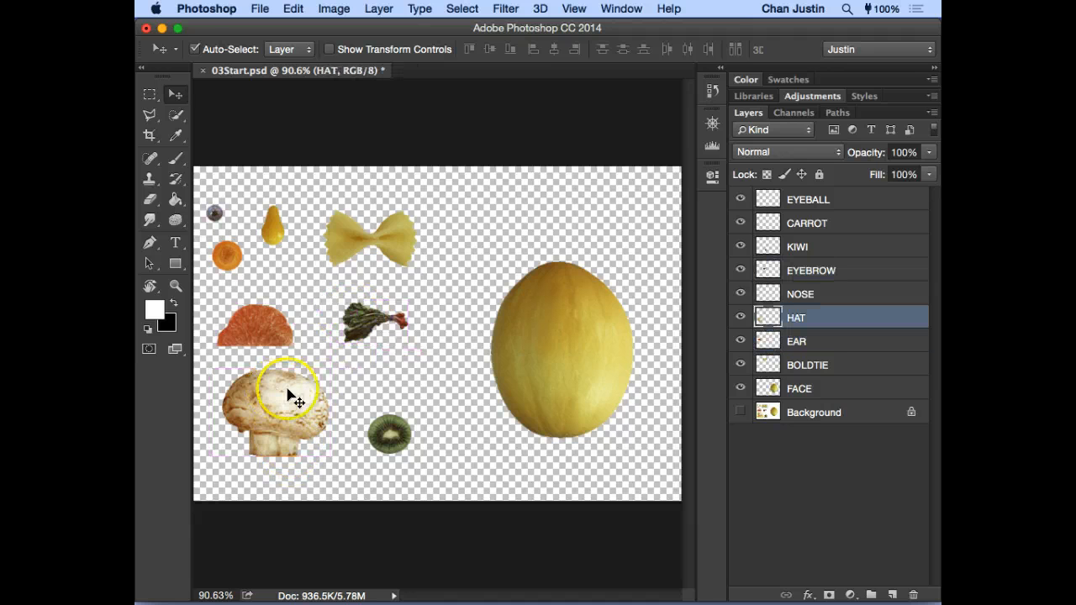
pyautogui.click(370, 433)
pyautogui.click(216, 51)
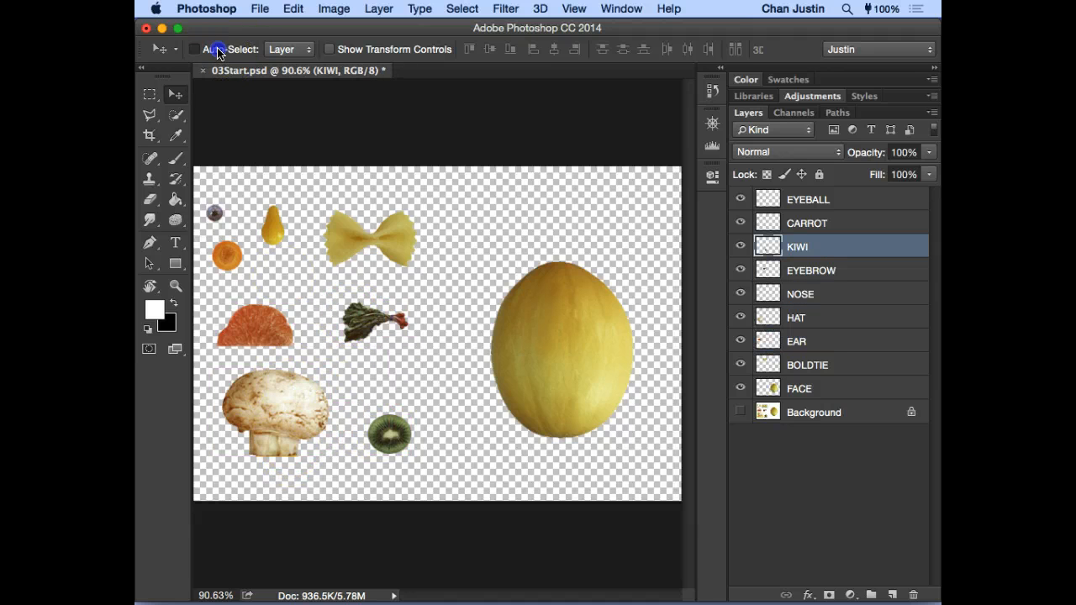
pyautogui.click(575, 308)
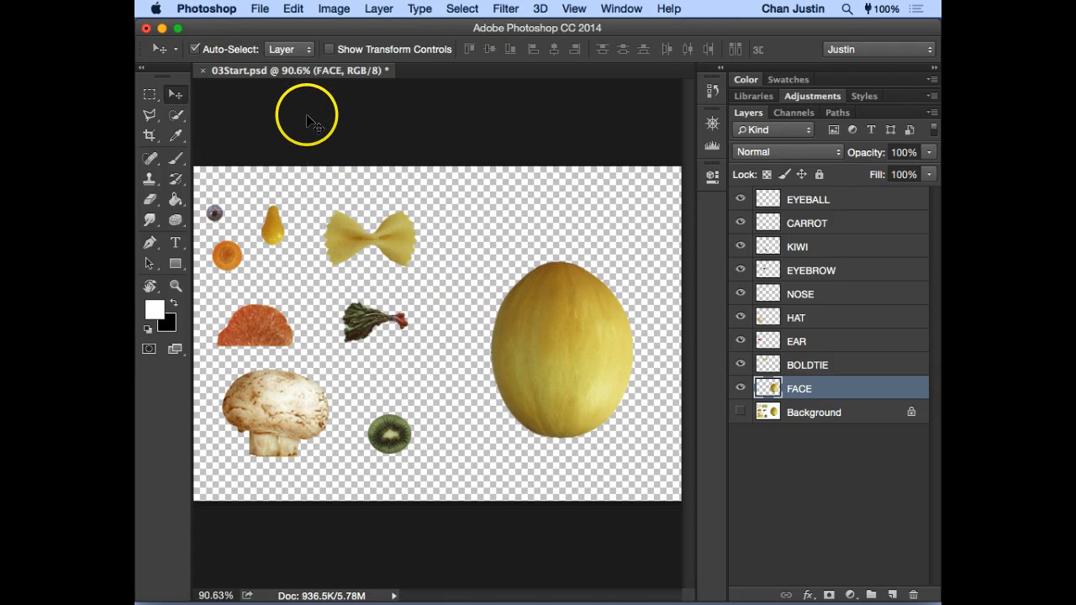
pyautogui.moveTo(308, 132); pyautogui.dragTo(310, 143)
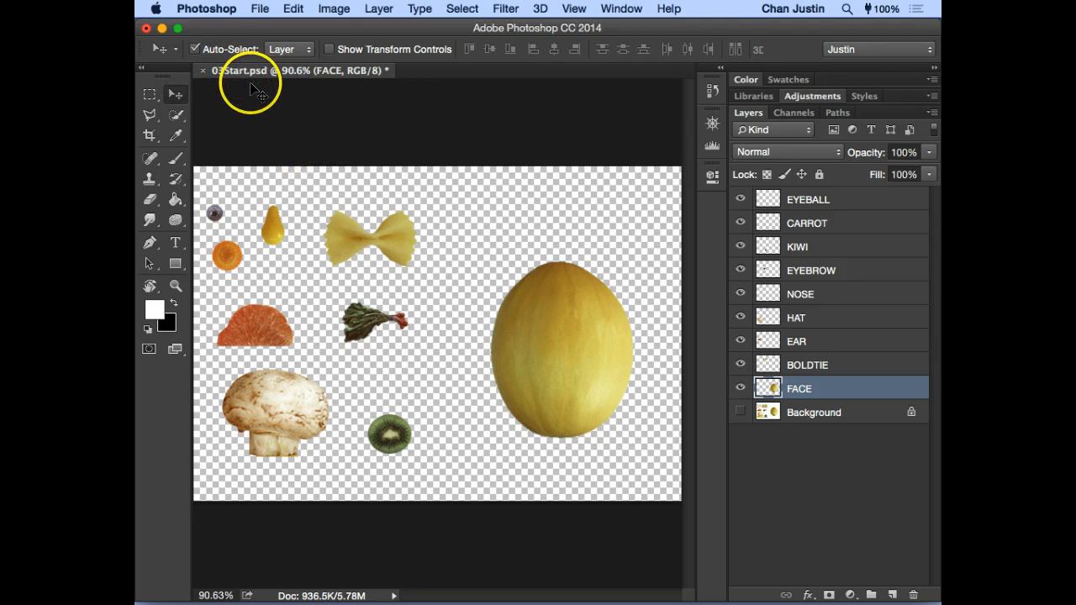
# - Show and hide the Transform Controls around the melon, and activate BOLDTIE and FACE in the layer stack
pyautogui.click(362, 50)
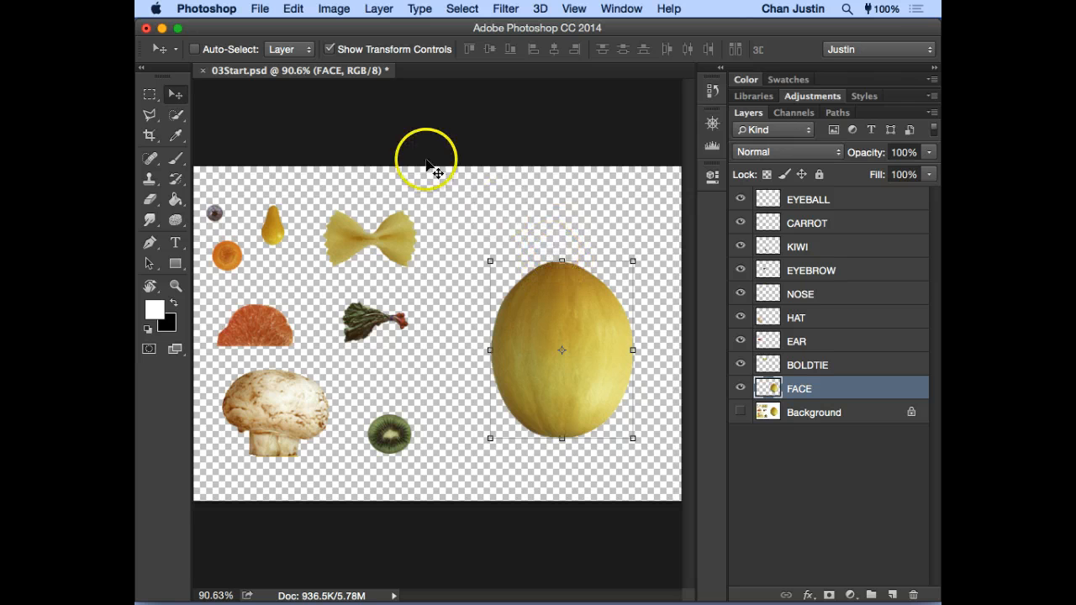
pyautogui.click(376, 51)
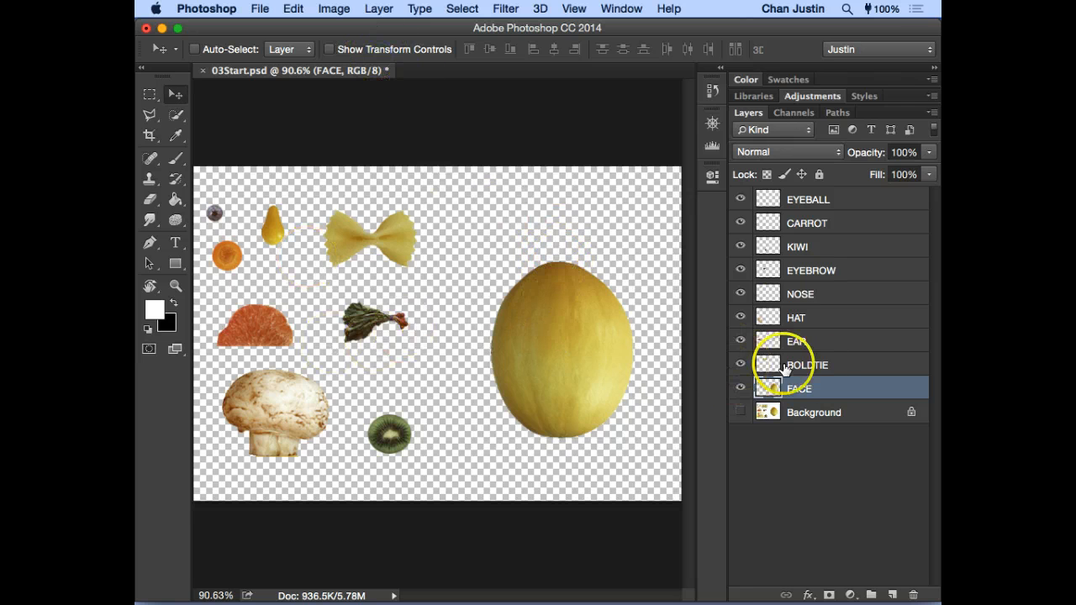
pyautogui.click(817, 363)
pyautogui.click(816, 386)
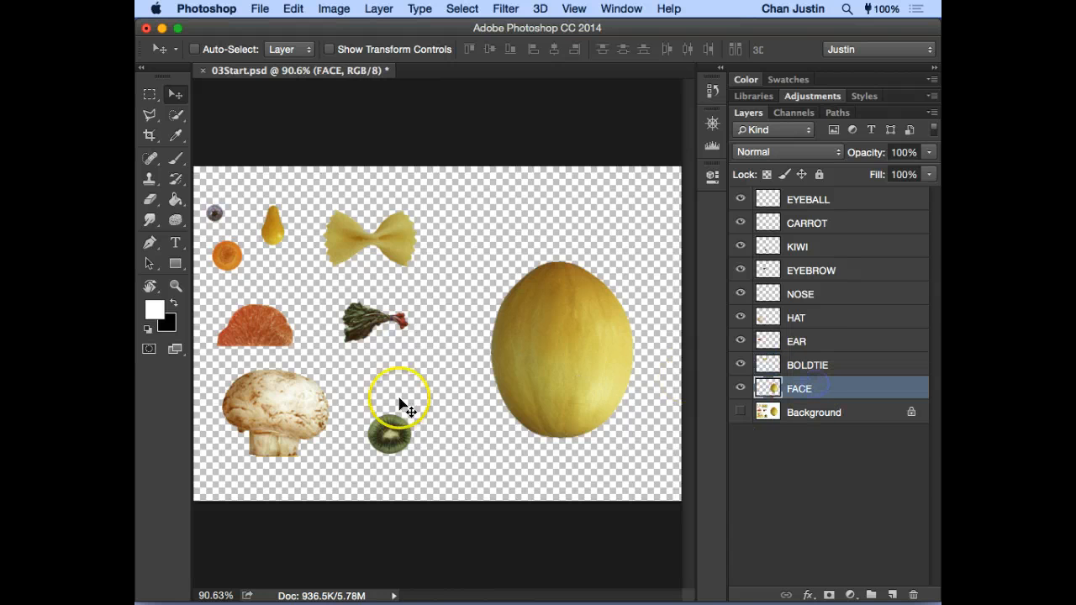
# - Move the mushroom onto the top of the melon and place the HAT layer directly below FACE in the stacking order
pyautogui.click(294, 405)
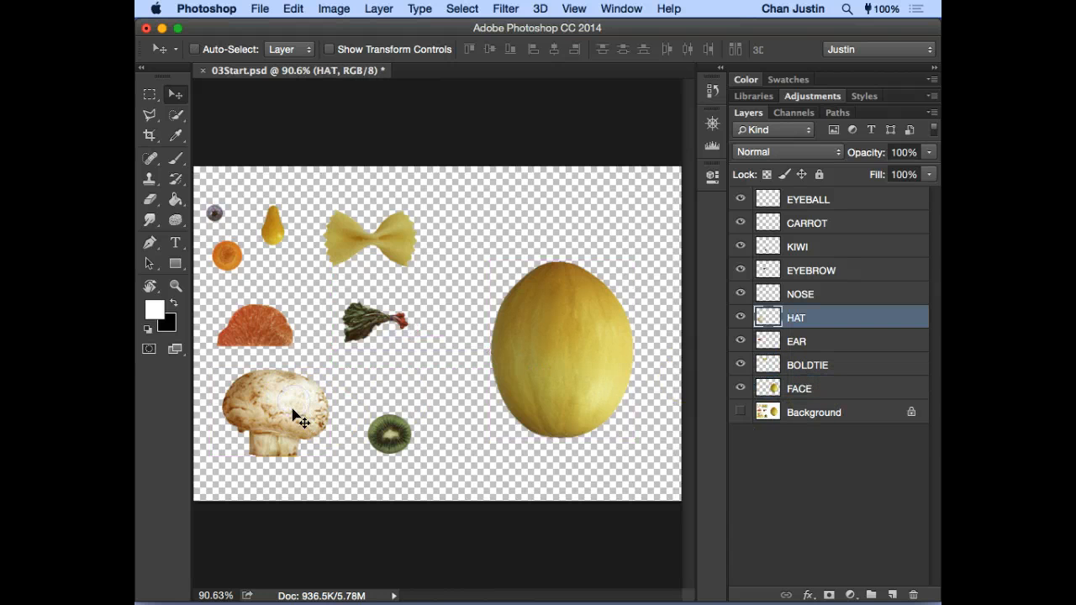
pyautogui.moveTo(346, 403); pyautogui.dragTo(564, 244)
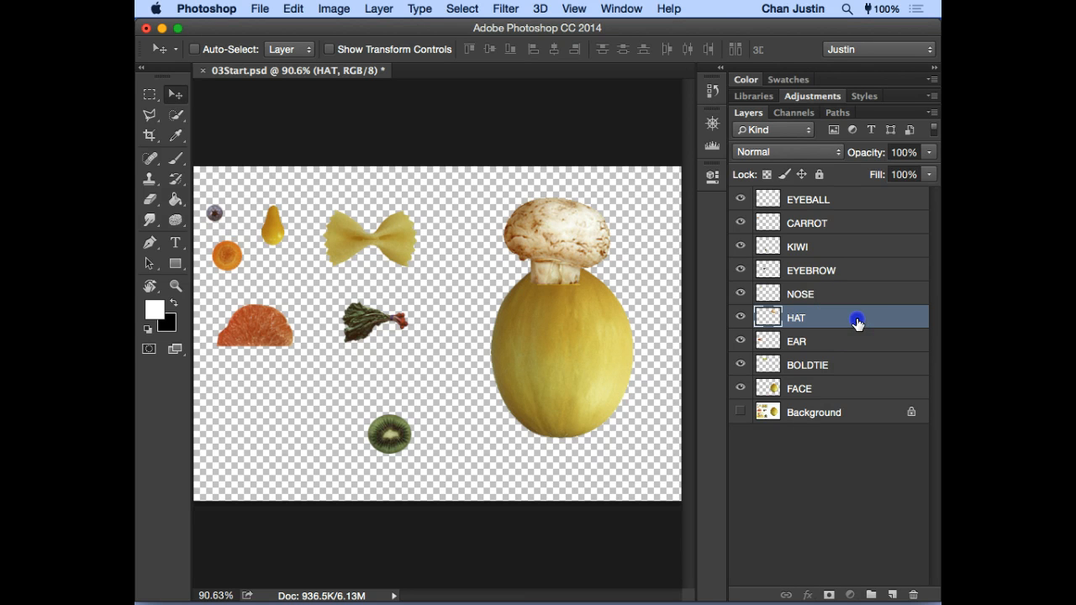
pyautogui.moveTo(856, 324); pyautogui.dragTo(850, 398)
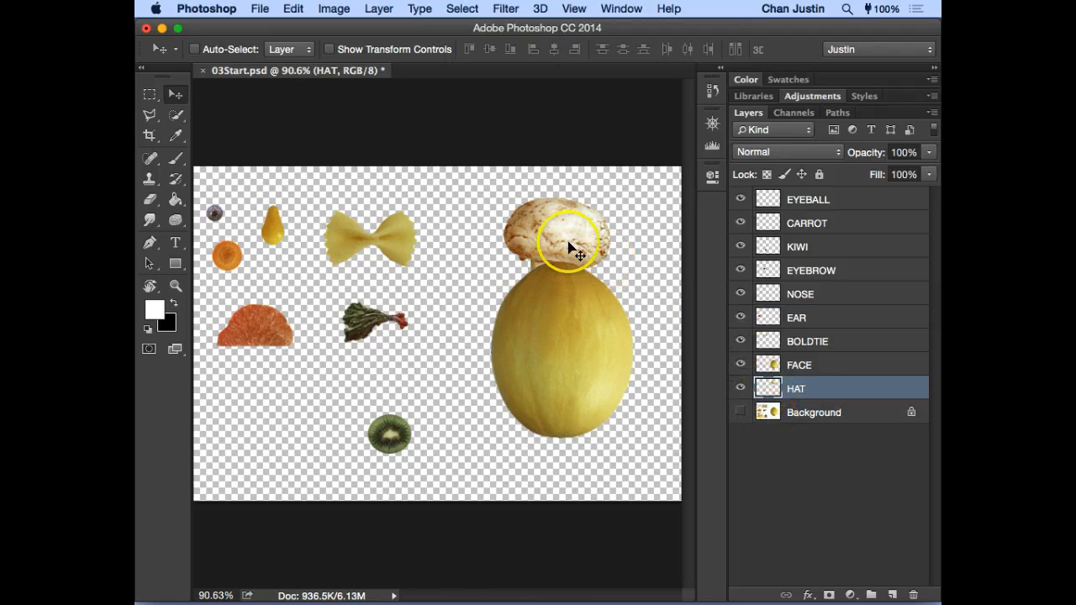
# - Raise the mushroom and nudge it left so its stem sits centered on the top of the melon
pyautogui.moveTo(569, 245)
pyautogui.mouseDown()
pyautogui.moveTo(577, 223)
pyautogui.moveTo(584, 236)
pyautogui.mouseUp()
pyautogui.press('Left')
pyautogui.press('Left')
pyautogui.press('Left')
pyautogui.press('Left')
pyautogui.press('Left')
pyautogui.press('Left')
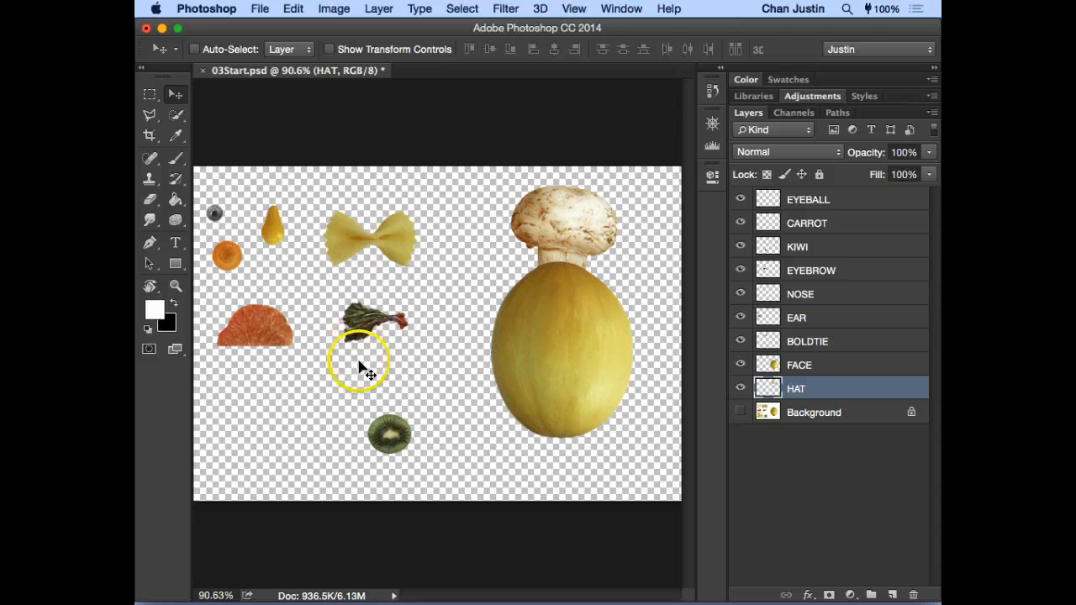
# - Activate the EAR layer and move the grapefruit slice so it overlaps the melon's left edge at mid-height
pyautogui.keyDown('super'); pyautogui.click(272, 336); pyautogui.keyUp('super')
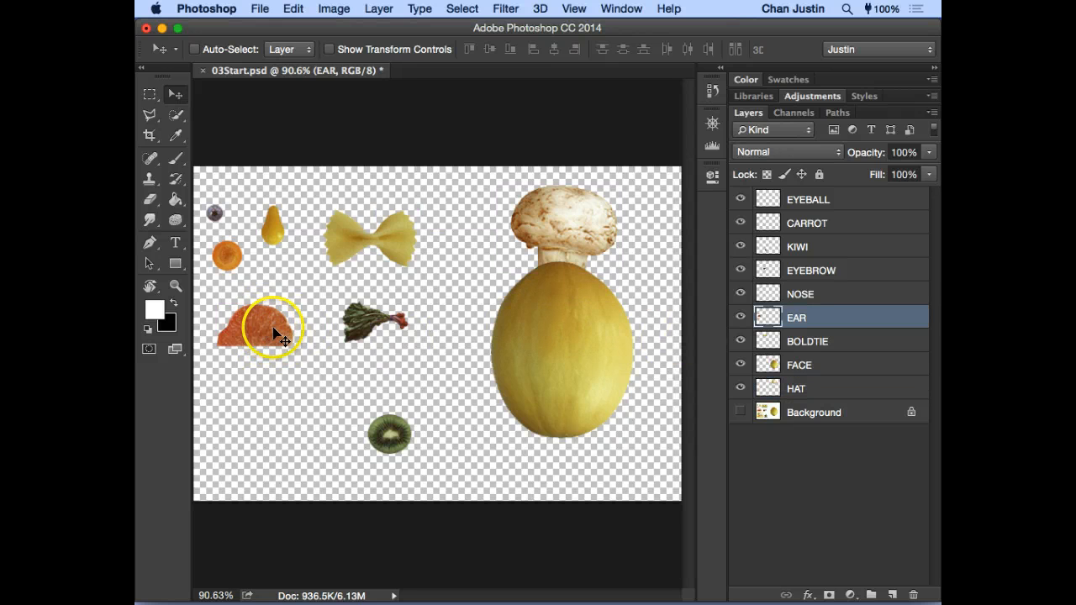
pyautogui.click(810, 313)
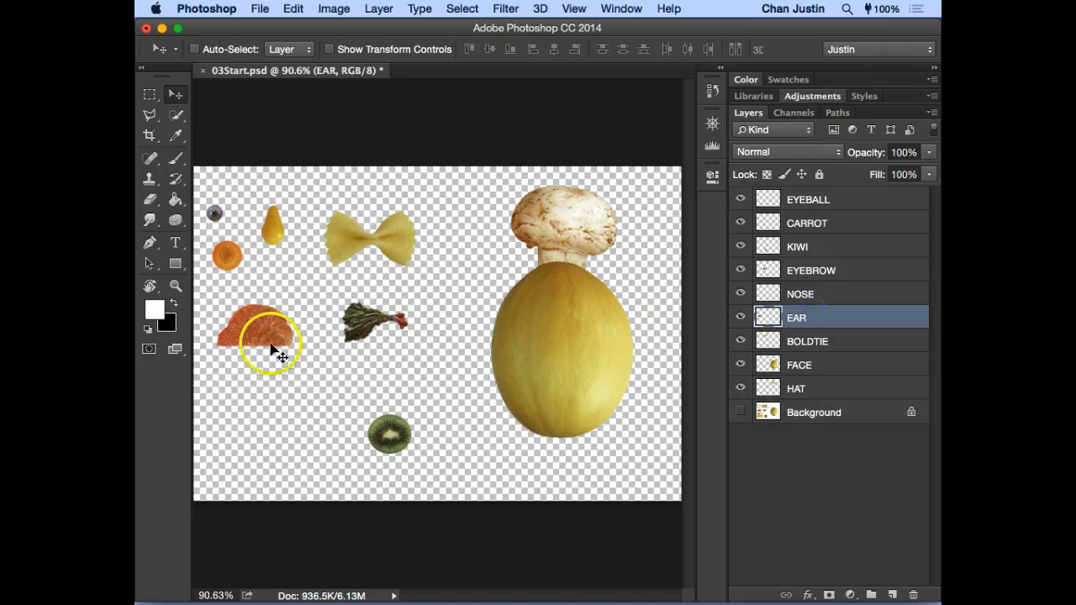
pyautogui.moveTo(267, 329); pyautogui.dragTo(504, 320)
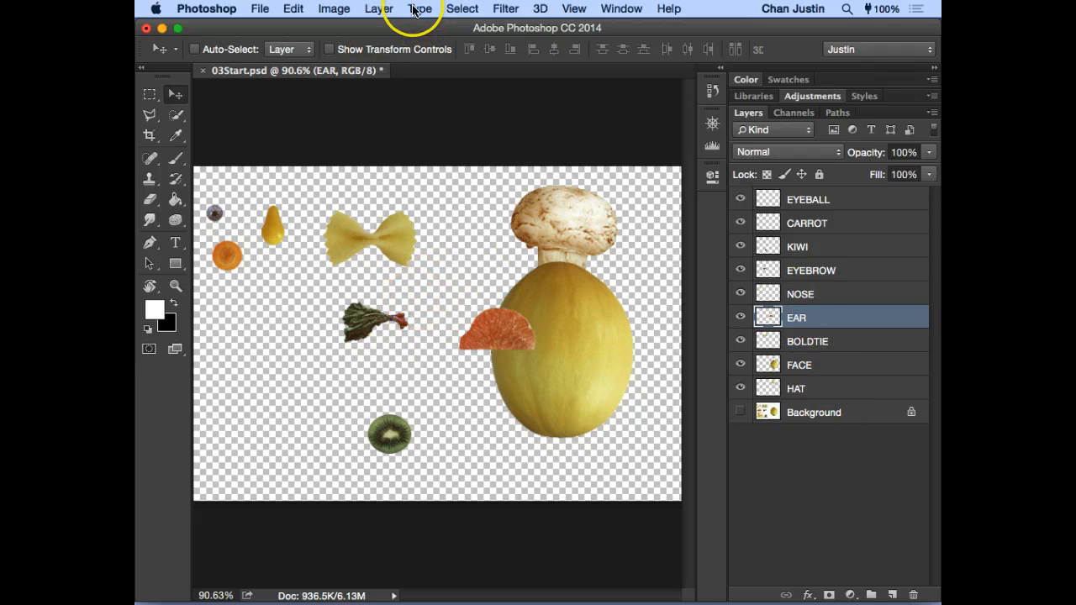
# - Look up the layer Arrange commands and try them by shifting EAR backward and forward past BOLDTIE
pyautogui.click(385, 10)
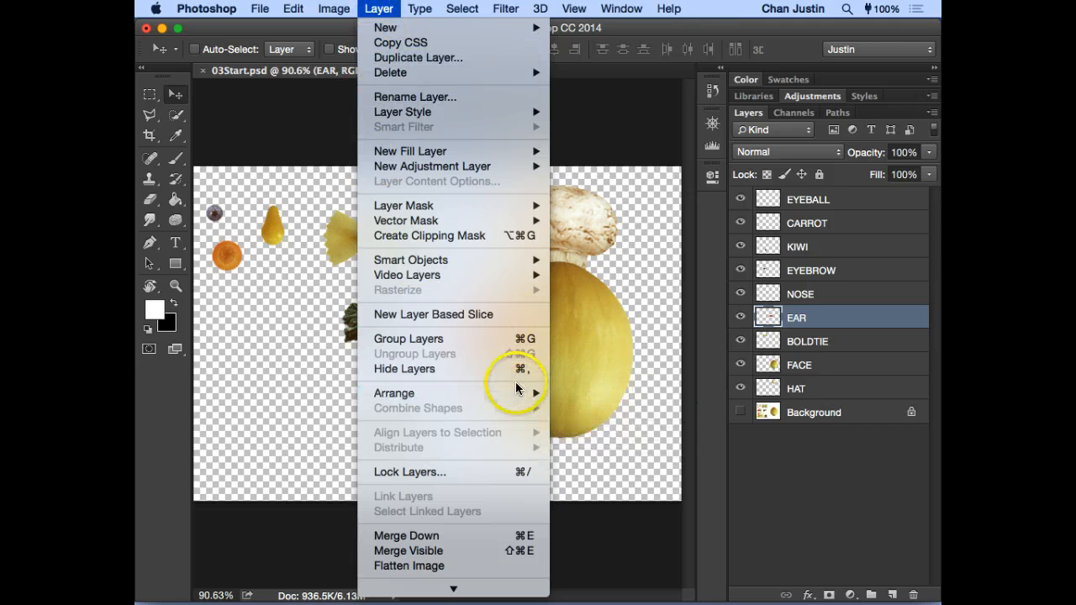
pyautogui.moveTo(513, 392)
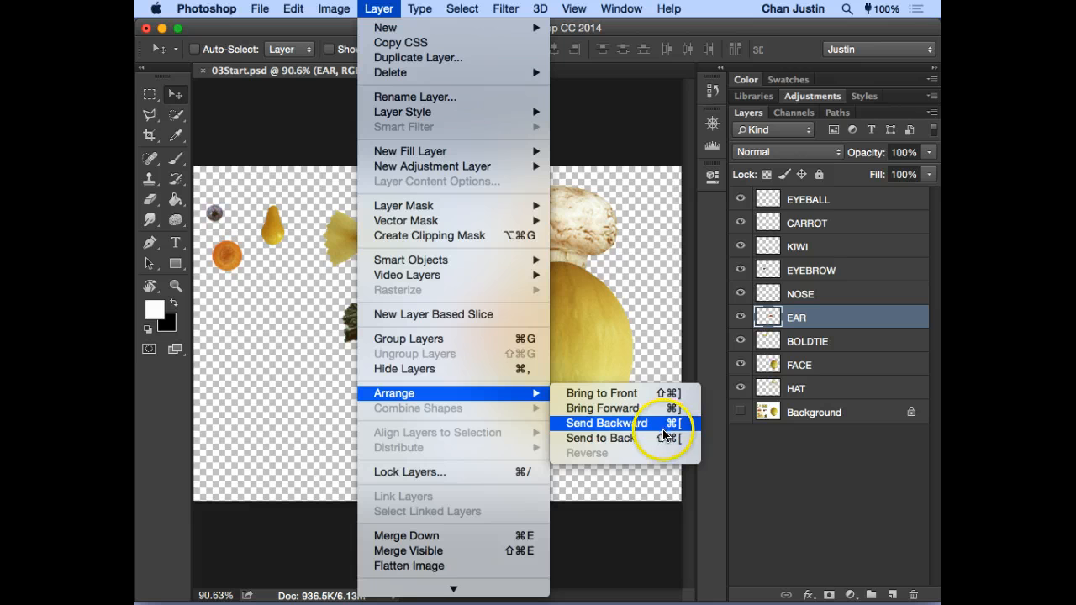
pyautogui.click(664, 32)
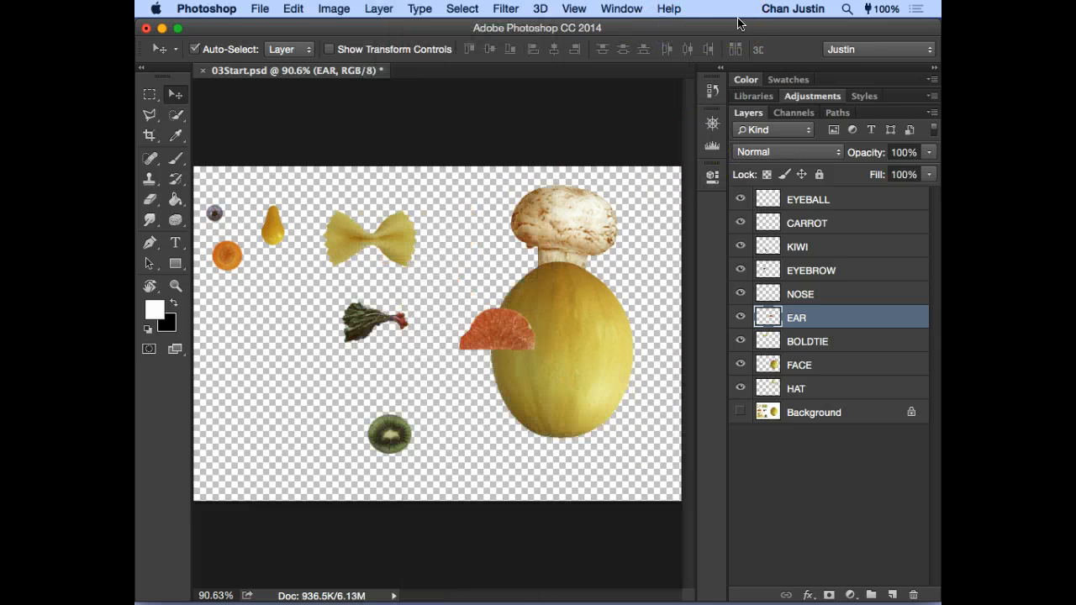
pyautogui.press('super+bracketleft')
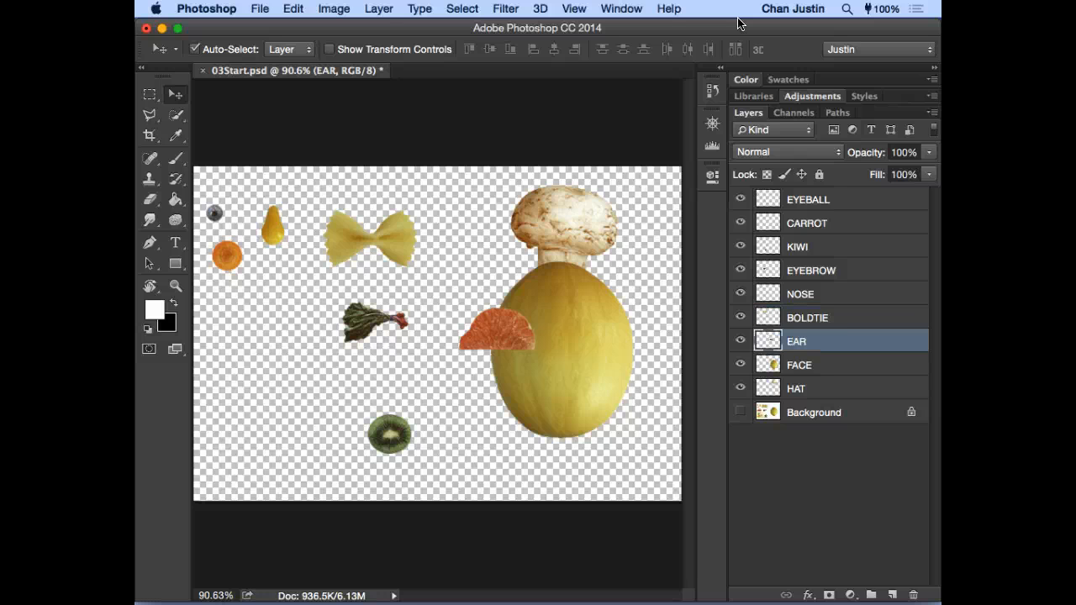
pyautogui.press('super+bracketright')
pyautogui.press('super+bracketleft')
pyautogui.press('super+bracketright')
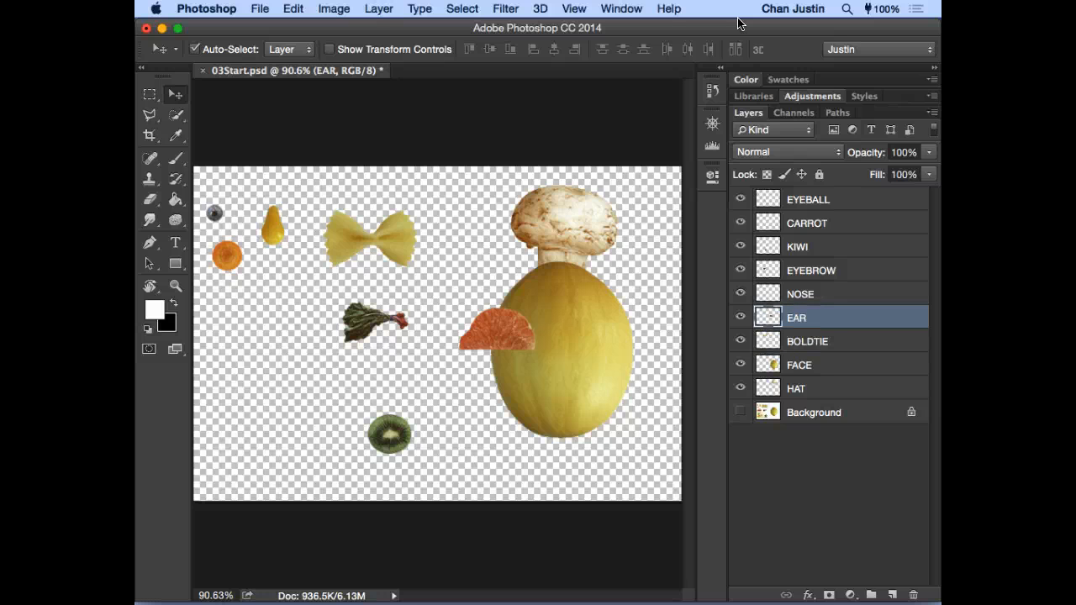
# - Send the EAR layer backward behind the melon, placing it between FACE and HAT in the stacking order
pyautogui.press('super+bracketleft')
pyautogui.press('super+bracketleft')
pyautogui.press('super+bracketleft')
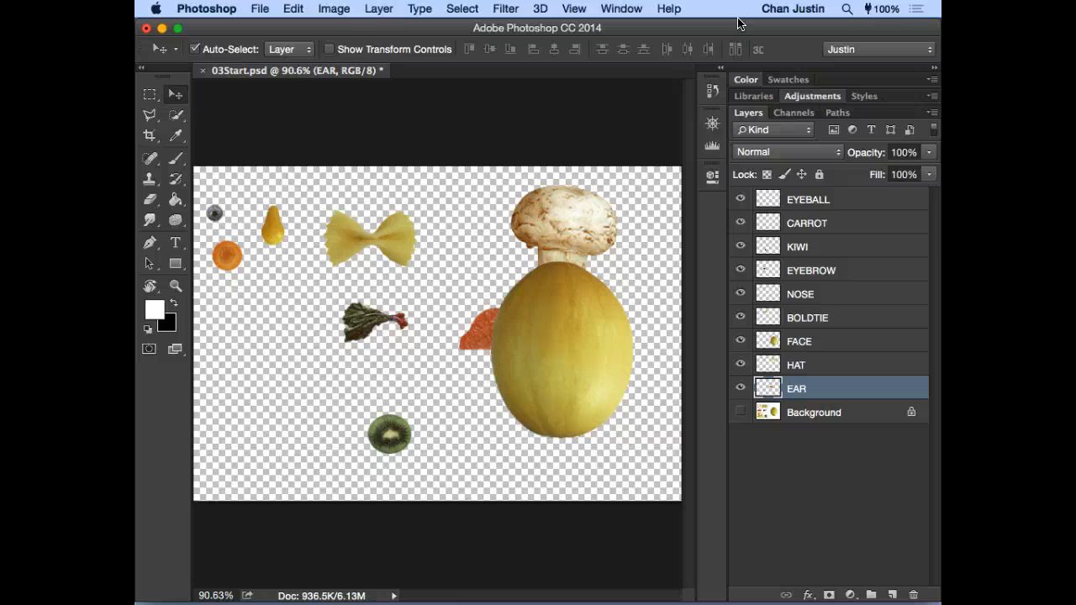
pyautogui.press('super+bracketright')
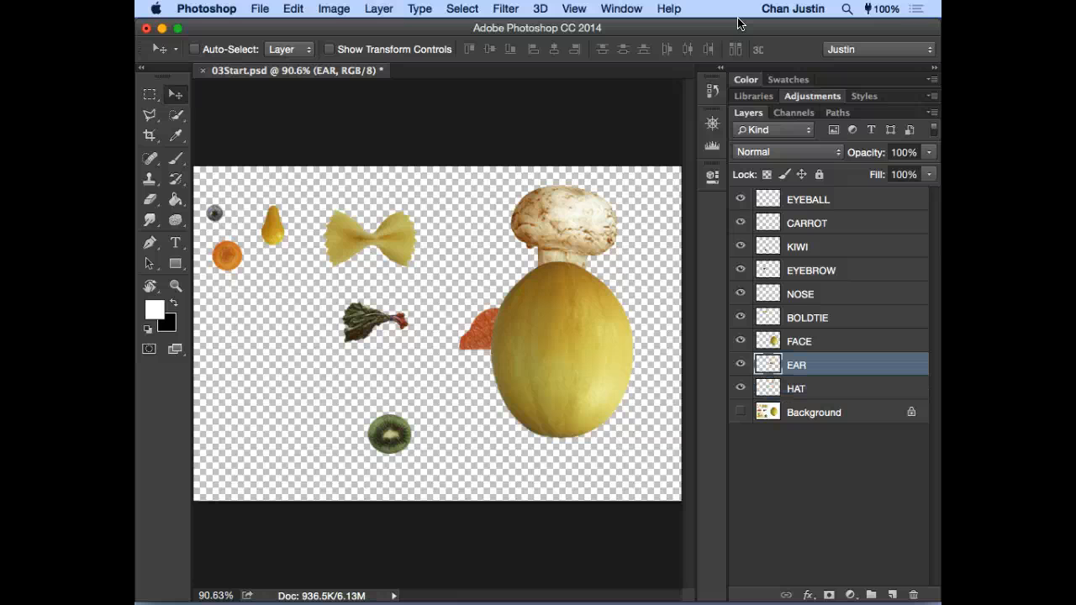
# - Move the grapefruit slice left, clear of the melon, and try rotating it with the on-canvas transform controls
pyautogui.moveTo(461, 321); pyautogui.dragTo(428, 308)
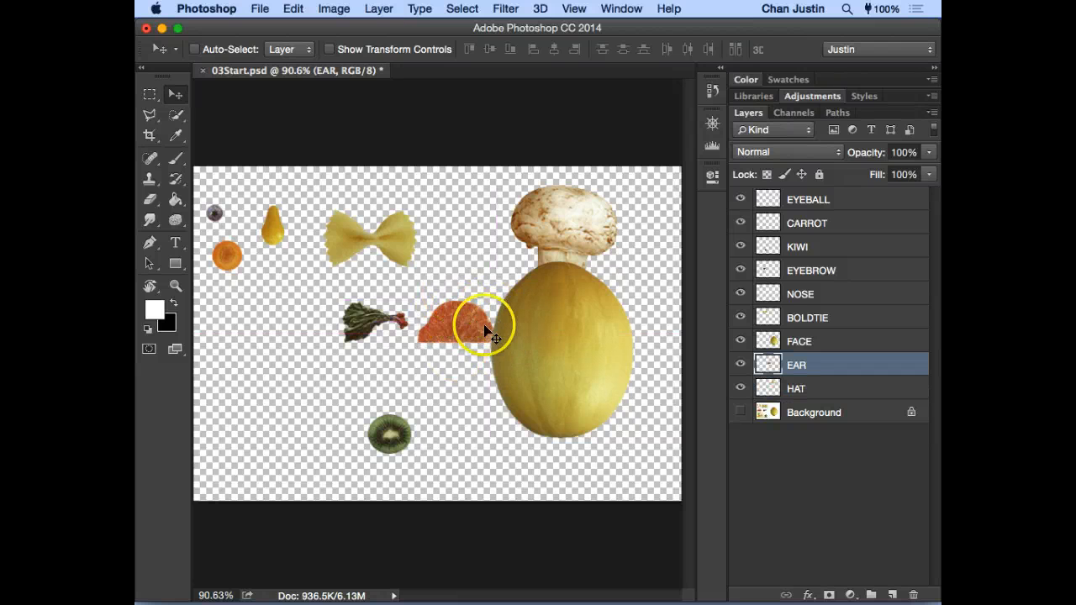
pyautogui.click(330, 48)
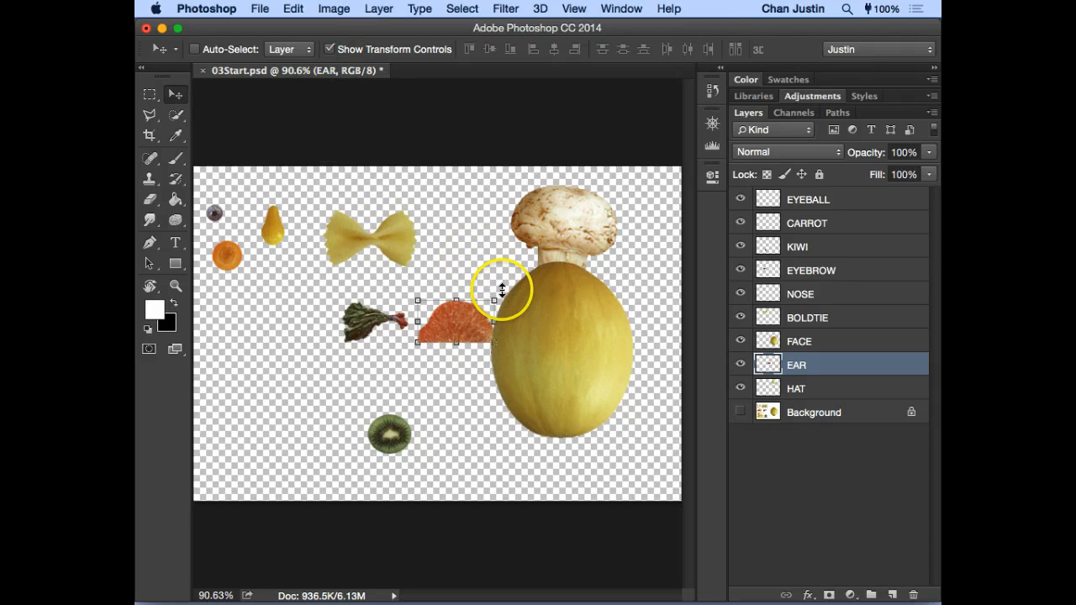
pyautogui.moveTo(508, 291); pyautogui.dragTo(461, 247)
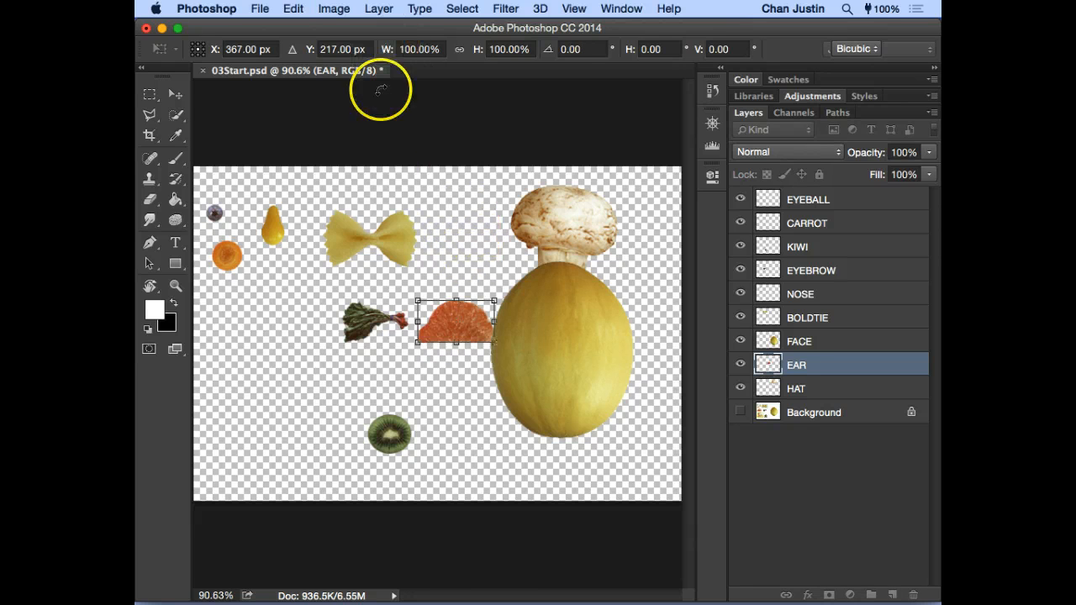
pyautogui.click(175, 94)
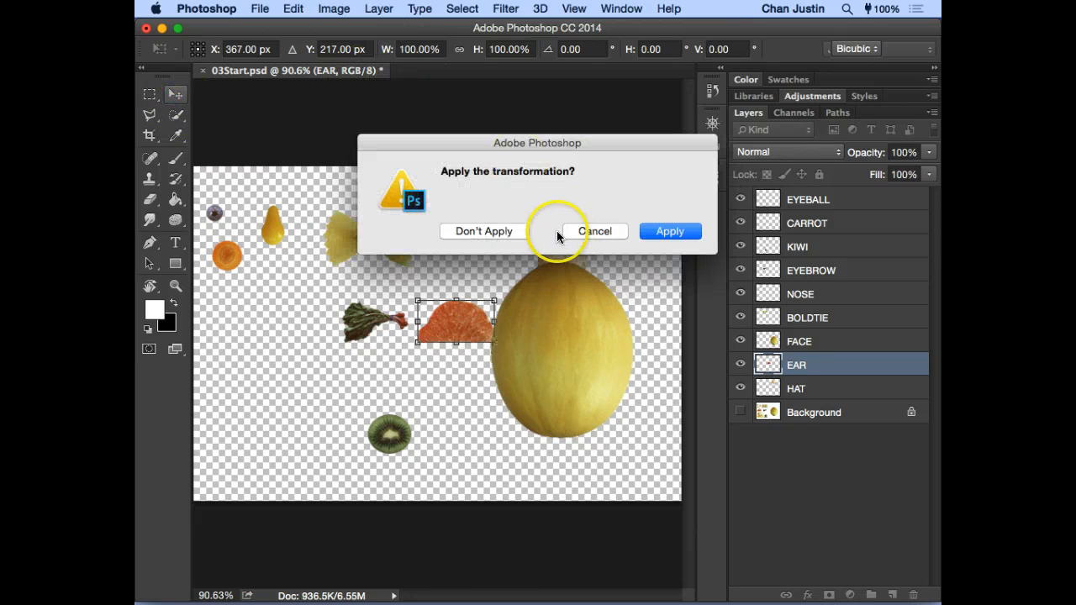
pyautogui.click(505, 236)
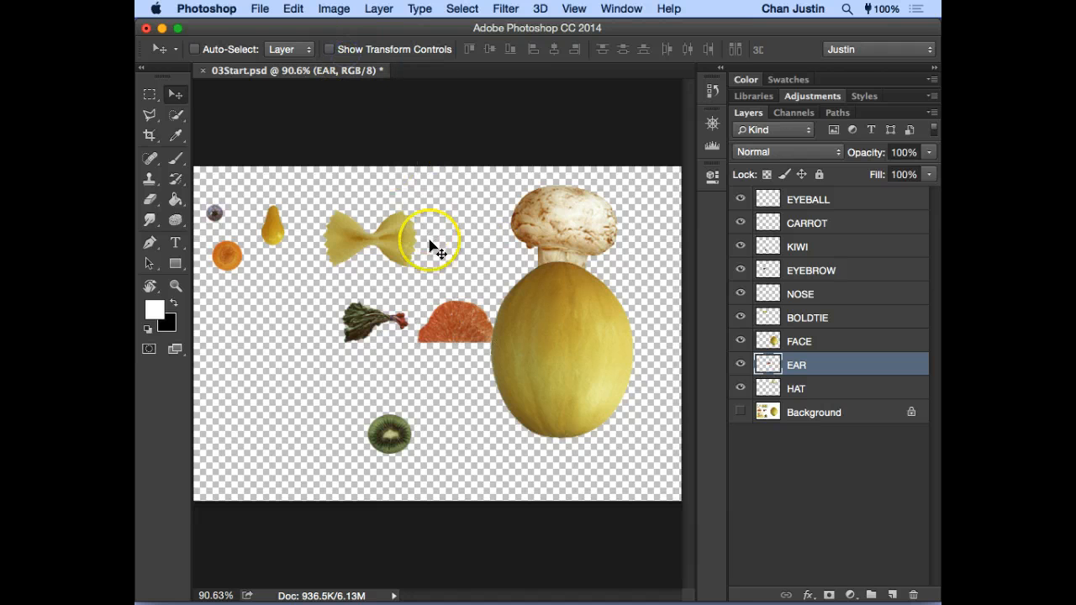
# - Try rotating the grapefruit slice freehand with Free Transform
pyautogui.click(290, 8)
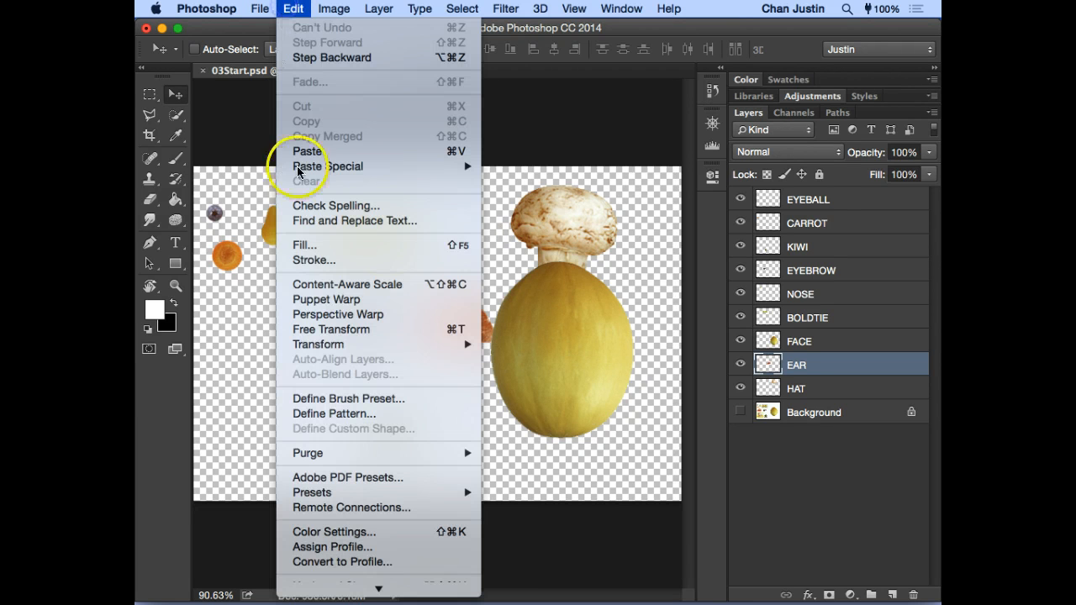
pyautogui.click(427, 330)
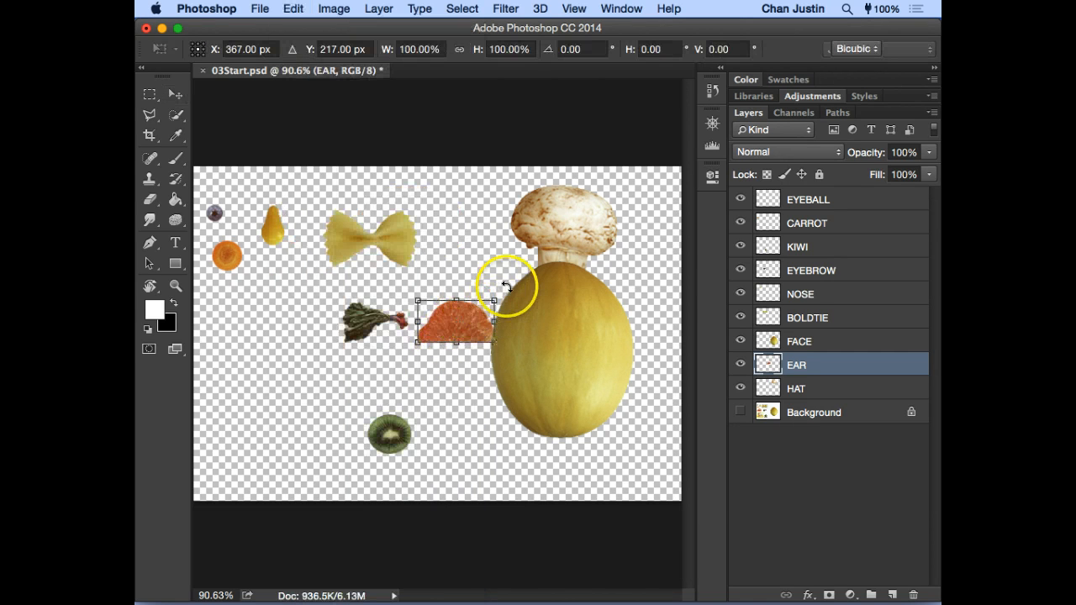
pyautogui.moveTo(507, 283); pyautogui.dragTo(418, 247)
pyautogui.doubleClick(447, 322)
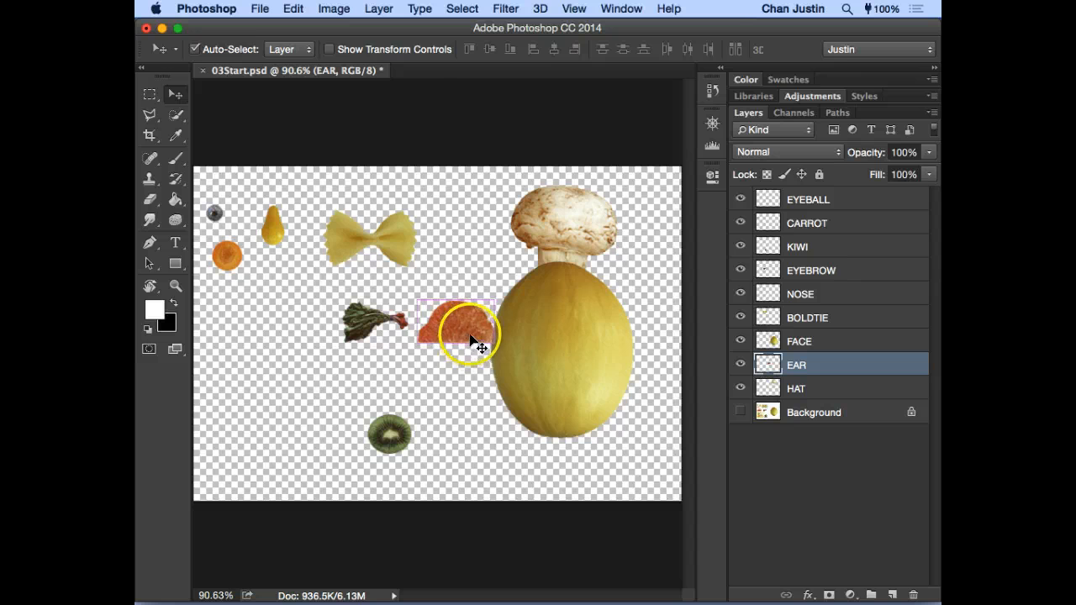
# - Rotate the grapefruit slice 90° counterclockwise and tuck its flat side behind the melon's left edge as an ear
pyautogui.hotkey('ctrl', 't')
pyautogui.rightClick(468, 315)
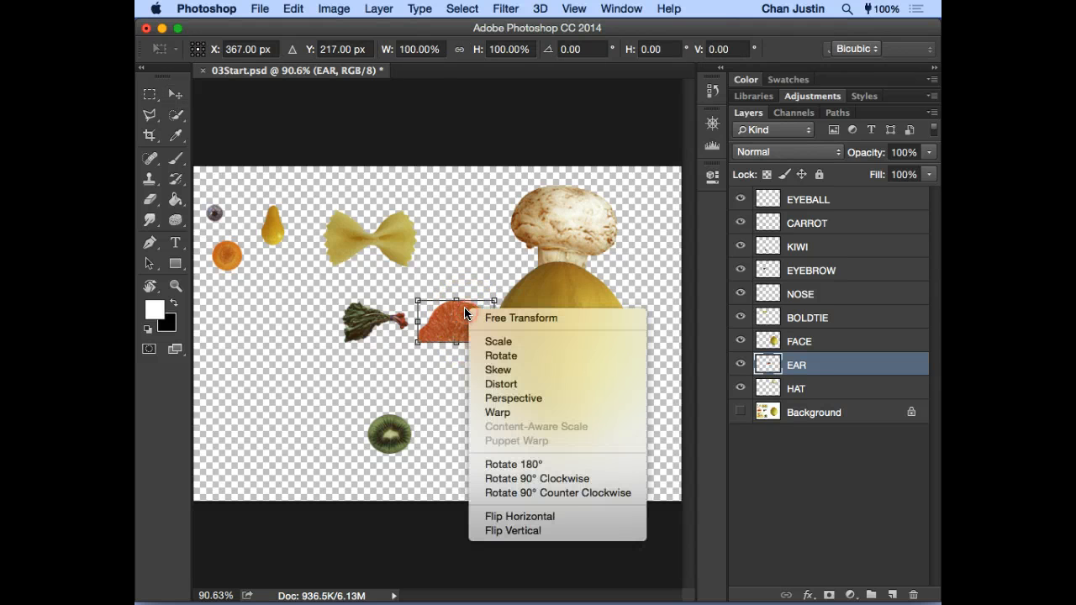
pyautogui.click(611, 495)
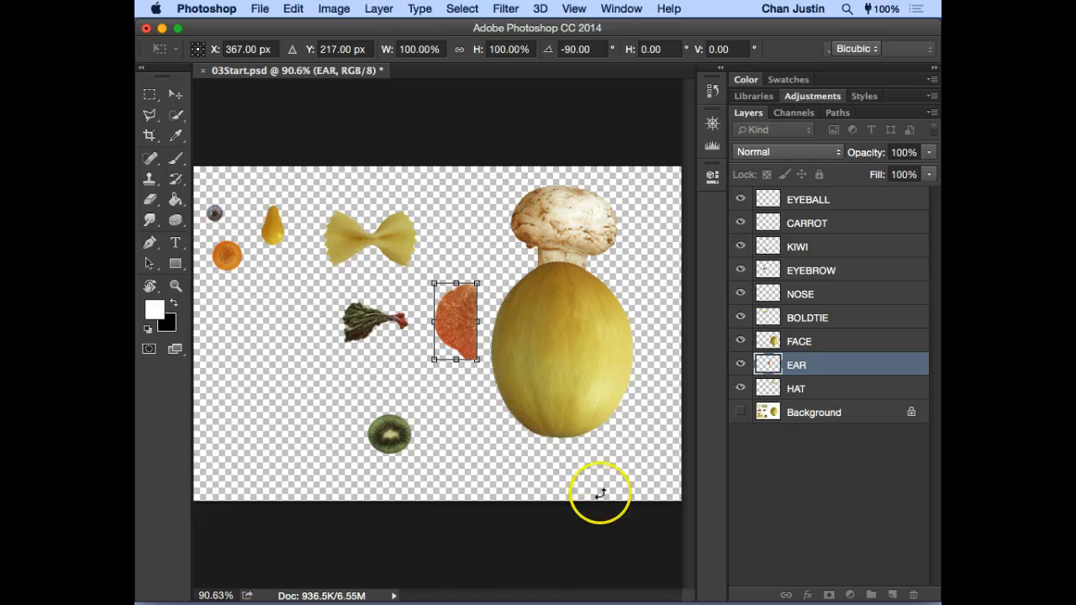
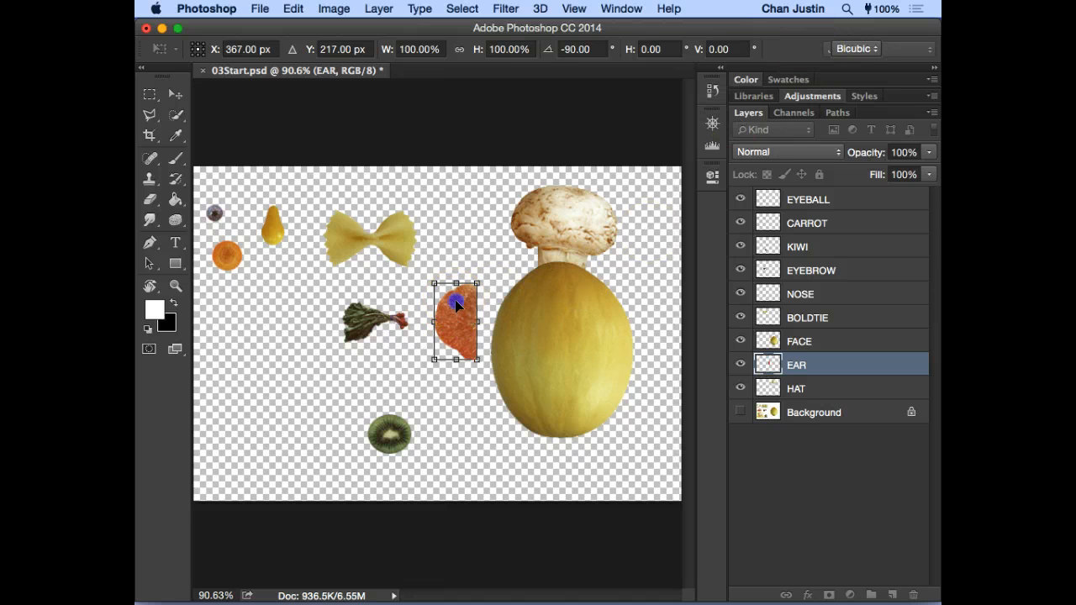
pyautogui.press('Return')
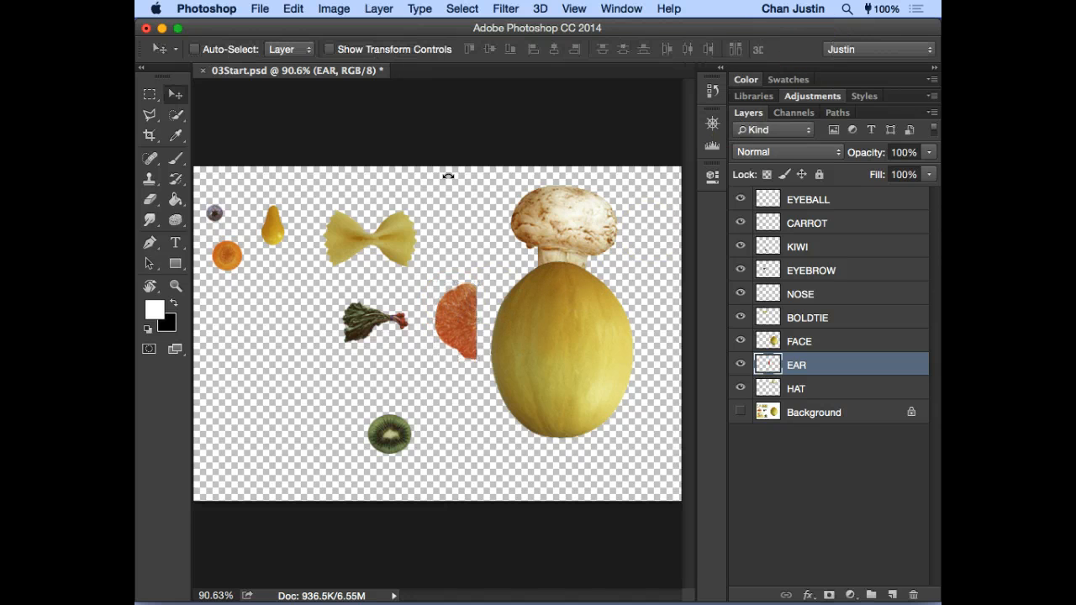
pyautogui.moveTo(456, 323); pyautogui.dragTo(477, 342)
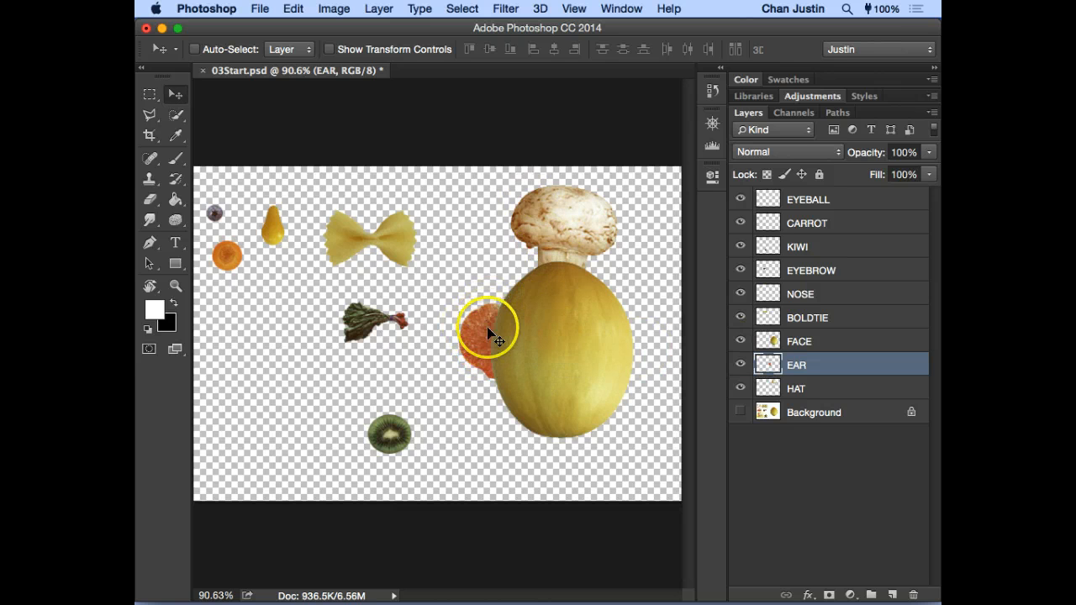
pyautogui.moveTo(484, 346); pyautogui.dragTo(493, 353)
# - Try duplicating the grapefruit ear across to the melon's right side, deleting each trial copy
pyautogui.moveTo(477, 330); pyautogui.dragTo(646, 337)
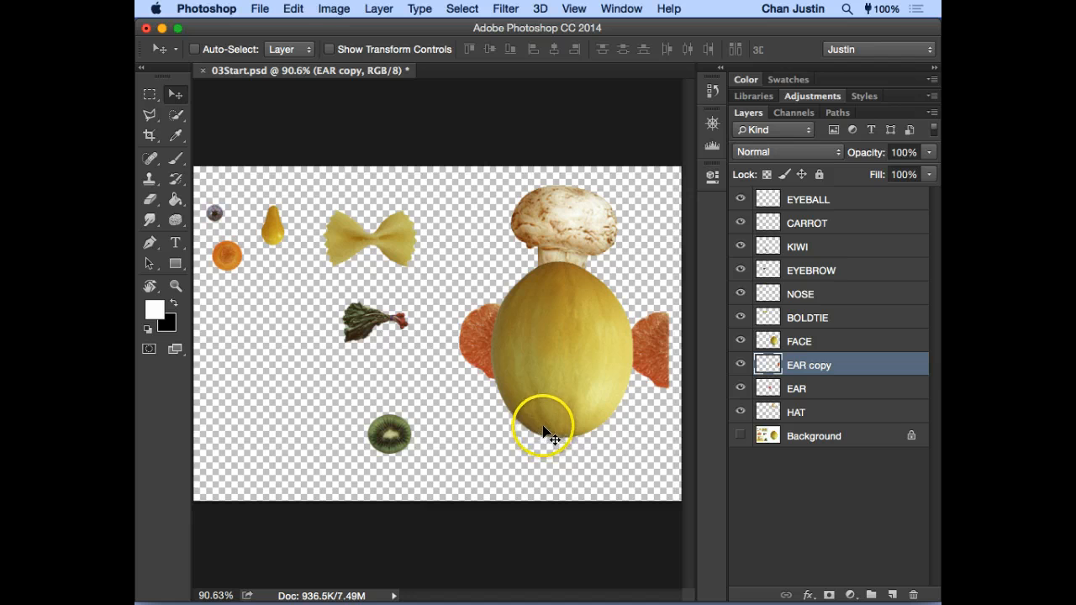
pyautogui.press('Delete')
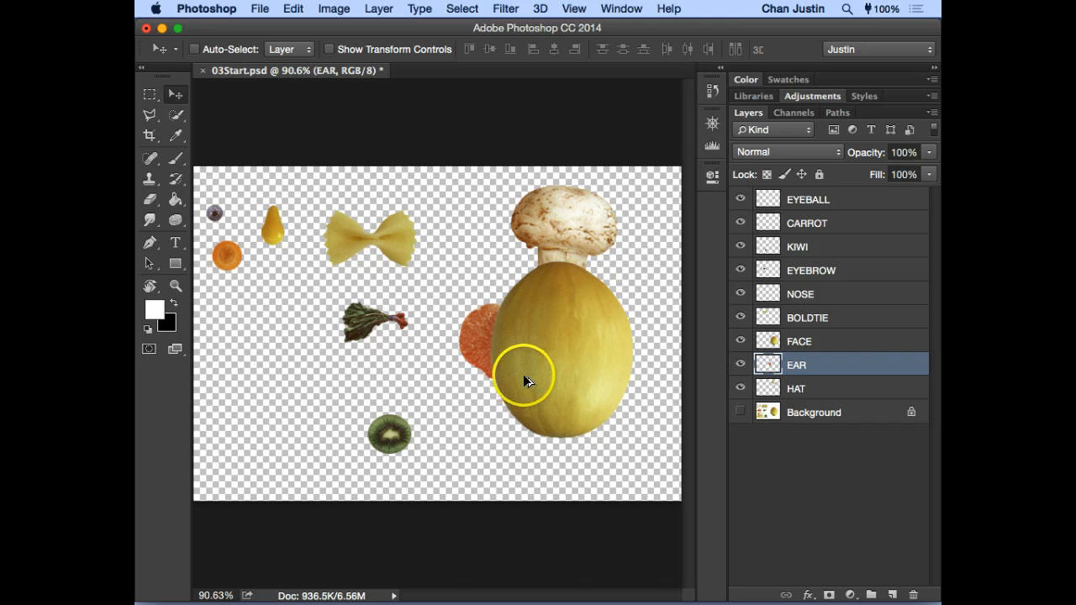
pyautogui.click(475, 339)
pyautogui.moveTo(506, 336); pyautogui.dragTo(641, 340)
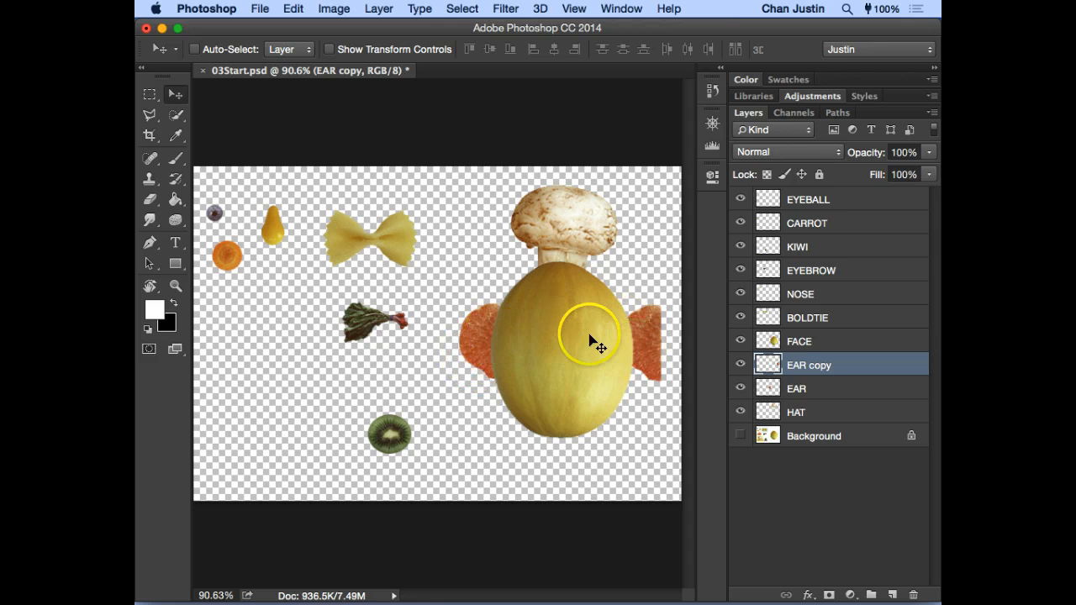
pyautogui.moveTo(617, 355); pyautogui.dragTo(578, 352)
pyautogui.press('Delete')
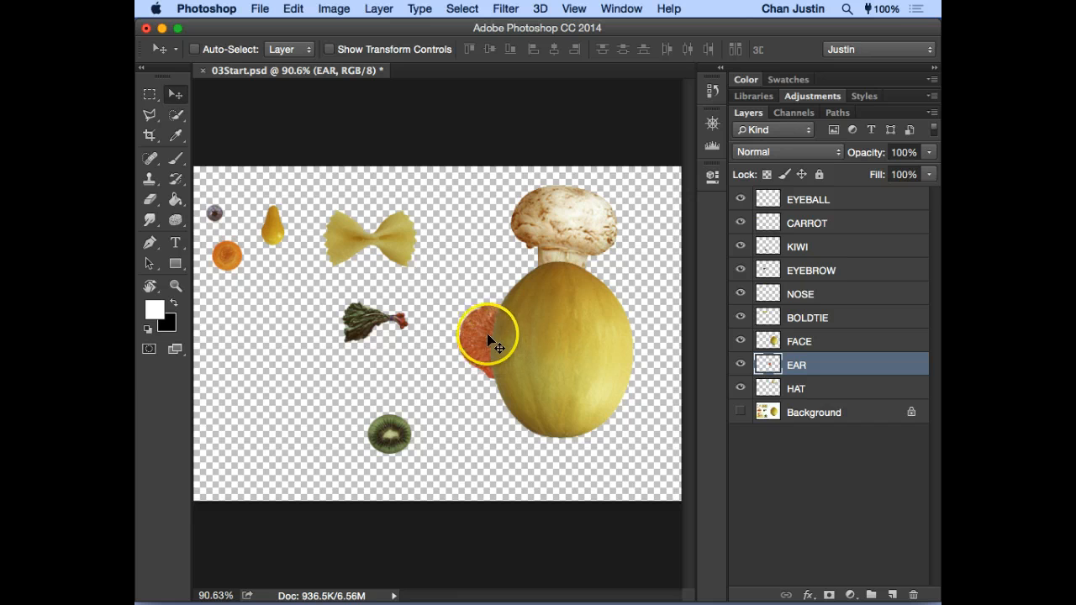
# - Duplicate the grapefruit ear level across to the melon's right edge, and look up the Show options for view extras
pyautogui.moveTo(483, 337); pyautogui.dragTo(630, 332)
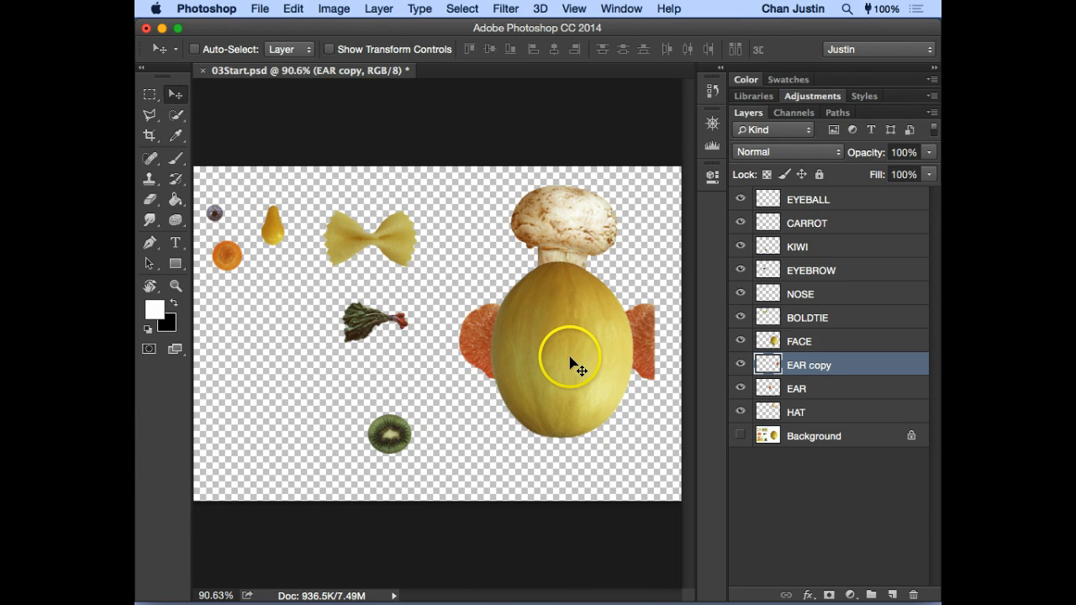
pyautogui.click(573, 8)
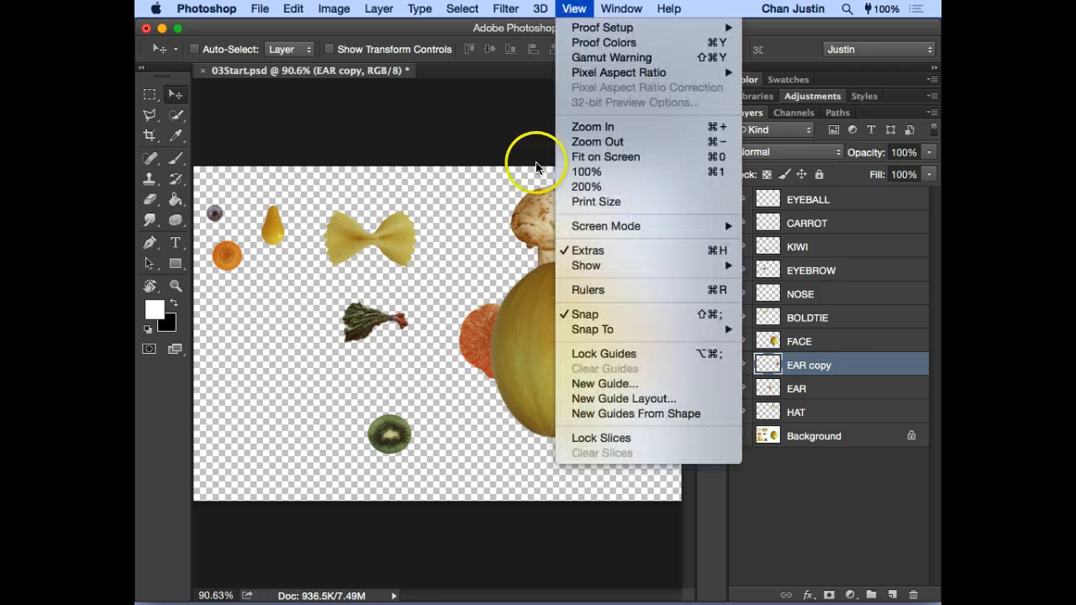
pyautogui.moveTo(668, 265)
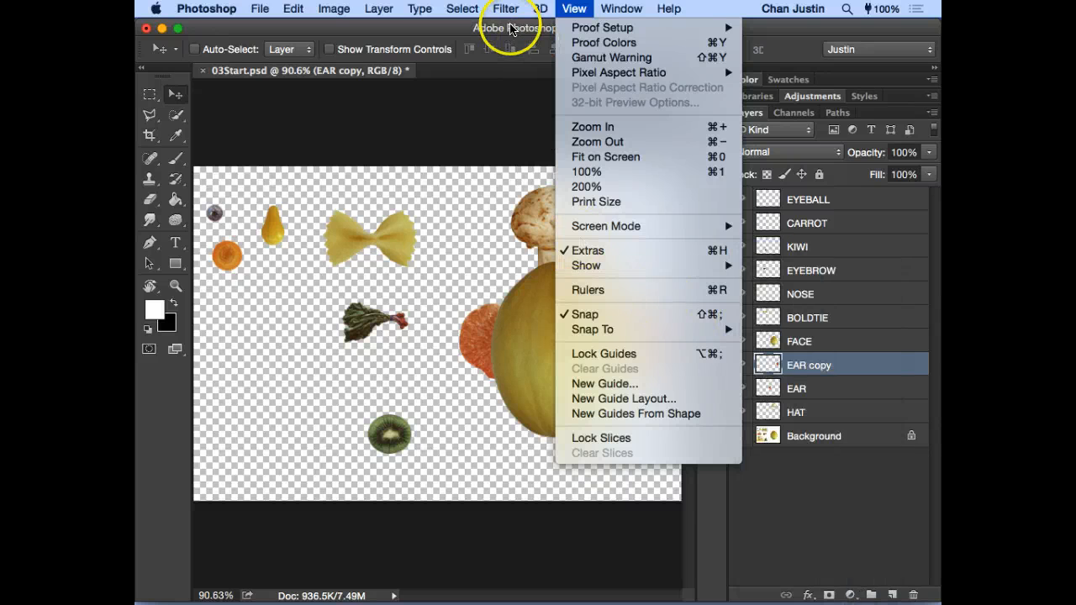
pyautogui.click(488, 120)
# - Flip the copied ear horizontally and move it slightly outward so it protrudes from behind the melon's right edge
pyautogui.moveTo(652, 343)
pyautogui.mouseDown()
pyautogui.moveTo(632, 318)
pyautogui.moveTo(639, 351)
pyautogui.mouseUp()
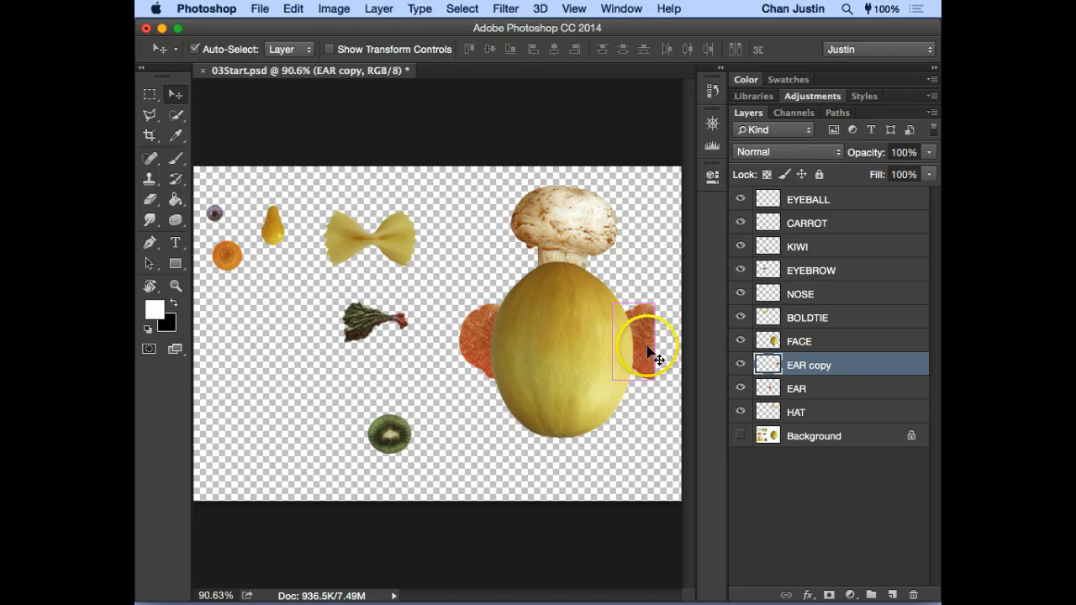
pyautogui.hotkey('ctrl', 't')
pyautogui.rightClick(637, 320)
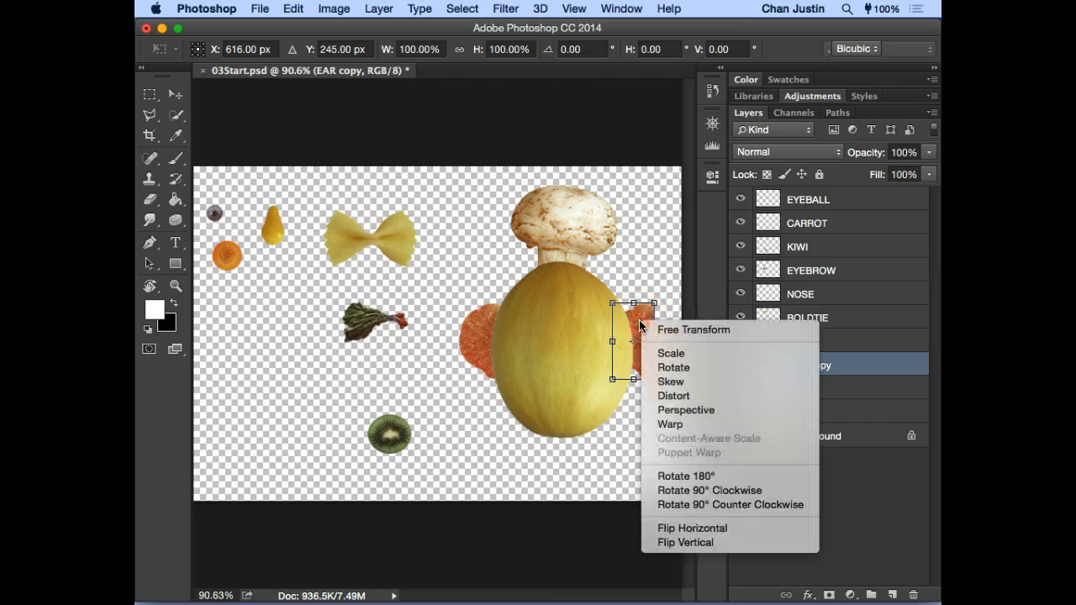
pyautogui.click(752, 529)
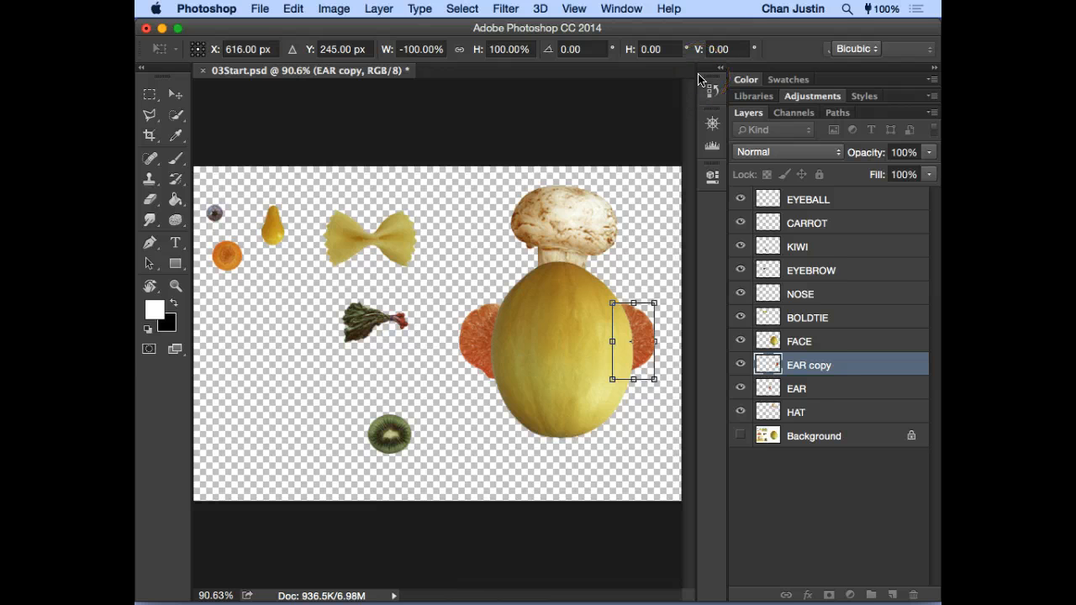
pyautogui.press('Return')
pyautogui.moveTo(648, 344); pyautogui.dragTo(655, 344)
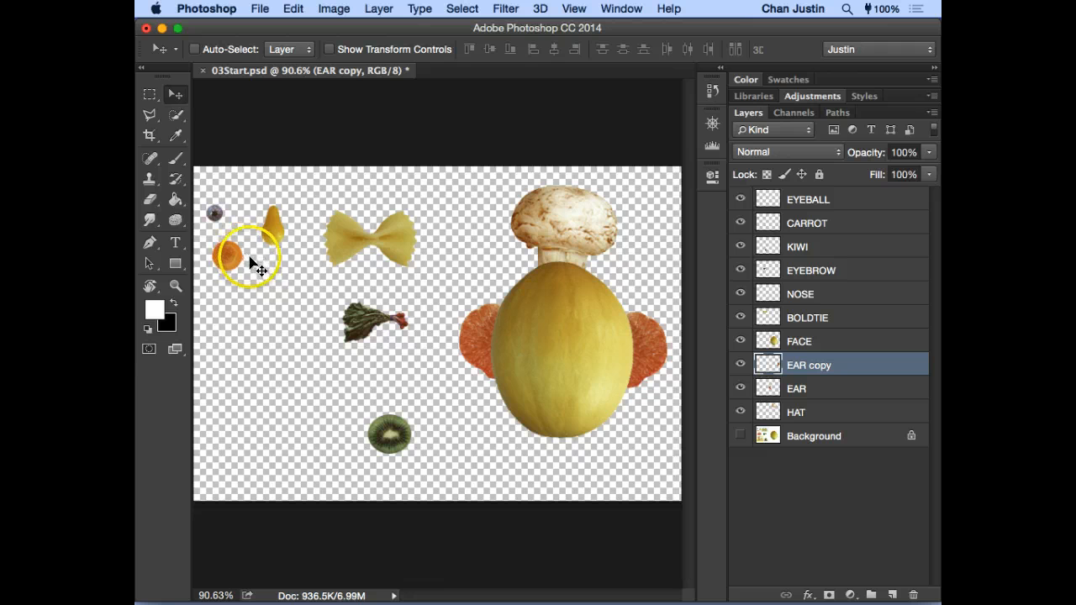
# - Move the leafy EYEBROW piece onto the melon's upper left and duplicate it level to the upper right
pyautogui.keyDown('super'); pyautogui.click(362, 322); pyautogui.keyUp('super')
pyautogui.moveTo(378, 327); pyautogui.dragTo(530, 286)
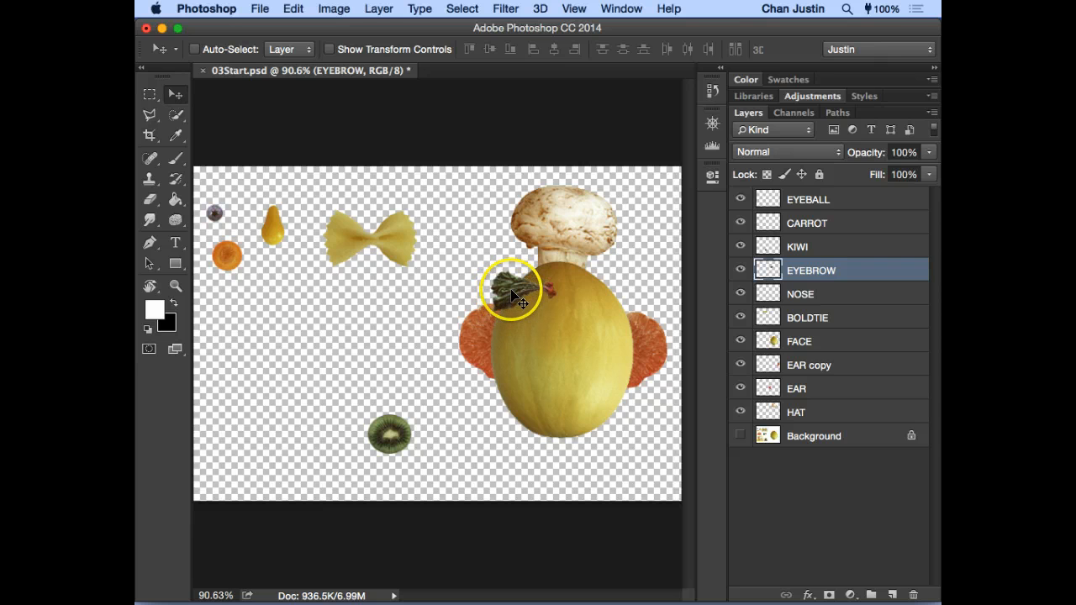
pyautogui.moveTo(523, 291); pyautogui.dragTo(585, 303)
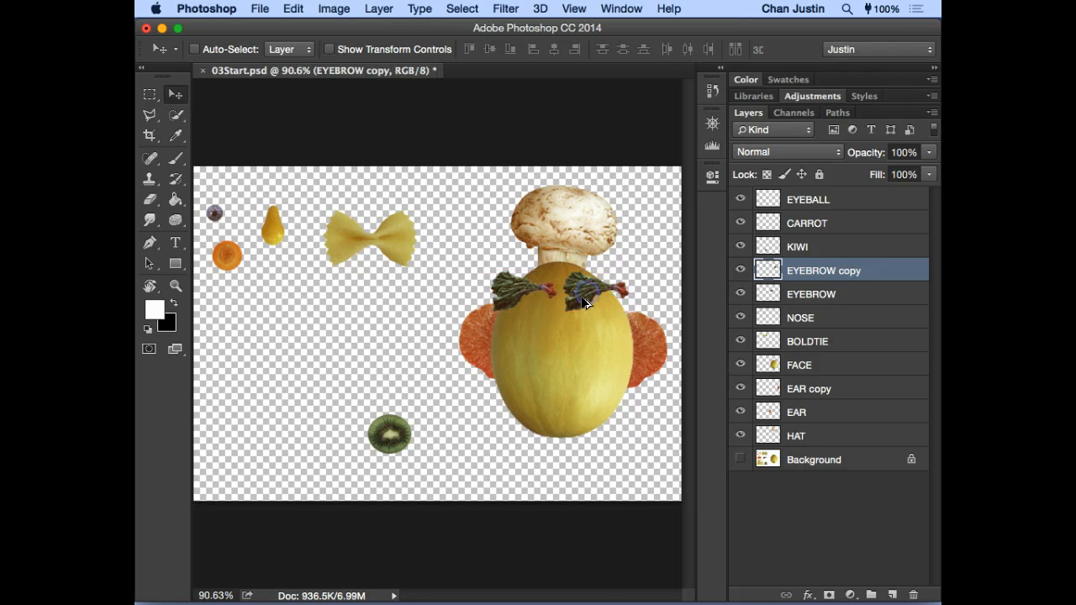
# - Flip the copied eyebrow horizontally so that it mirrors the original
pyautogui.press('super+t')
pyautogui.rightClick(592, 287)
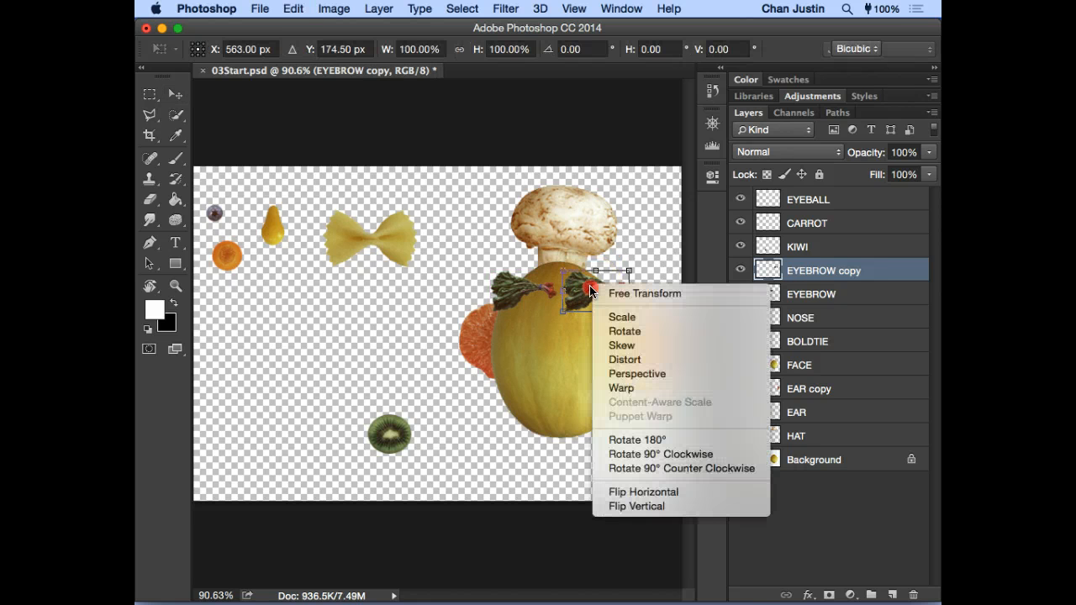
pyautogui.click(674, 491)
pyautogui.press('Return')
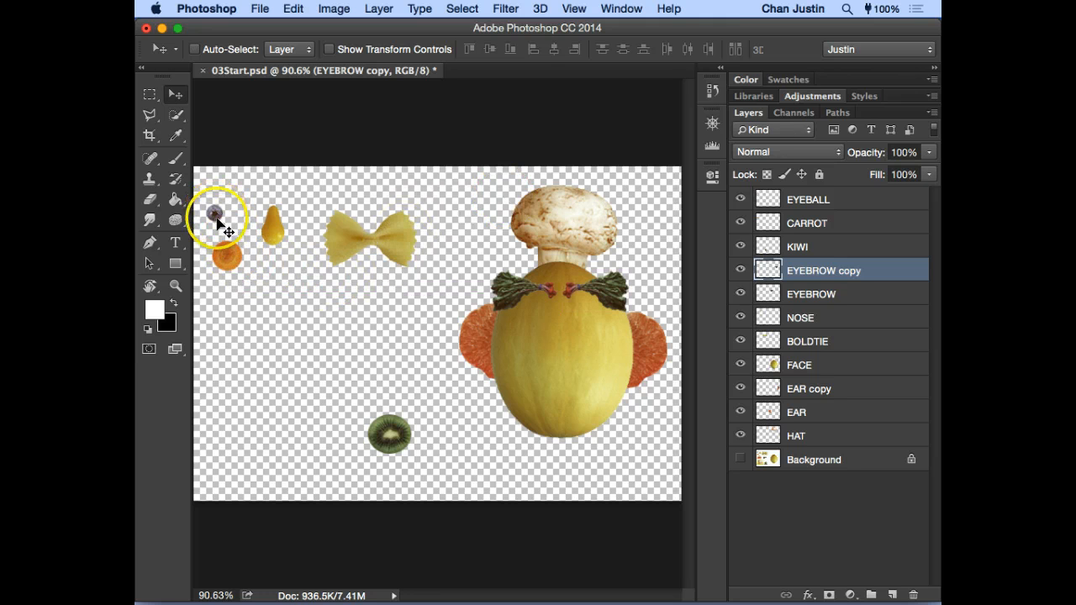
# - Center the eyeball on the carrot slice and select the EYEBALL and CARROT layers together
pyautogui.press('super')
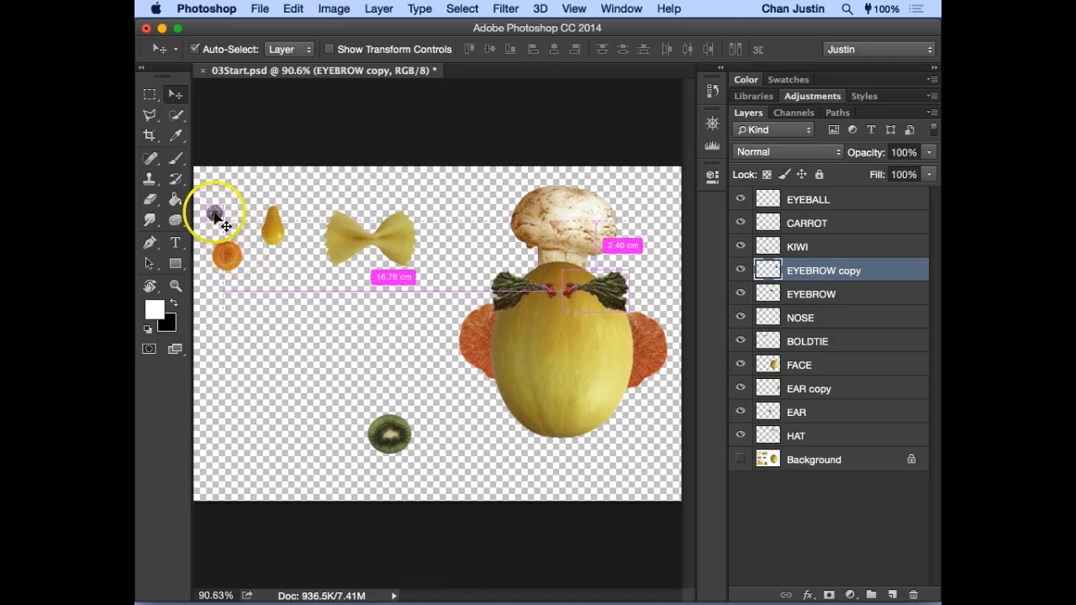
pyautogui.moveTo(216, 216); pyautogui.dragTo(227, 262)
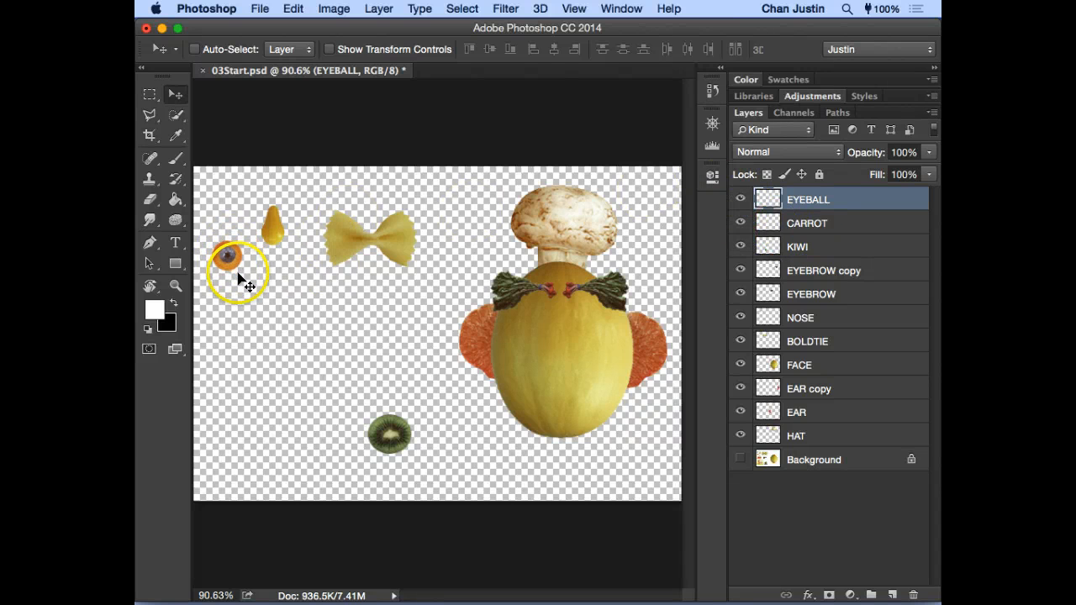
pyautogui.keyDown('shift'); pyautogui.click(850, 222); pyautogui.keyUp('shift')
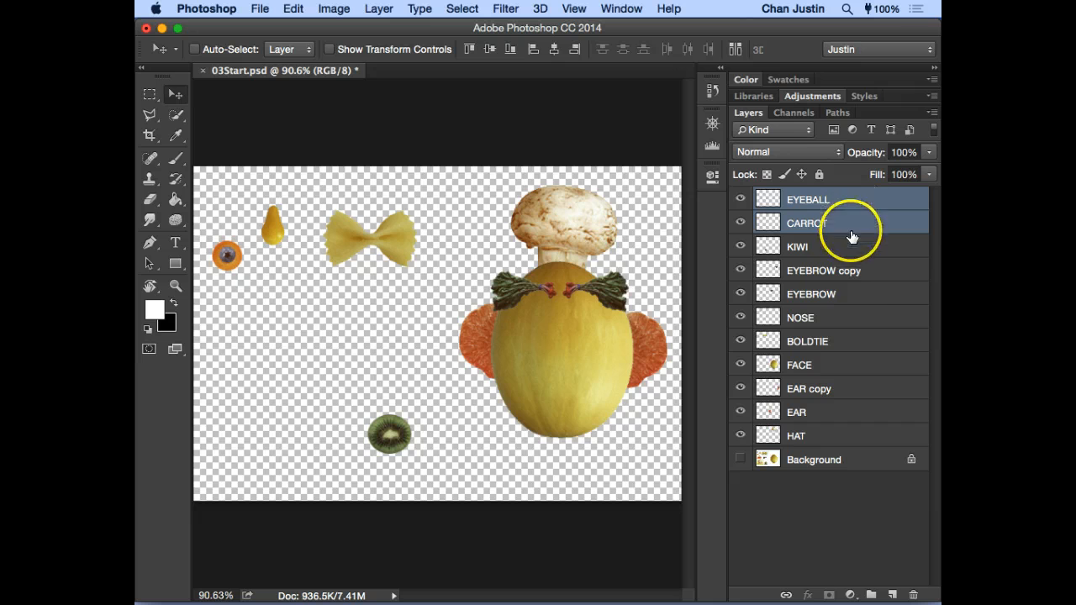
# - Reduce the layer selection to EYEBALL and add the non-adjacent EYEBROW layer to it, skipping the layers between
pyautogui.click(867, 291)
pyautogui.click(855, 218)
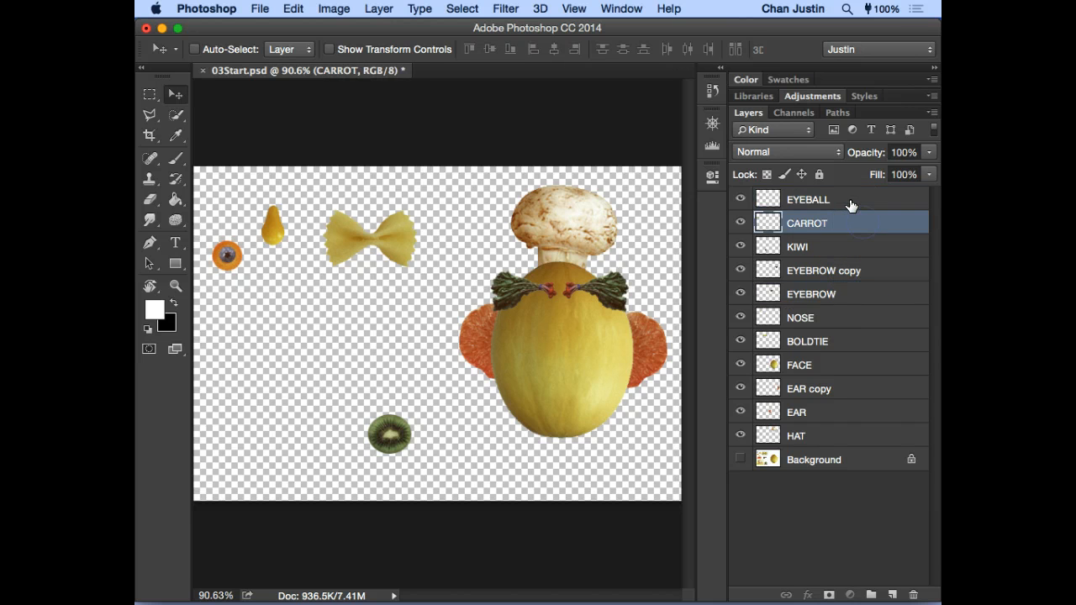
pyautogui.click(845, 202)
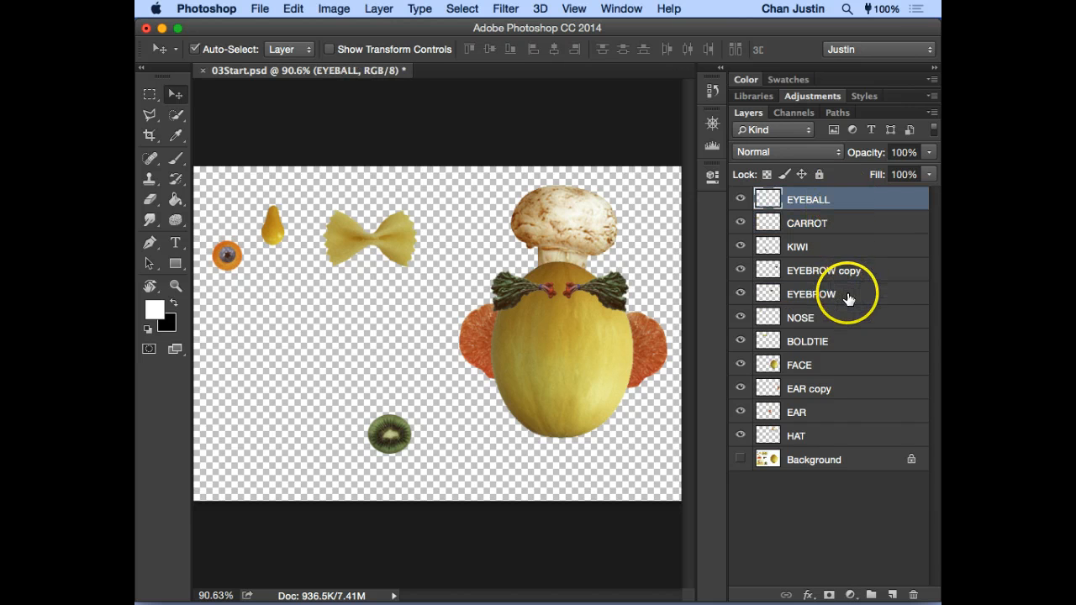
pyautogui.press('super')
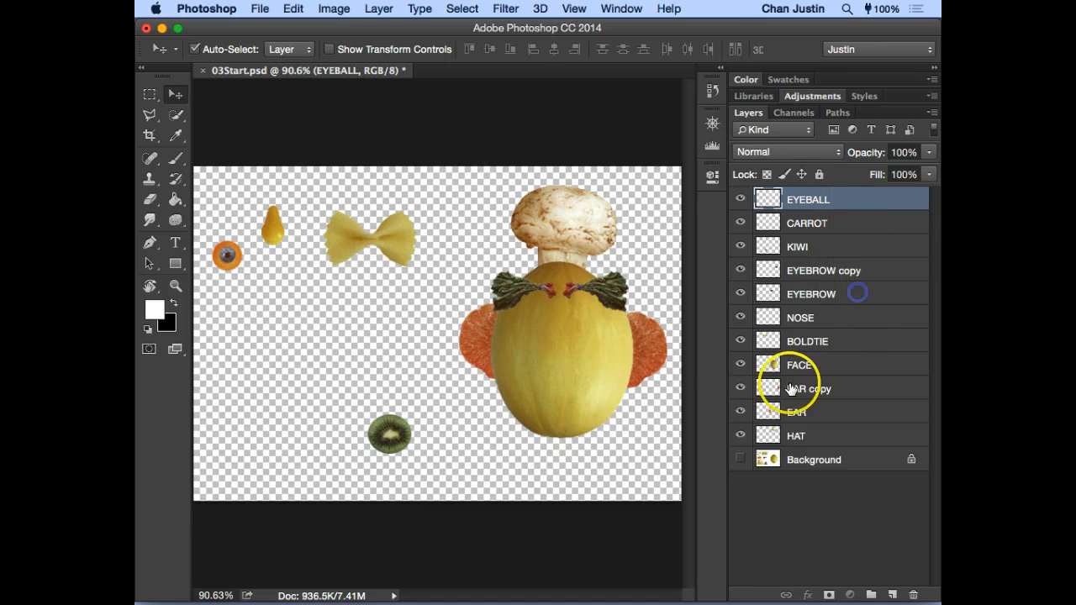
pyautogui.keyDown('super'); pyautogui.click(858, 293); pyautogui.keyUp('super')
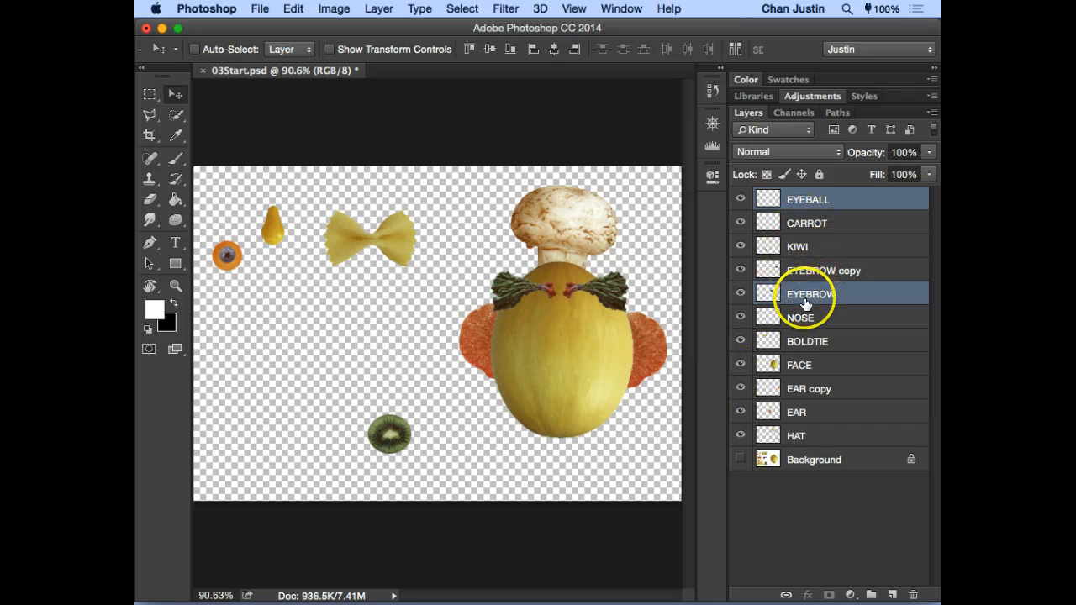
# - Select the EYEBALL and CARROT layers together and move them onto the melon just below the left eyebrow
pyautogui.click(847, 204)
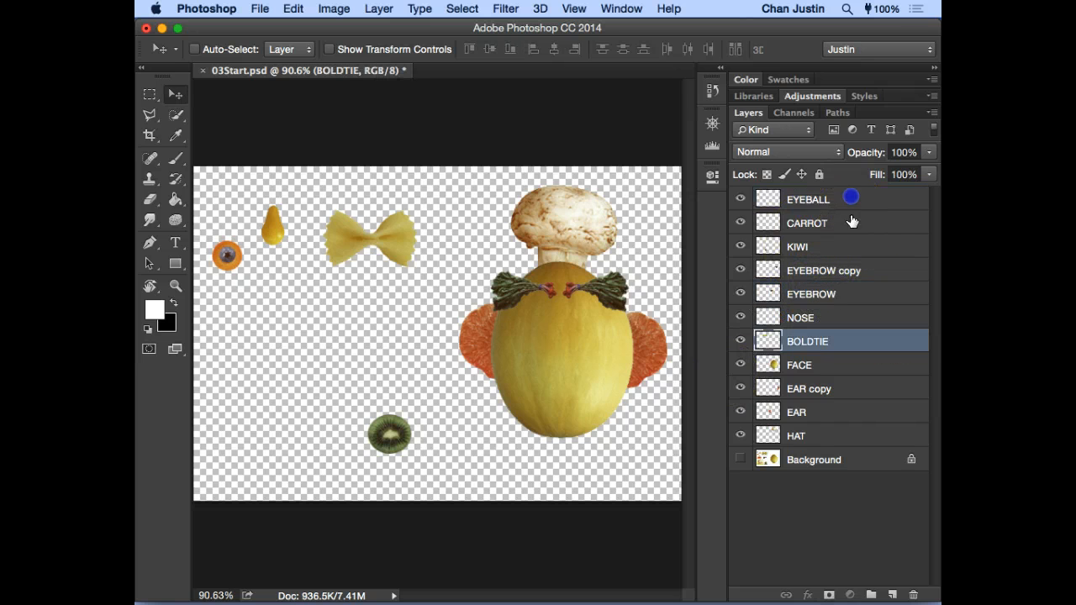
pyautogui.keyDown('super'); pyautogui.click(854, 231); pyautogui.keyUp('super')
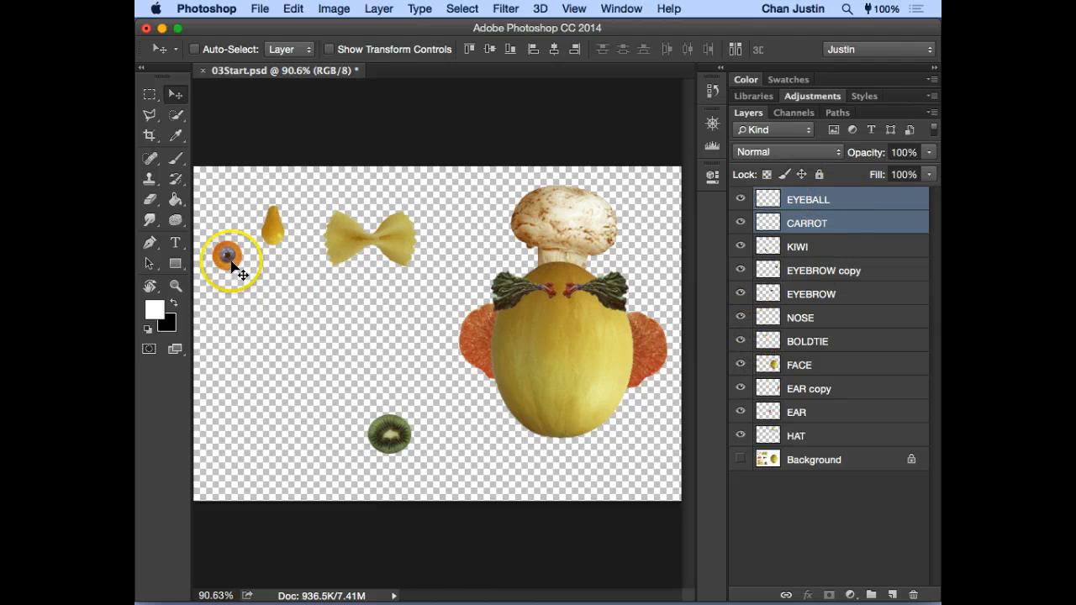
pyautogui.moveTo(239, 269); pyautogui.dragTo(544, 334)
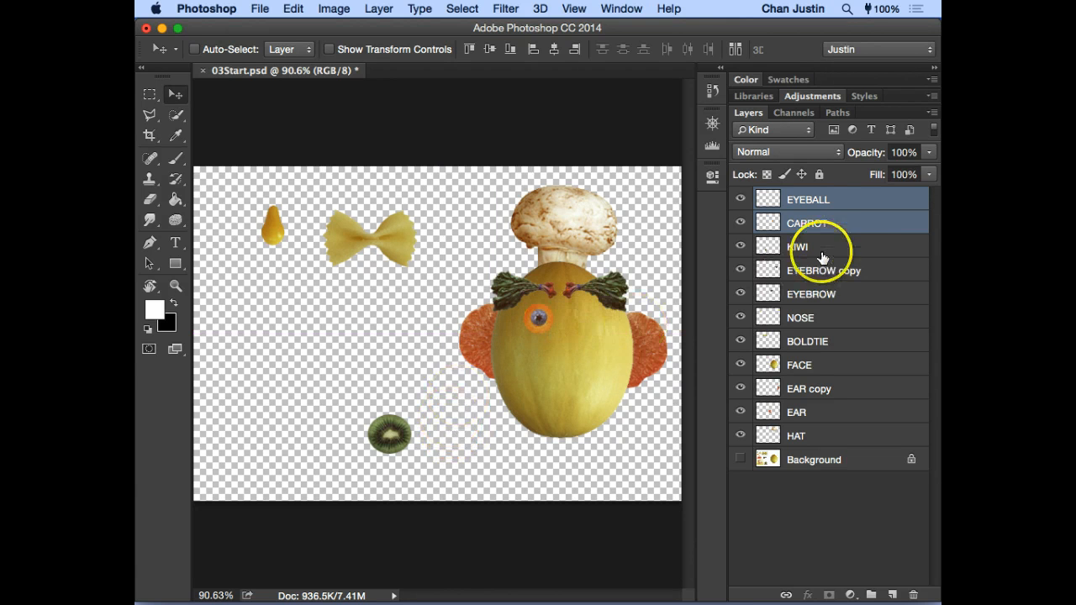
# - Reselect the adjacent EYEBALL and CARROT layers together
pyautogui.click(849, 244)
pyautogui.click(842, 221)
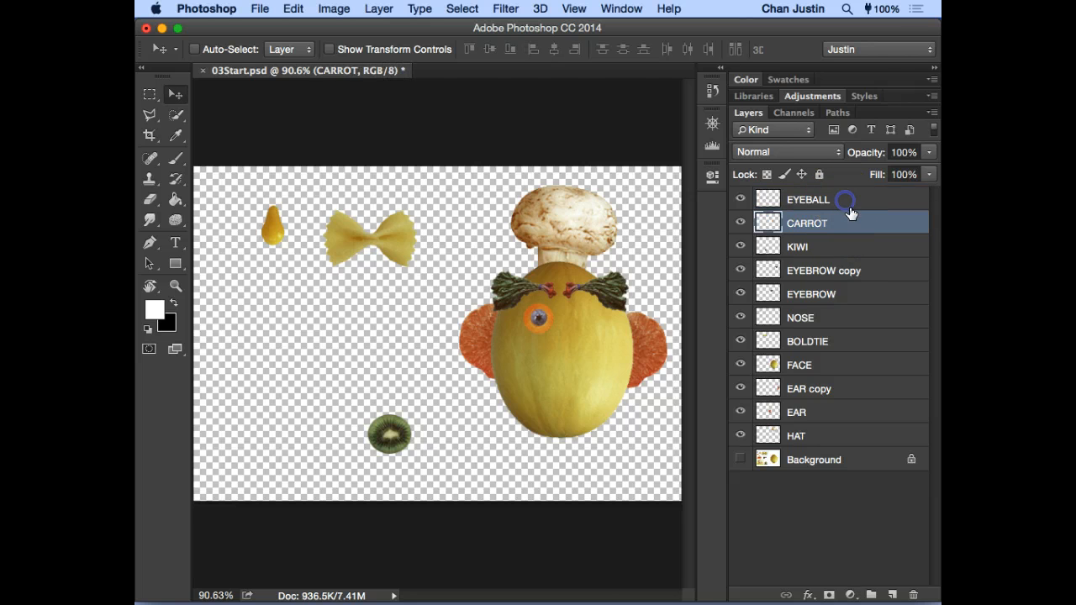
pyautogui.click(846, 204)
pyautogui.keyDown('shift'); pyautogui.click(854, 218); pyautogui.keyUp('shift')
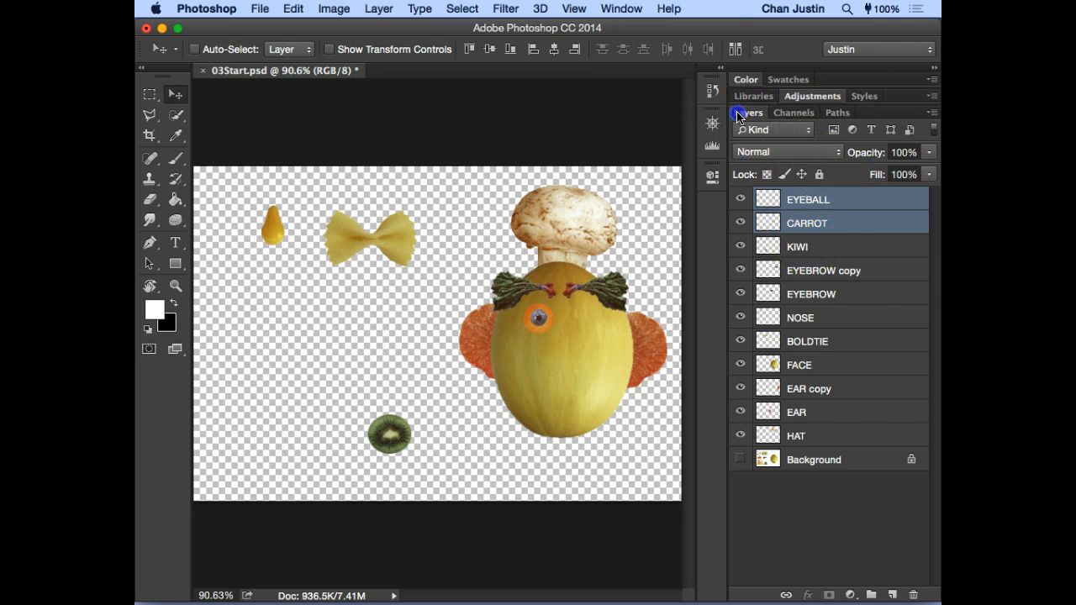
# - Undock the layer list so that it floats over the canvas and enlarge it to show more layers
pyautogui.moveTo(747, 112); pyautogui.dragTo(593, 105)
pyautogui.moveTo(680, 192); pyautogui.dragTo(701, 185)
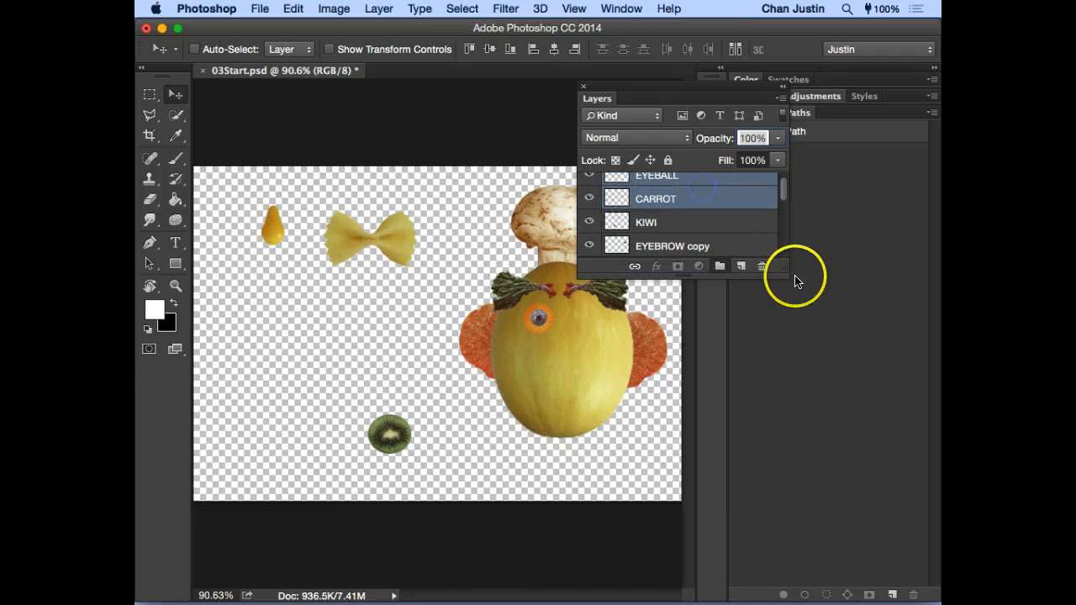
pyautogui.moveTo(781, 275); pyautogui.dragTo(809, 367)
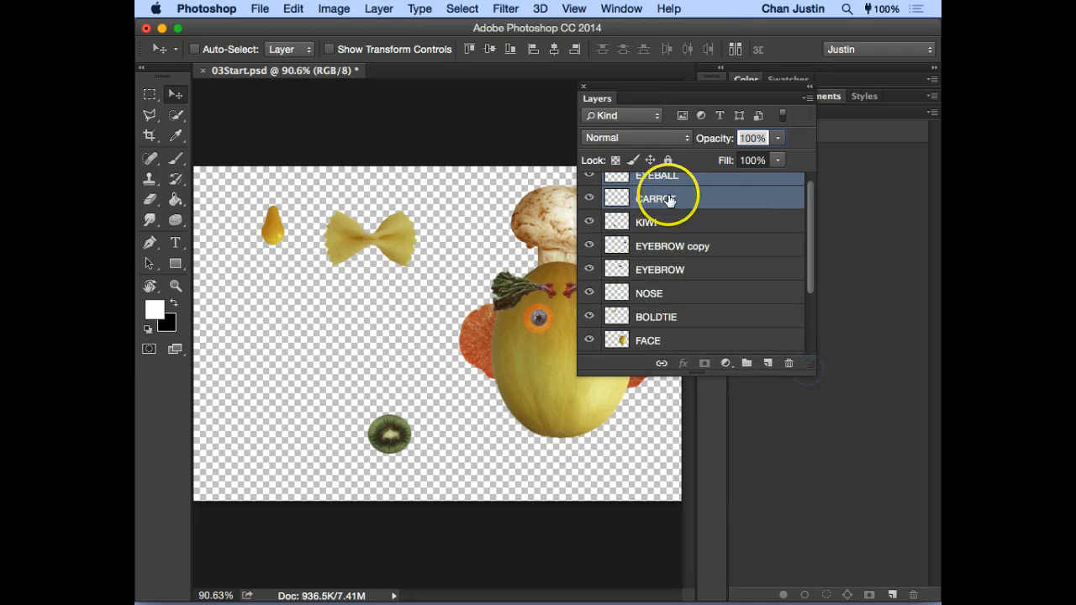
pyautogui.moveTo(804, 227); pyautogui.dragTo(812, 204)
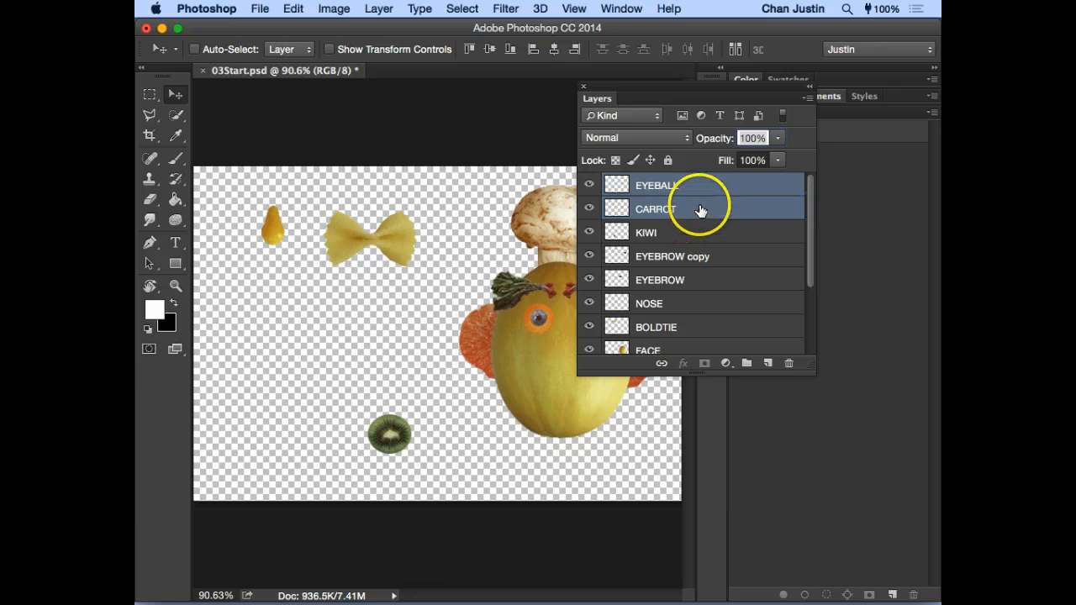
# - Put the selected EYEBALL and CARROT layers into a new group and expand it to show its contents
pyautogui.moveTo(710, 213); pyautogui.dragTo(740, 362)
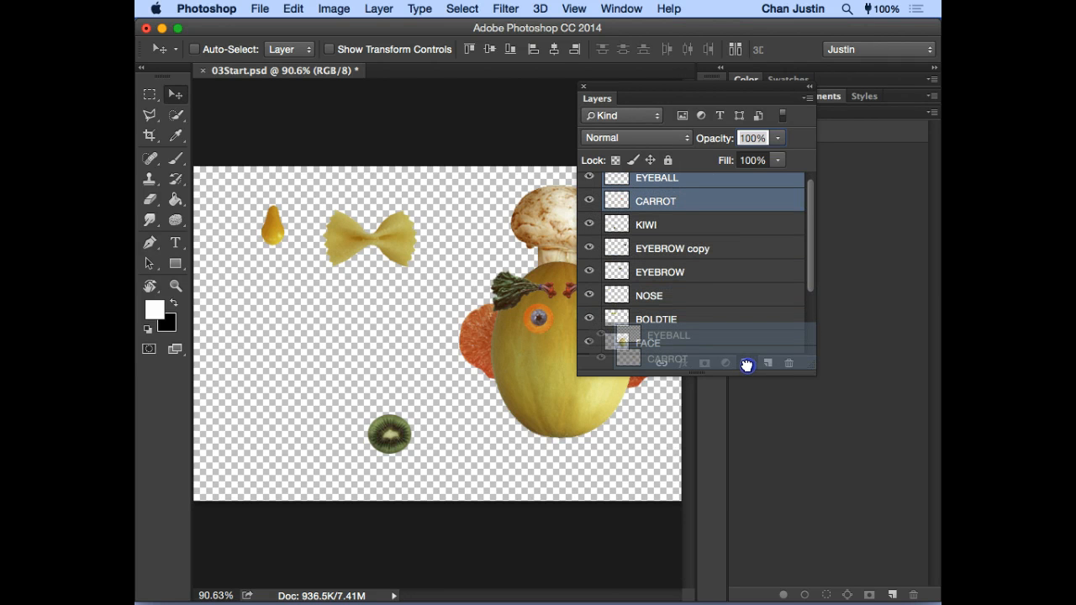
pyautogui.moveTo(746, 365); pyautogui.dragTo(746, 365)
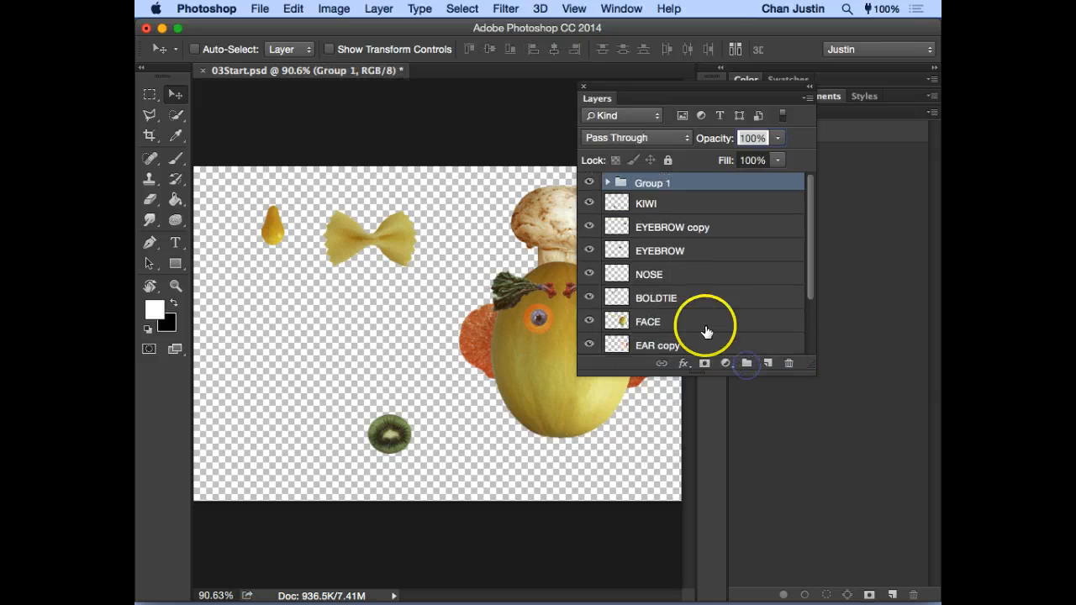
pyautogui.click(607, 183)
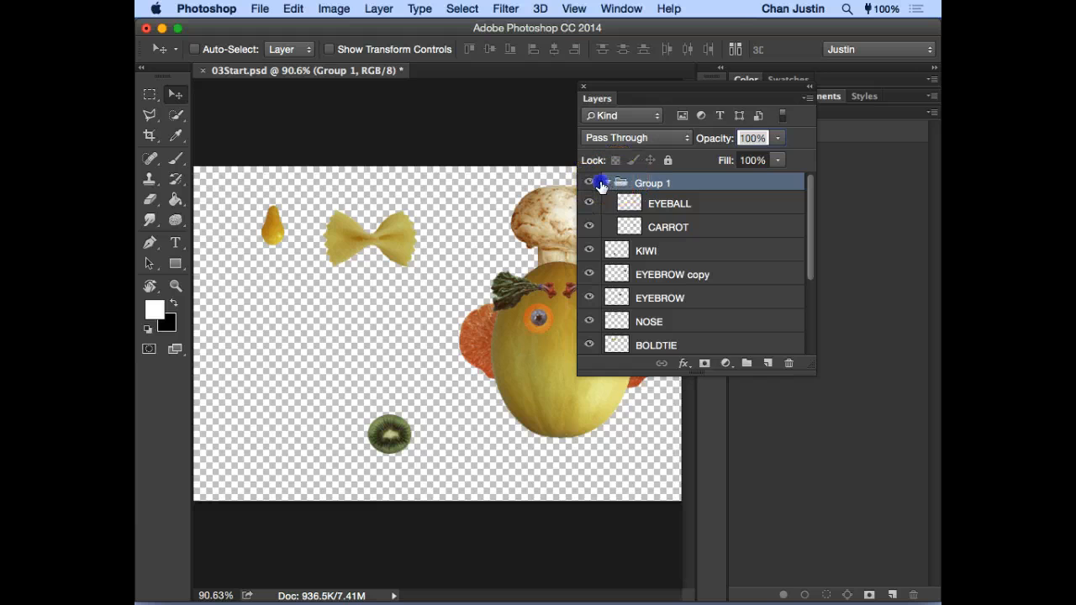
# - Move the EYEBALL and CARROT layers out of Group 1 to the top of the layer stack and undo that move
pyautogui.moveTo(622, 98)
pyautogui.mouseDown()
pyautogui.moveTo(639, 94)
pyautogui.moveTo(642, 103)
pyautogui.mouseUp()
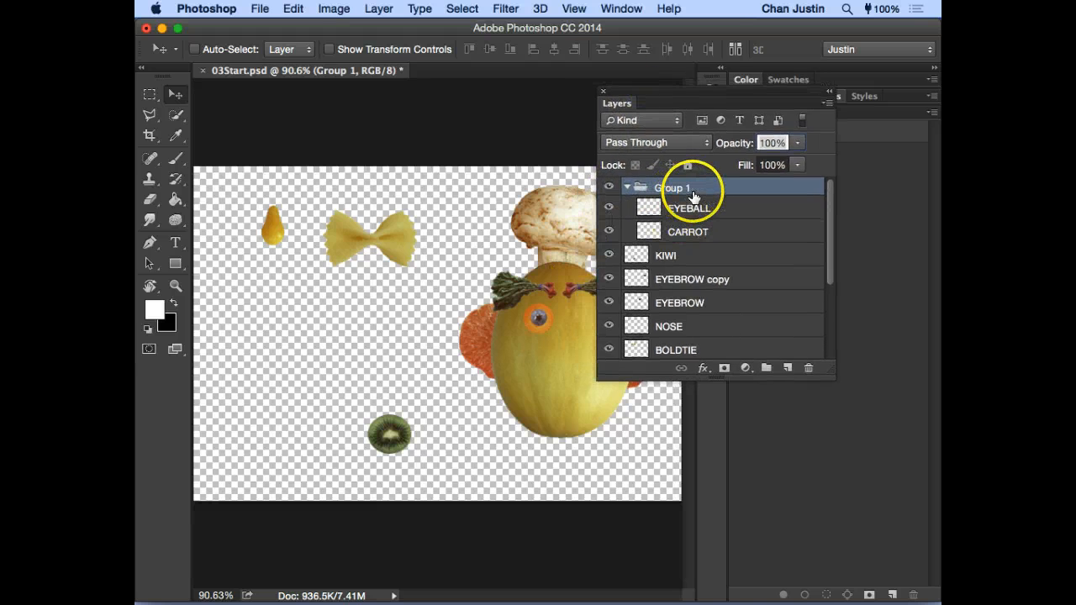
pyautogui.moveTo(538, 314); pyautogui.dragTo(516, 303)
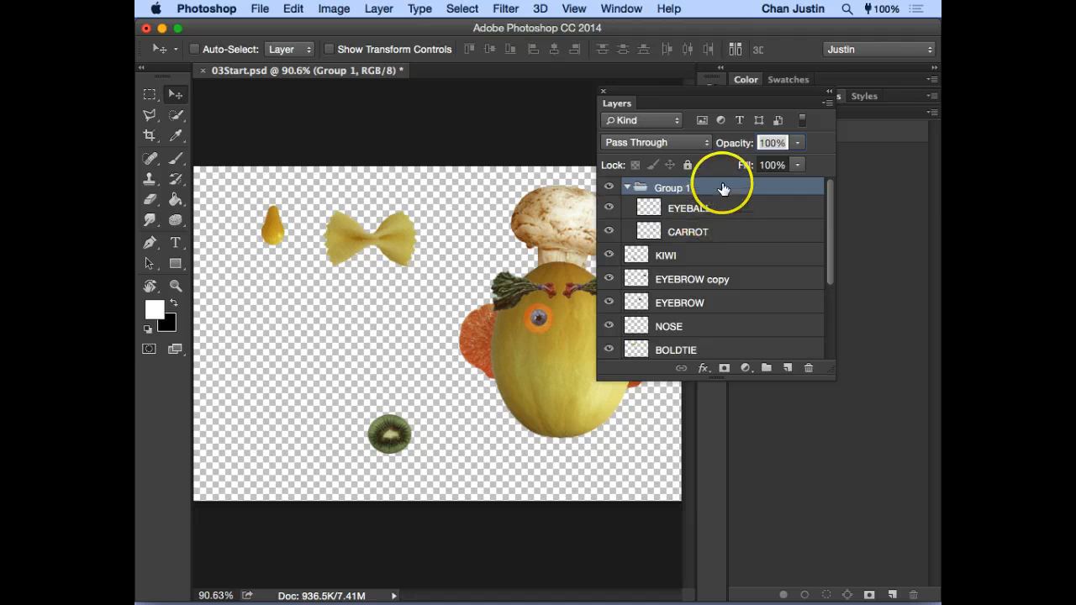
pyautogui.click(689, 210)
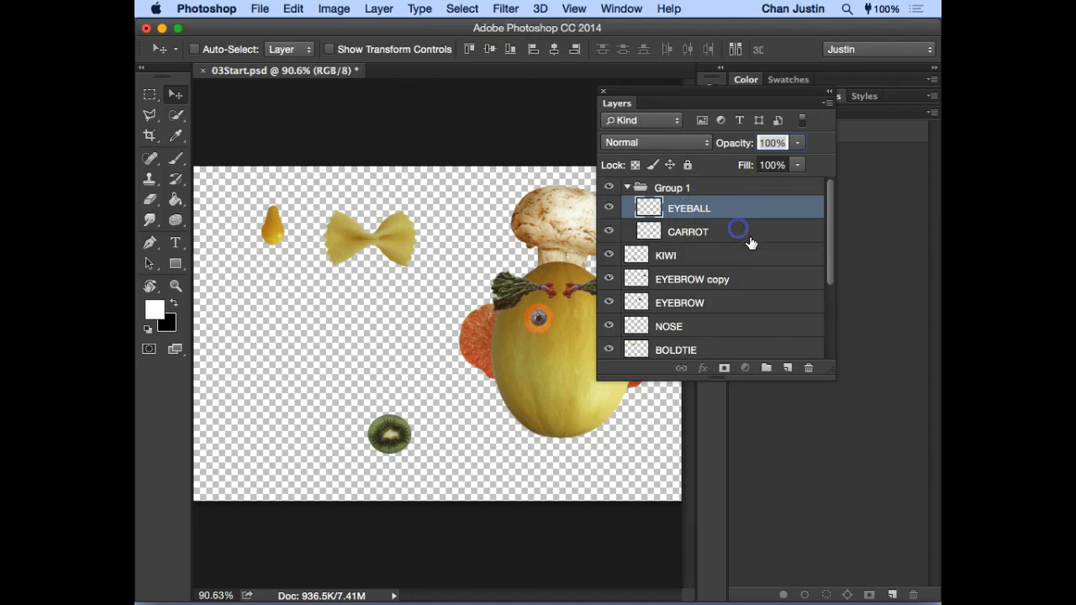
pyautogui.keyDown('shift'); pyautogui.click(739, 233); pyautogui.keyUp('shift')
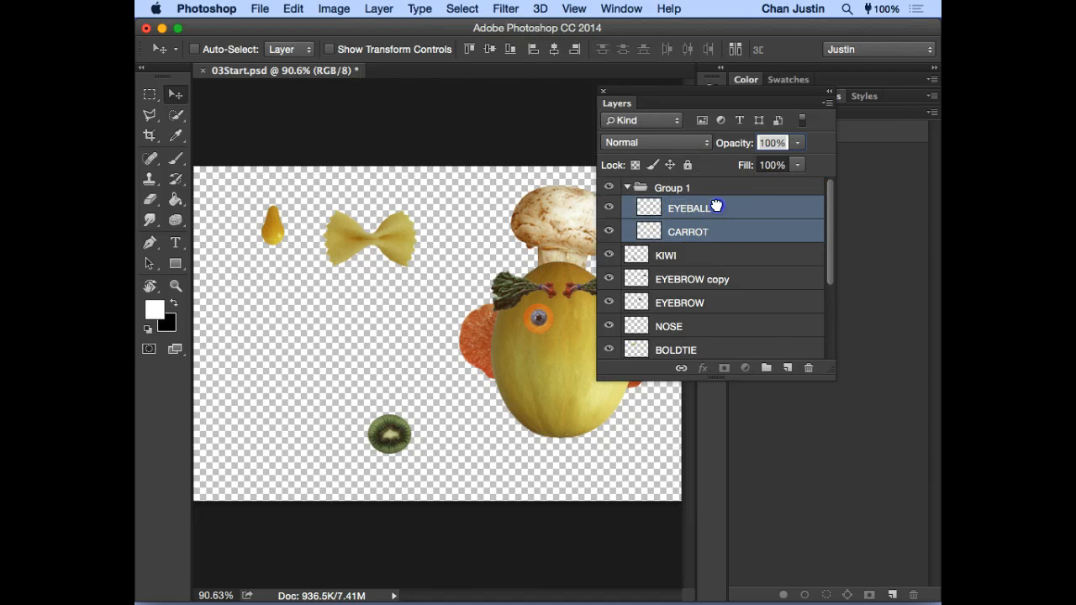
pyautogui.moveTo(716, 206); pyautogui.dragTo(712, 181)
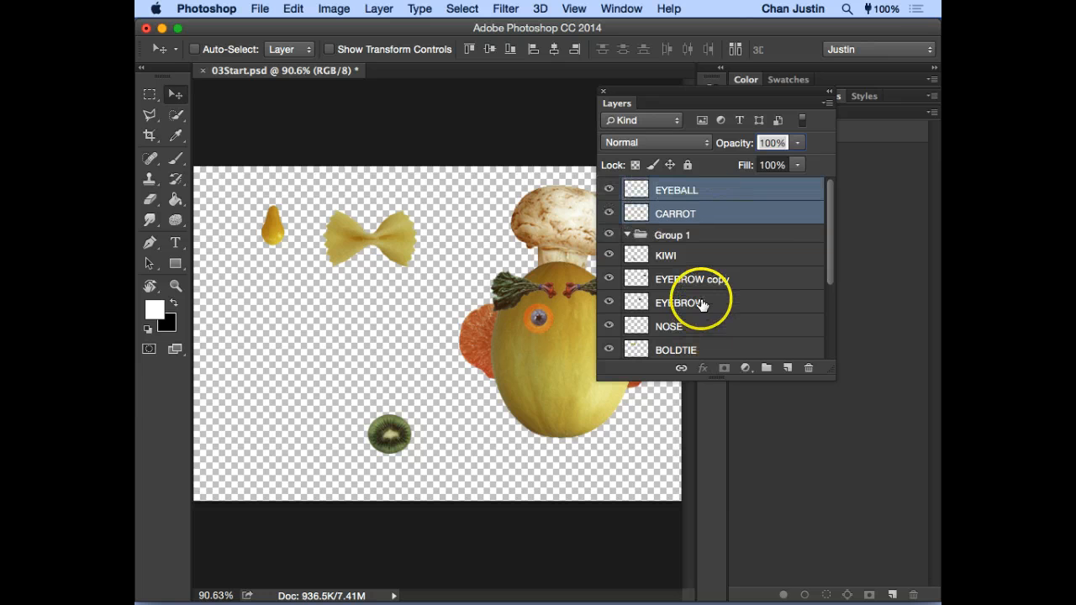
pyautogui.press('super+z')
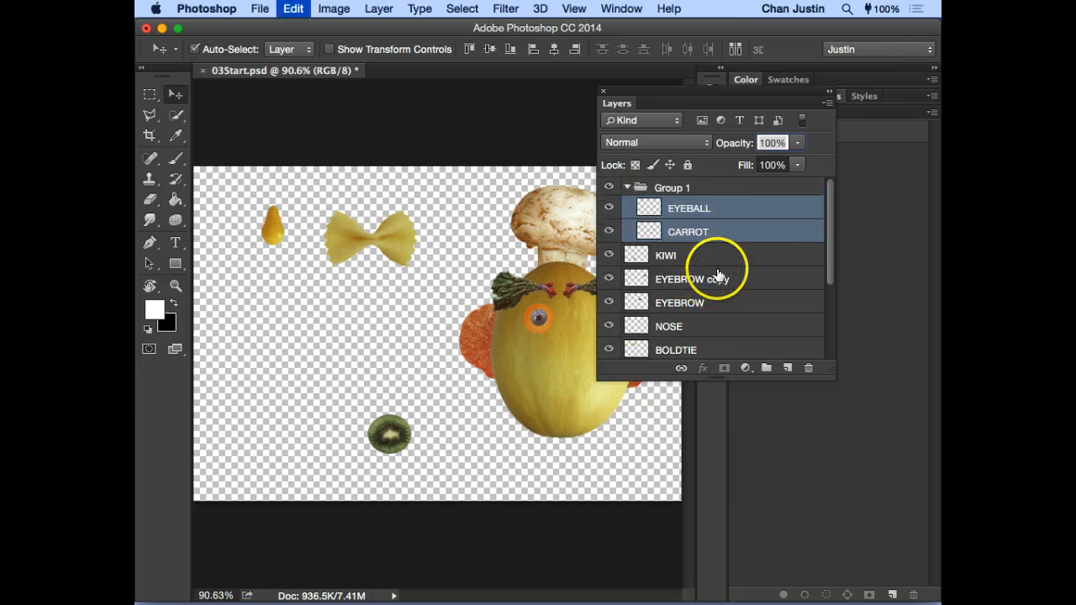
# - Delete Group 1 with the Group Only option, keeping the layers inside it
pyautogui.click(700, 190)
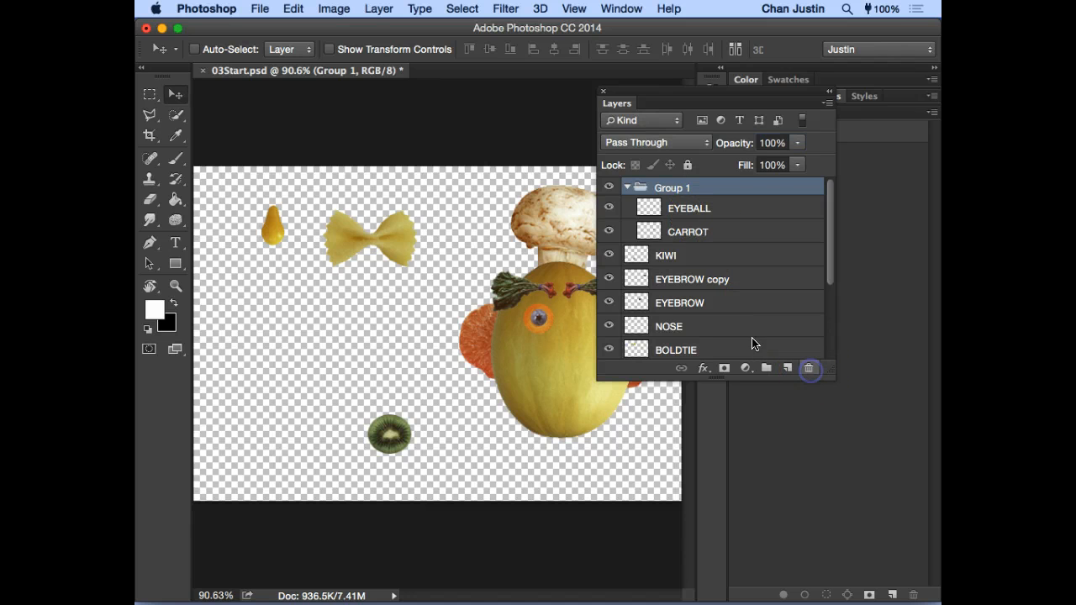
pyautogui.click(809, 367)
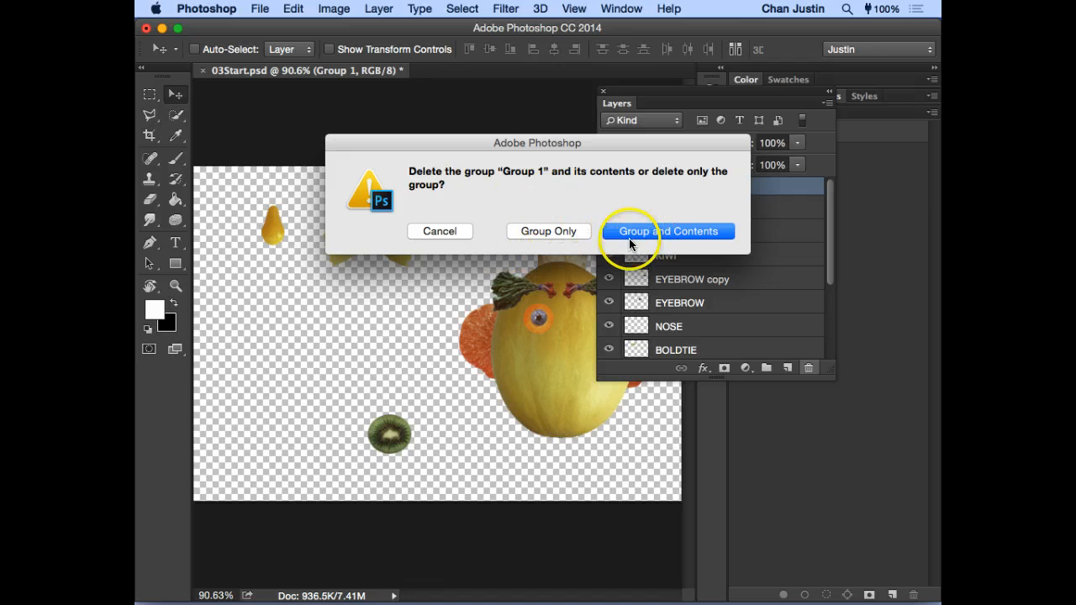
pyautogui.click(547, 232)
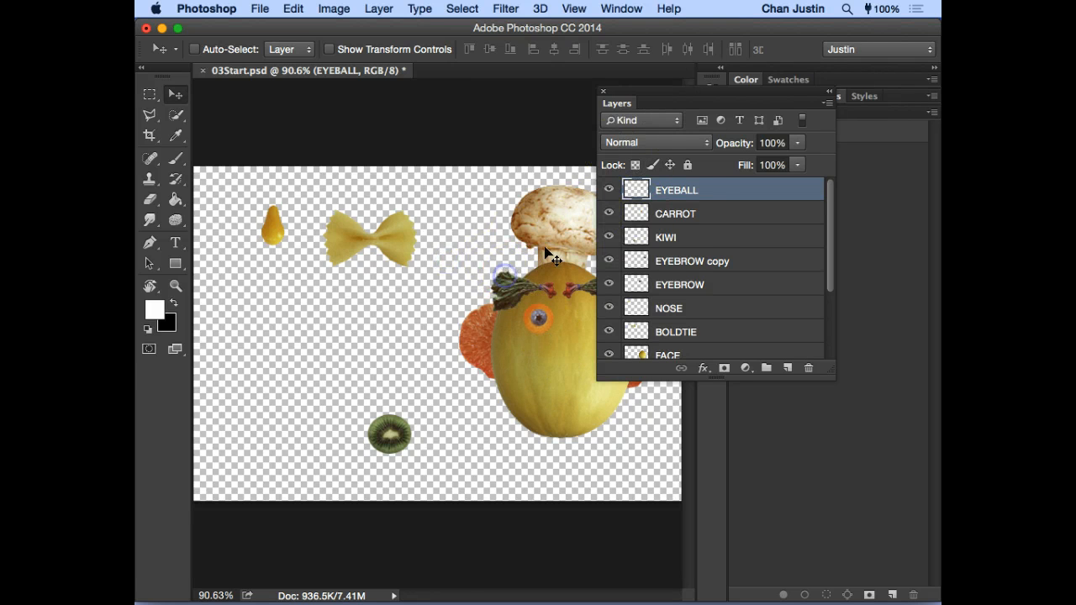
# - Select the EYEBALL and CARROT layers together and link them
pyautogui.moveTo(668, 91); pyautogui.dragTo(664, 93)
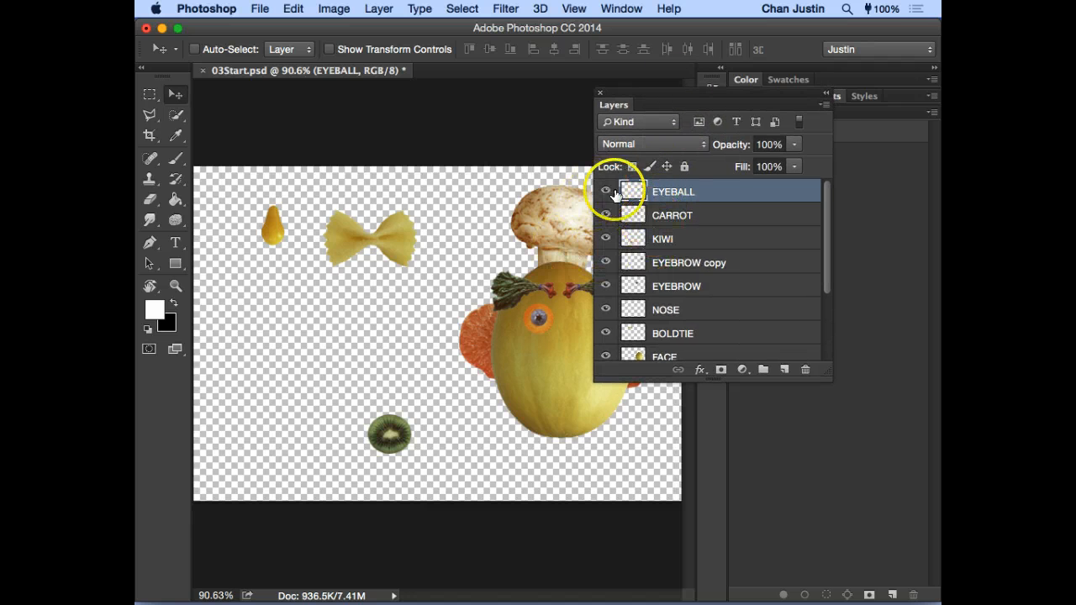
pyautogui.keyDown('shift'); pyautogui.click(732, 215); pyautogui.keyUp('shift')
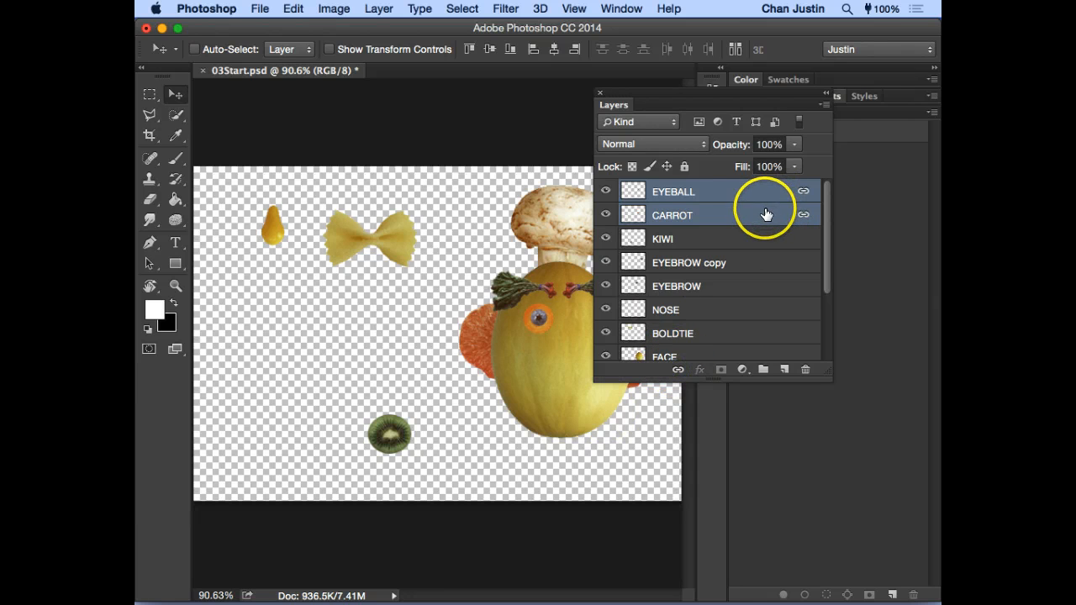
# - With only the EYEBALL layer selected, move the linked eye off the melon as a test and undo the move
pyautogui.click(735, 282)
pyautogui.click(727, 211)
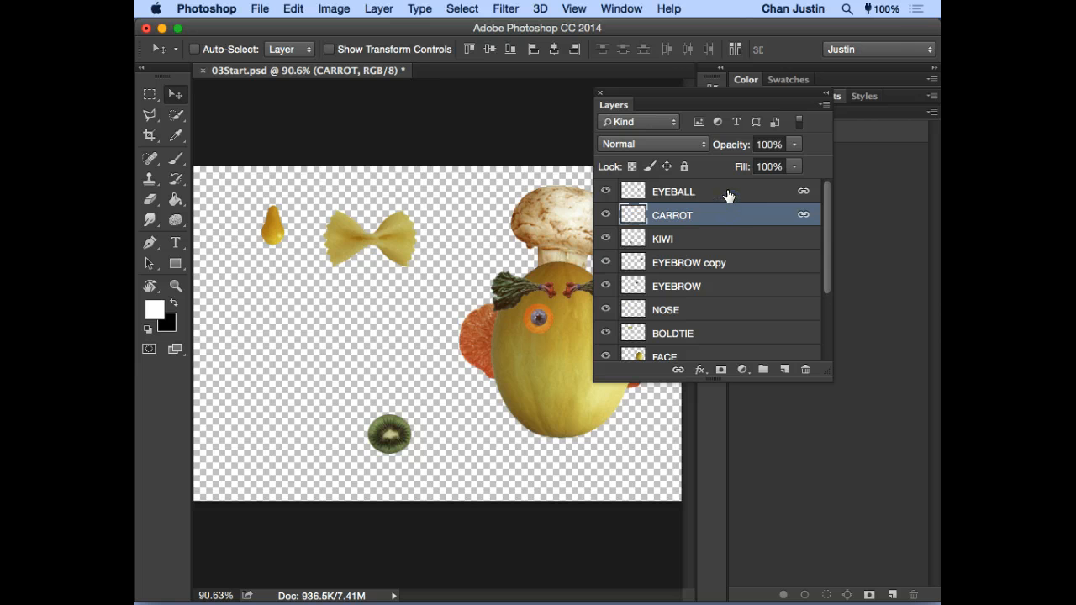
pyautogui.click(734, 193)
pyautogui.click(732, 222)
pyautogui.click(732, 192)
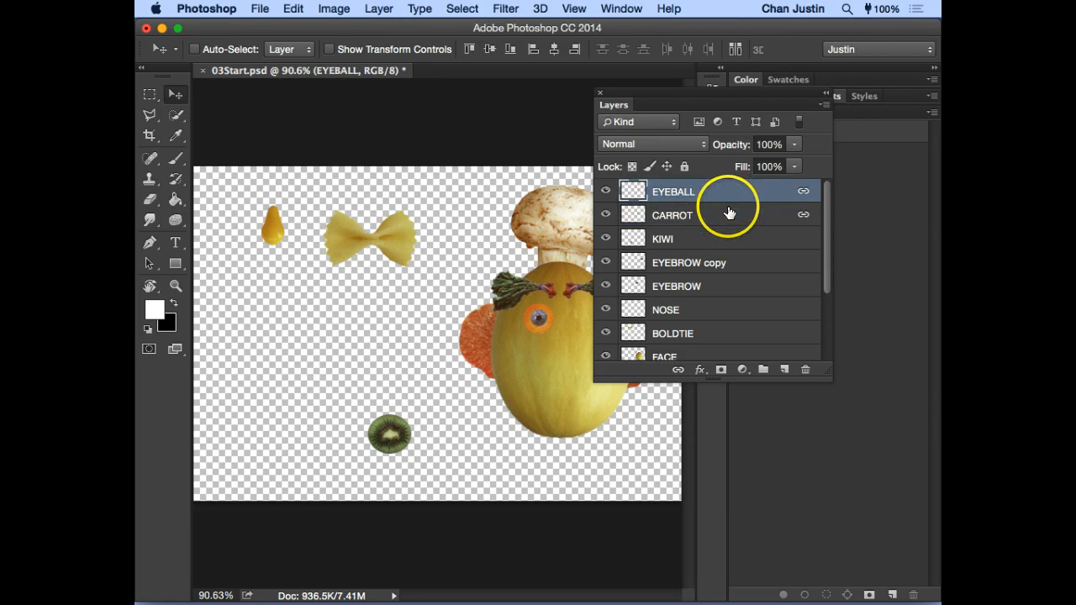
pyautogui.click(732, 212)
pyautogui.click(684, 195)
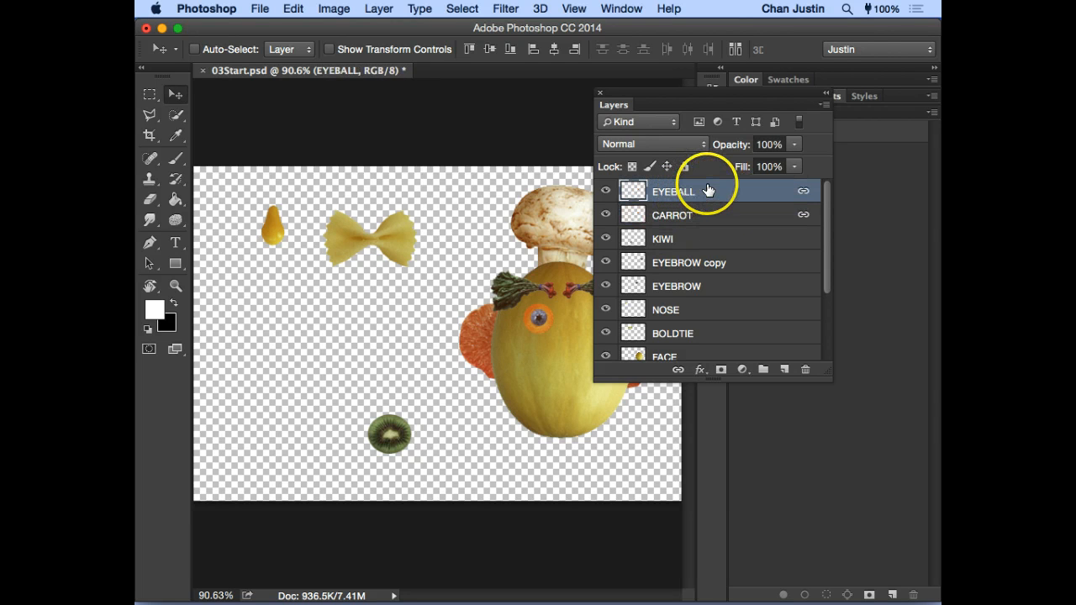
pyautogui.moveTo(528, 326); pyautogui.dragTo(402, 315)
pyautogui.press('super+z')
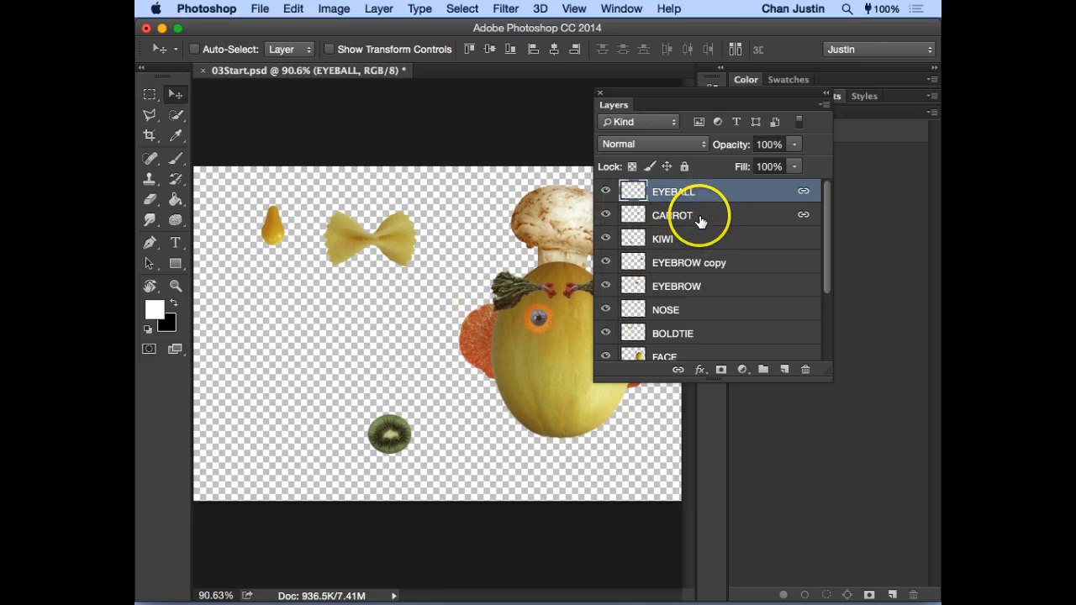
# - Redock the layer list, duplicate the linked eye below the right eyebrow, and shift the copy slightly closer to the first eye
pyautogui.moveTo(641, 99); pyautogui.dragTo(748, 113)
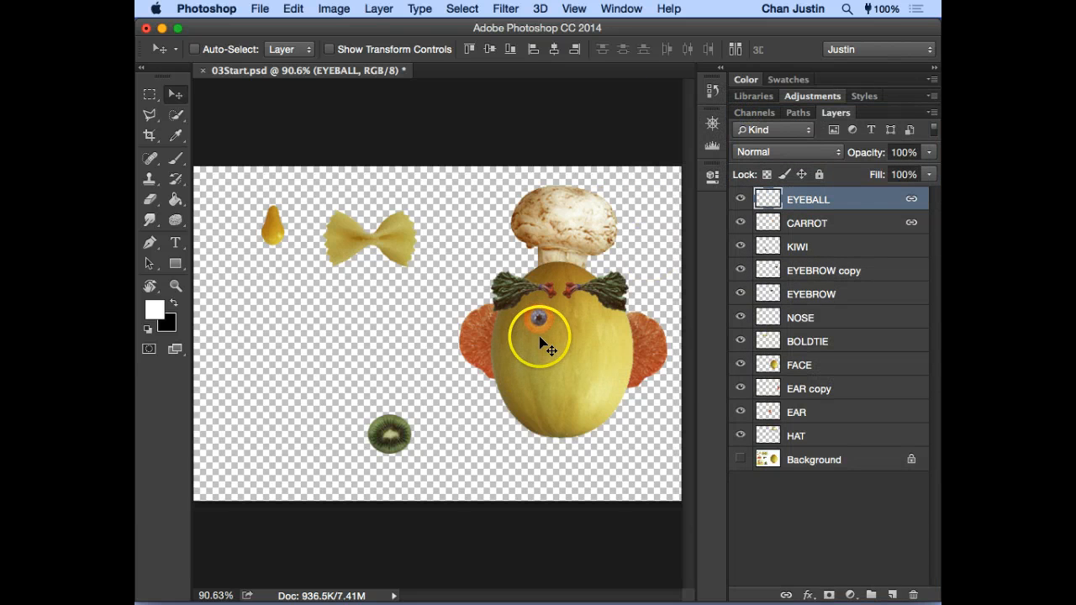
pyautogui.moveTo(539, 323); pyautogui.dragTo(594, 330)
pyautogui.click(575, 324)
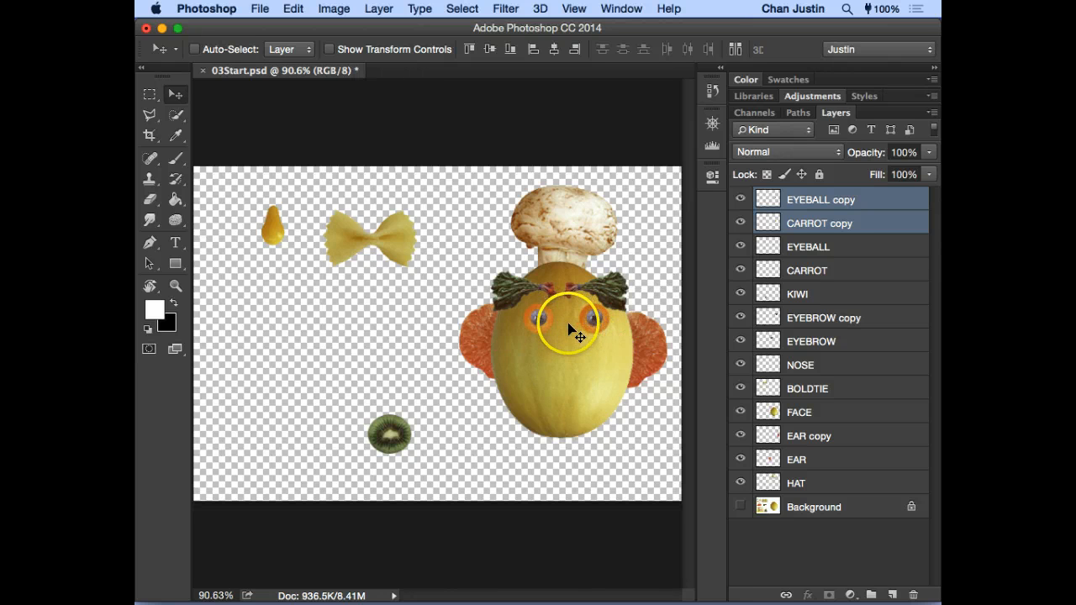
pyautogui.click(825, 224)
pyautogui.moveTo(594, 328)
pyautogui.mouseDown()
pyautogui.moveTo(593, 302)
pyautogui.moveTo(588, 326)
pyautogui.mouseUp()
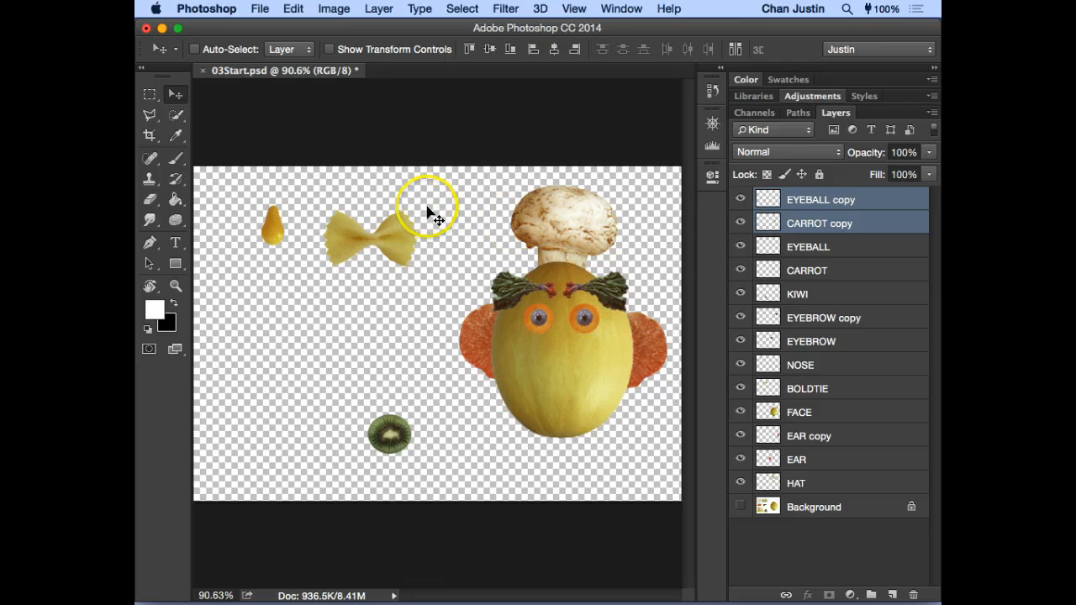
pyautogui.click(808, 247)
pyautogui.click(809, 317)
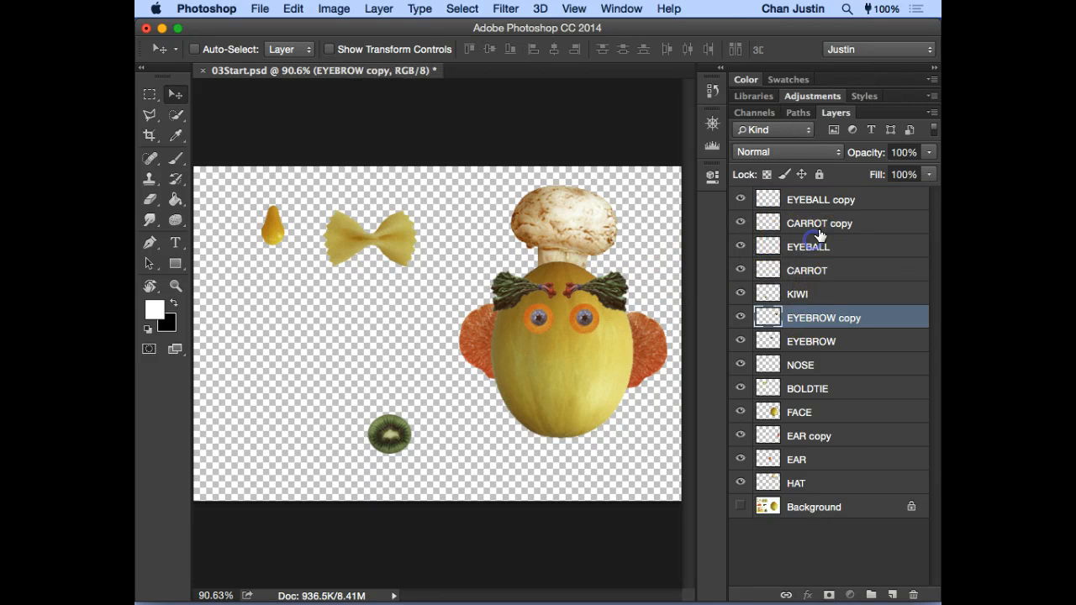
pyautogui.click(806, 246)
pyautogui.click(817, 223)
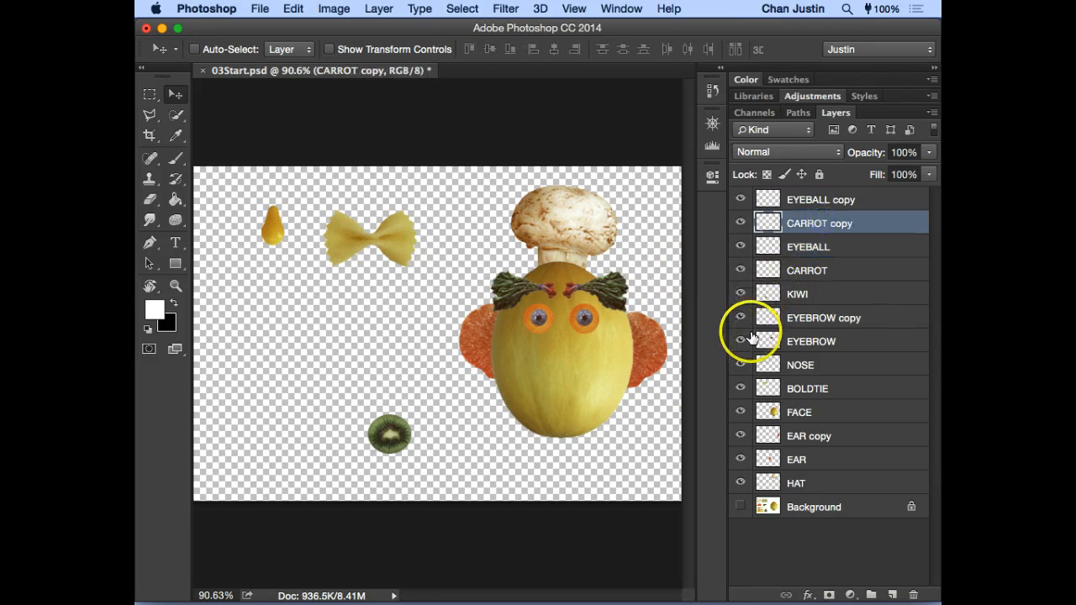
pyautogui.click(815, 201)
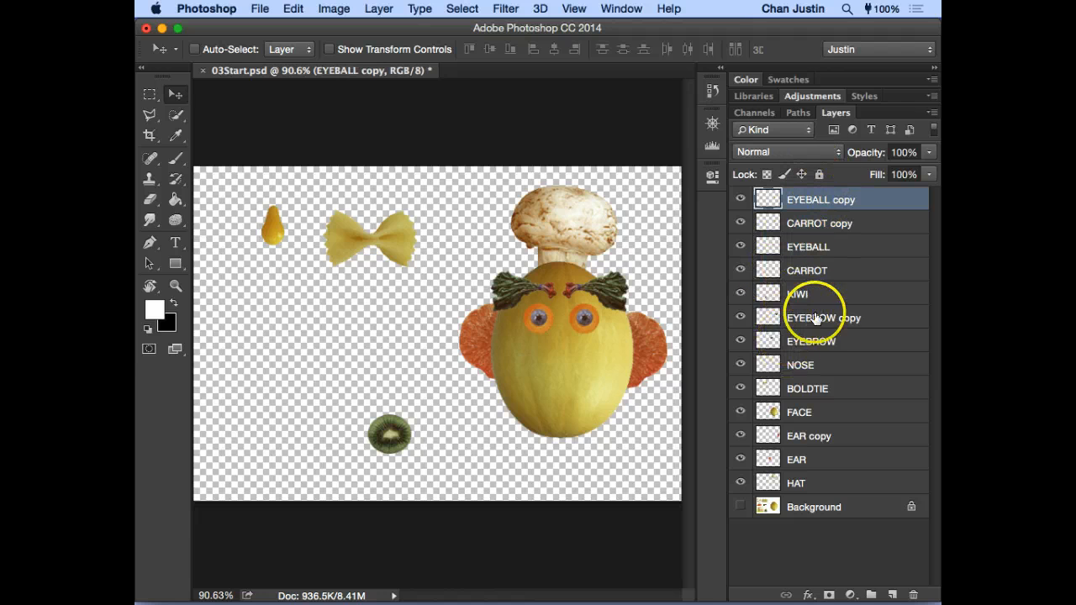
pyautogui.press('super')
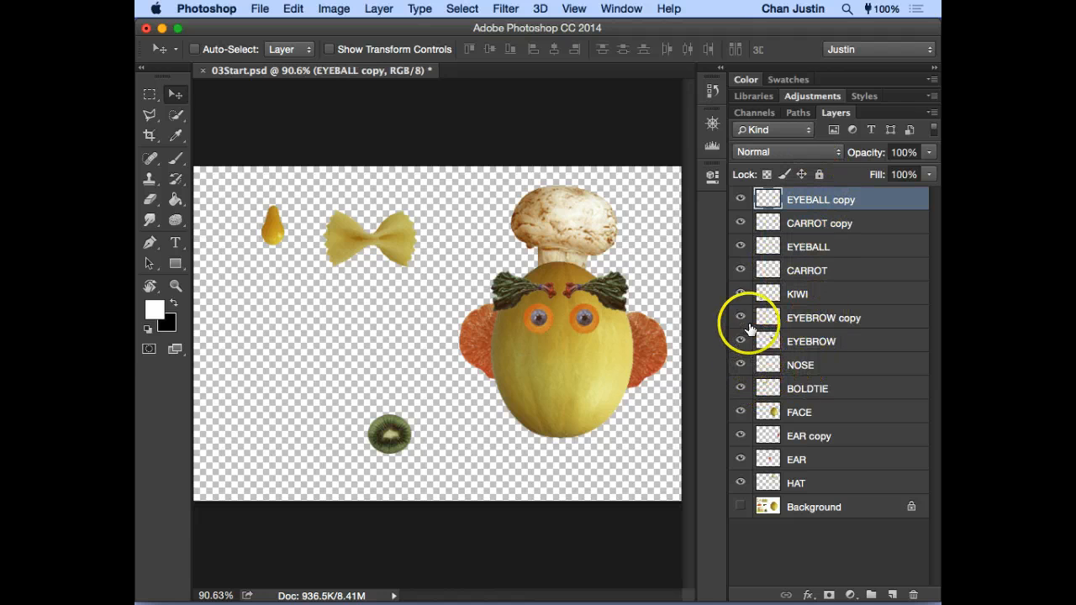
# - Select the NOSE layer by picking the pear-shaped piece directly on the canvas
pyautogui.keyDown('super'); pyautogui.click(282, 235); pyautogui.keyUp('super')
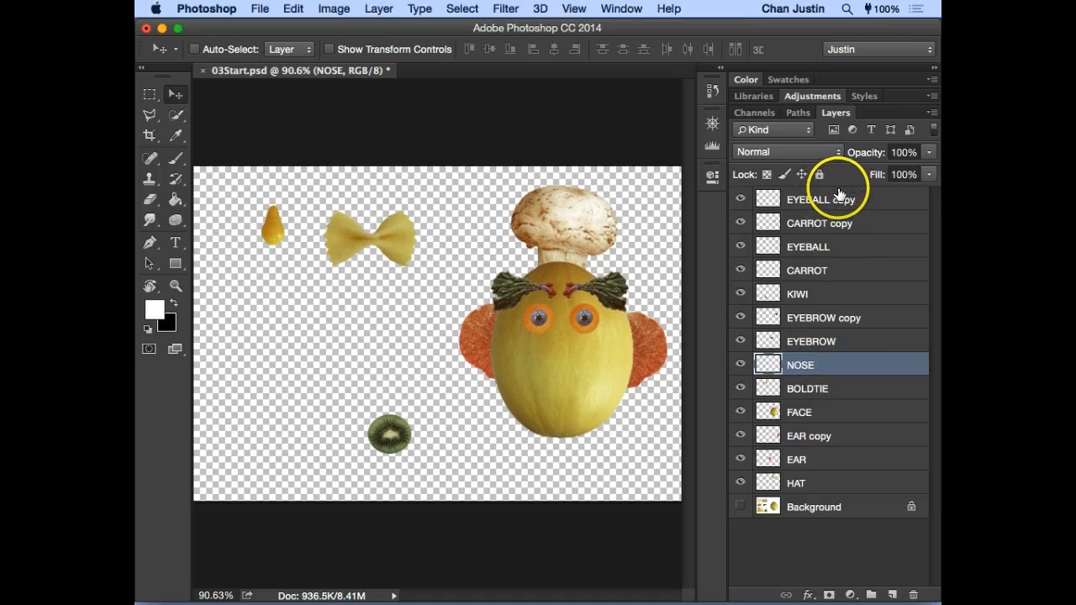
pyautogui.click(863, 366)
pyautogui.moveTo(861, 356)
pyautogui.mouseDown()
pyautogui.moveTo(850, 202)
pyautogui.moveTo(847, 365)
pyautogui.mouseUp()
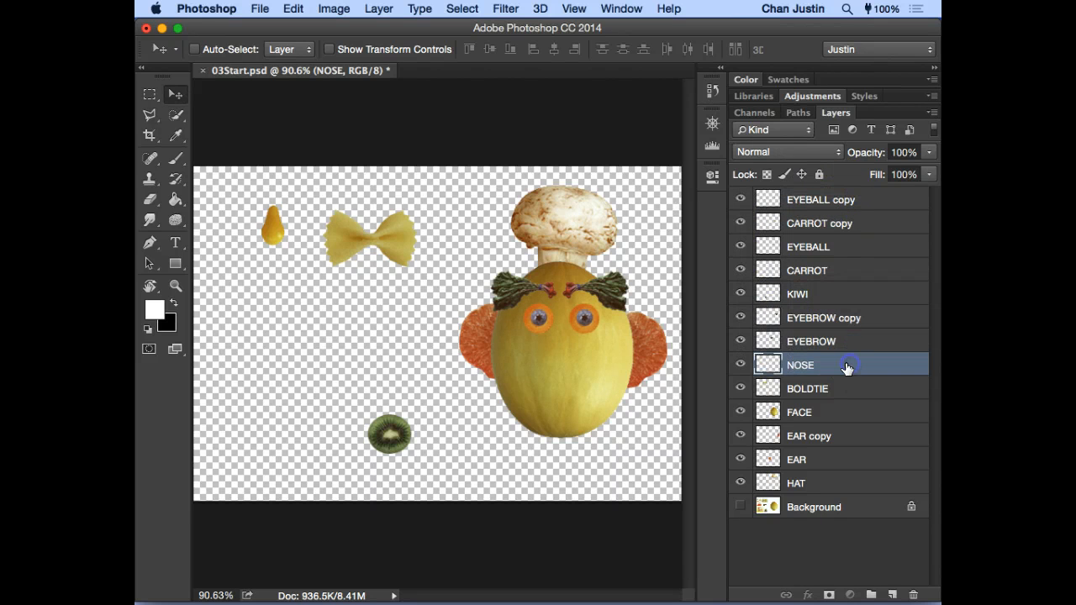
# - Bring the NOSE layer to the front, place the nose on the melon as a test, and undo both changes
pyautogui.click(393, 9)
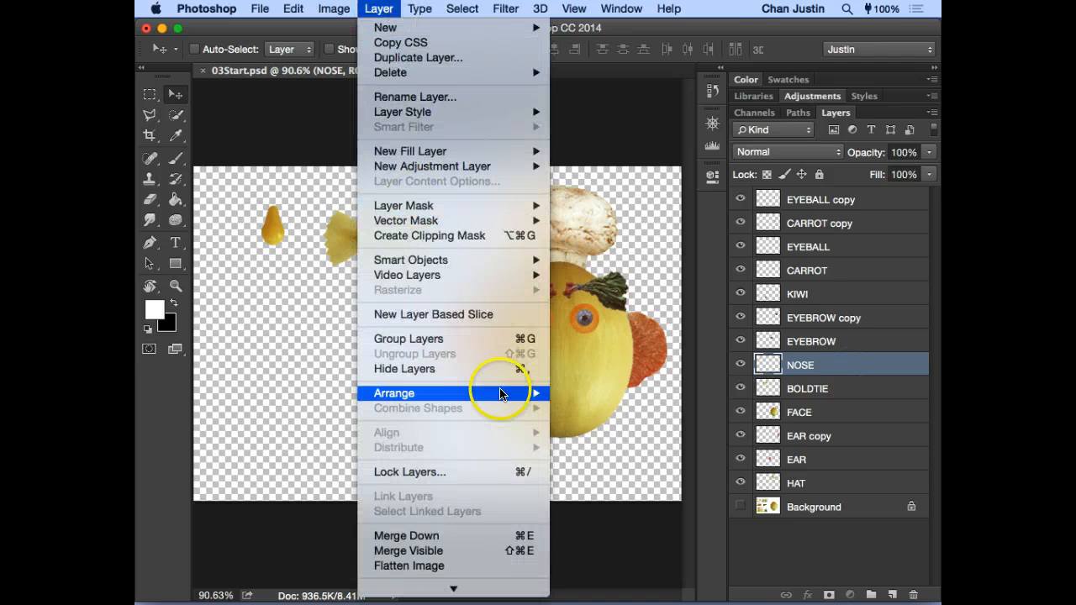
pyautogui.moveTo(513, 393)
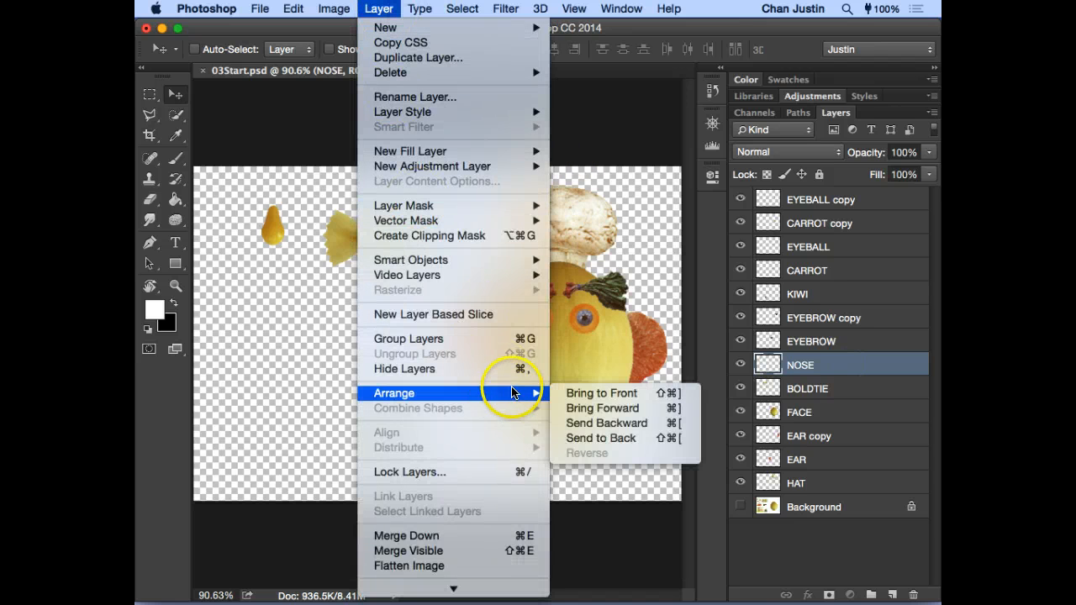
pyautogui.click(643, 392)
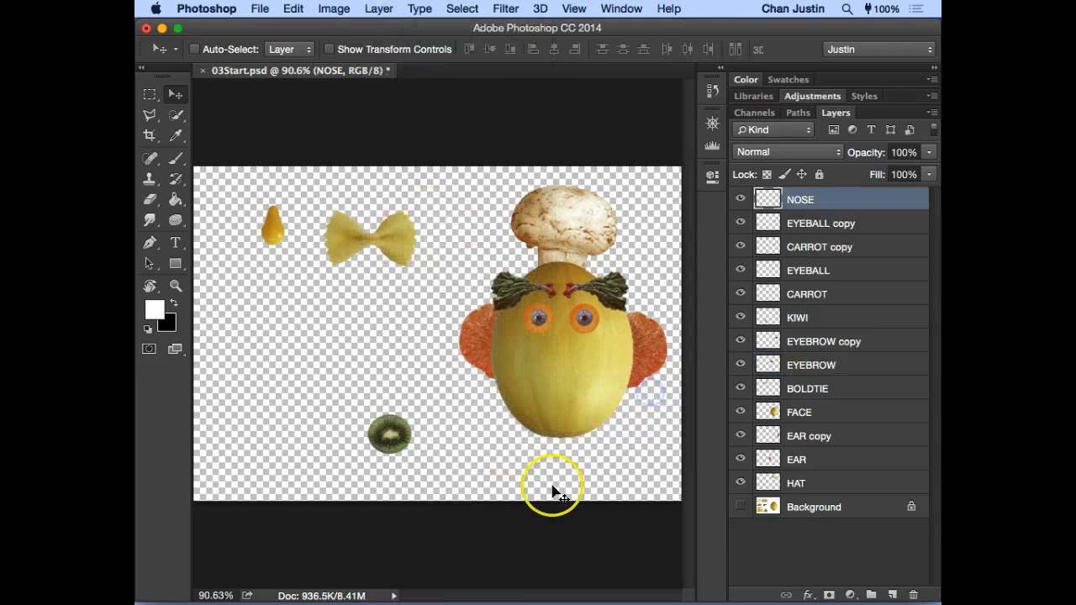
pyautogui.moveTo(274, 226); pyautogui.dragTo(565, 354)
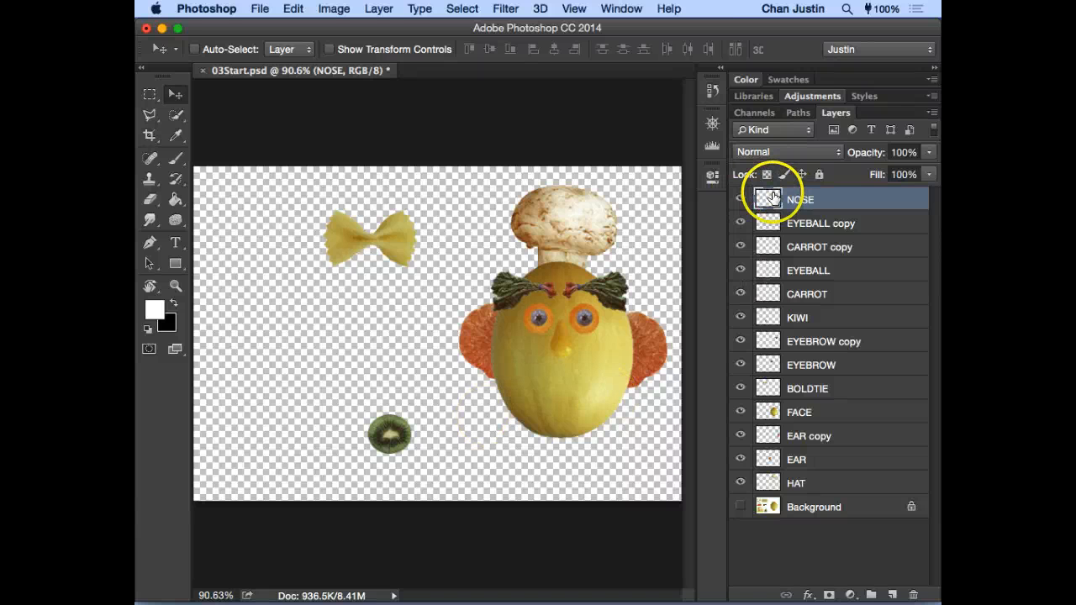
pyautogui.press('super+z')
pyautogui.press('super+alt+z')
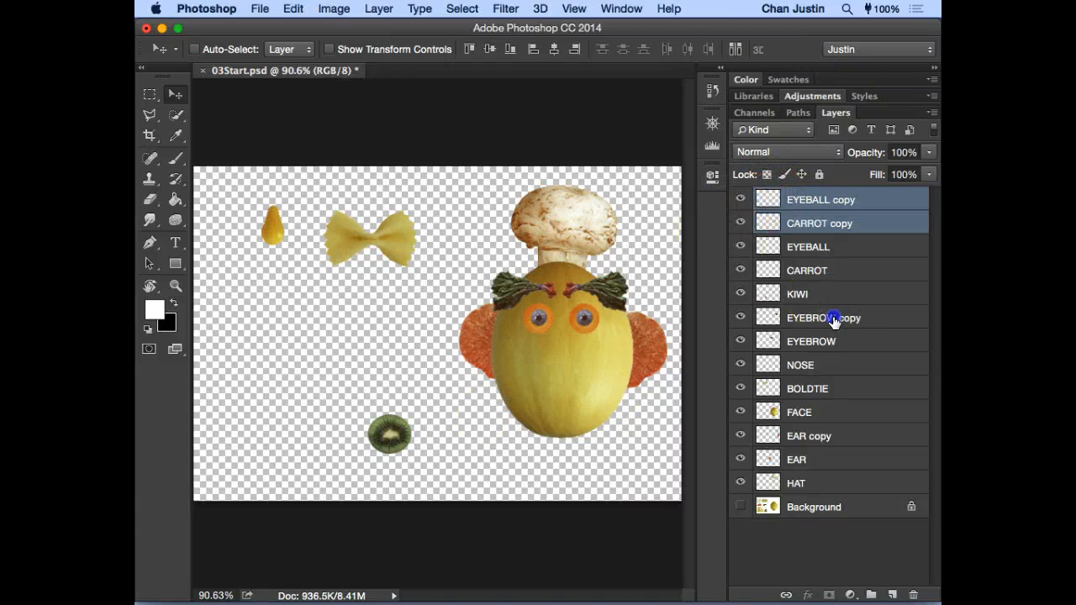
# - Move the nose onto the melon between and below the eyes, and place the NOSE layer directly above FACE in the stack
pyautogui.click(828, 316)
pyautogui.moveTo(284, 246); pyautogui.dragTo(559, 354)
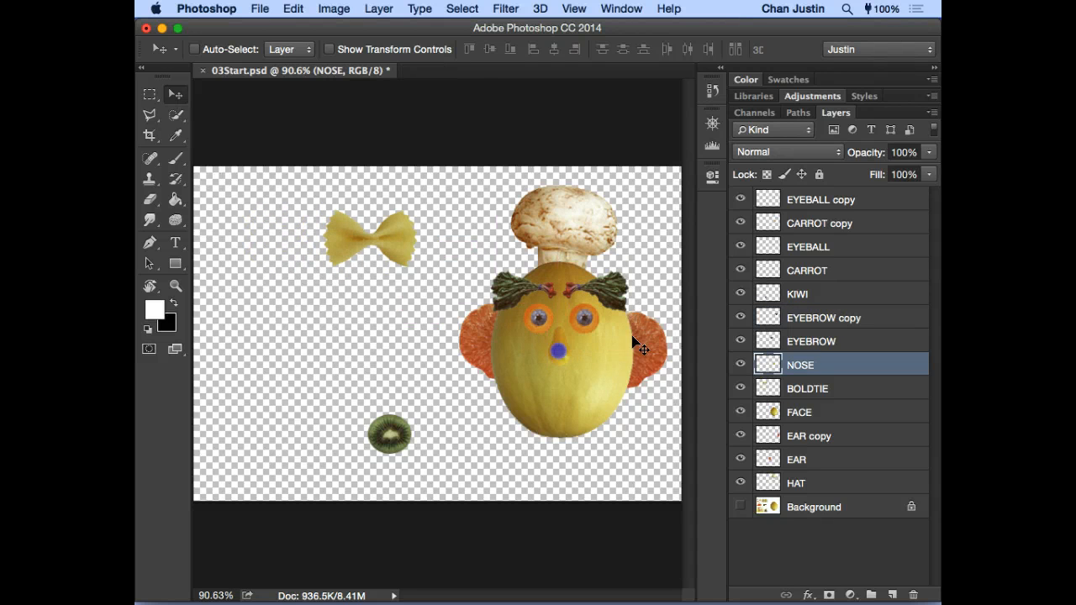
pyautogui.moveTo(817, 370); pyautogui.dragTo(828, 420)
pyautogui.moveTo(606, 360); pyautogui.dragTo(543, 352)
pyautogui.moveTo(796, 412); pyautogui.dragTo(828, 378)
pyautogui.moveTo(543, 364); pyautogui.dragTo(563, 350)
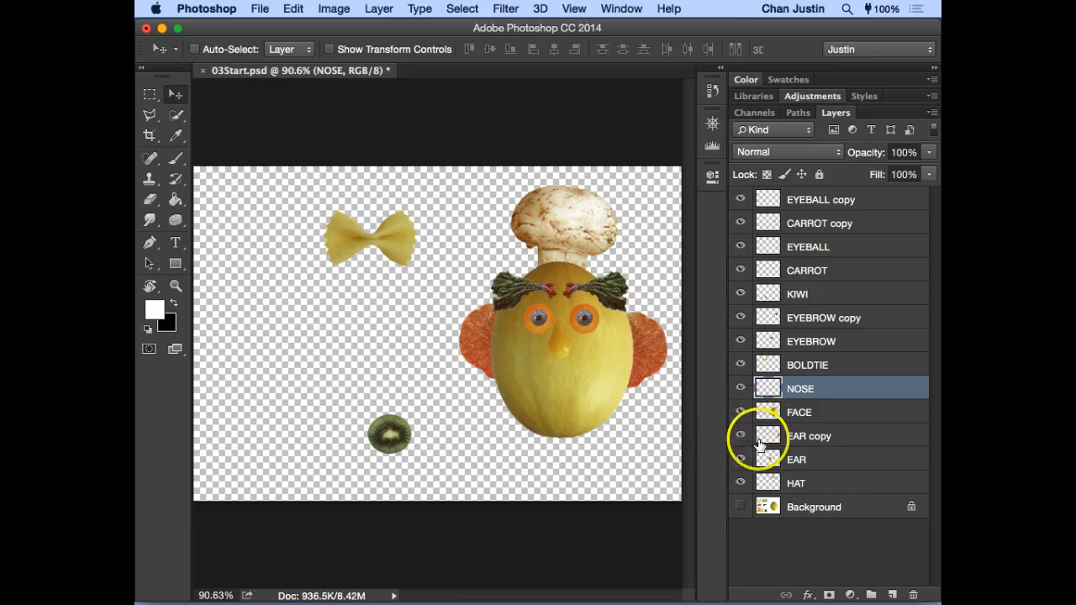
# - Place the kiwi slice below the nose as the mouth and the BOLDTIE pasta across the bottom of the melon
pyautogui.keyDown('super'); pyautogui.click(384, 435); pyautogui.keyUp('super')
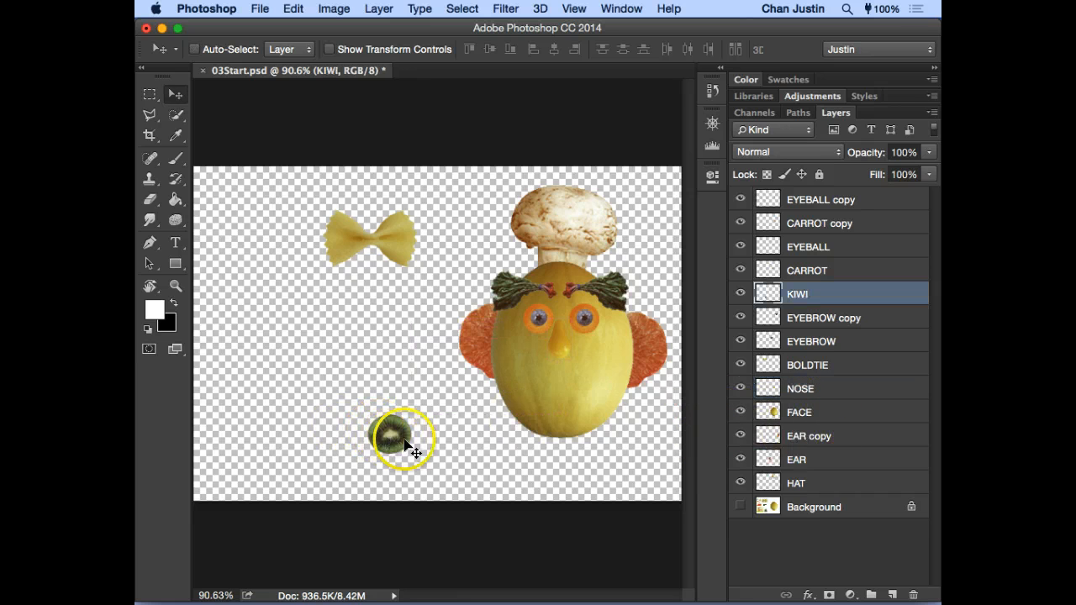
pyautogui.moveTo(391, 439); pyautogui.dragTo(564, 395)
pyautogui.keyDown('super'); pyautogui.click(393, 241); pyautogui.keyUp('super')
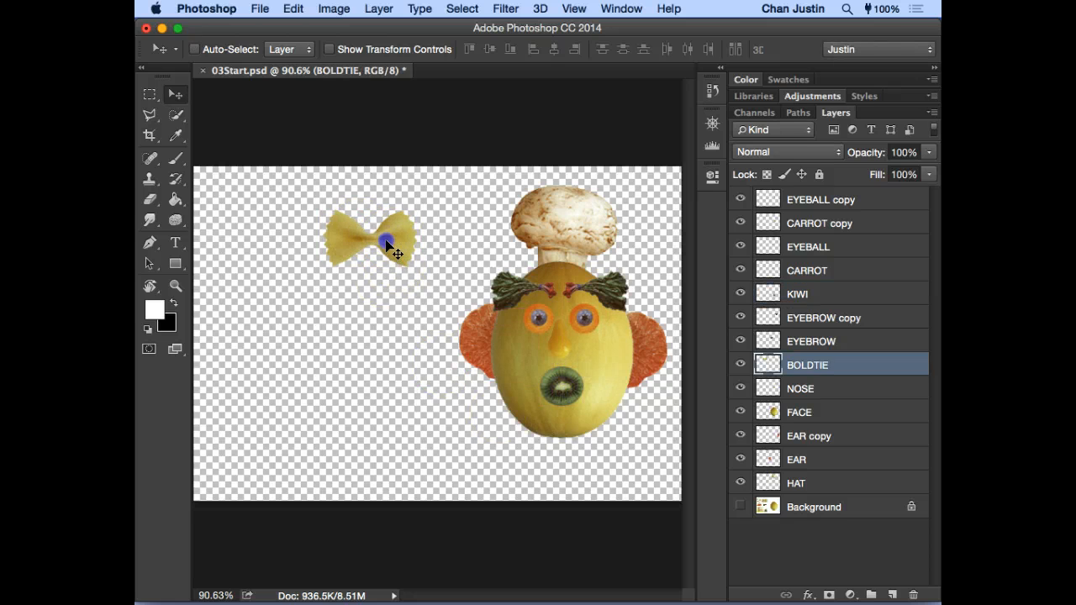
pyautogui.moveTo(386, 244); pyautogui.dragTo(577, 437)
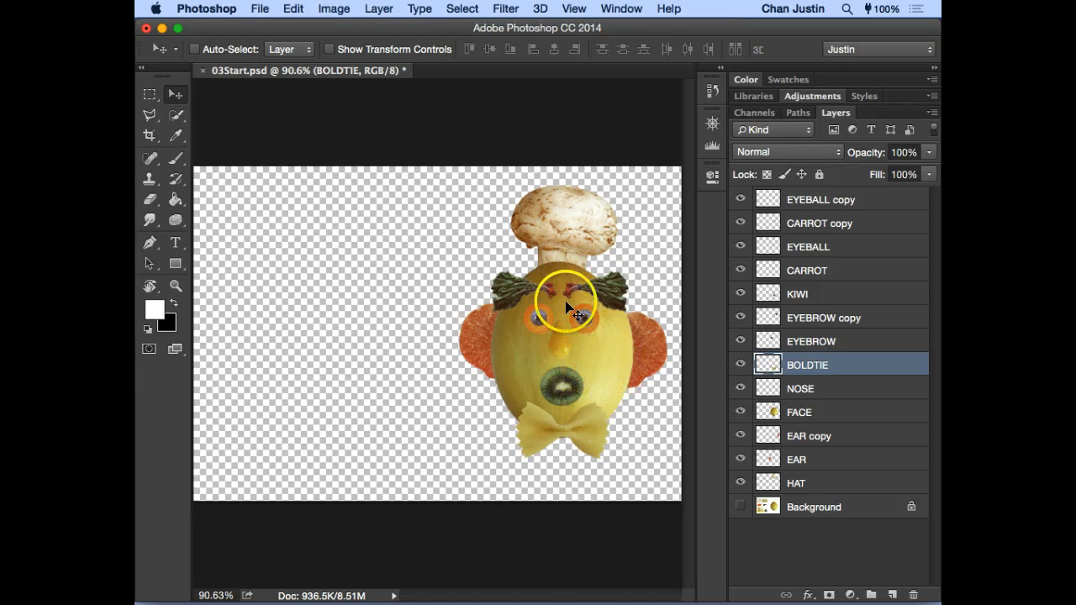
# - Select the NOSE, KIWI and BOLDTIE layers together
pyautogui.press('z')
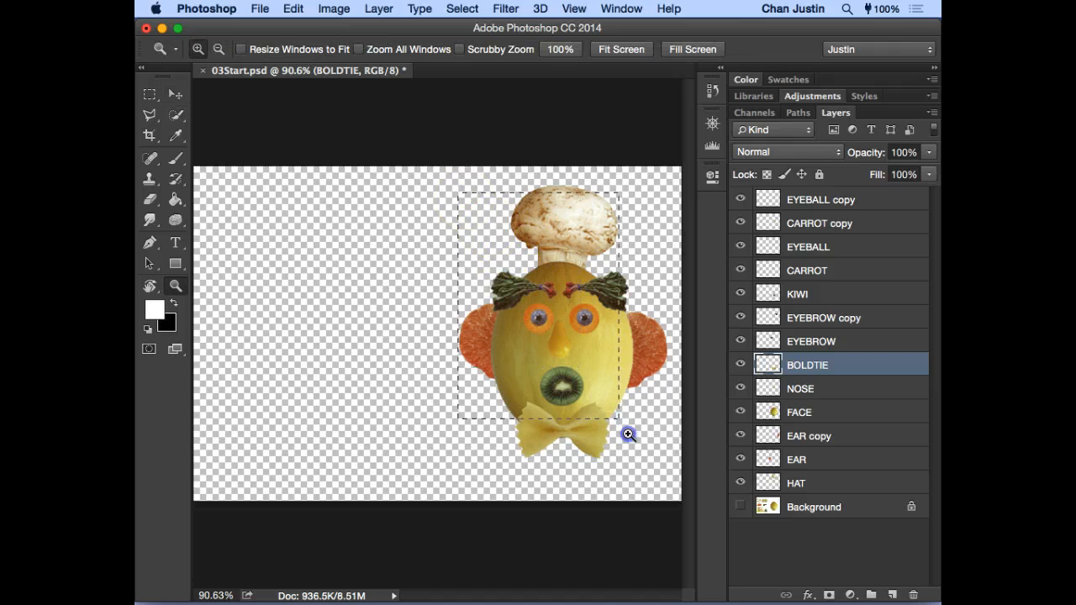
pyautogui.click(628, 434)
pyautogui.press('v')
pyautogui.scroll(-3, 549, 331)
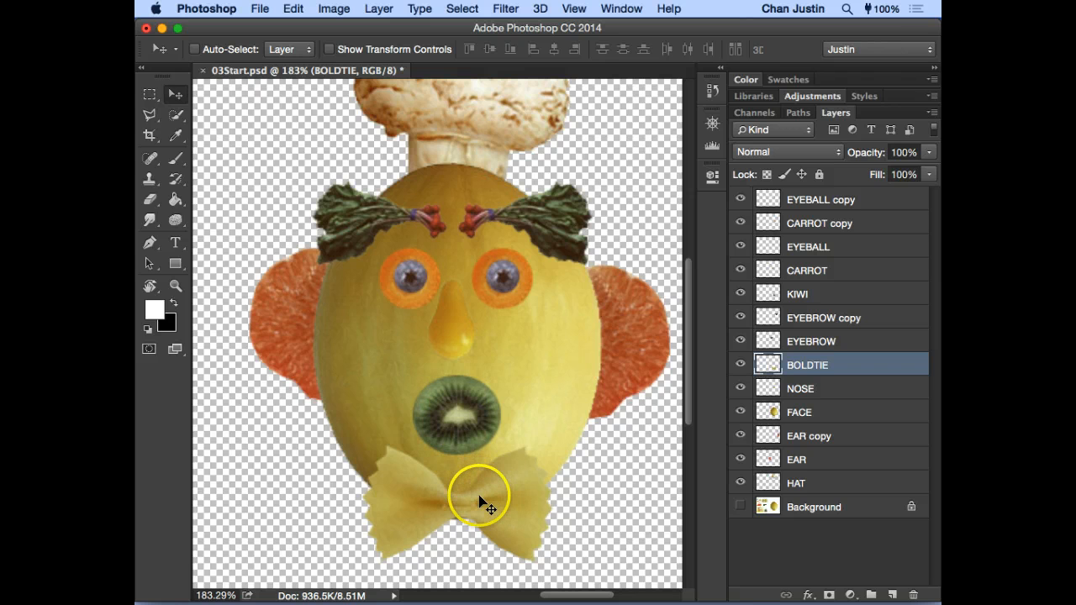
pyautogui.keyDown('super'); pyautogui.click(454, 334); pyautogui.keyUp('super')
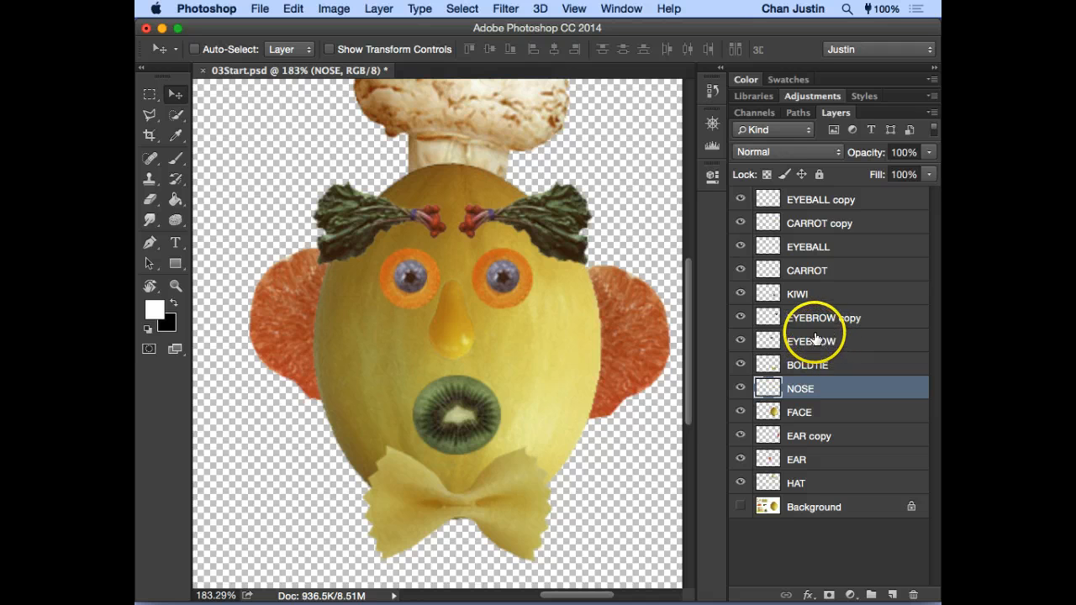
pyautogui.press('super')
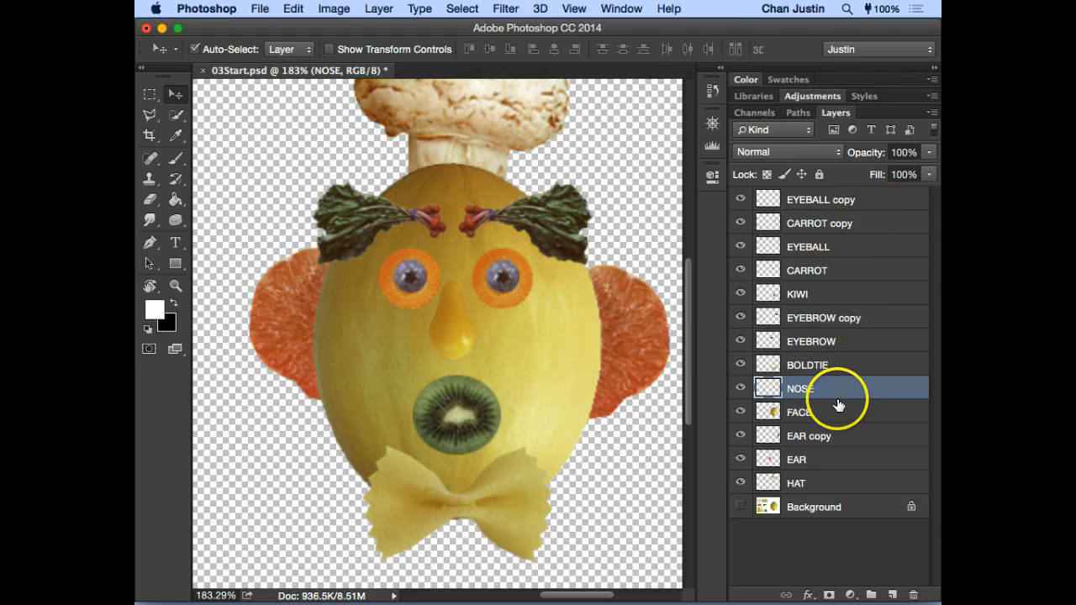
pyautogui.keyDown('super'); pyautogui.click(850, 296); pyautogui.keyUp('super')
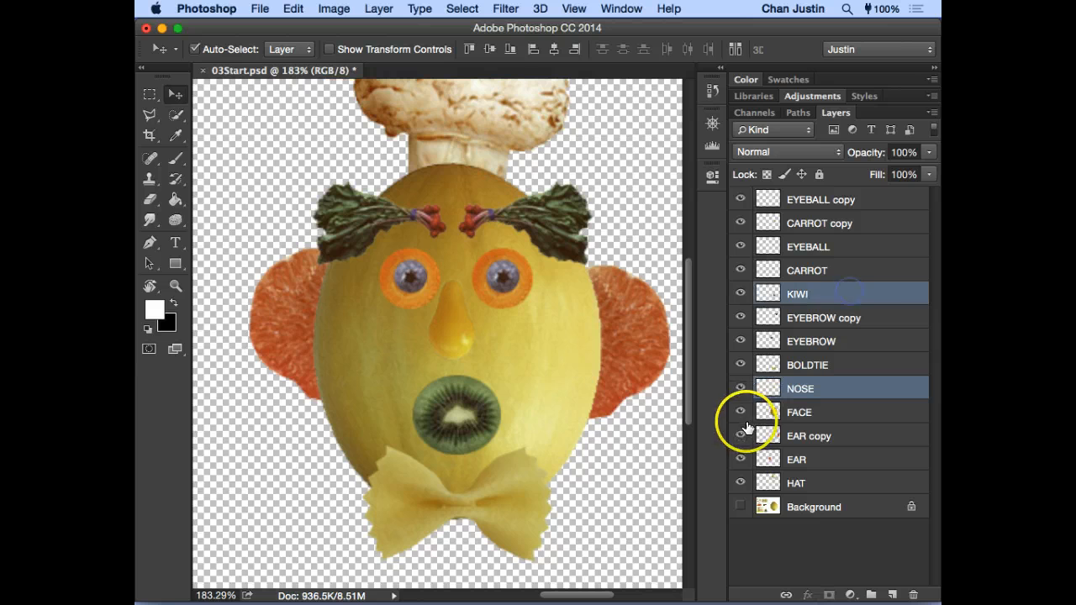
pyautogui.keyDown('super'); pyautogui.click(836, 367); pyautogui.keyUp('super')
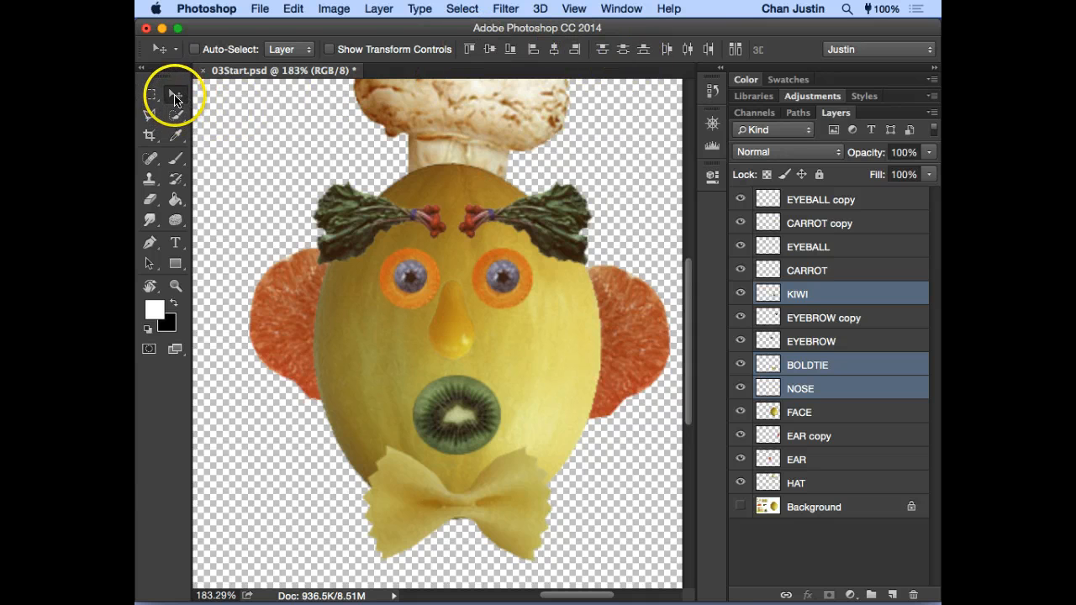
# - Try aligning the selected nose, kiwi and bow tie by vertical centers, undo it, and align them by horizontal centers instead
pyautogui.click(488, 49)
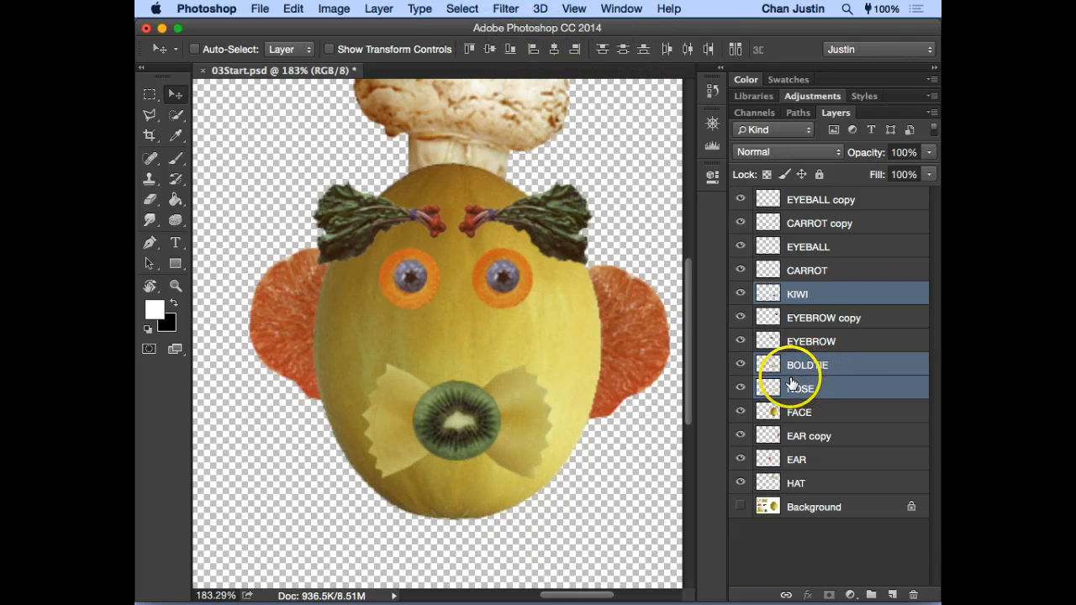
pyautogui.click(857, 384)
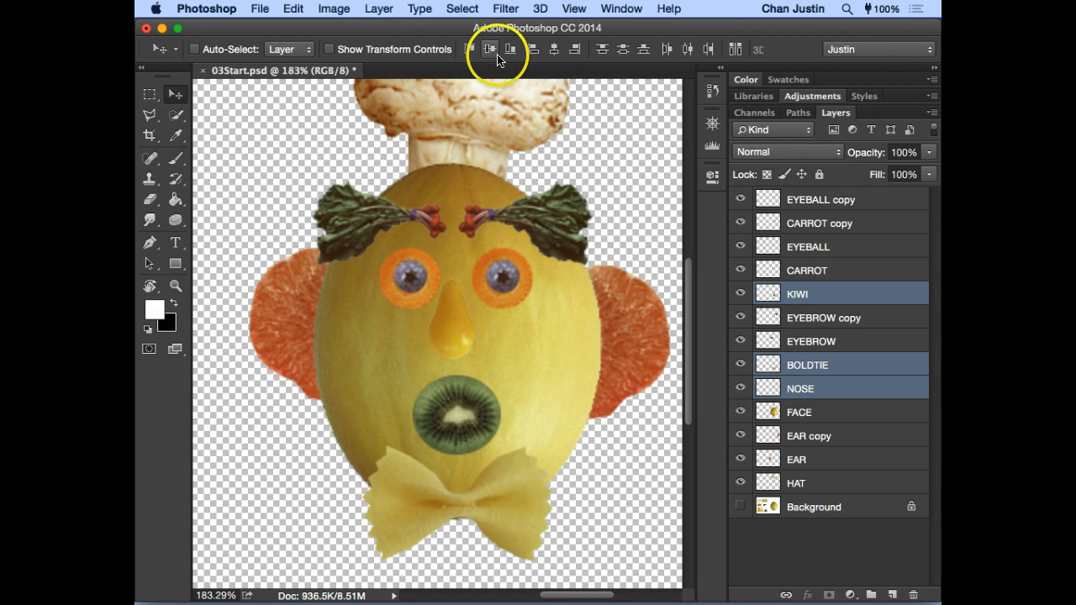
pyautogui.click(555, 50)
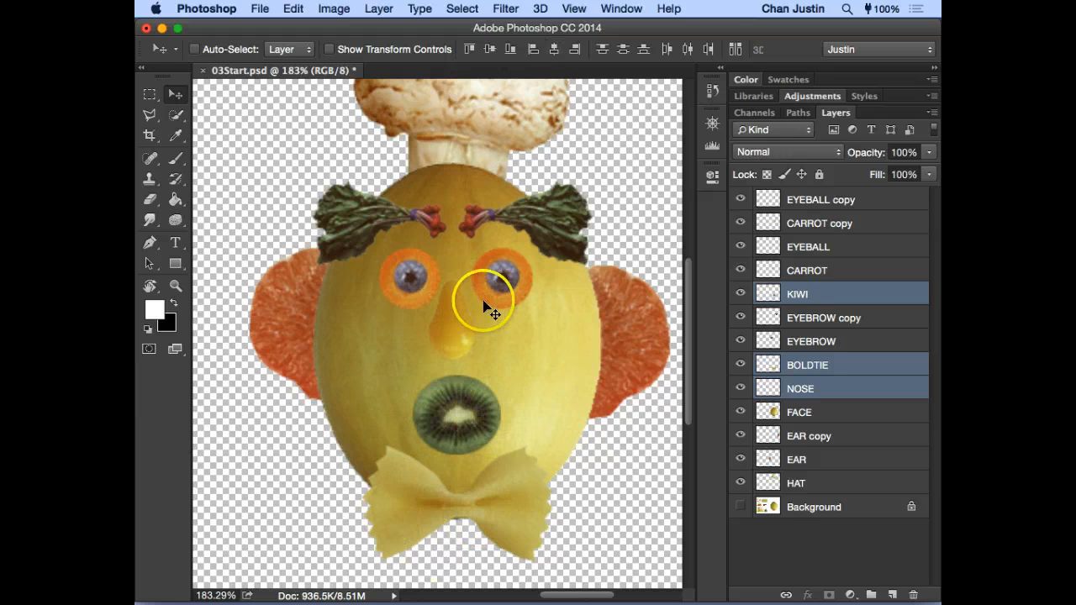
pyautogui.click(553, 52)
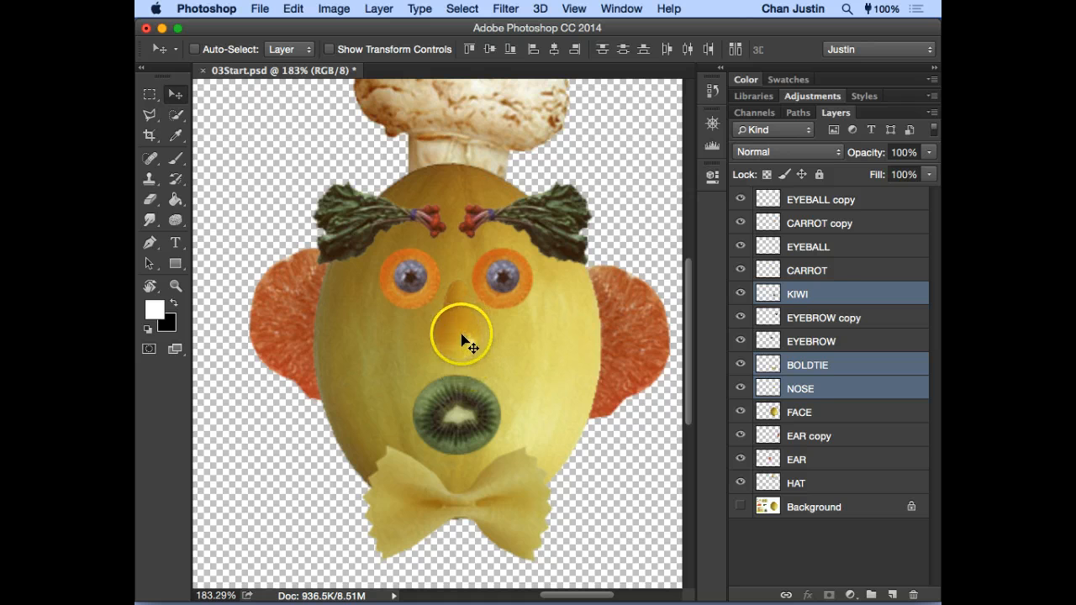
# - Fit the whole image in view, select all layers from HAT up to EYEBALL copy, and reduce the selection to HAT alone
pyautogui.keyDown('super'); pyautogui.click(450, 180); pyautogui.keyUp('super')
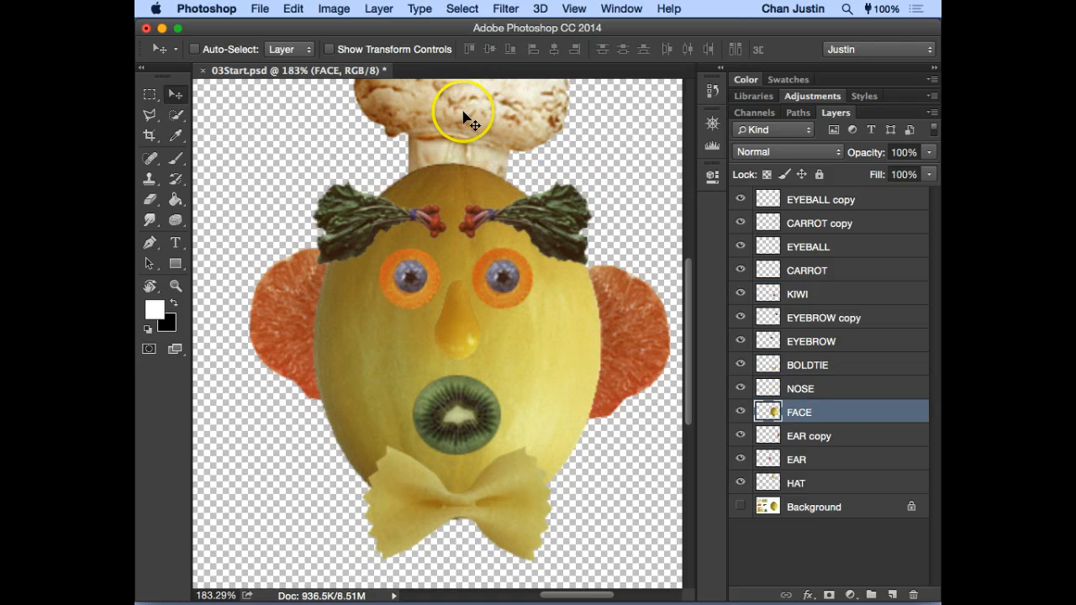
pyautogui.press('z')
pyautogui.keyDown('alt'); pyautogui.click(481, 296); pyautogui.keyUp('alt')
pyautogui.keyDown('alt'); pyautogui.click(481, 296); pyautogui.keyUp('alt')
pyautogui.press('v')
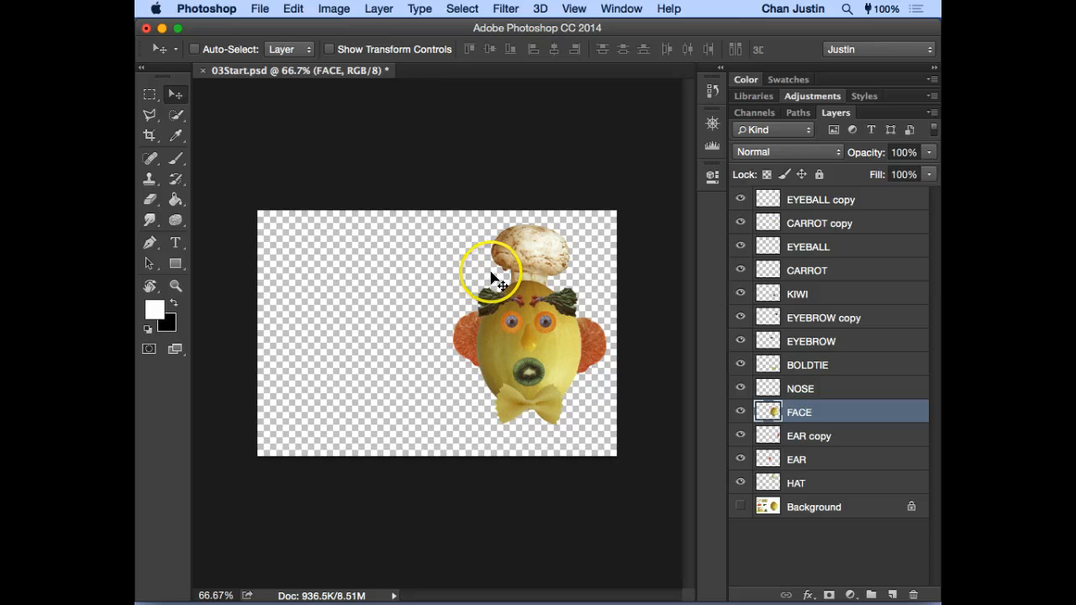
pyautogui.press('super+0')
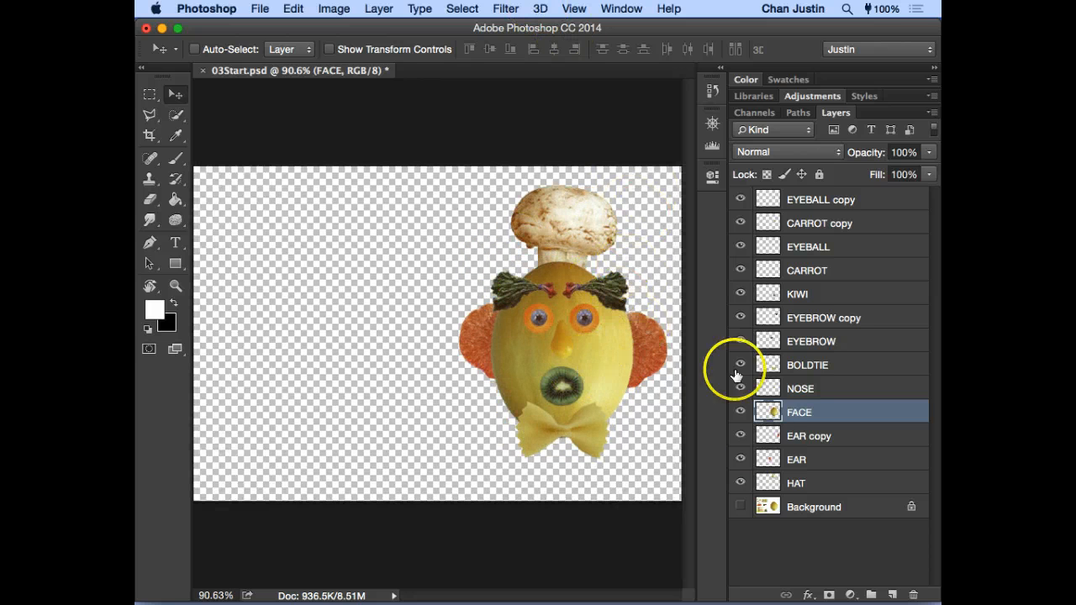
pyautogui.click(840, 483)
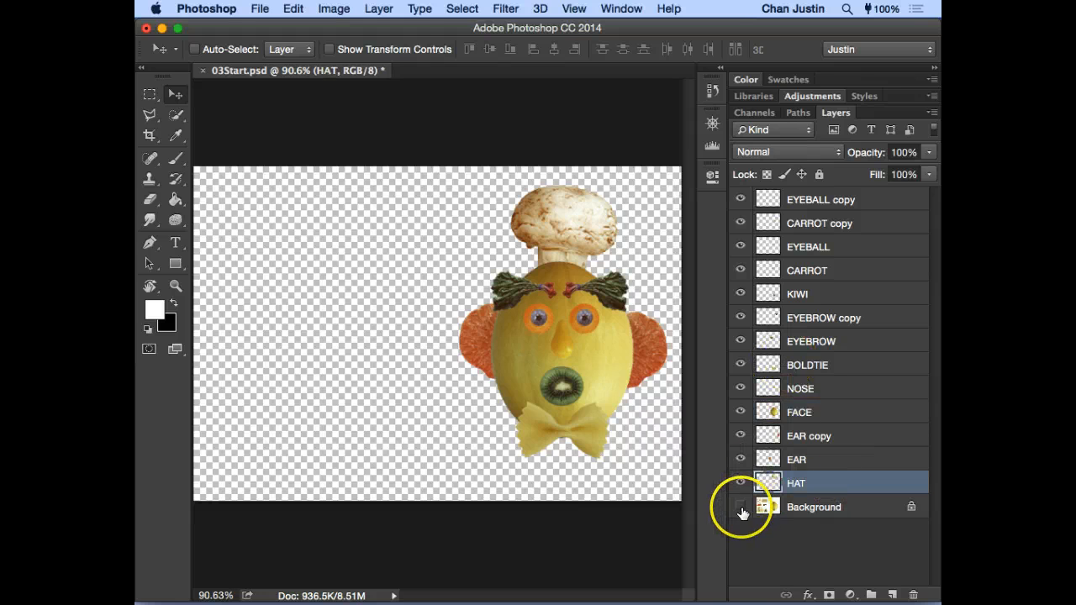
pyautogui.keyDown('shift'); pyautogui.click(825, 207); pyautogui.keyUp('shift')
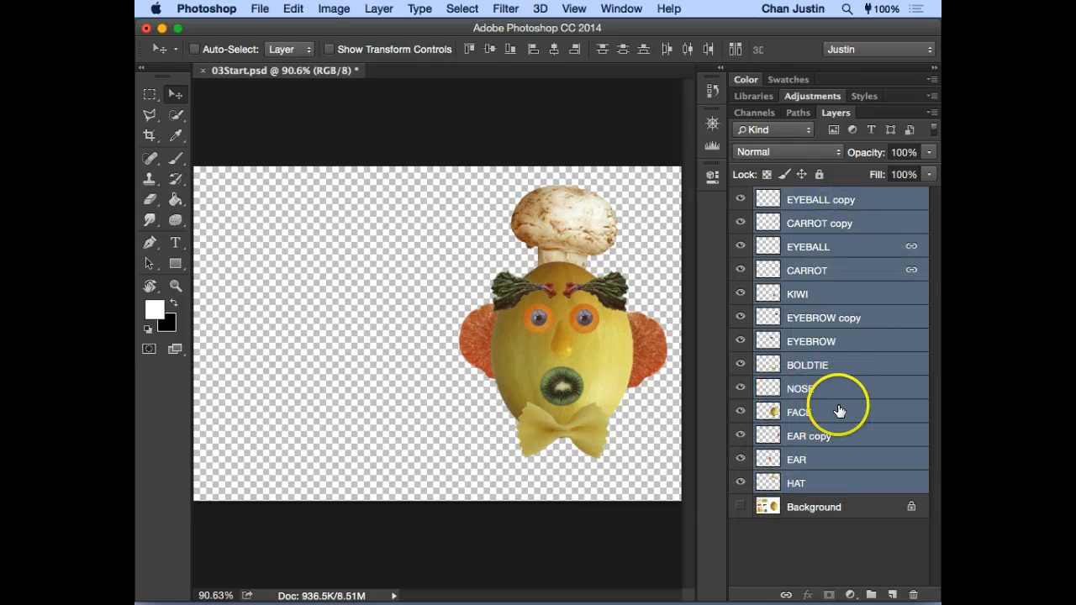
pyautogui.moveTo(840, 410); pyautogui.dragTo(834, 493)
pyautogui.click(834, 487)
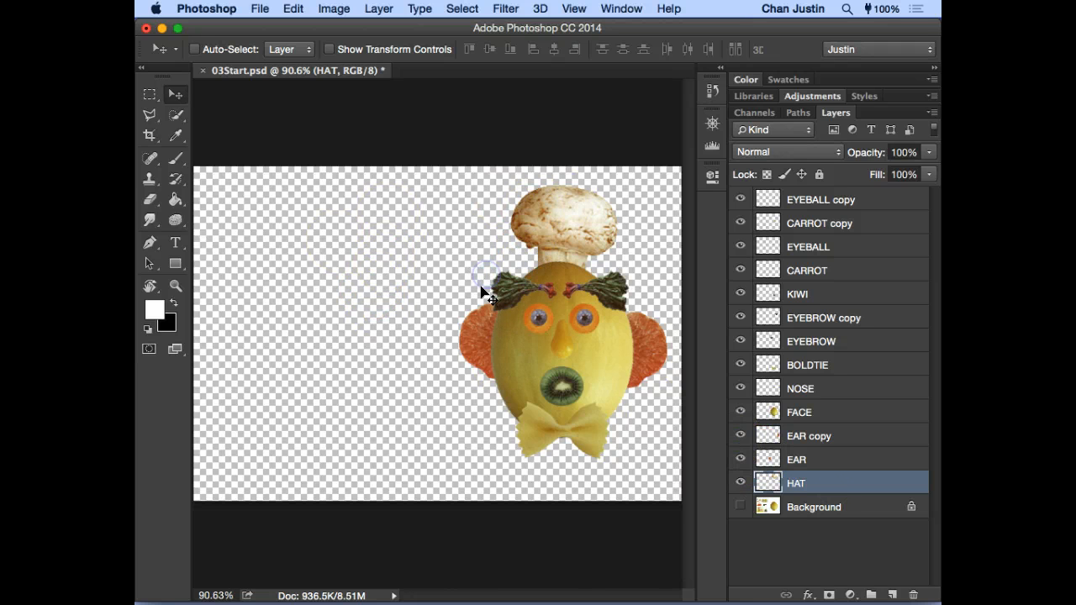
pyautogui.click(424, 183)
# - Clear the preset crop size and resolution, try a manual crop around the face, and cancel it
pyautogui.click(150, 136)
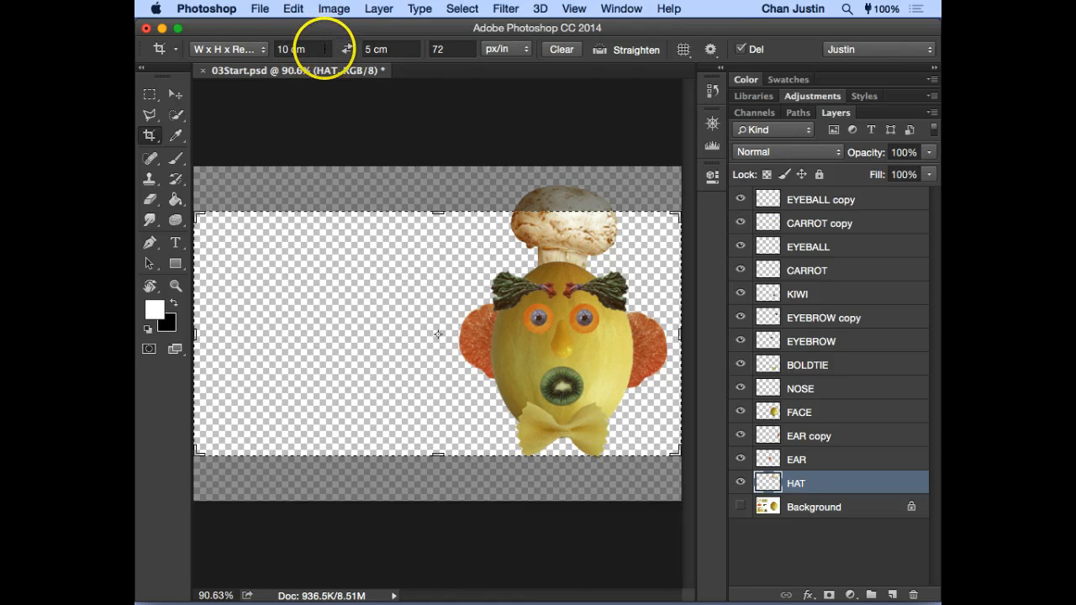
pyautogui.click(563, 49)
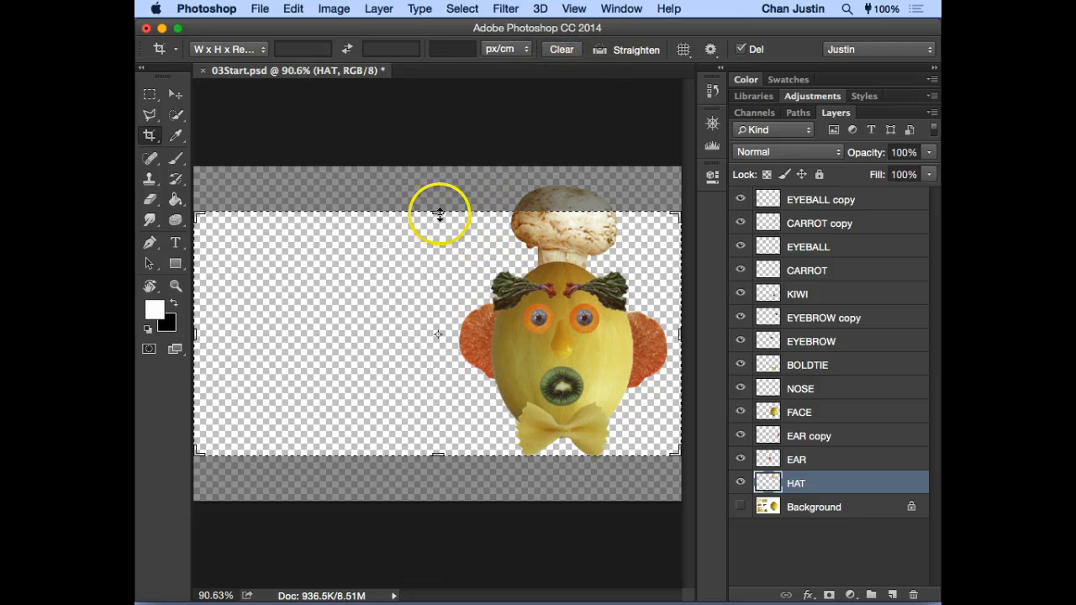
pyautogui.moveTo(437, 213); pyautogui.dragTo(437, 193)
pyautogui.moveTo(437, 473); pyautogui.dragTo(434, 477)
pyautogui.moveTo(205, 332); pyautogui.dragTo(312, 348)
pyautogui.press('Escape')
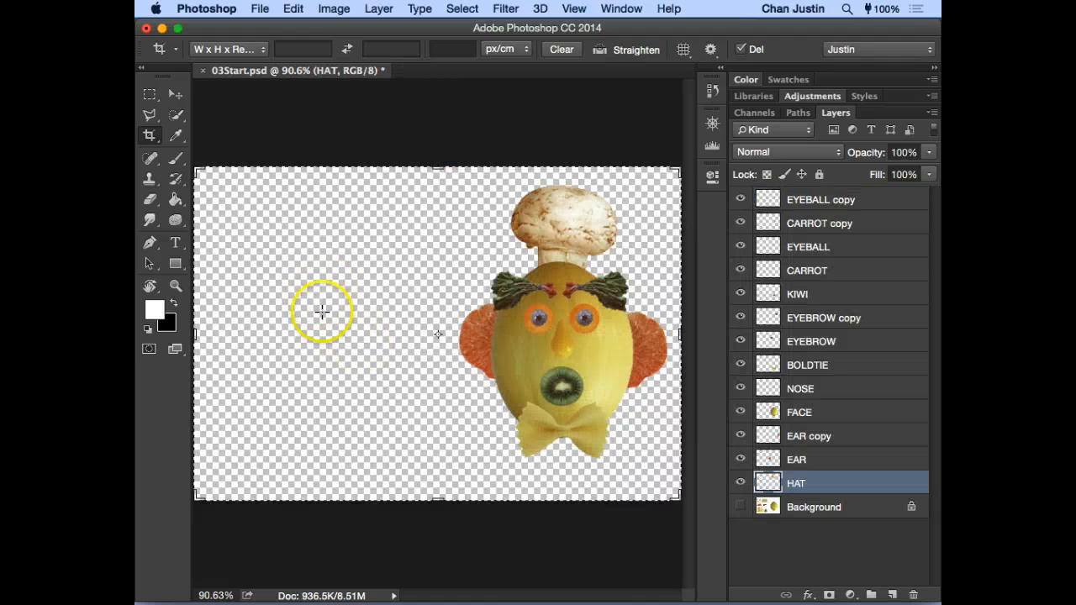
# - Trim the image based on transparent pixels at the top, bottom, left and right, and return to the Move tool
pyautogui.click(294, 9)
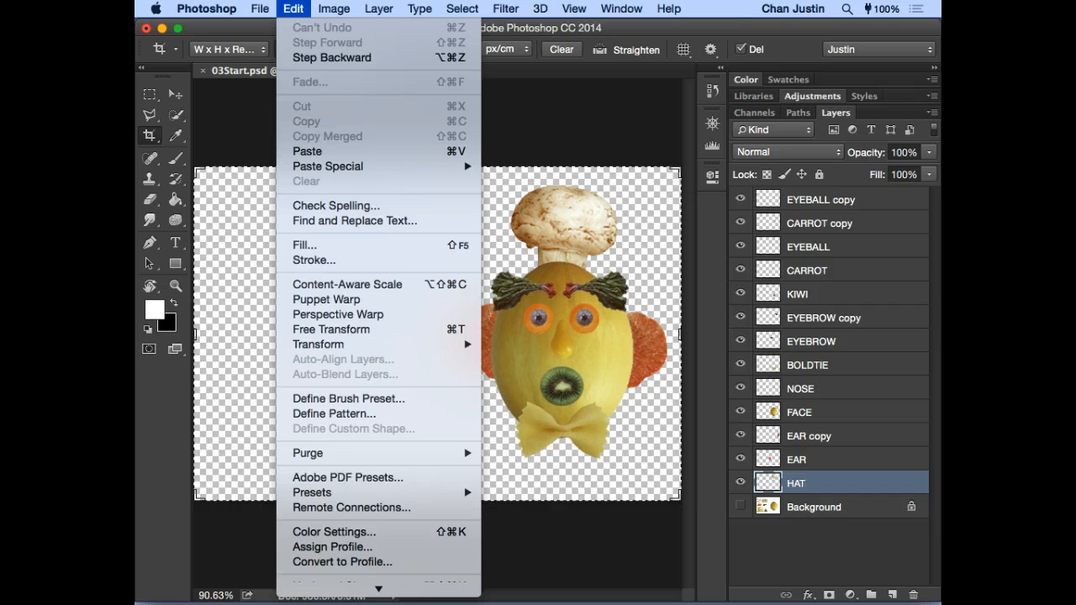
pyautogui.moveTo(334, 9)
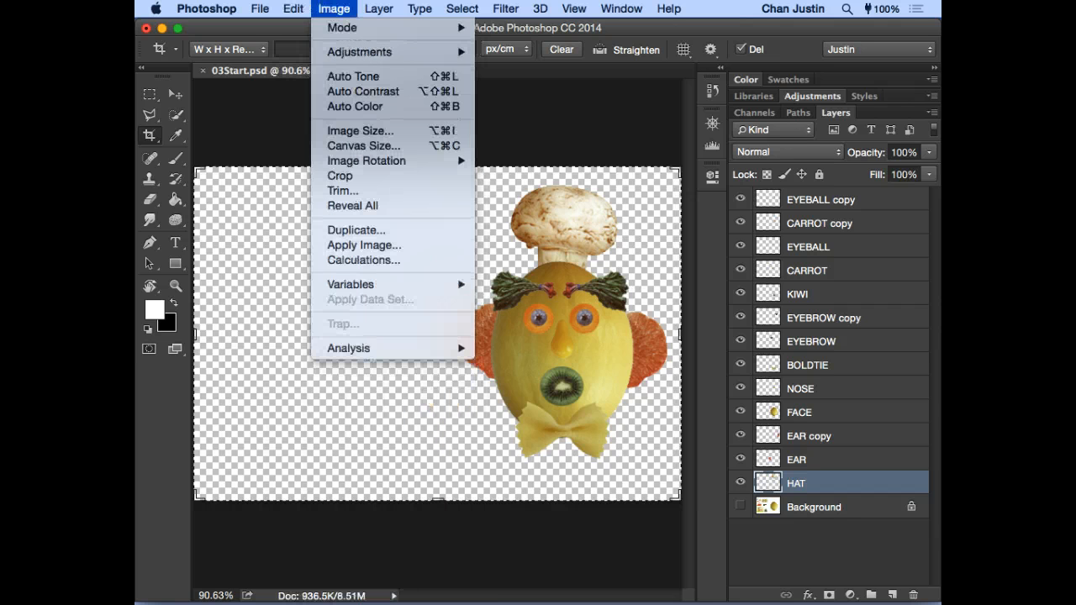
pyautogui.click(403, 193)
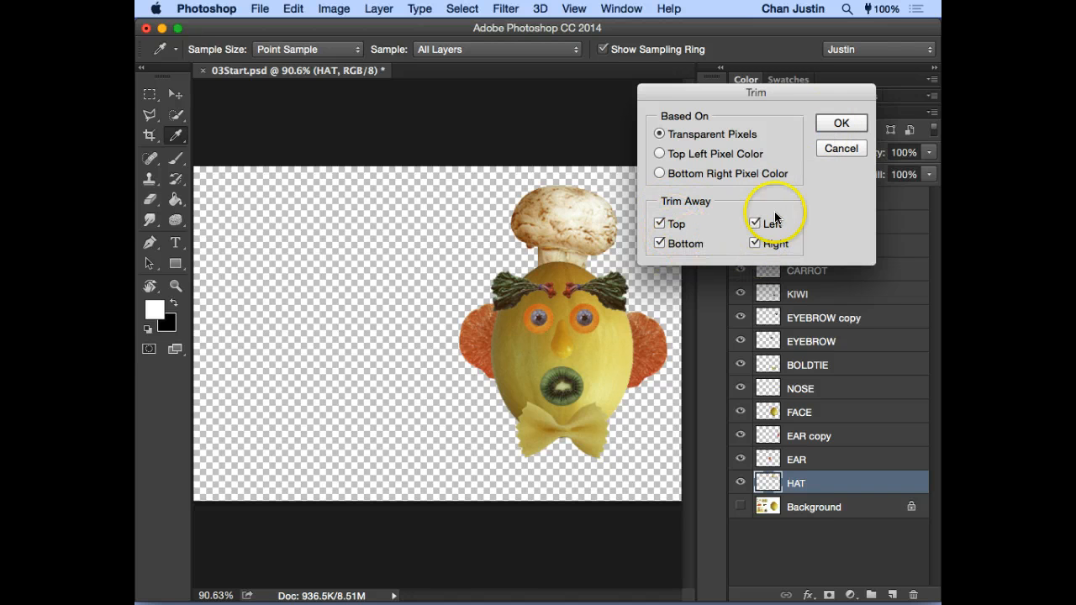
pyautogui.click(836, 125)
pyautogui.press('c')
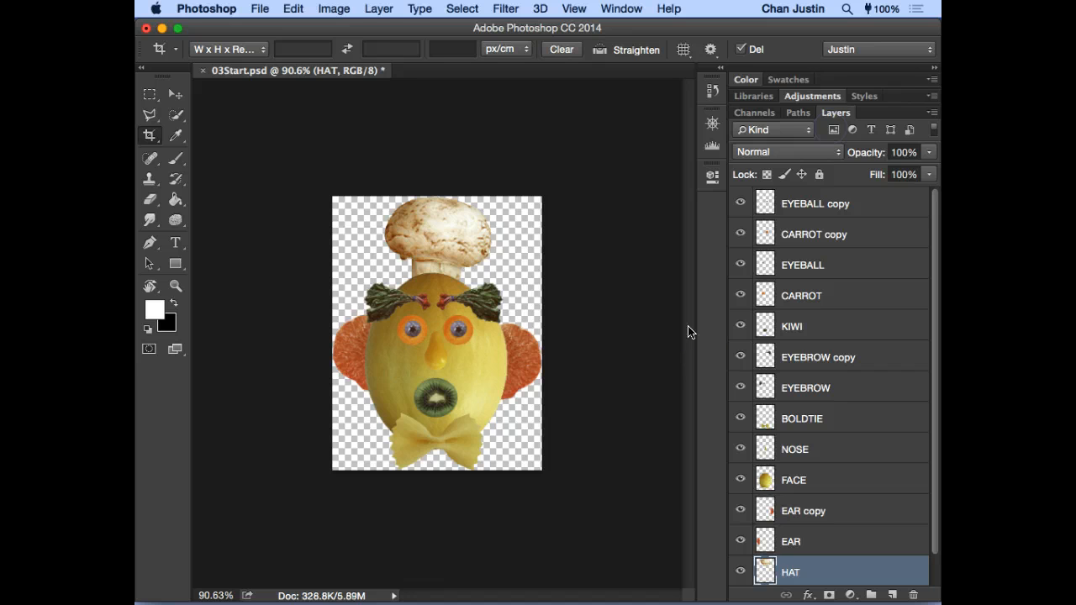
pyautogui.click(175, 94)
# - Save the document under a new name containing COMPLETE, in Photoshop format with layers, in the 1_Selection Tools folder
pyautogui.click(259, 10)
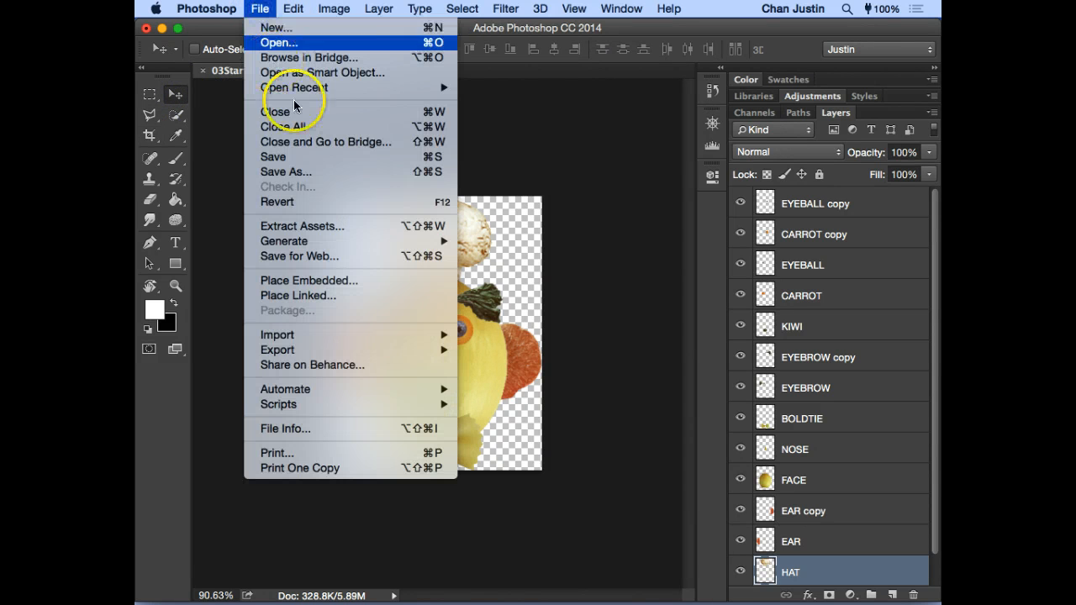
pyautogui.click(316, 164)
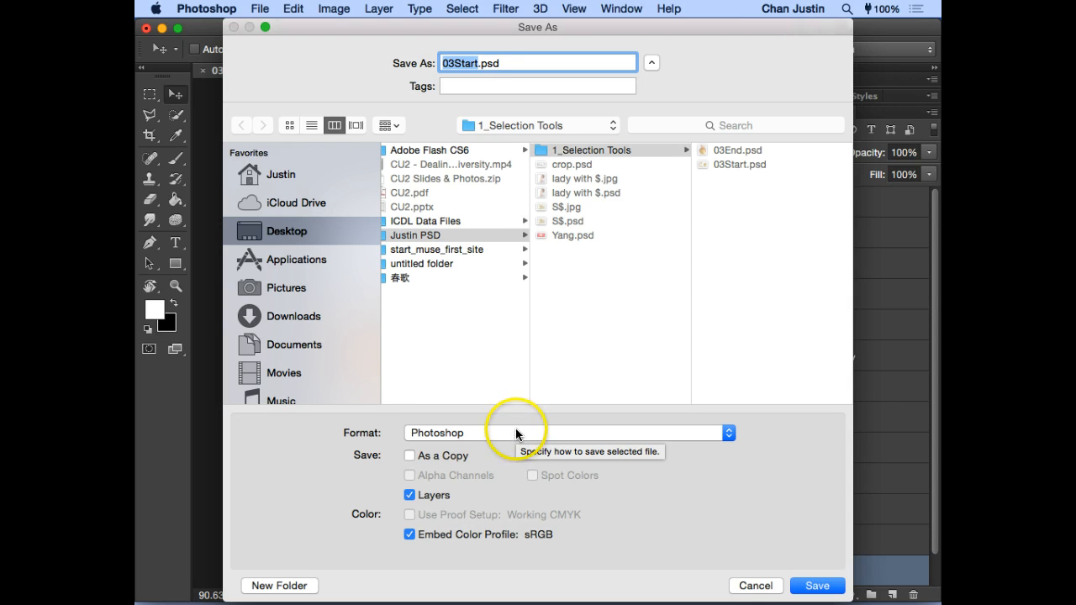
pyautogui.click(477, 63)
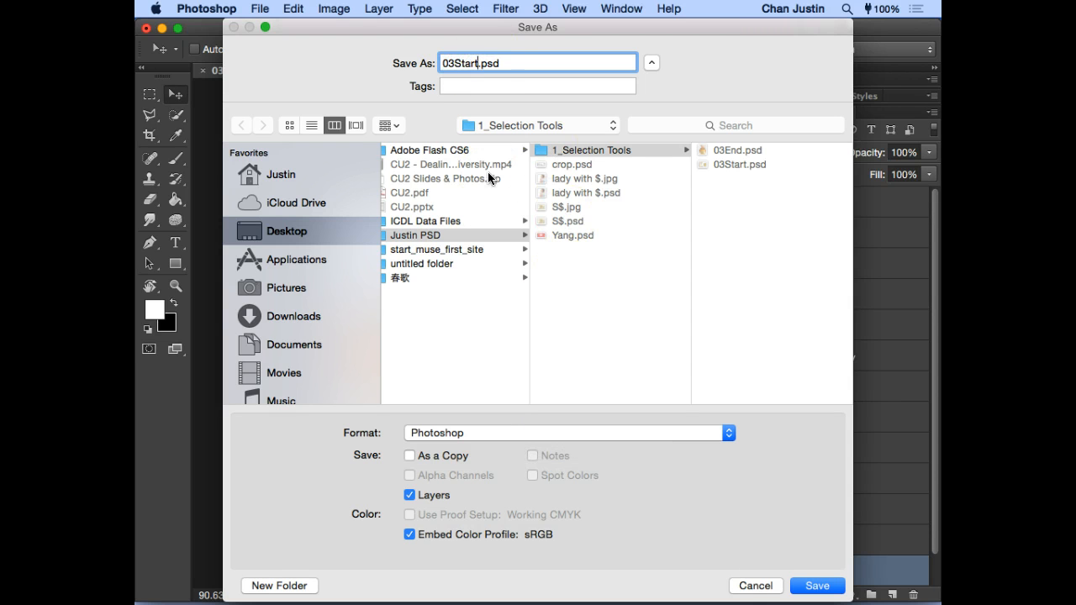
pyautogui.hotkey('shift', 'Left')
pyautogui.hotkey('shift', 'Left')
pyautogui.hotkey('shift', 'Left')
pyautogui.hotkey('shift', 'Left')
pyautogui.hotkey('shift', 'Left')
pyautogui.hotkey('shift', 'Left')
pyautogui.hotkey('shift', 'Left')
pyautogui.write('COMPLETE')
pyautogui.click(812, 587)
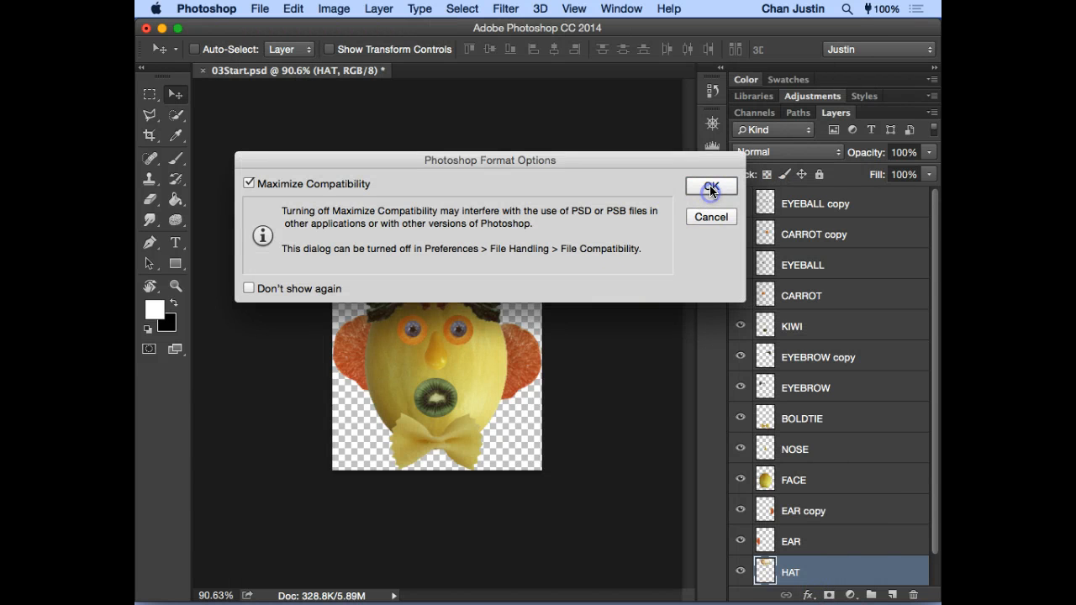